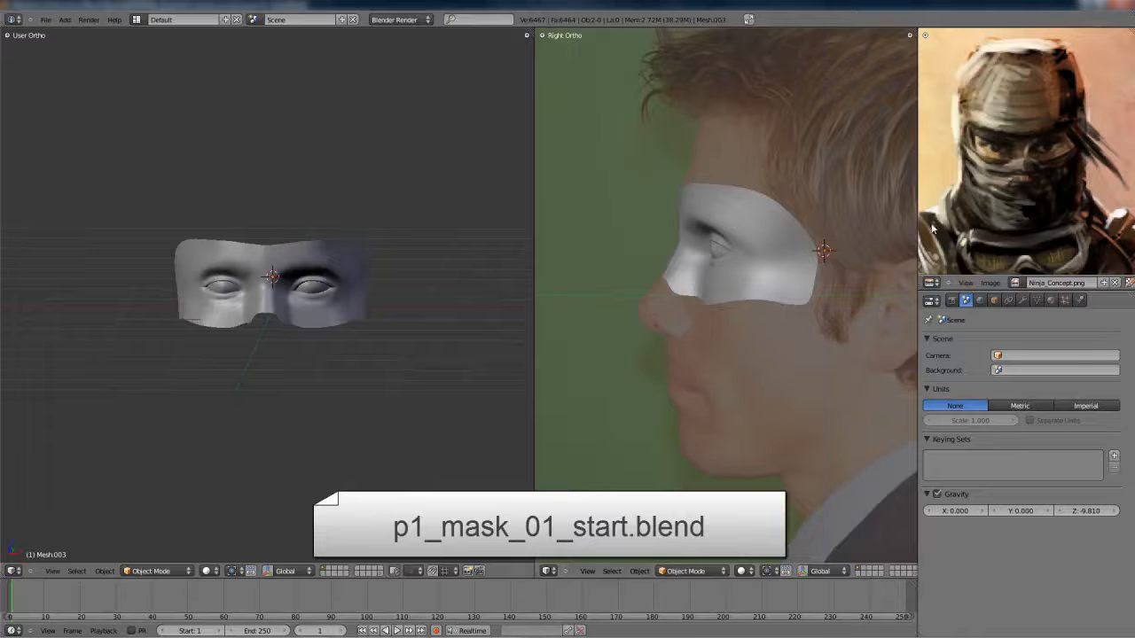
- Snap the 3D cursor to the eye mask mesh
right_click(271, 299)
key(shift+s)
click(277, 298)
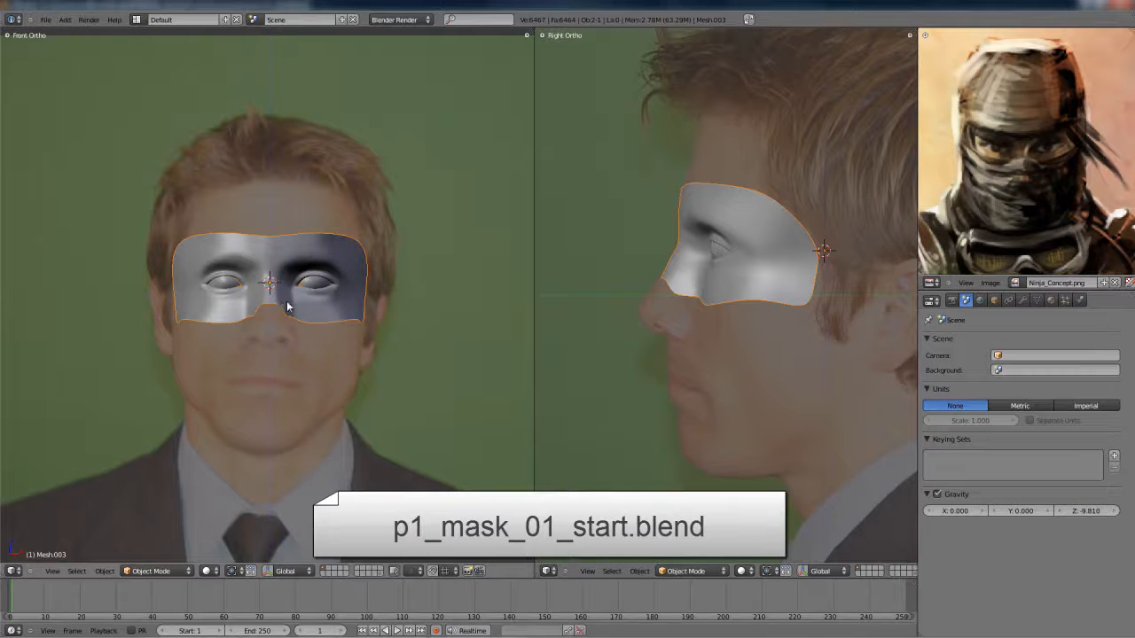
- Add a mesh circle with 8 vertices at the 3D cursor
key(shift+a)
mouse_move(288, 300)
click(328, 322)
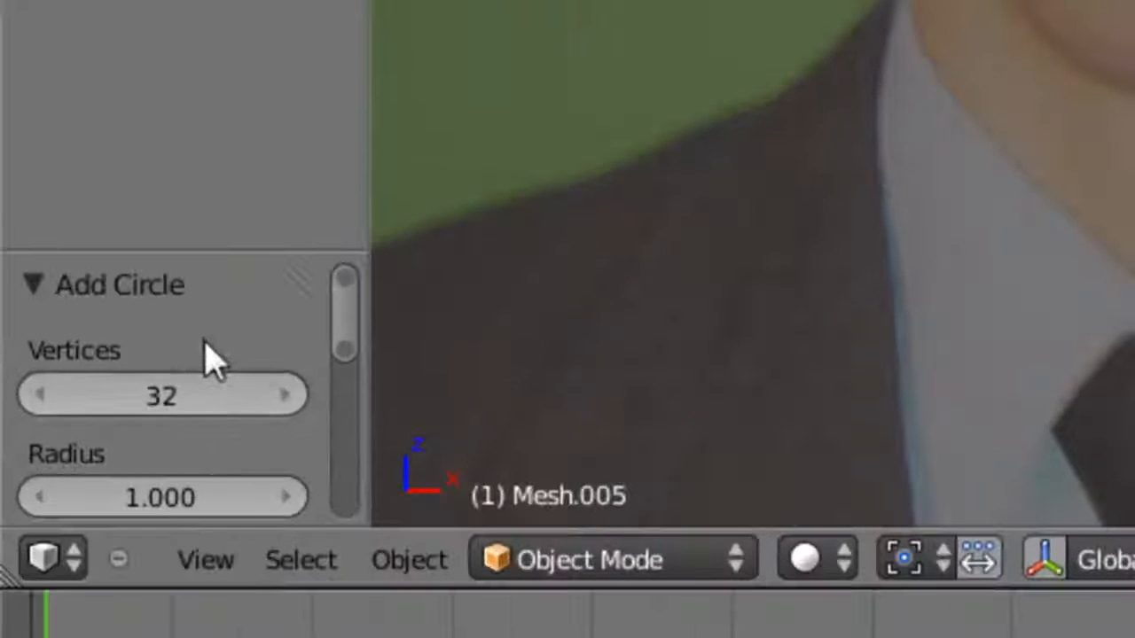
click(46, 529)
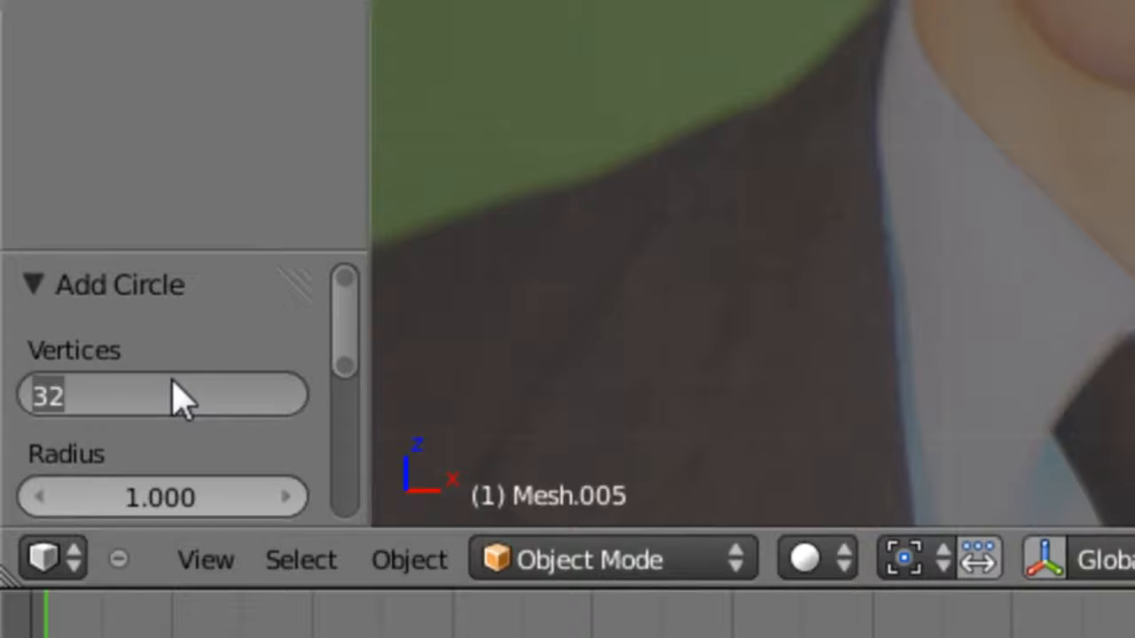
text(8)
key(Return)
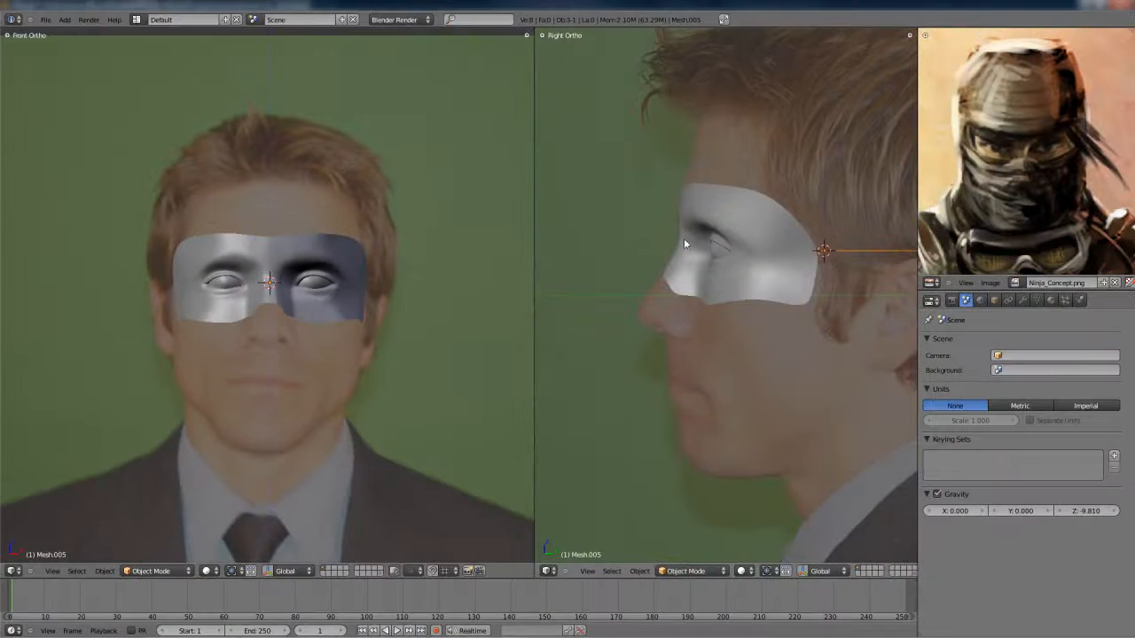
- In Edit Mode, move the circle in front of the face and rotate it upright so it spans from nose bridge to chin
key(Tab)
key(g)
key(y)
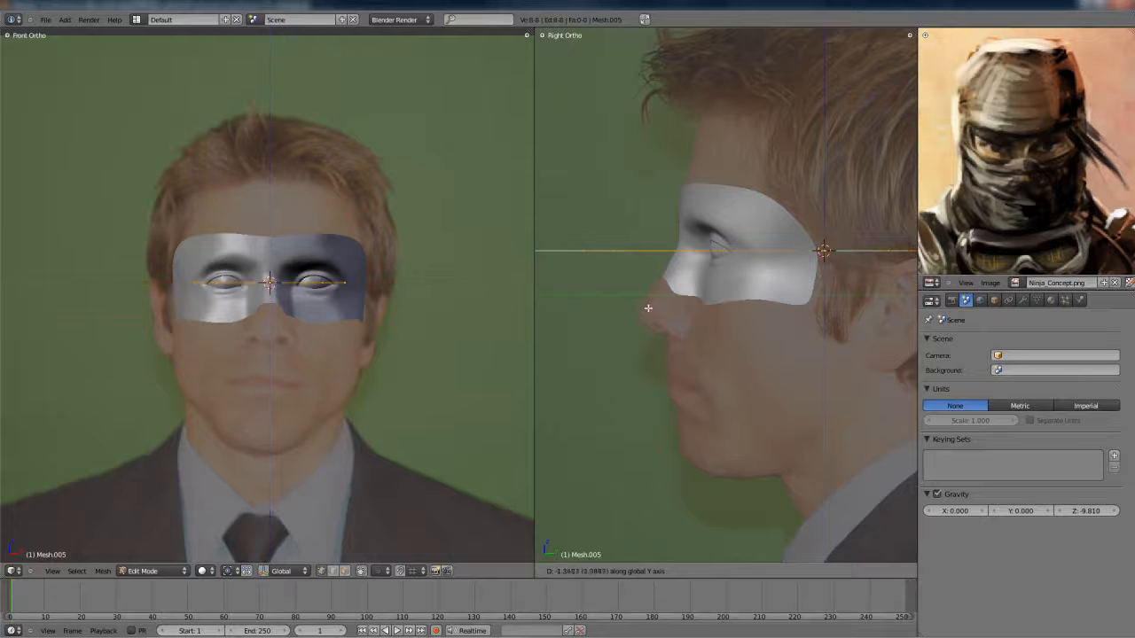
click(648, 309)
key(g)
click(639, 404)
key(r)
click(724, 318)
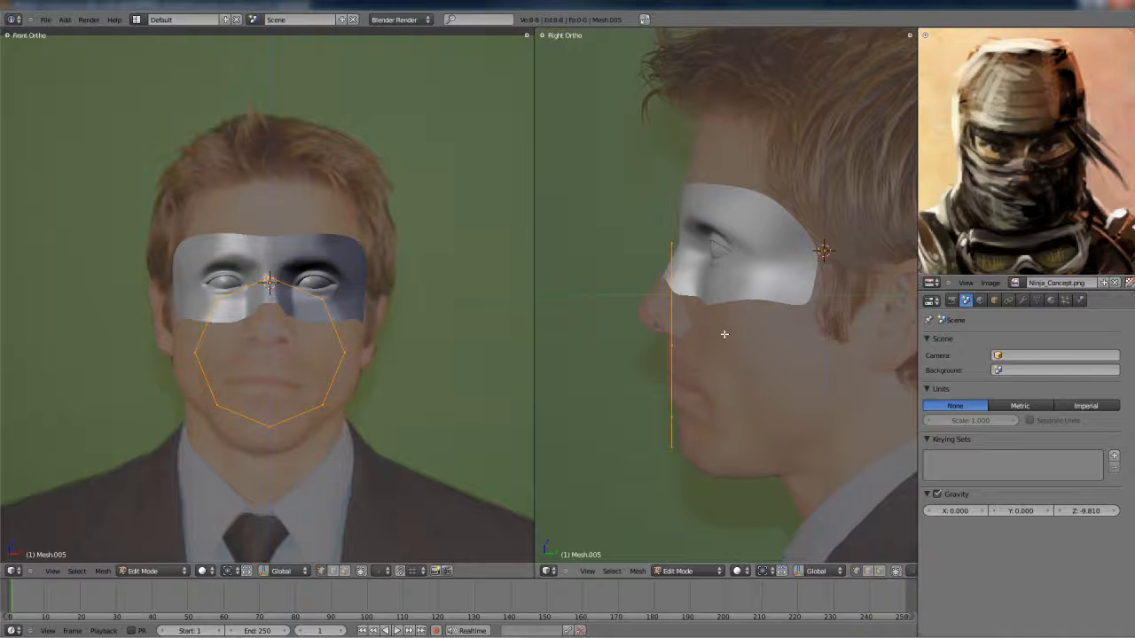
- Delete the circle's vertices on one side of the face, keeping half of the outline
scroll(247, 301, up, 4)
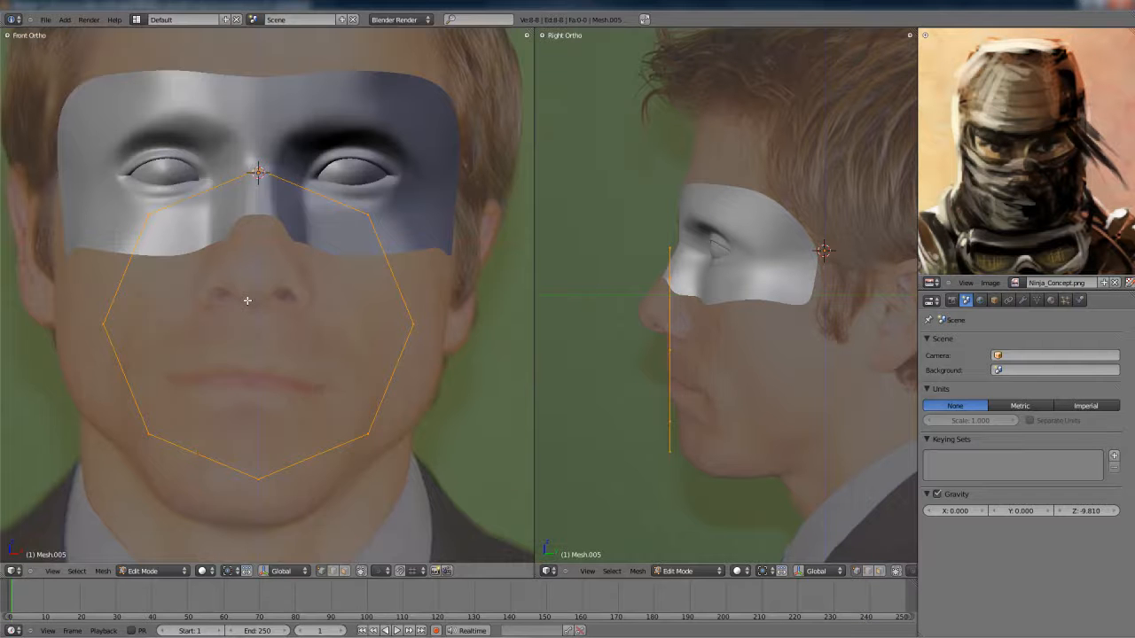
scroll(247, 301, down, 1)
key(a)
key(b)
drag(179, 448, 180, 448)
key(x)
click(182, 444)
- Add a Mirror modifier to the half circle and enable its editing-cage display
click(1024, 302)
click(973, 355)
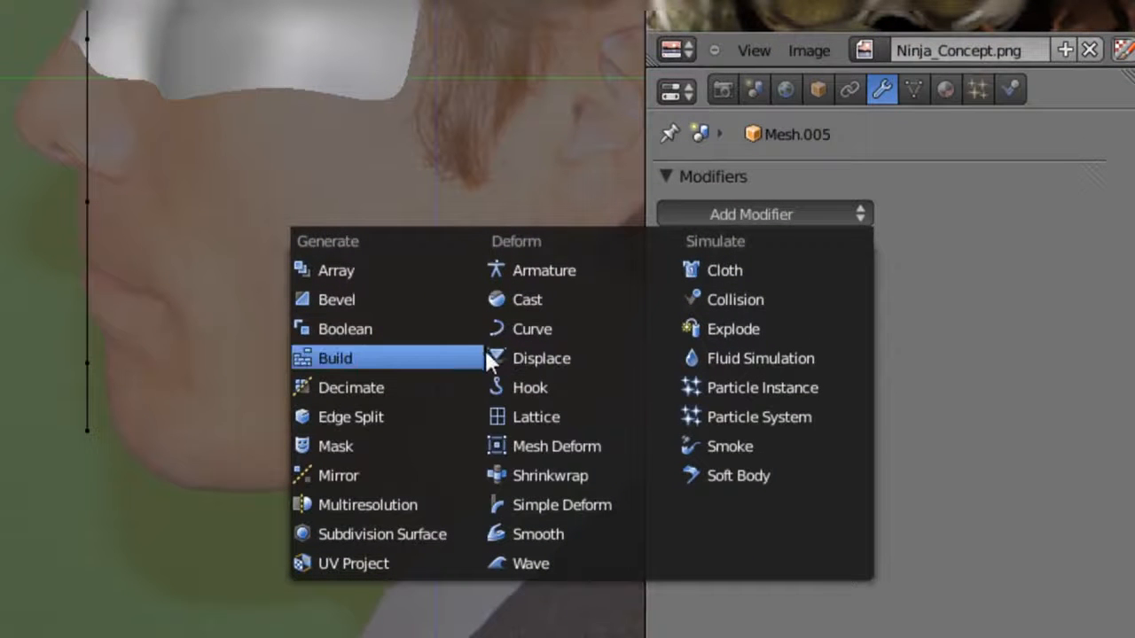
click(418, 475)
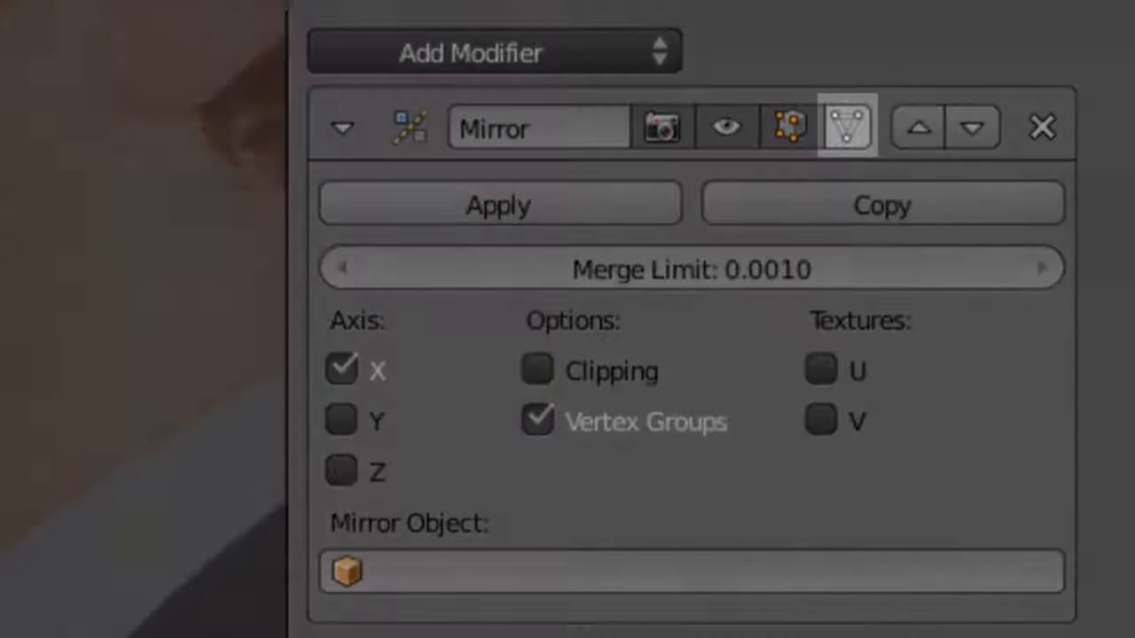
click(841, 119)
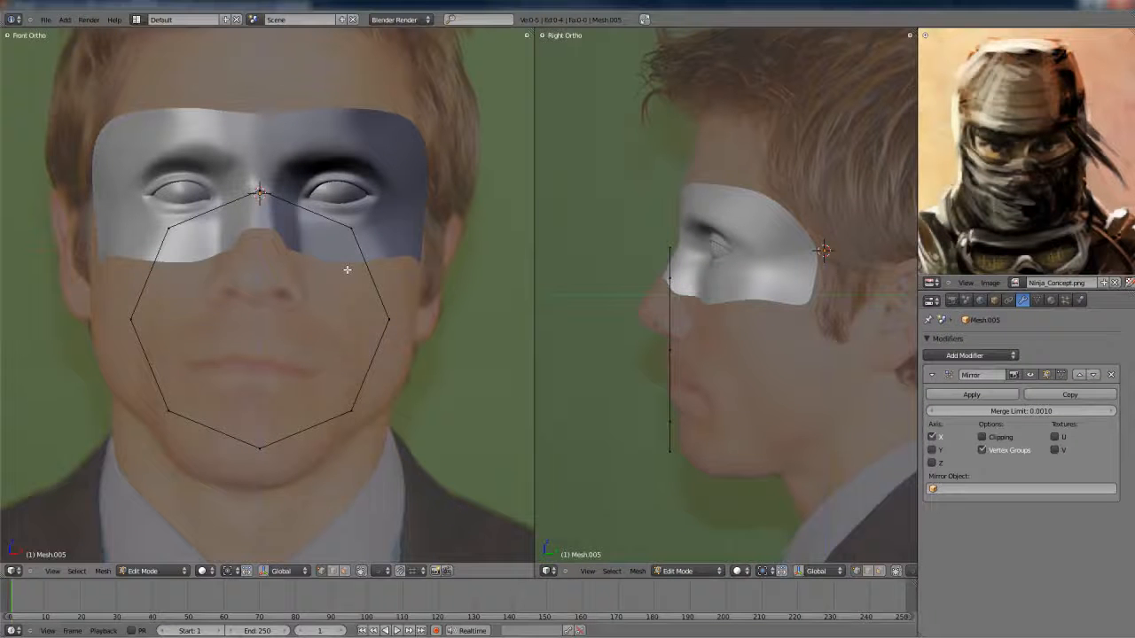
- In front view, move the upper side vertex inward and lower the top centre vertex onto the nose bridge
right_drag(365, 244, 332, 244)
right_drag(268, 207, 266, 225)
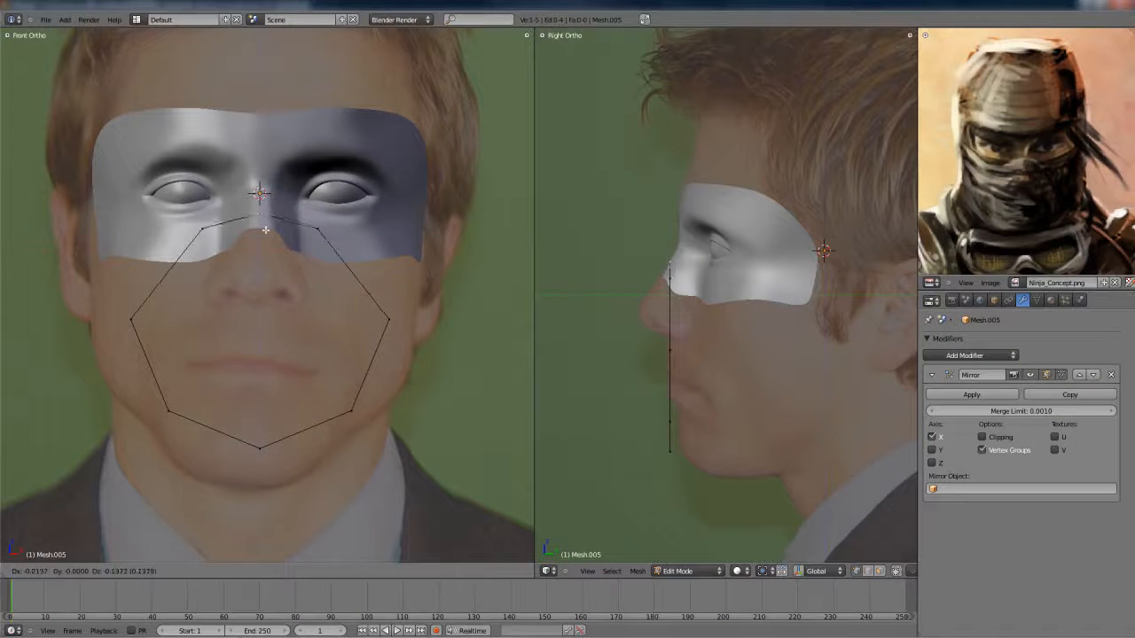
click(265, 230)
- In side view, shift the two upper outline vertices along Y to follow the bridge of the nose
scroll(678, 276, up, 5)
key(y)
right_drag(659, 261, 647, 295)
key(y)
key(y)
click(641, 261)
click(647, 295)
scroll(649, 320, down, 1)
- Move the outline's middle side vertex up and inward onto the cheek beside the nose
right_drag(661, 418, 825, 350)
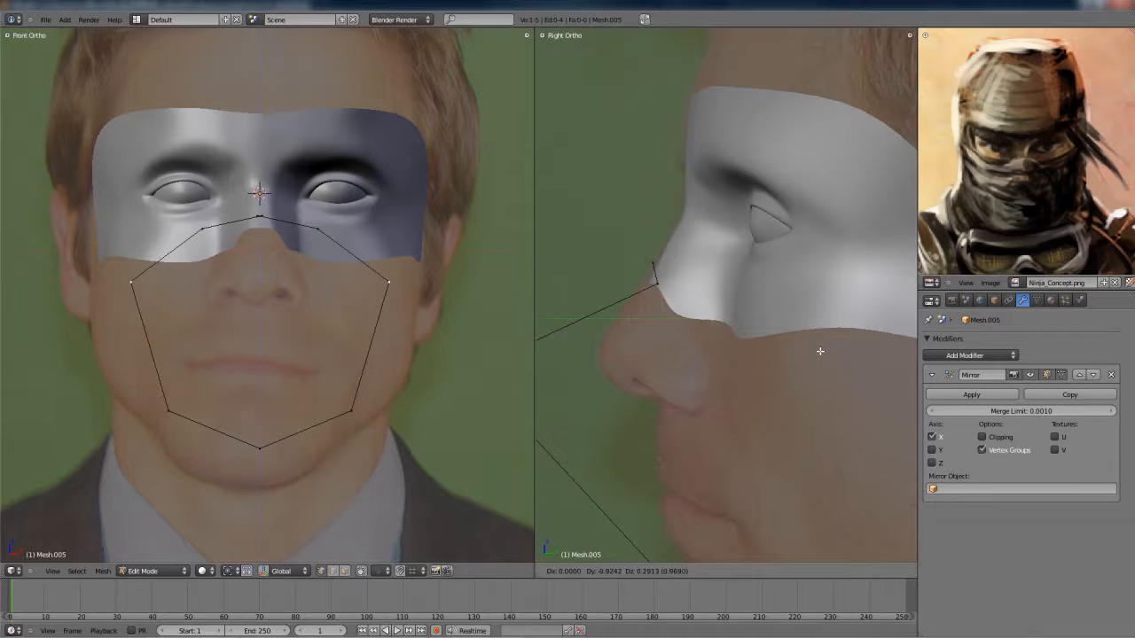
right_click(825, 349)
key(g)
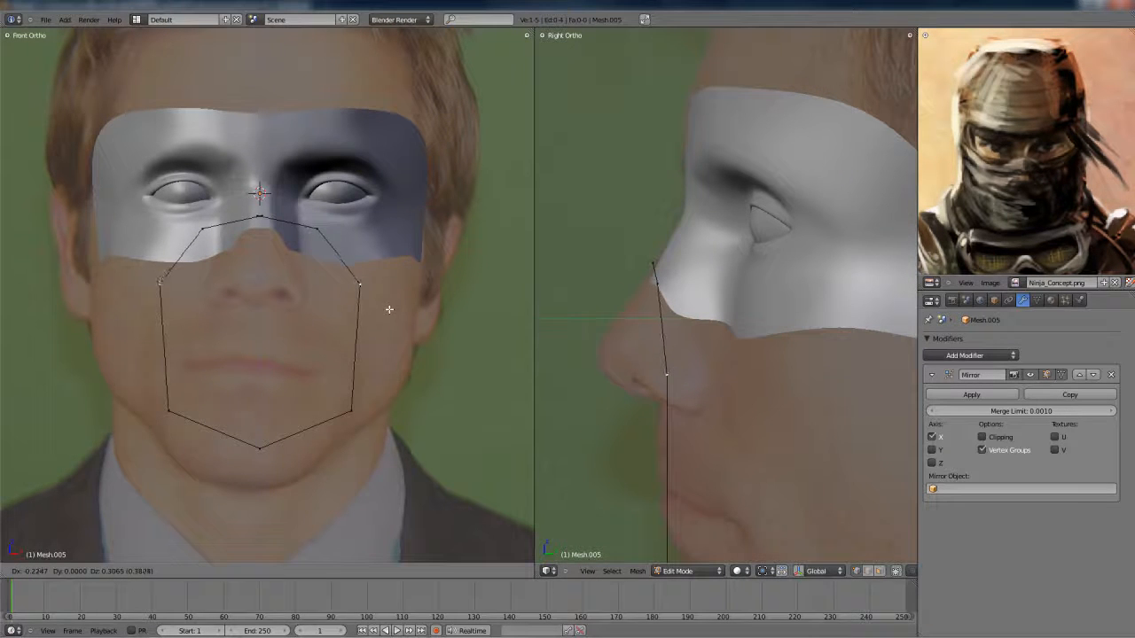
click(379, 326)
- Move the lower side vertex inward to the jaw and set the bottom centre vertex just below the chin
shift+middle_drag(354, 422, 347, 360)
right_drag(347, 358, 337, 411)
click(336, 410)
right_drag(259, 401, 257, 461)
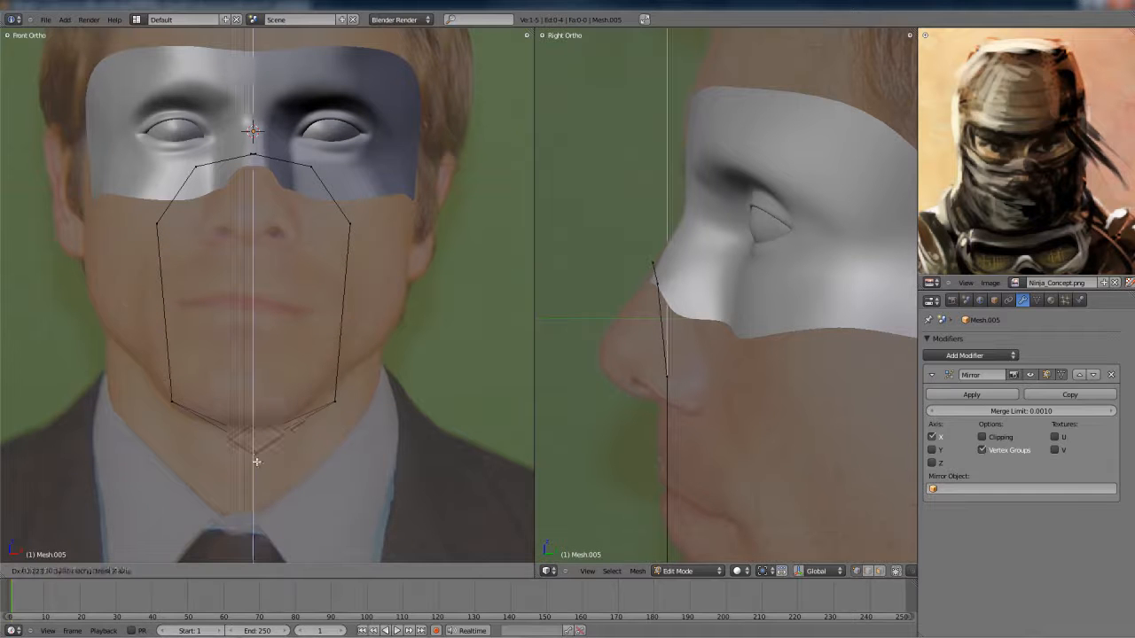
click(256, 462)
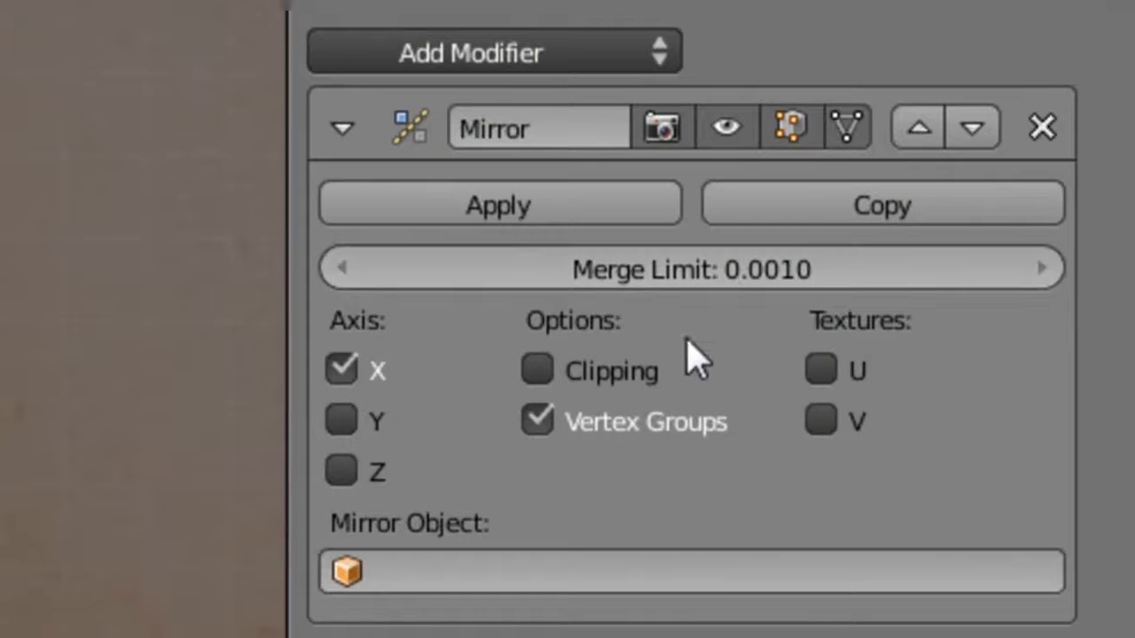
- Enable Clipping in the Mirror modifier and move the lower outline vertices back along Y under the chin
click(548, 372)
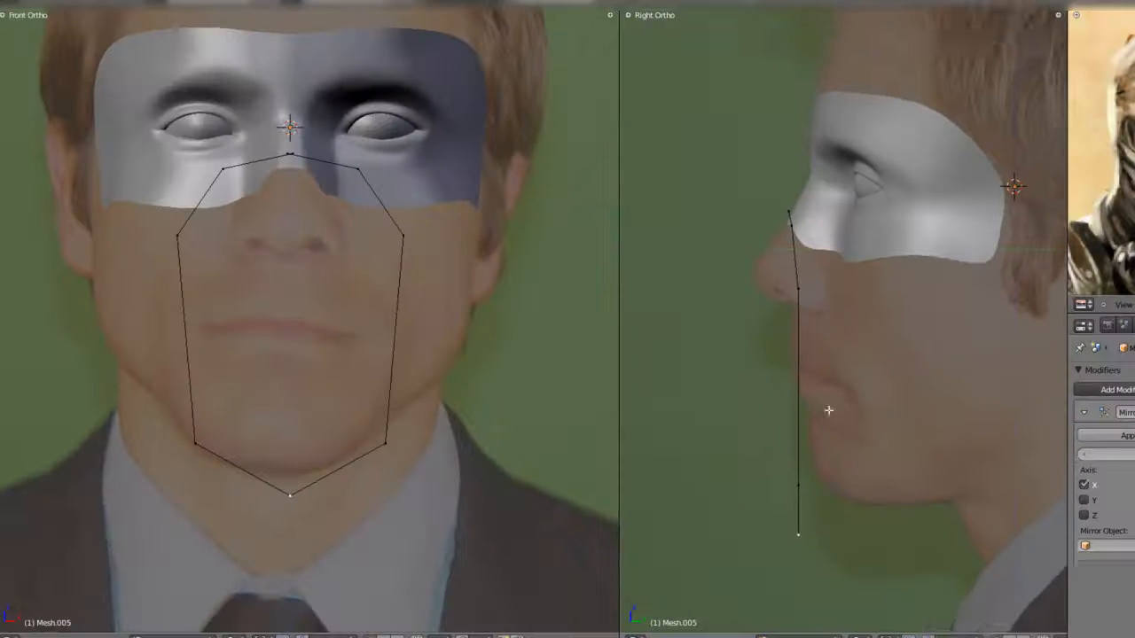
shift+middle_drag(808, 476, 799, 429)
key(g)
key(z)
click(892, 404)
right_click(798, 436)
key(g)
key(y)
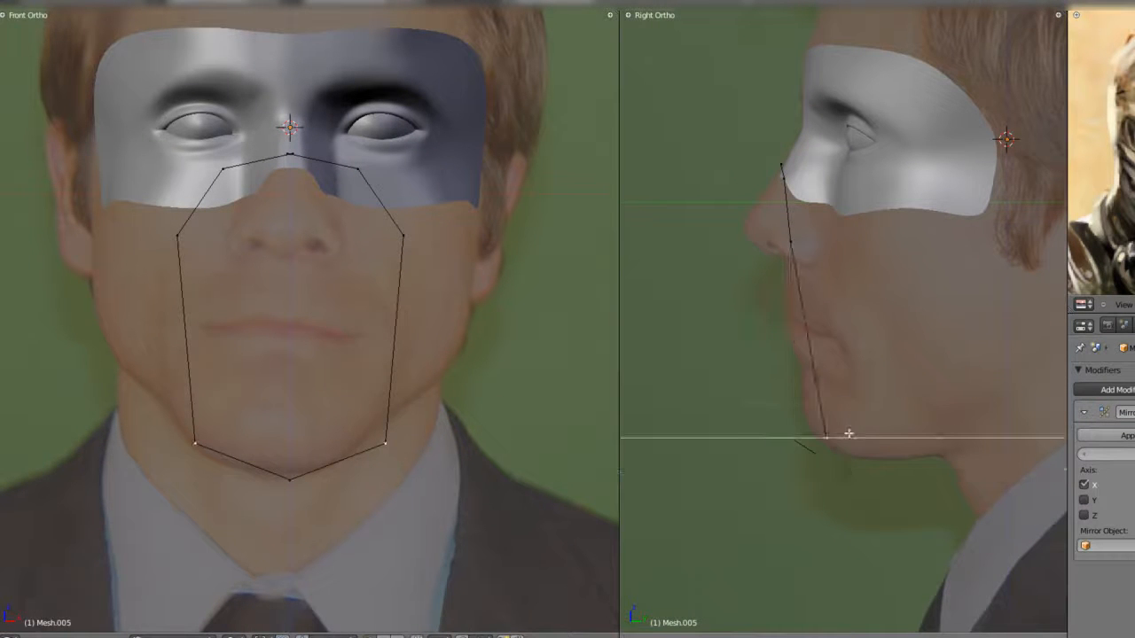
click(858, 434)
- Move the cheek vertex back along Y in side view to sit behind the nostril
shift+right_click(810, 285)
key(w)
right_click(790, 234)
key(g)
key(y)
click(816, 233)
- Reposition the jaw corner vertex and the bottom centre vertex around the chin
shift+right_click(854, 429)
right_click(382, 451)
key(g)
right_click(402, 454)
key(g)
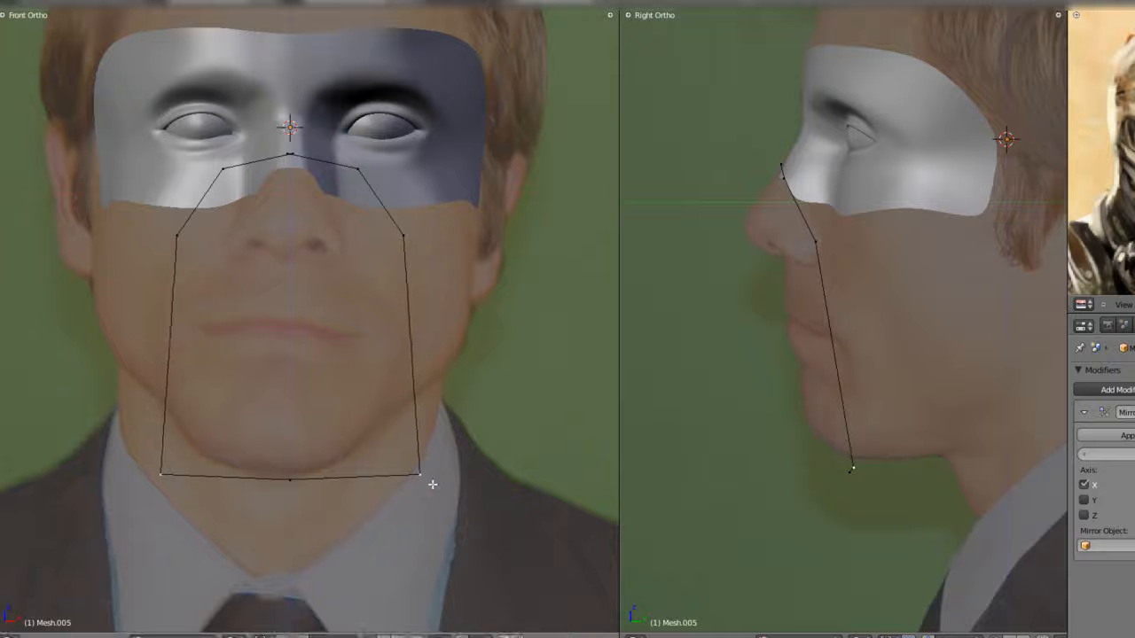
click(393, 443)
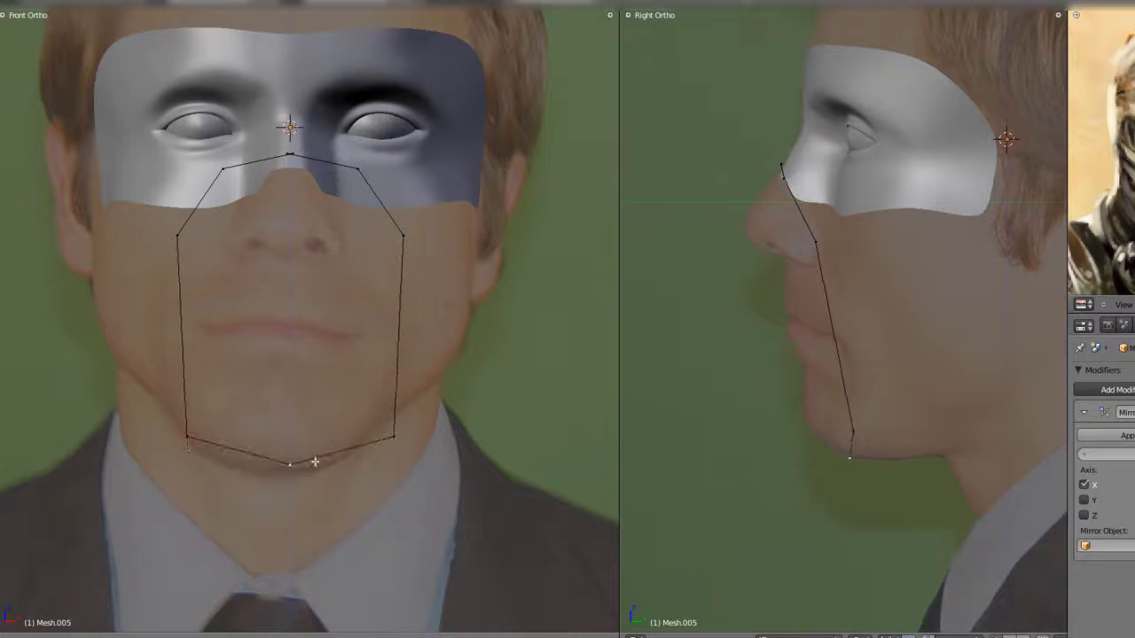
- Subdivide the outline's edge between cheek and jaw, and move the jaw vertex and the new vertex outward
shift+right_click(403, 236)
key(w)
right_click(393, 427)
key(g)
click(407, 426)
right_click(401, 339)
- Adjust the cheek and mid-side vertices in front and side views to give the outline a smooth curve
key(g)
click(424, 375)
right_click(420, 263)
key(g)
click(424, 283)
key(g)
click(881, 310)
right_click(840, 336)
key(g)
click(838, 338)
right_click(832, 275)
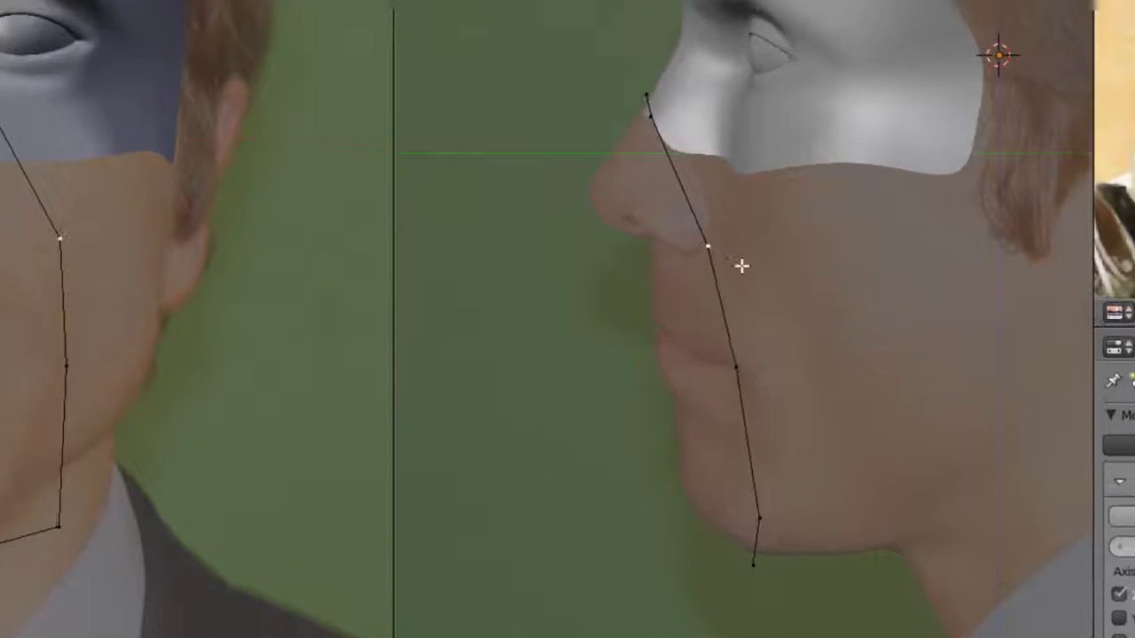
- Connect the top and bottom centre vertices with an edge, subdivide it, and move the new vertex in front of the nose tip
shift+right_click(594, 94)
key(f)
key(w)
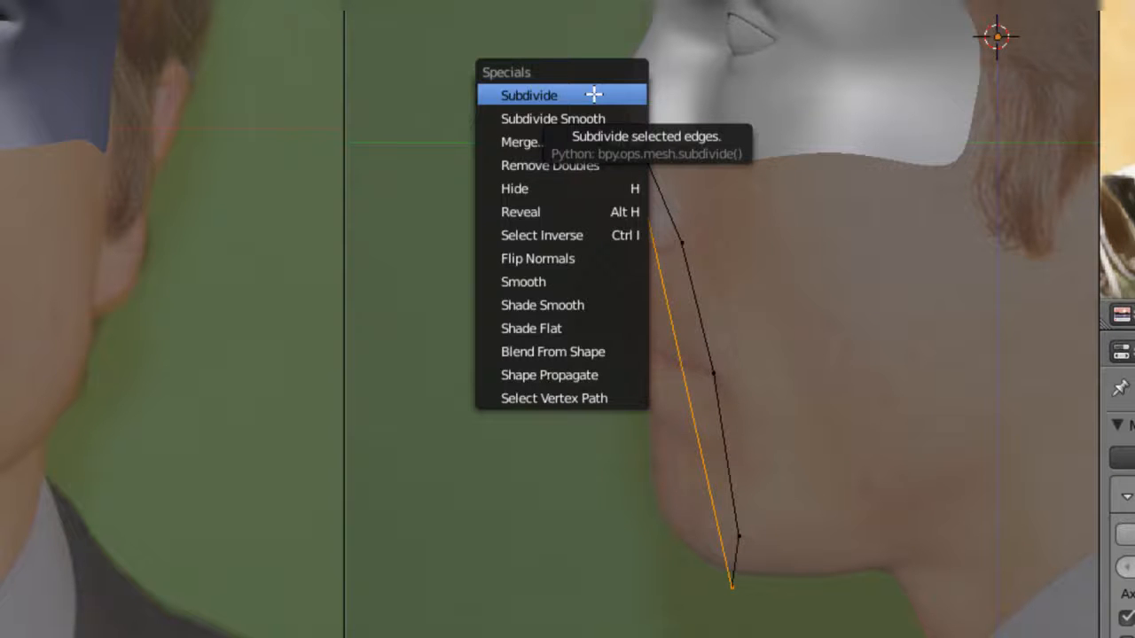
click(593, 94)
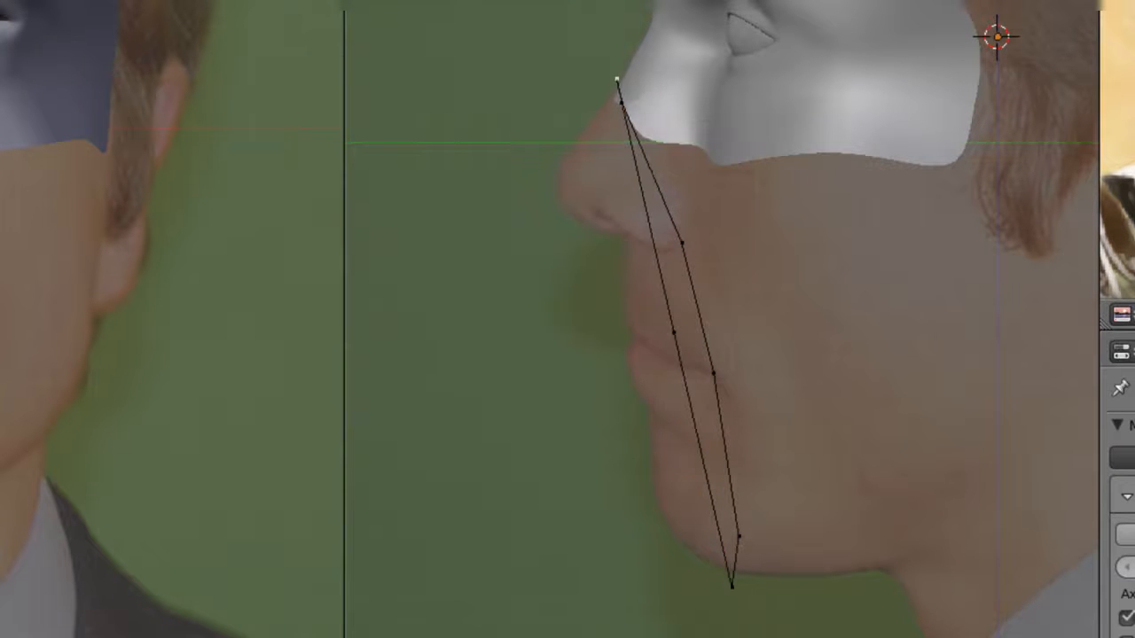
key(g)
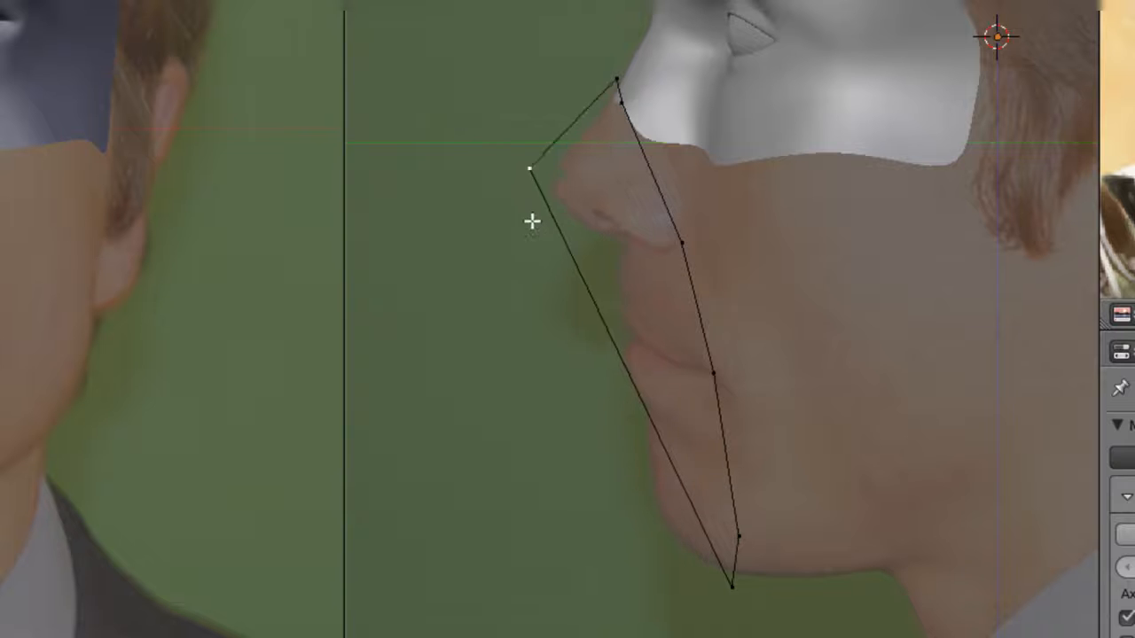
click(532, 232)
- Subdivide the lower centre edge and move its new vertex in front of the chin
shift+right_click(713, 581)
key(w)
click(712, 581)
right_click(626, 404)
key(g)
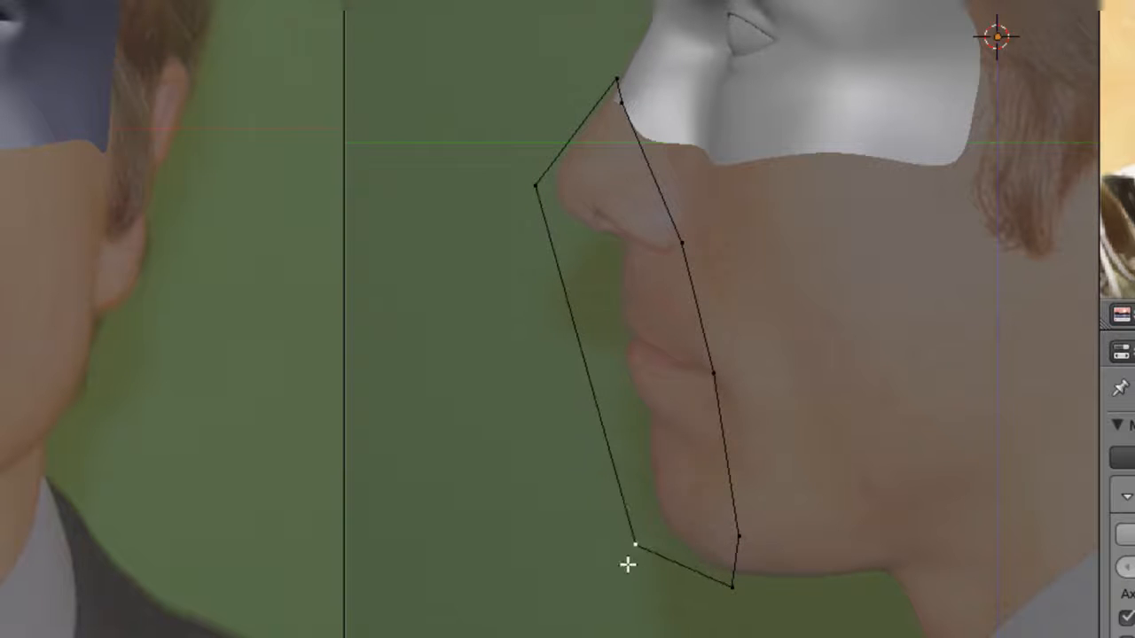
click(609, 547)
- Subdivide the centre edge between nose and chin and move the new vertex forward in front of the mouth
shift+right_click(542, 232)
key(w)
click(542, 233)
right_click(603, 406)
key(g)
click(591, 408)
- Reposition the chin vertex and raise the middle profile vertex to just below the nose
right_click(616, 509)
key(g)
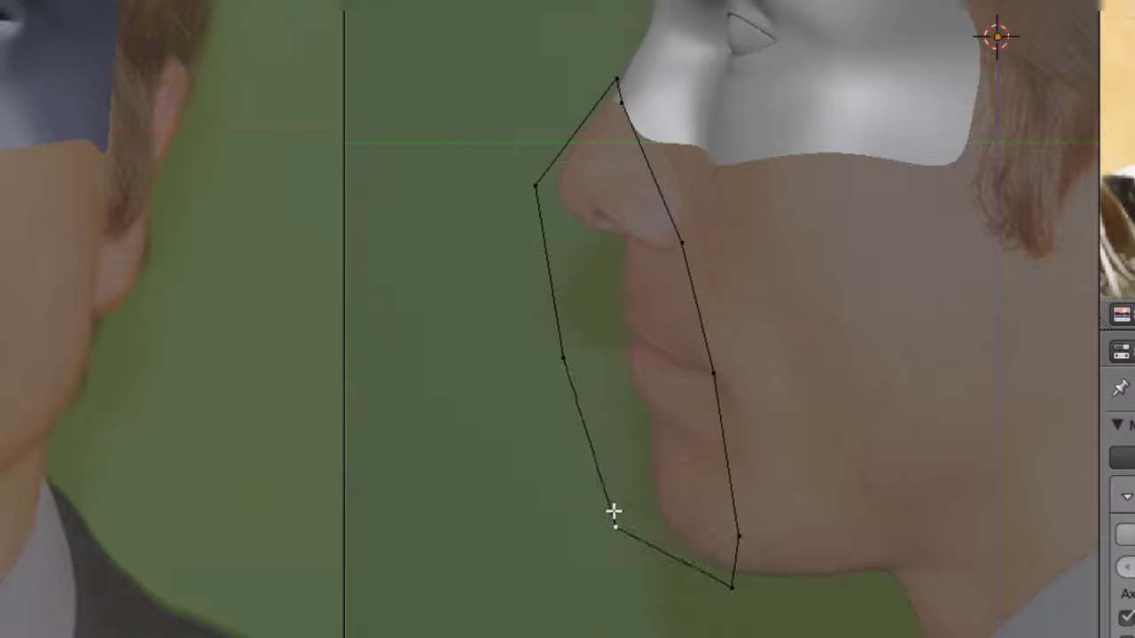
click(610, 449)
right_click(573, 366)
key(g)
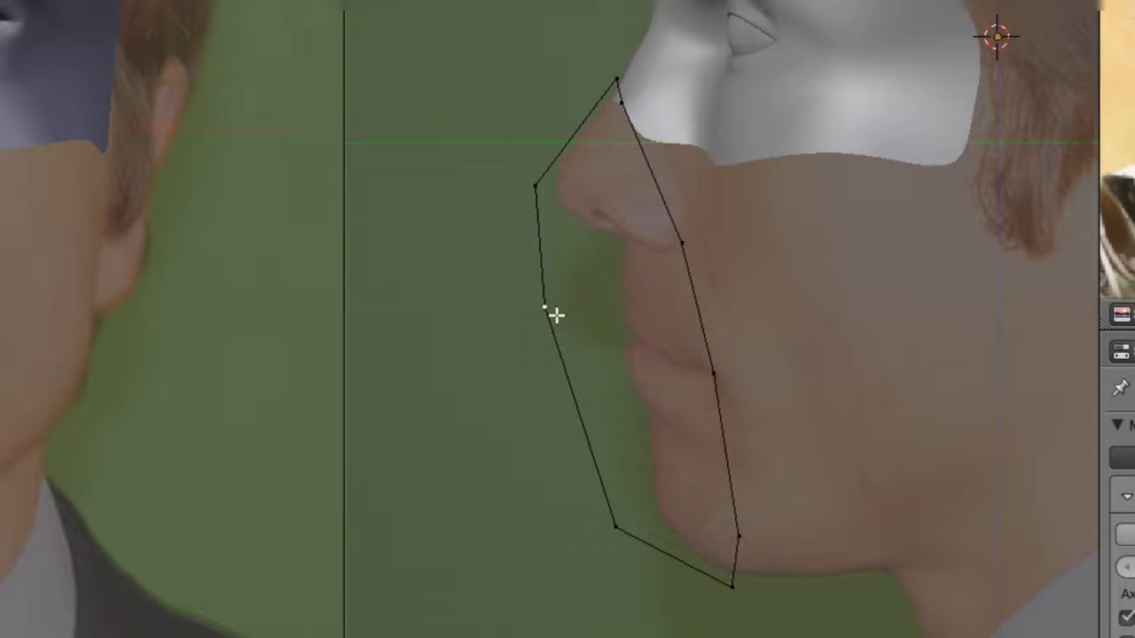
- Subdivide the profile edge between the middle and chin vertices and adjust the points into a smooth curve
key(w)
click(611, 500)
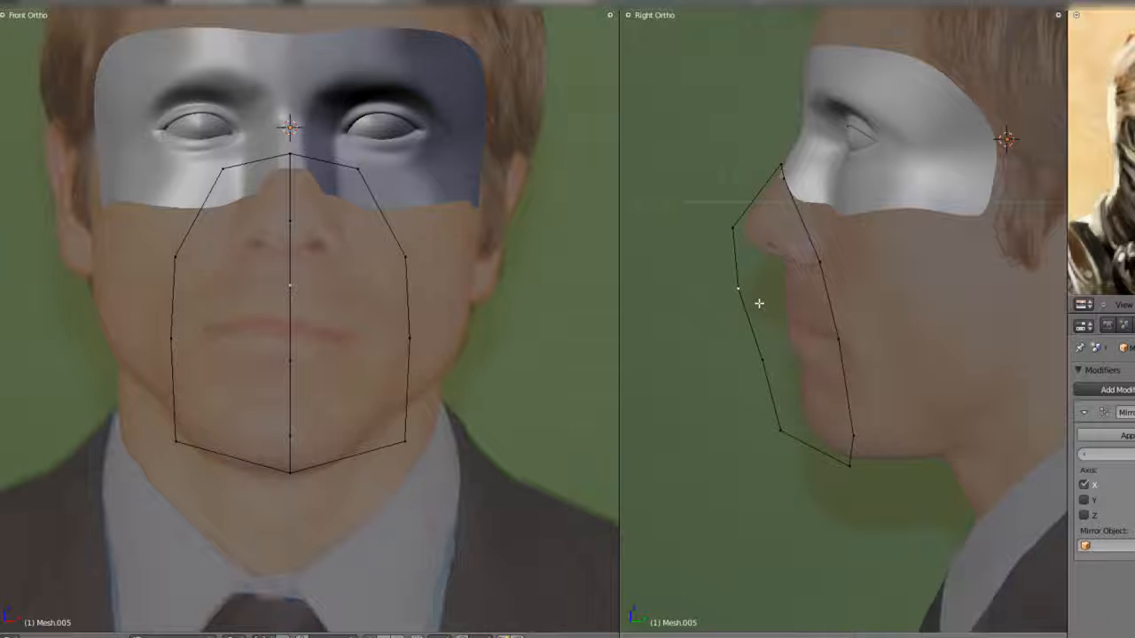
key(y)
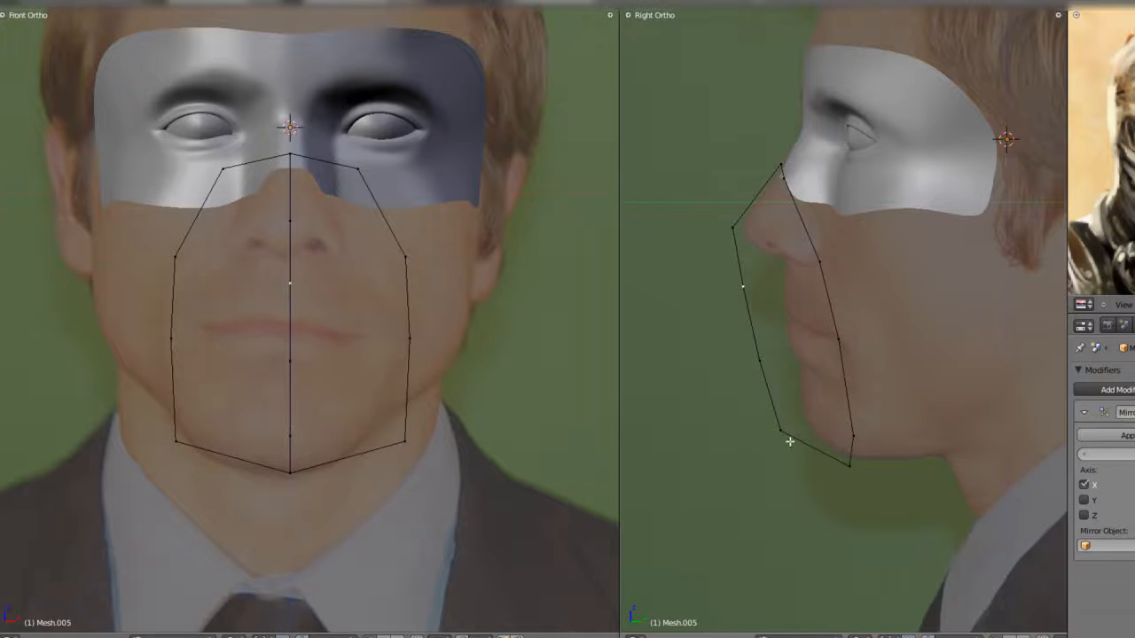
click(751, 259)
middle_drag(751, 259, 802, 418)
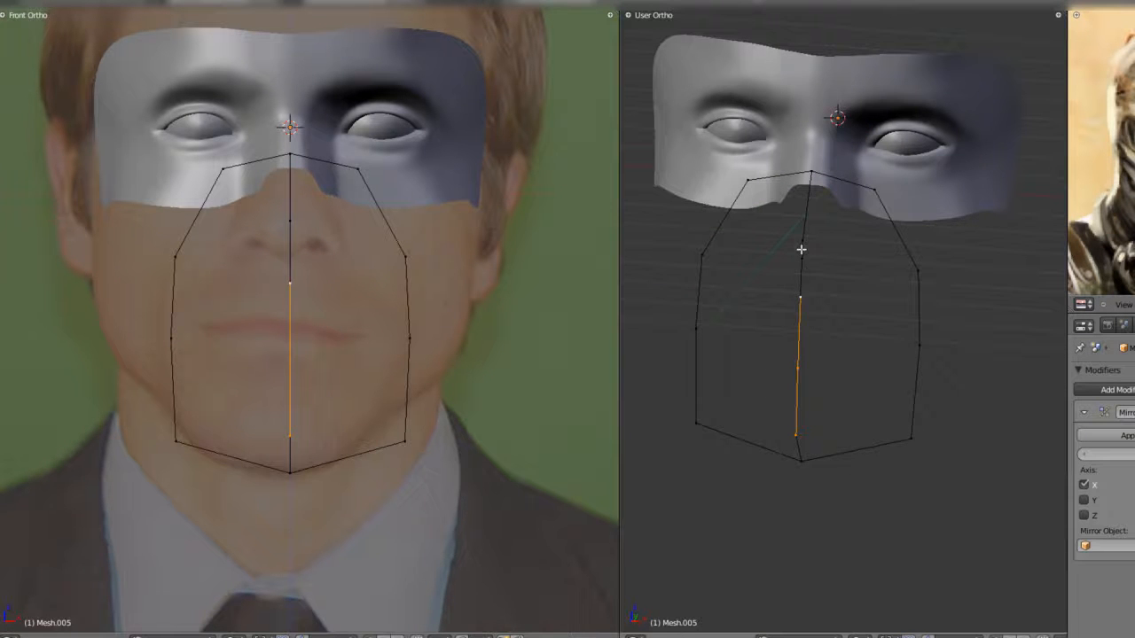
- Try to extrude the profile's centre-line vertices sideways along X, and undo the attempt
key(a)
key(ctrl+z)
key(g)
key(x)
click(413, 308)
key(a)
key(ctrl+z)
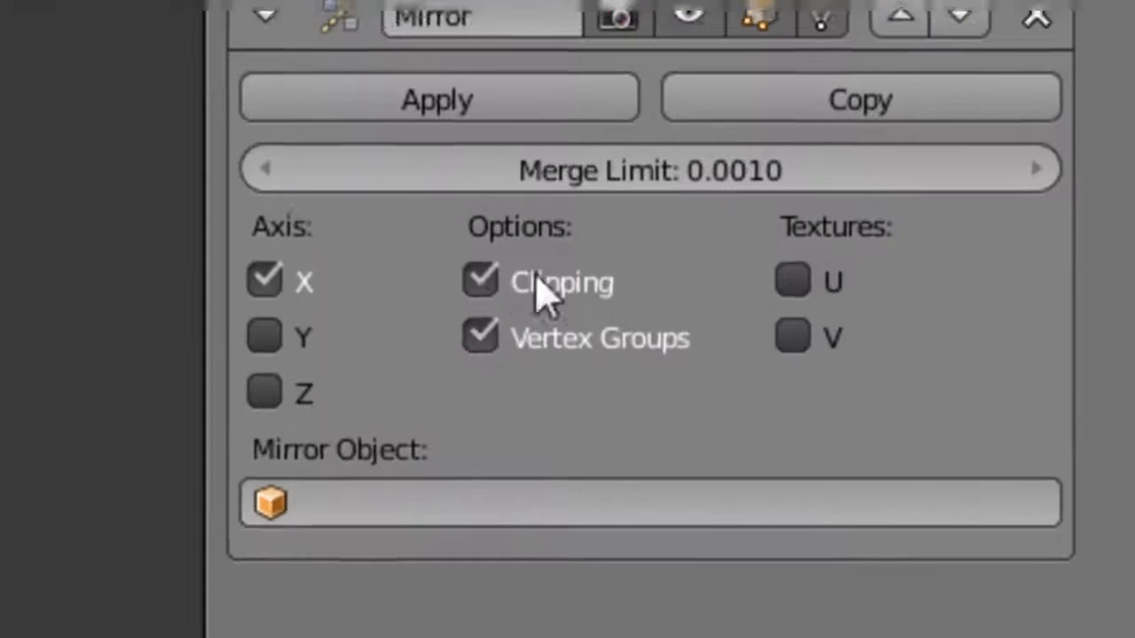
- Disable Clipping in the Mirror modifier and extrude the four middle centre-line vertices sideways along X
click(961, 429)
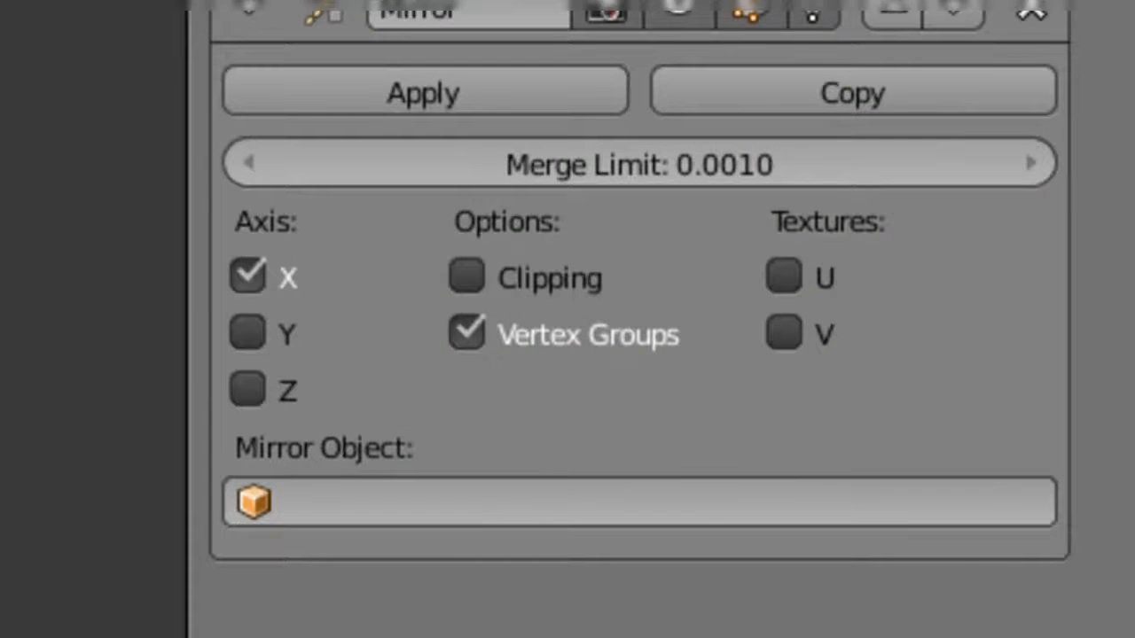
key(g)
key(x)
click(344, 233)
- Lower the top outer vertex of the extruded strip along Z by about 0.17
right_click(315, 216)
key(g)
click(316, 239)
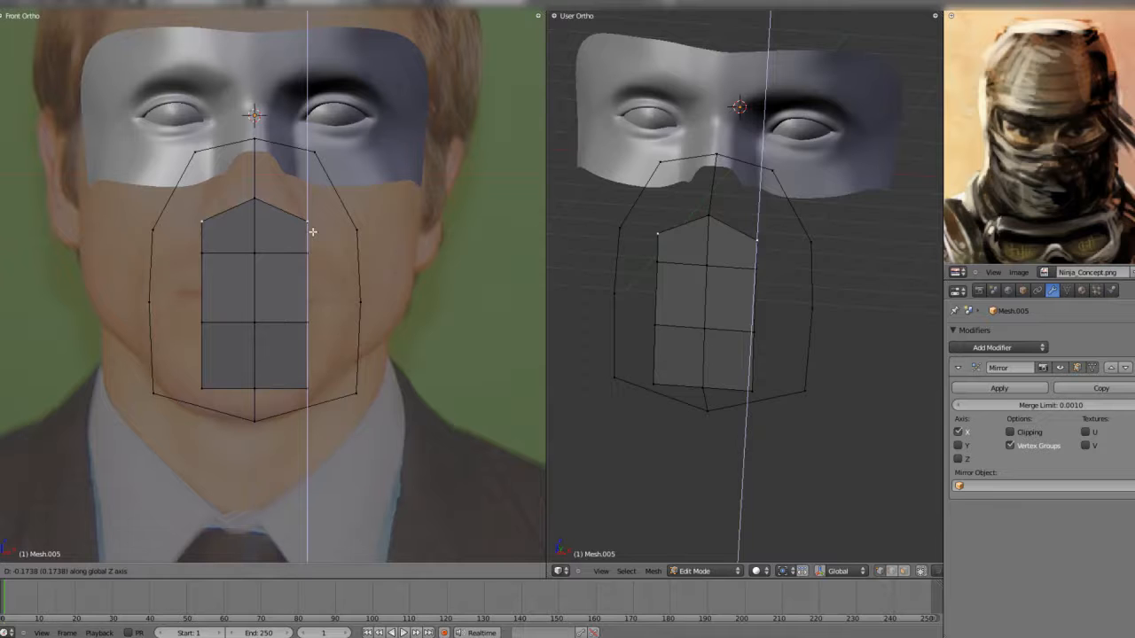
- Move the outer vertices of the strip's two lower rows outward to widen it toward the chin
right_click(322, 381)
key(g)
click(334, 368)
right_click(315, 331)
key(g)
click(327, 328)
right_click(324, 365)
key(g)
click(327, 365)
- Move the strip's second-row outer vertex outward and its top outer vertex inward and up beside the nose
right_click(314, 258)
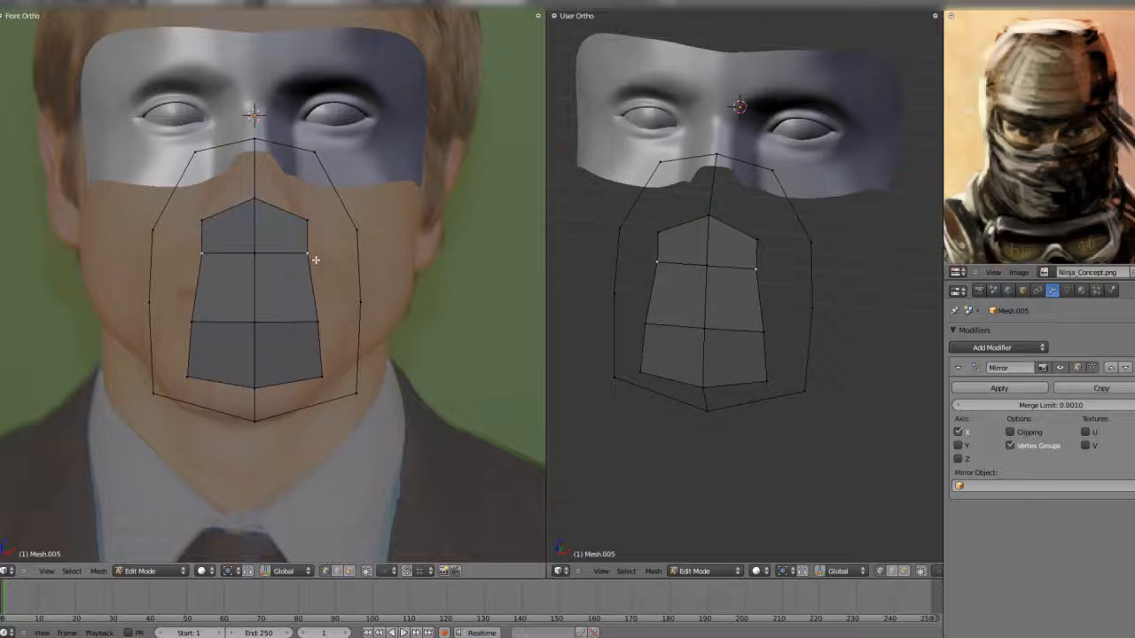
key(g)
click(319, 259)
right_click(312, 231)
key(g)
click(294, 216)
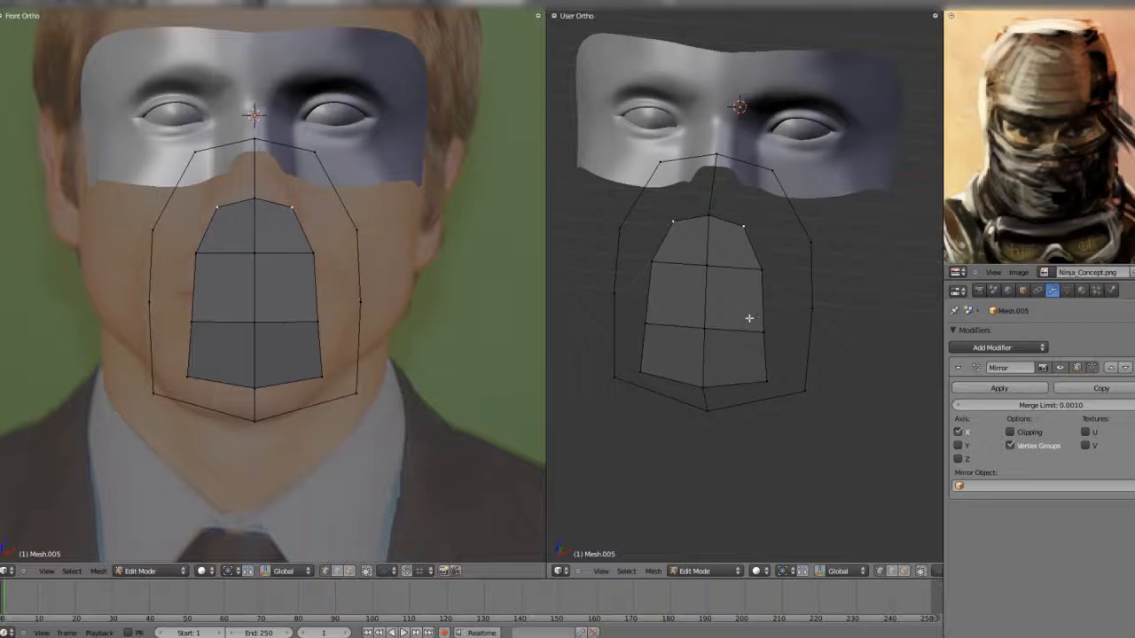
- In side view, pull the strip's outer vertices back toward the face so the front of the mask curves
key(KP_3)
key(g)
click(689, 308)
right_click(315, 254)
key(g)
right_click(314, 255)
shift+right_click(317, 323)
shift+right_click(322, 377)
key(g)
click(721, 386)
- Fill a face between the strip's top edge and the outline's upper edge, and switch to face selection
middle_drag(720, 387, 710, 254)
key(f)
key(ctrl+Tab)
click(736, 270)
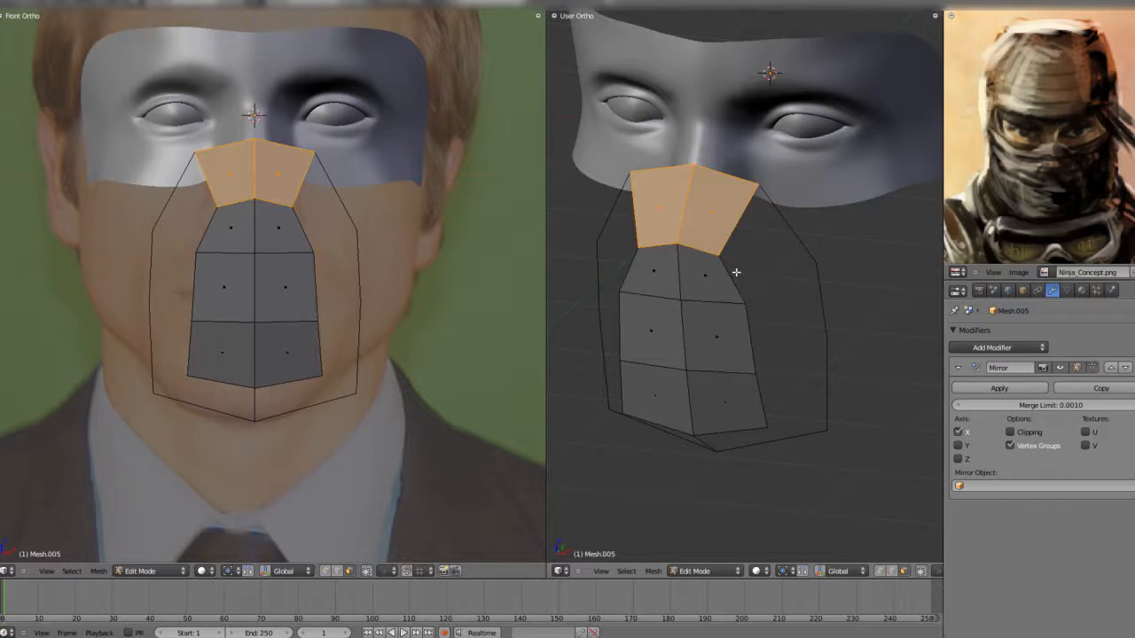
- In edge selection, fill the two upper side faces between the central strip and the mask outline
right_click(735, 272)
key(ctrl+Tab)
click(735, 265)
right_click(779, 223)
shift+right_click(734, 280)
key(f)
right_click(751, 337)
shift+right_click(818, 303)
- Fill the remaining lower side and bottom faces between the strip and the outline to close the mask
key(f)
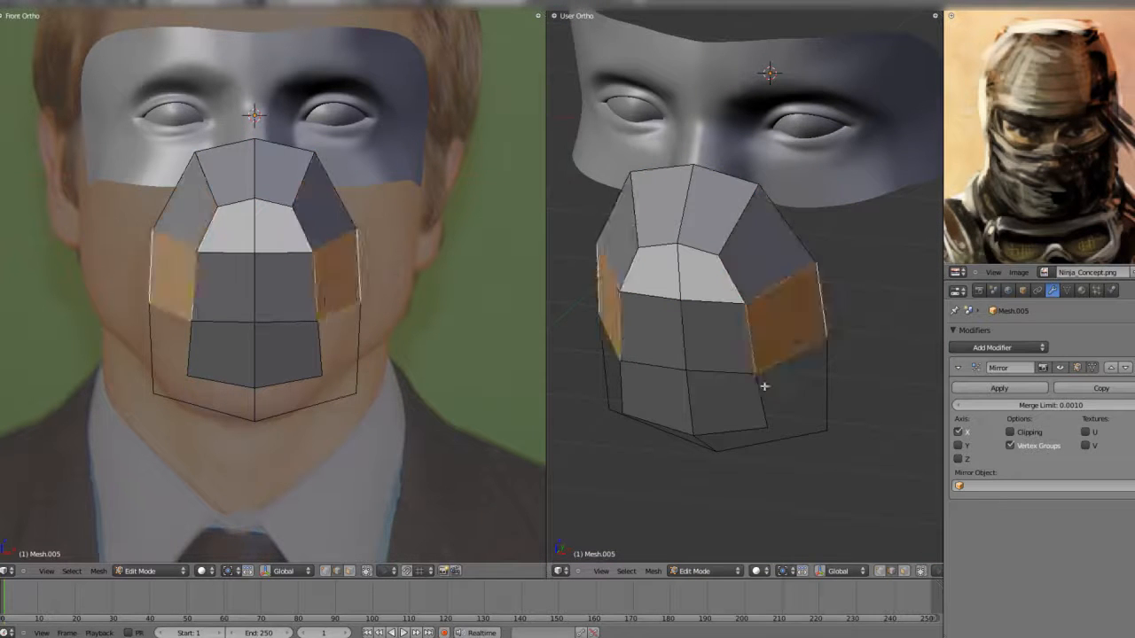
right_click(763, 395)
shift+right_click(821, 388)
key(f)
key(Tab)
middle_drag(779, 369, 795, 318)
- In front view, move the front panel's lower-row outer vertex outward and its upper outer vertices inward
key(KP_3)
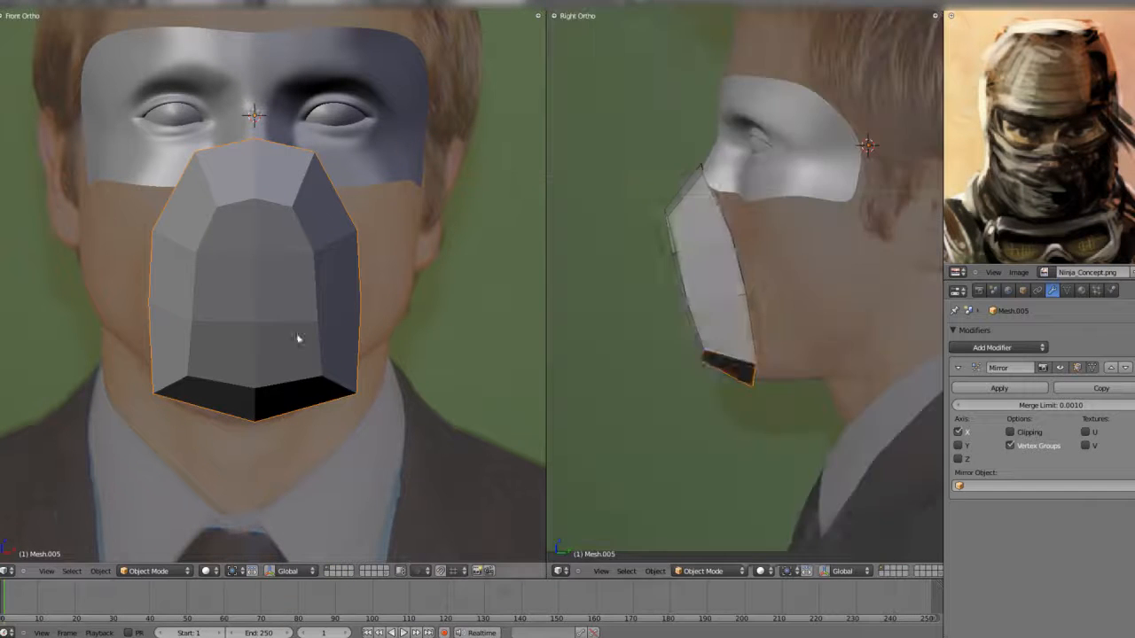
key(Tab)
scroll(324, 405, up, 2)
right_click(339, 344)
key(g)
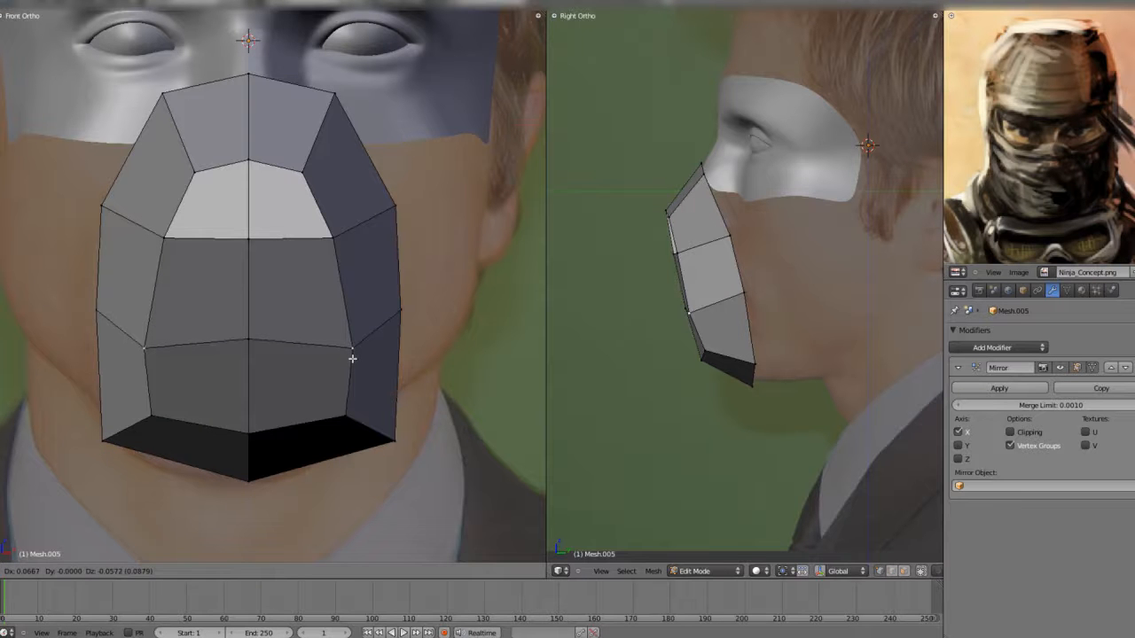
right_click(353, 359)
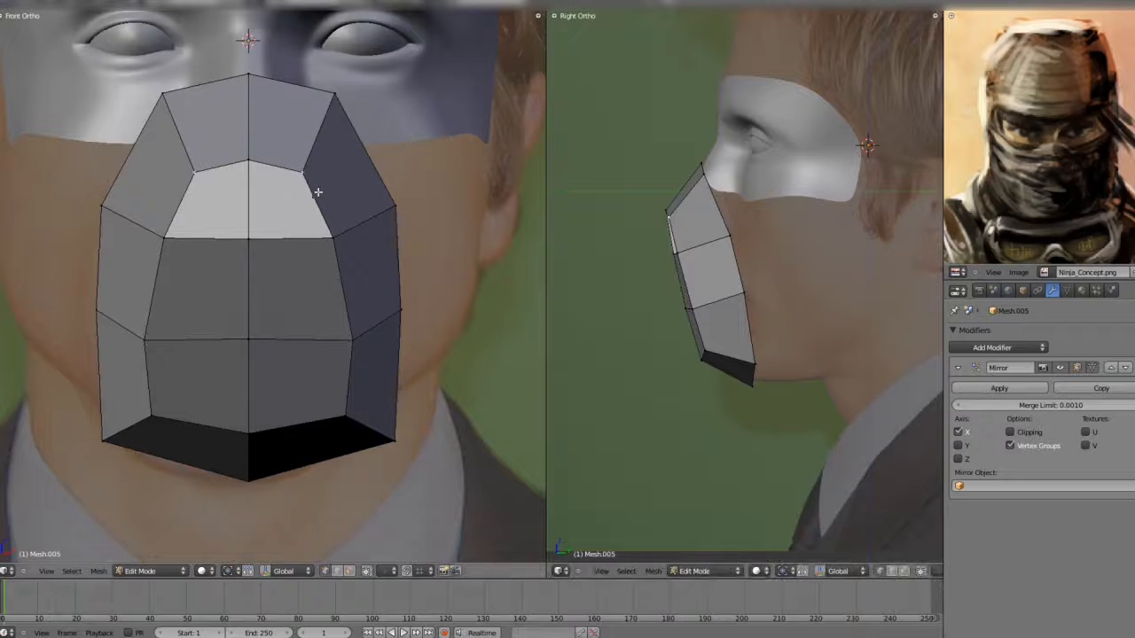
key(Tab)
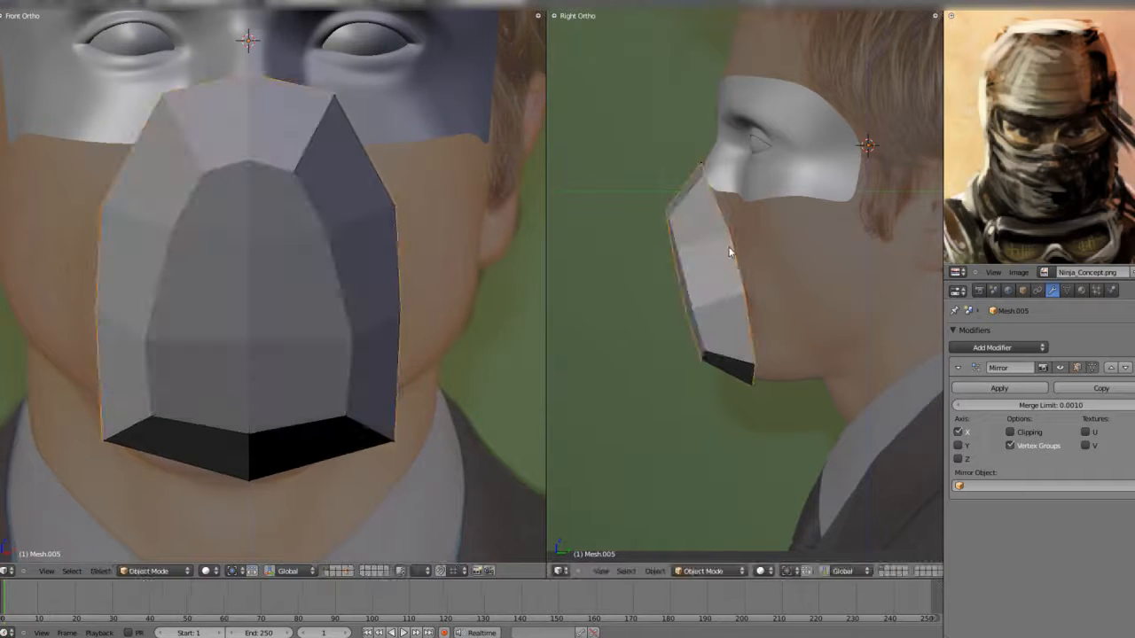
- In side view, move the mask's foremost upper vertices at the nose tip upward and slightly back, and show it in wireframe
middle_drag(730, 253, 782, 258)
key(shift+space)
scroll(640, 276, down, 3)
shift+middle_drag(640, 275, 610, 316)
key(Tab)
key(shift+space)
key(KP_3)
scroll(631, 266, up, 3)
right_click(620, 248)
key(g)
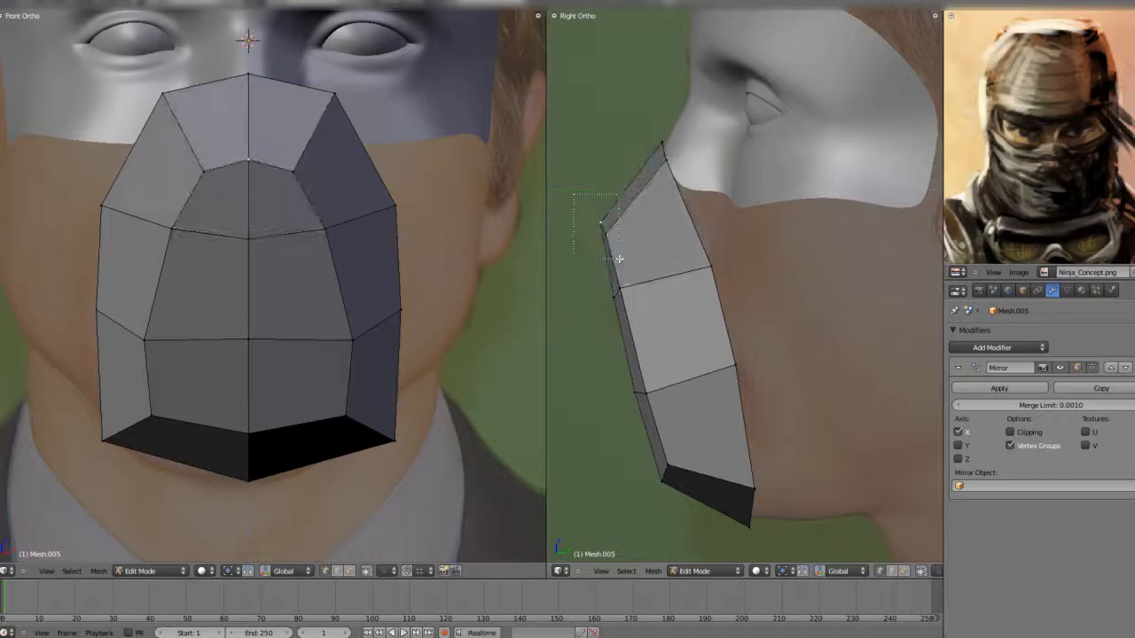
click(672, 242)
key(z)
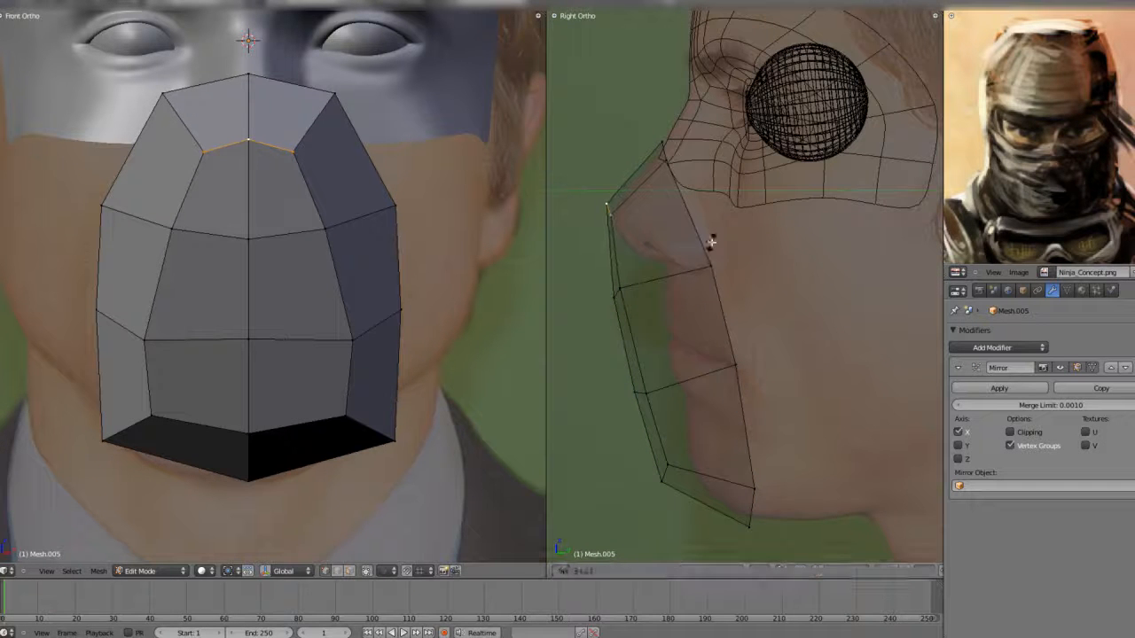
- In side view, pull the front panel's bottom vertices back toward the chin
right_click(660, 480)
key(g)
click(681, 501)
scroll(690, 375, down, 5)
key(Tab)
scroll(691, 364, up, 2)
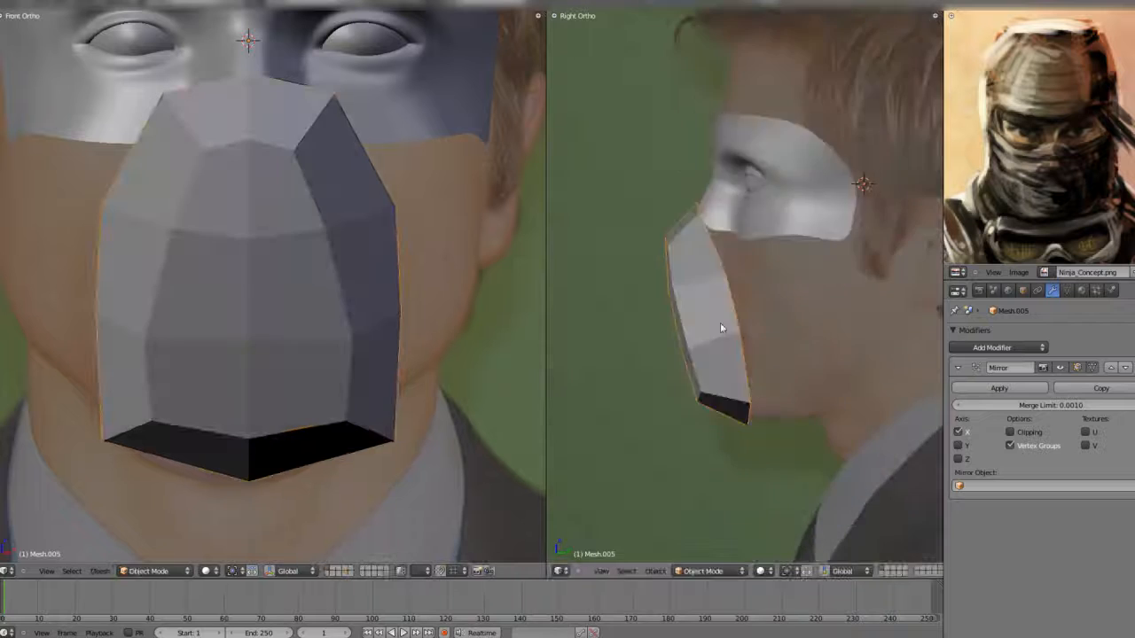
- Back in solid shading, move the outline's upper side vertex inward and its middle side vertex down in front view
middle_drag(691, 357, 773, 337)
key(z)
key(Tab)
right_click(425, 224)
key(g)
click(422, 231)
right_click(408, 318)
key(g)
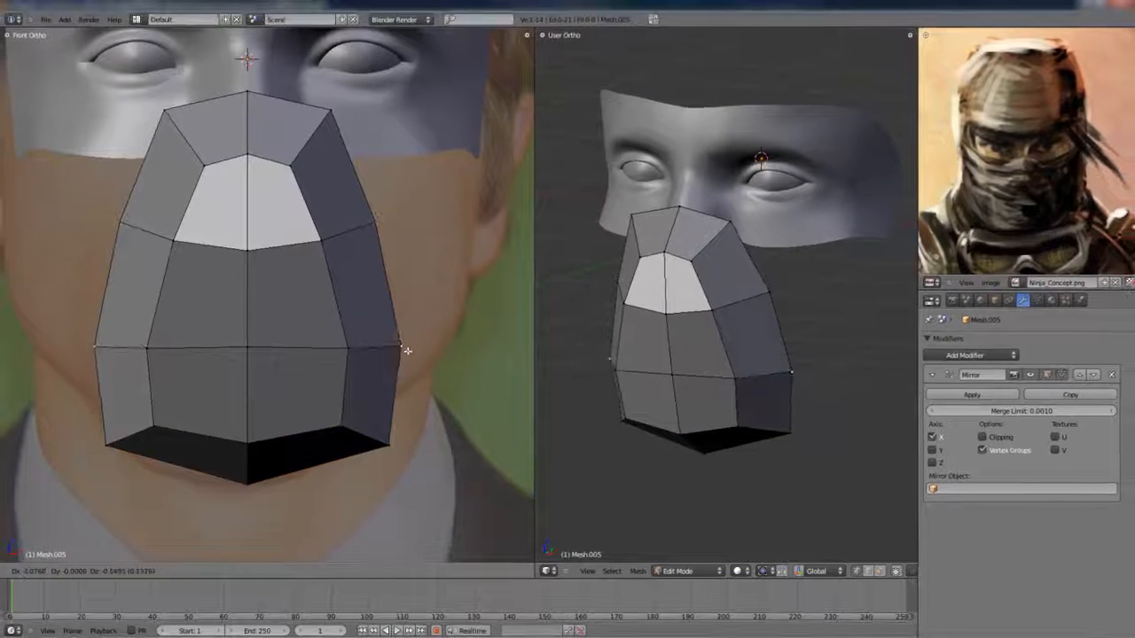
click(410, 344)
- Scale the outline's two lower side vertices inward along X to narrow the mask at the jaw
shift+right_click(377, 452)
key(s)
key(x)
click(435, 384)
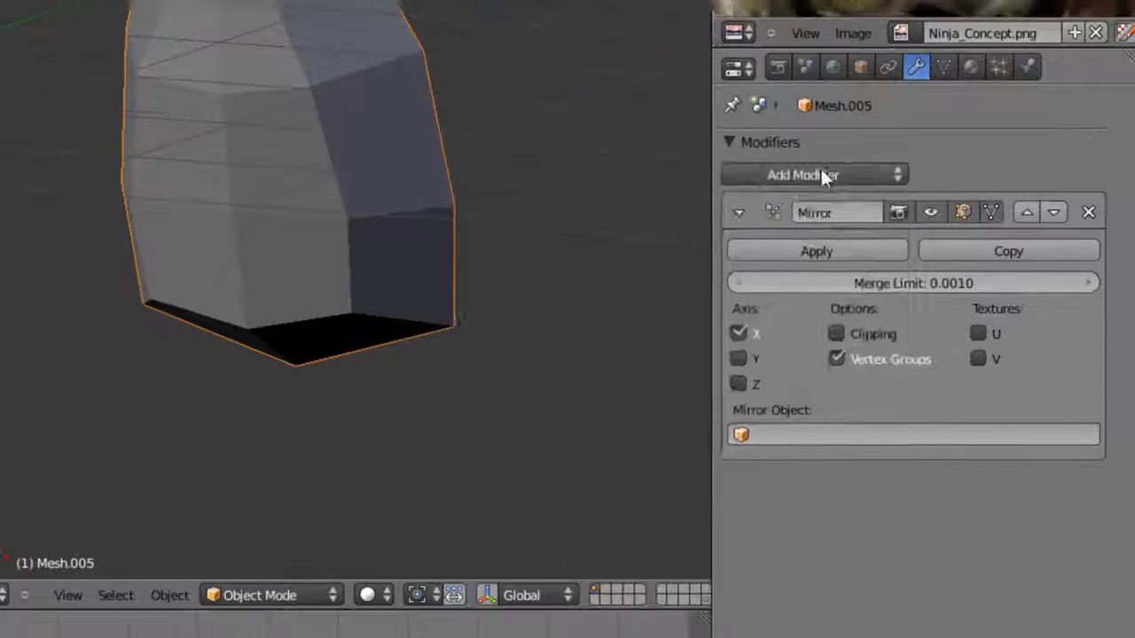
- Add a Subdivision Surface modifier to the mask and set its shading to smooth
click(970, 351)
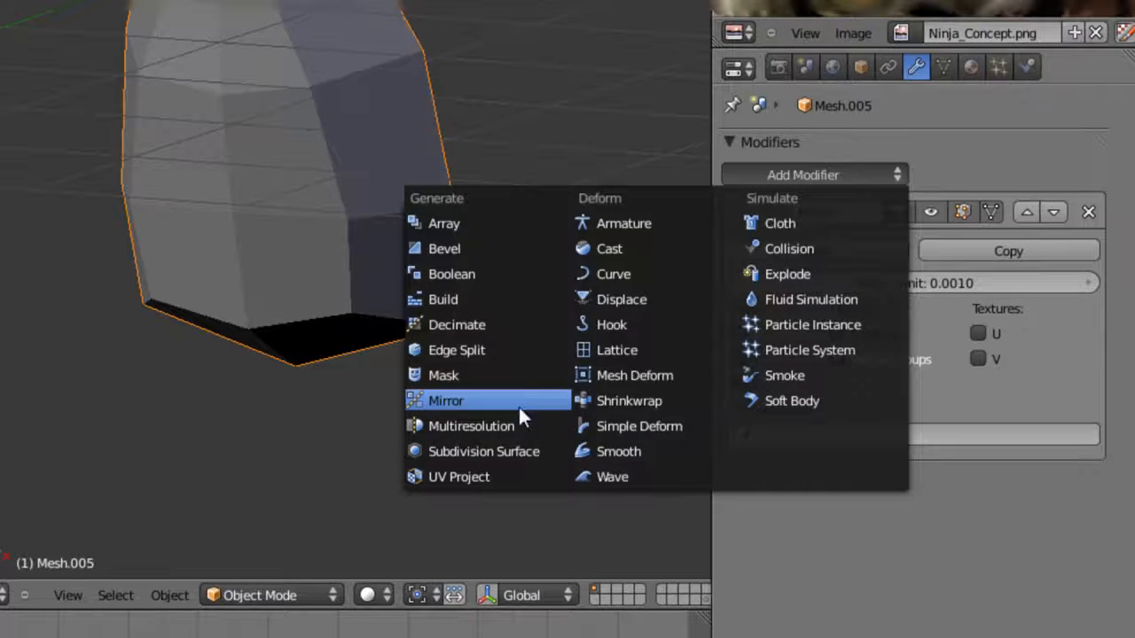
click(507, 452)
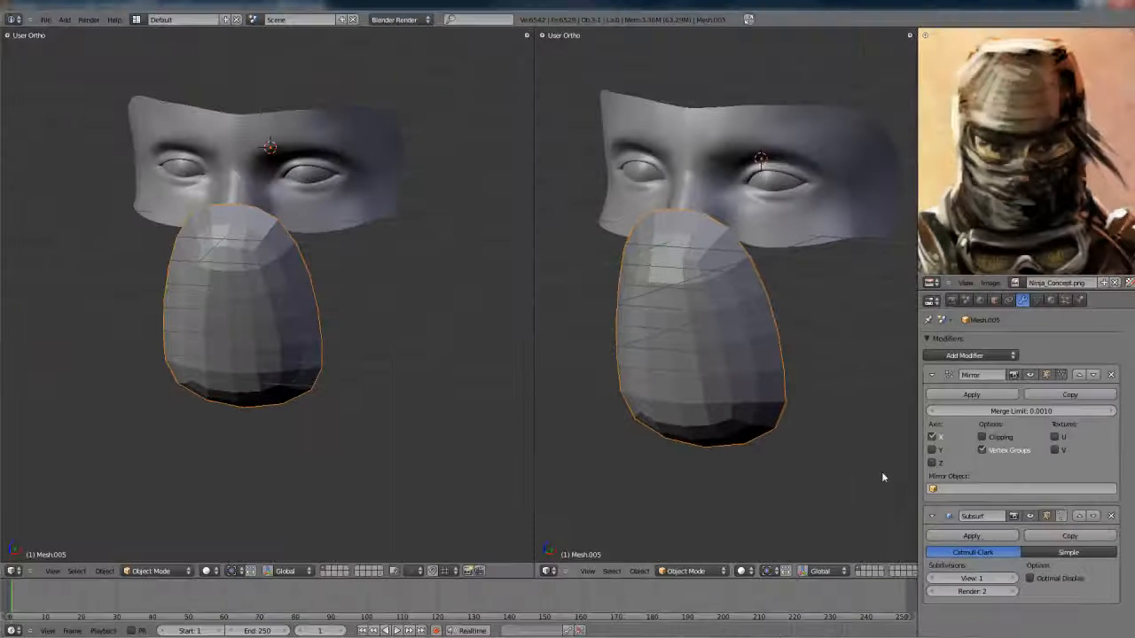
key(t)
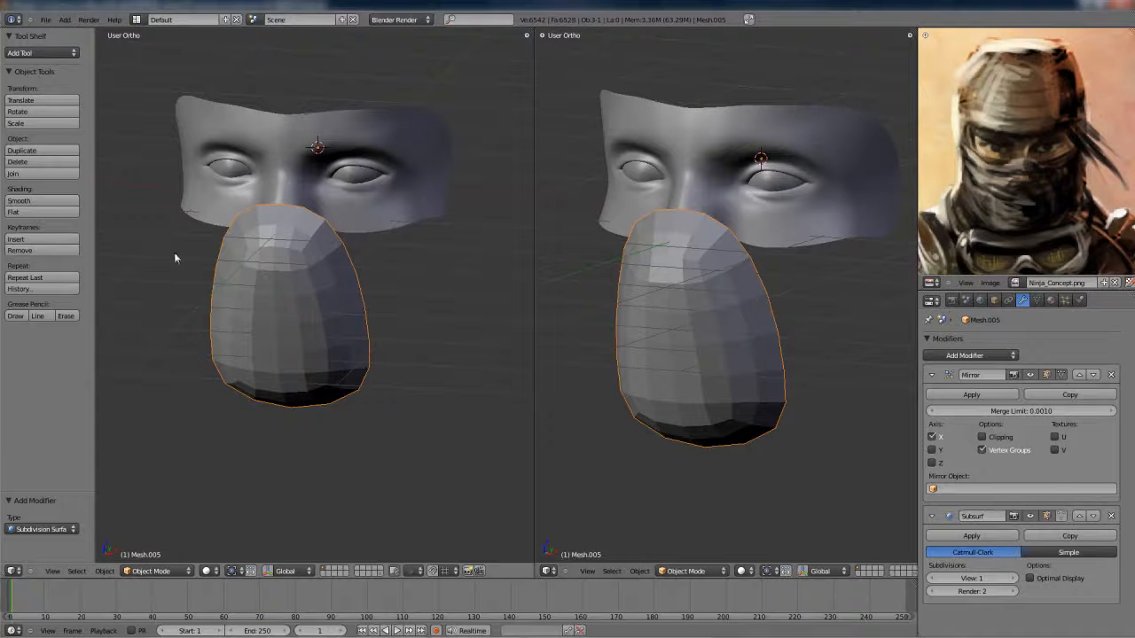
click(32, 201)
key(Tab)
key(t)
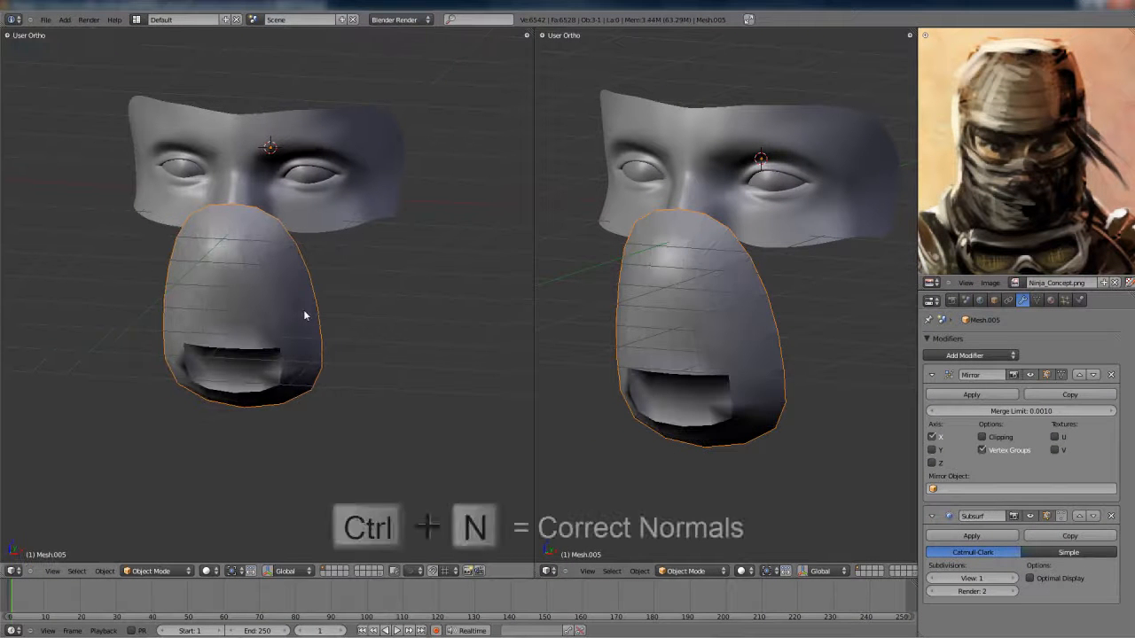
- Select the whole mask mesh and recalculate its normals
key(ctrl+n)
key(a)
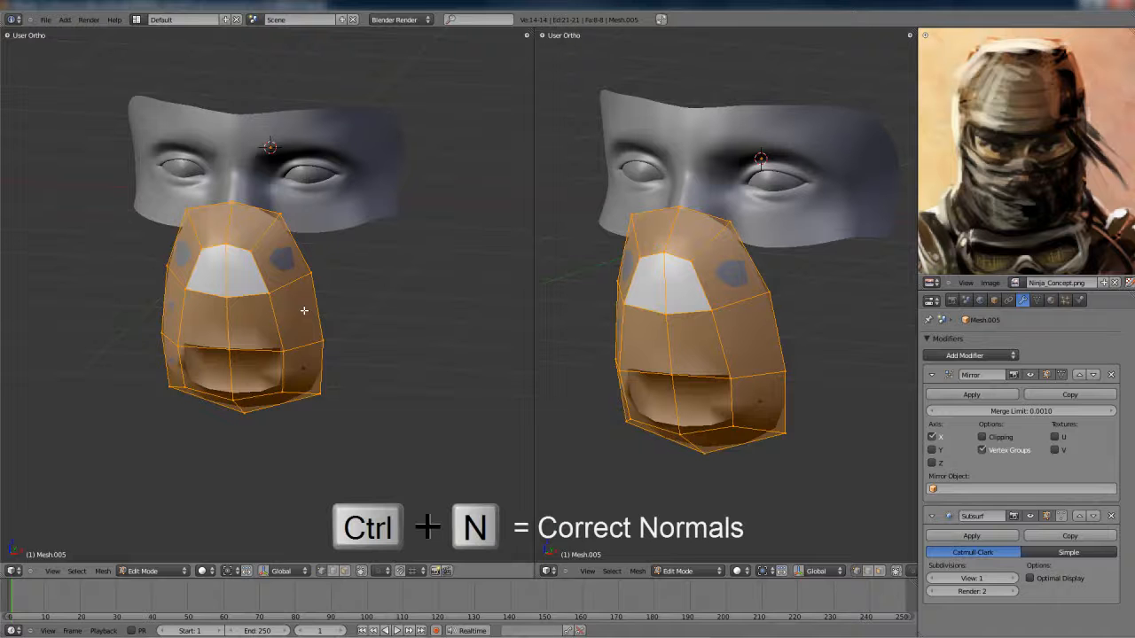
key(ctrl+n)
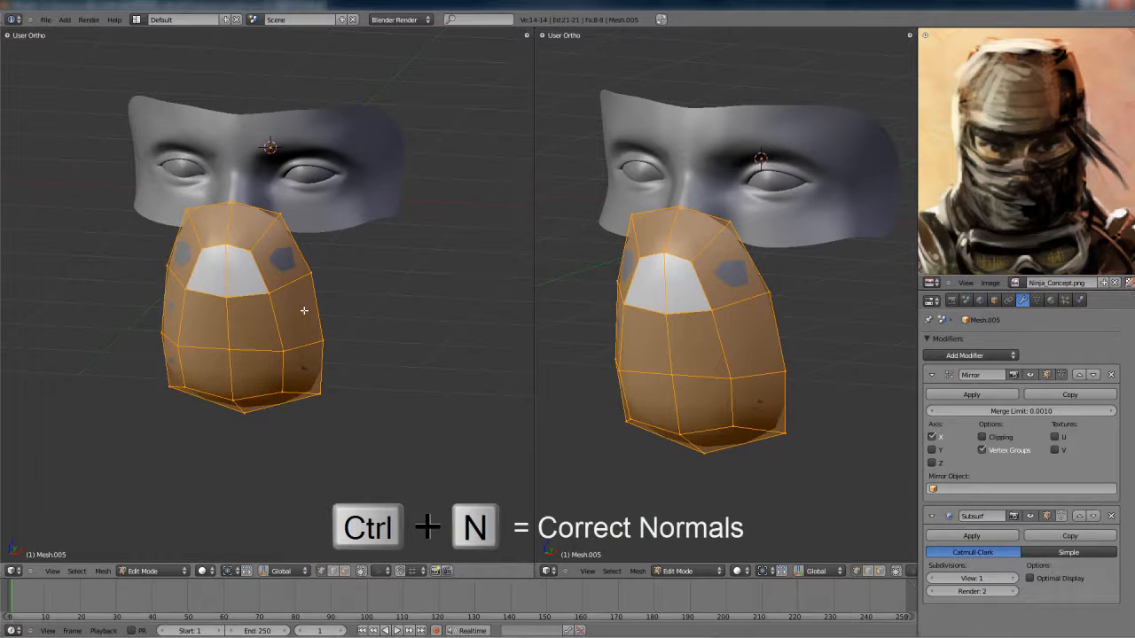
key(Tab)
middle_drag(312, 321, 322, 291)
key(Tab)
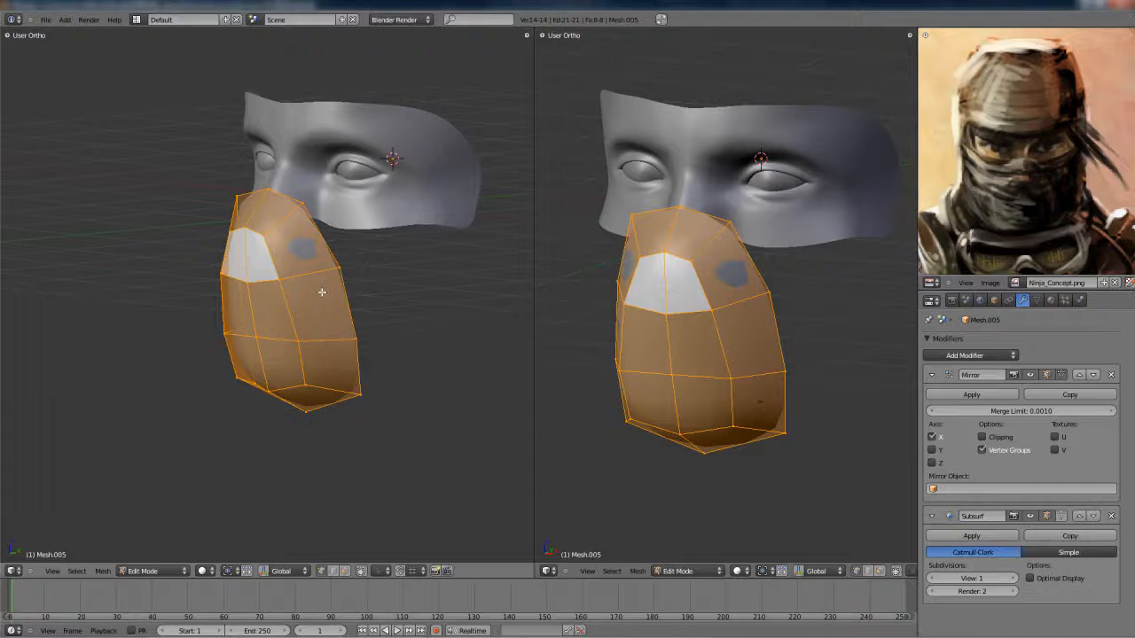
- Add an edge loop close around the front panel's border to sharpen its edge
scroll(317, 291, up, 2)
mouse_move(311, 289)
middle_down()
mouse_move(304, 278)
mouse_move(319, 271)
mouse_move(317, 284)
middle_up()
key(ctrl+r)
click(304, 280)
click(270, 293)
key(Tab)
scroll(319, 273, down, 2)
- Extrude the mask's outer edge loop slightly back toward the face in side view
key(Tab)
alt+right_click(355, 246)
scroll(372, 274, up, 3)
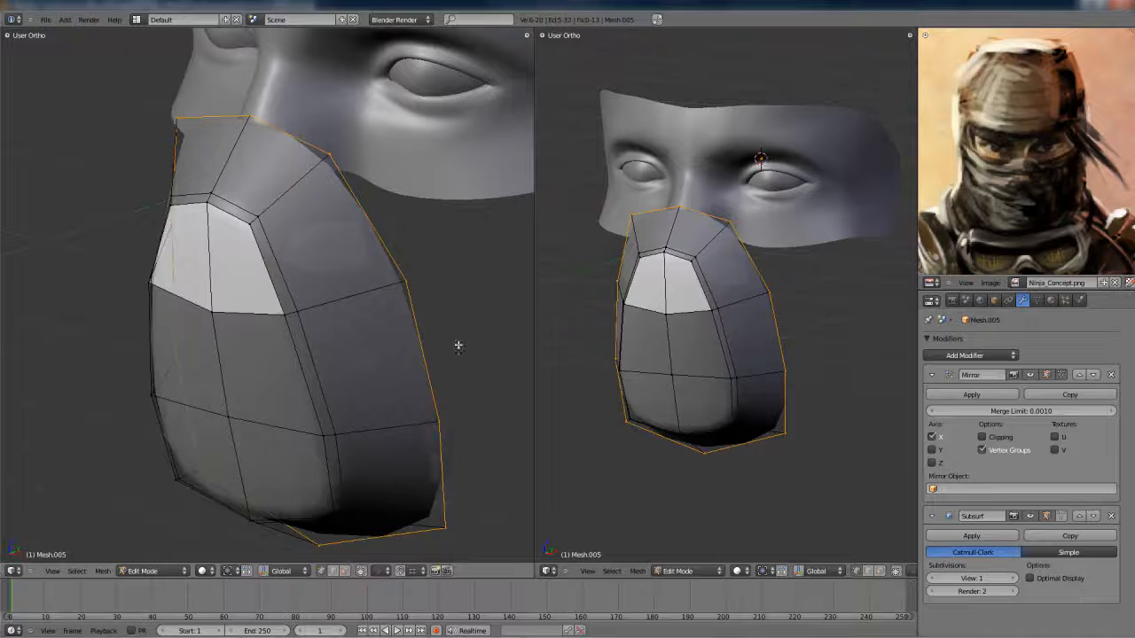
key(KP_3)
key(g)
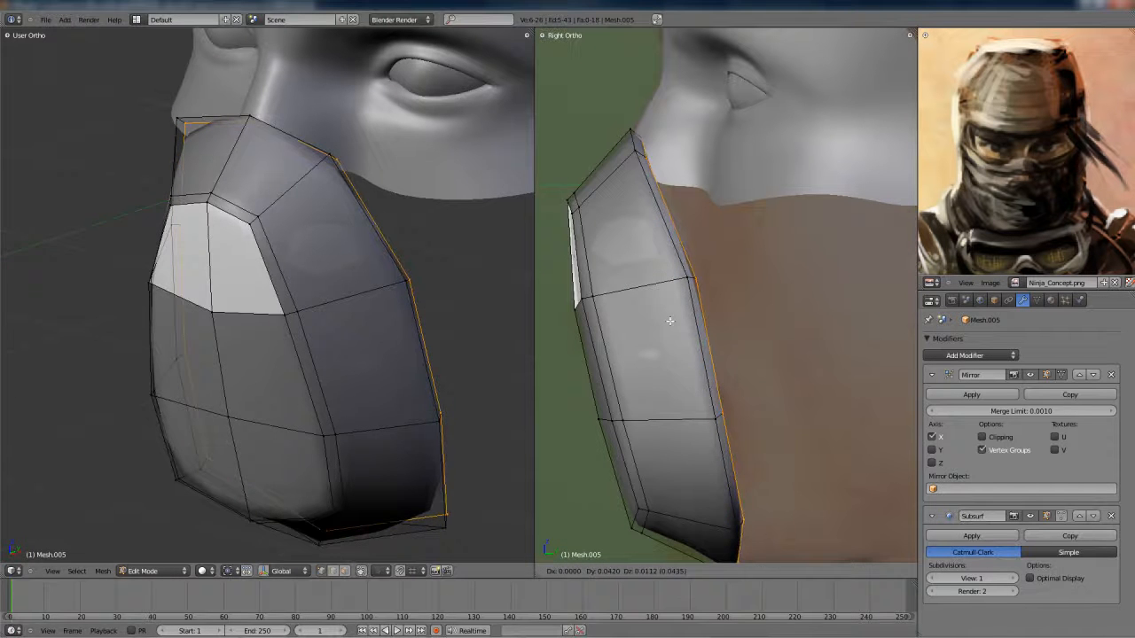
click(666, 322)
- Extrude the outer edge loop again, shift it slightly back and scale it inward to form a rim
middle_drag(390, 311, 422, 324)
key(e)
right_click(645, 156)
key(s)
click(740, 242)
key(ctrl+z)
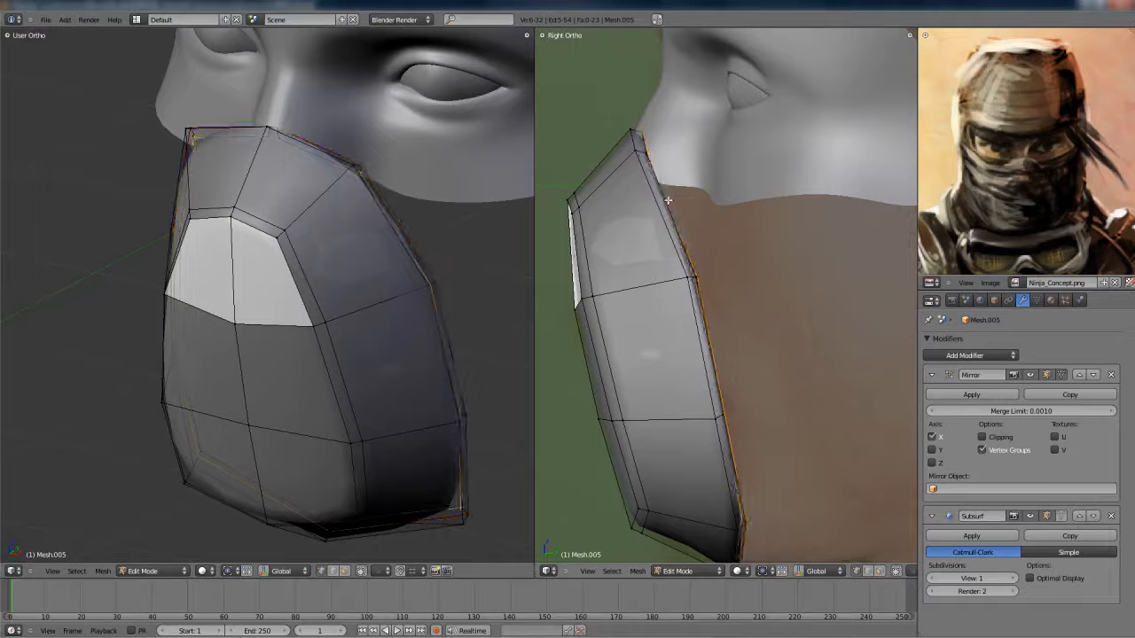
key(g)
click(681, 209)
key(s)
click(704, 215)
- Add an edge loop through the middle of the band between the front panel and the rim
key(Tab)
middle_drag(357, 236, 325, 271)
scroll(371, 227, down, 3)
key(Tab)
key(ctrl+r)
click(325, 271)
click(328, 270)
- In side view, raise the vertices at the mask's top edge and bulge the new loop's top vertices outward
key(a)
key(b)
drag(616, 115, 657, 166)
key(g)
click(660, 145)
key(a)
key(b)
drag(591, 148, 620, 187)
key(g)
click(617, 184)
- In front view, move the rim's upper corner vertices down and slightly inward
right_click(582, 195)
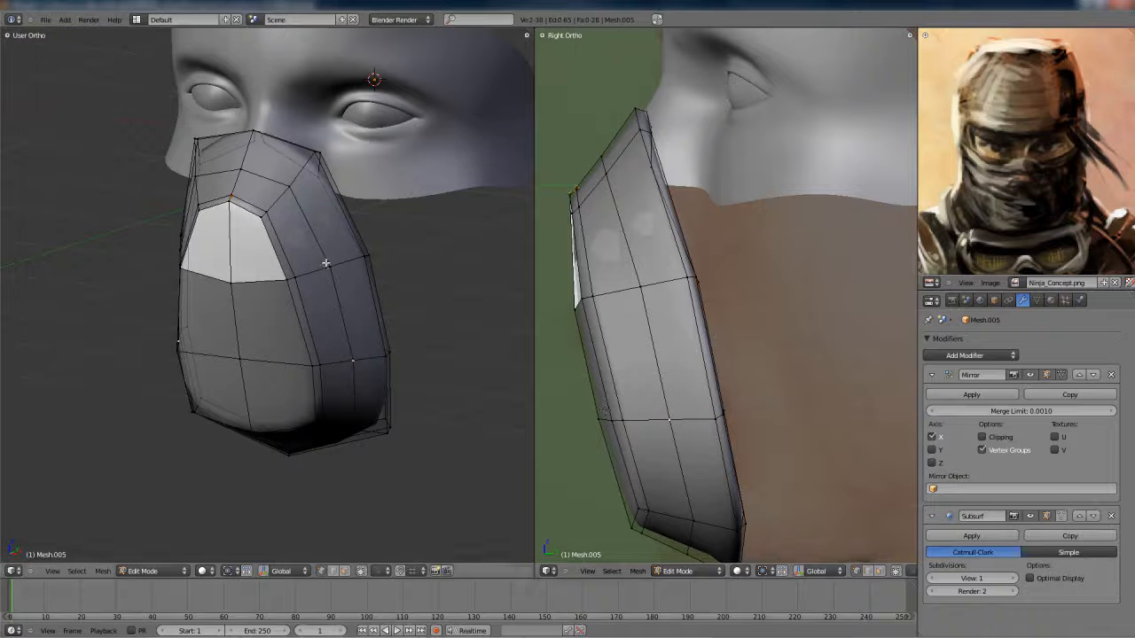
alt+right_click(337, 276)
key(KP_1)
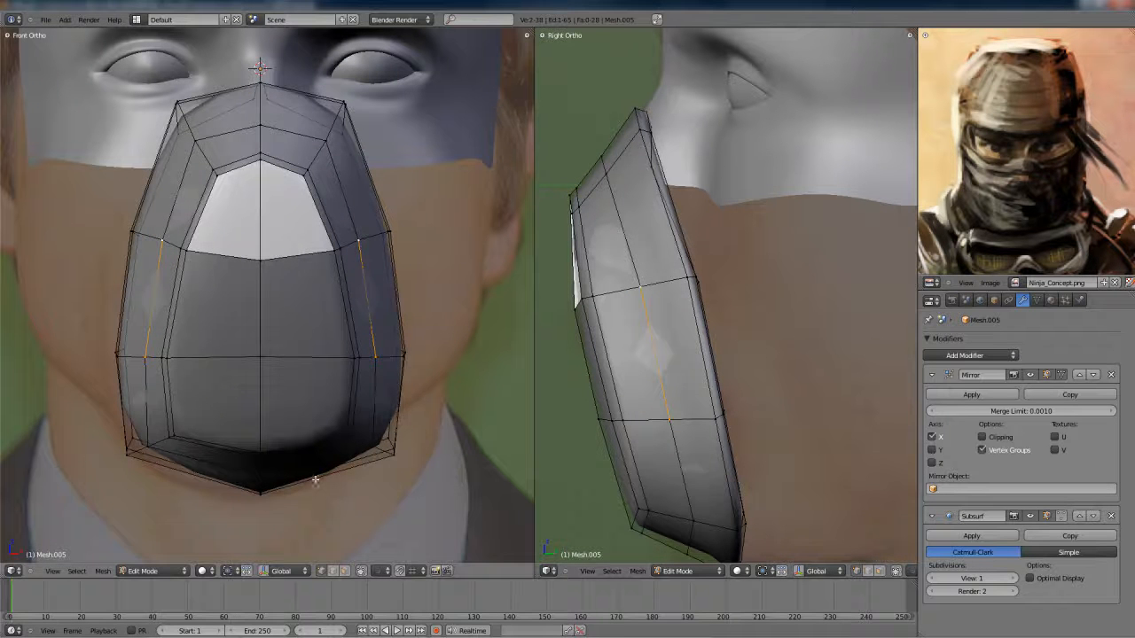
key(a)
key(b)
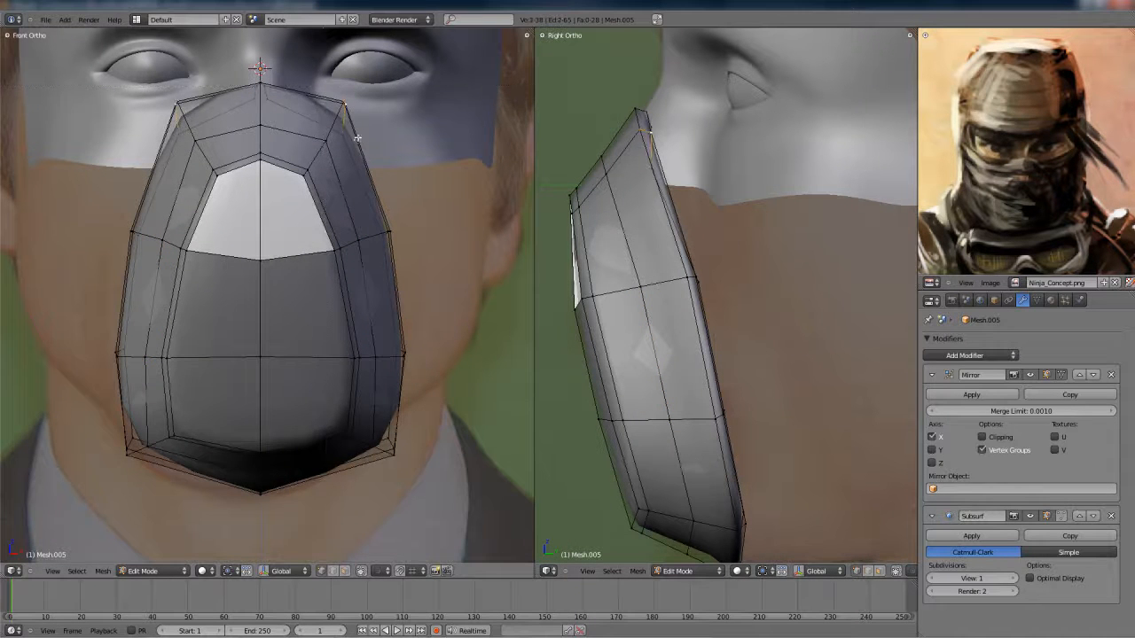
key(g)
click(353, 153)
- Move the rim's upper side vertices up and slightly inward to round the mask's outline
key(a)
key(b)
drag(371, 215, 404, 257)
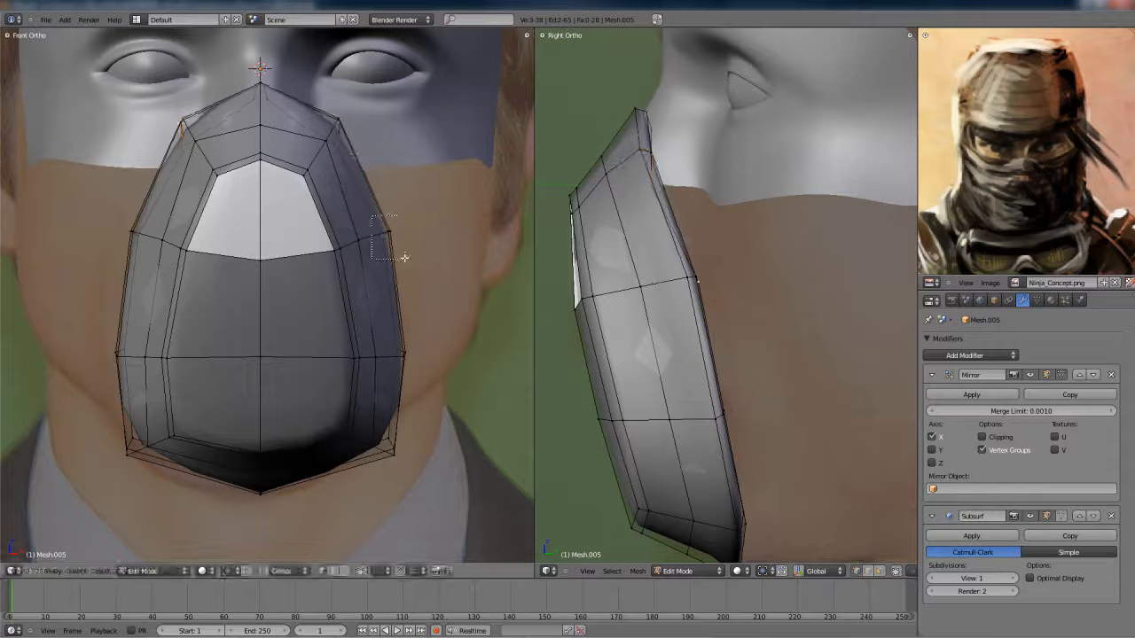
key(g)
click(398, 221)
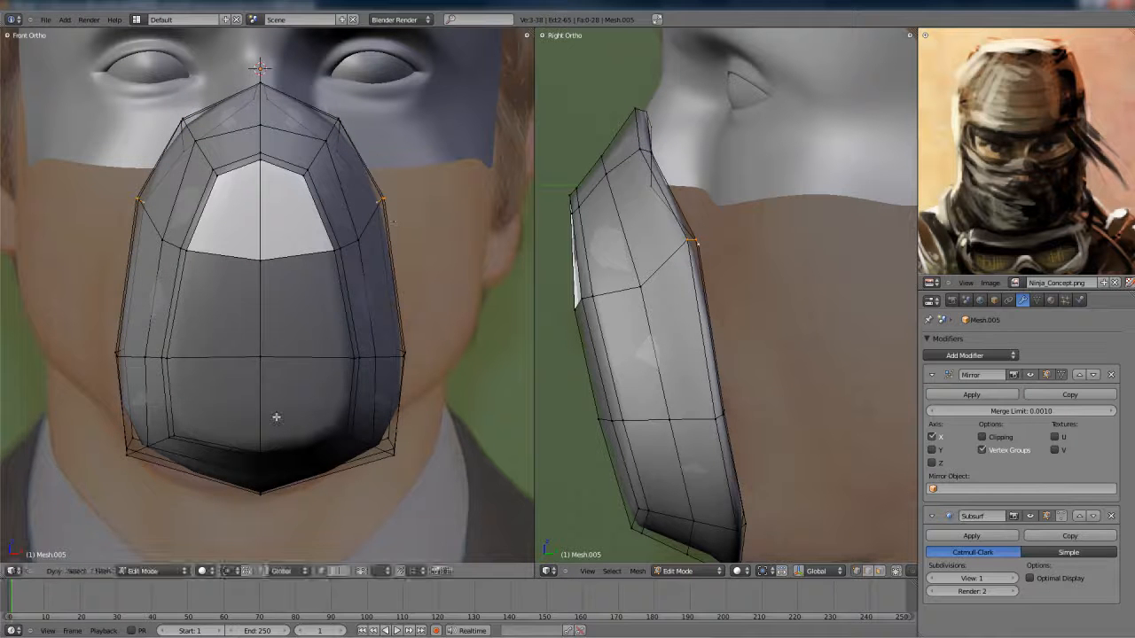
- Move the front panel's middle-row edge vertices inward and the side loop's upper vertex up and outward
right_click(367, 363)
key(g)
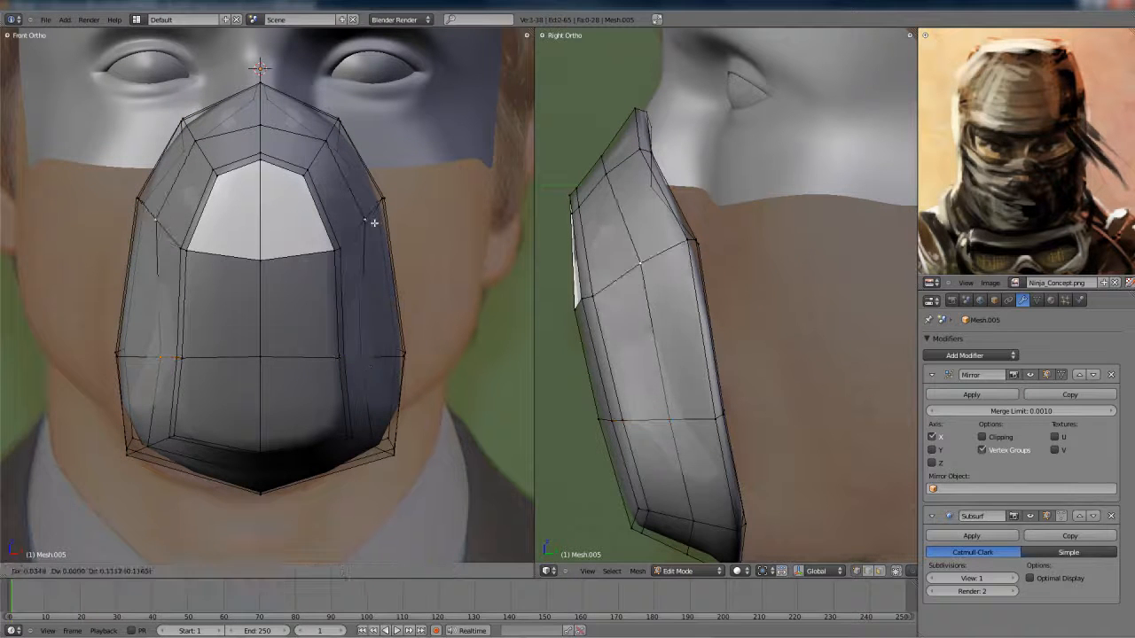
key(z)
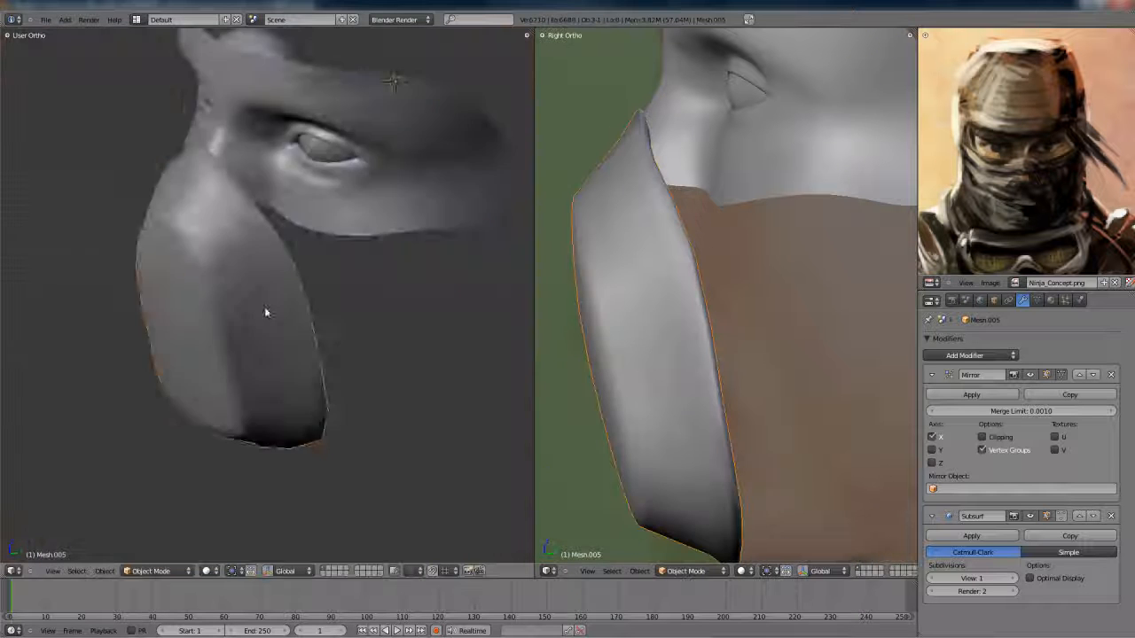
middle_drag(266, 311, 268, 256)
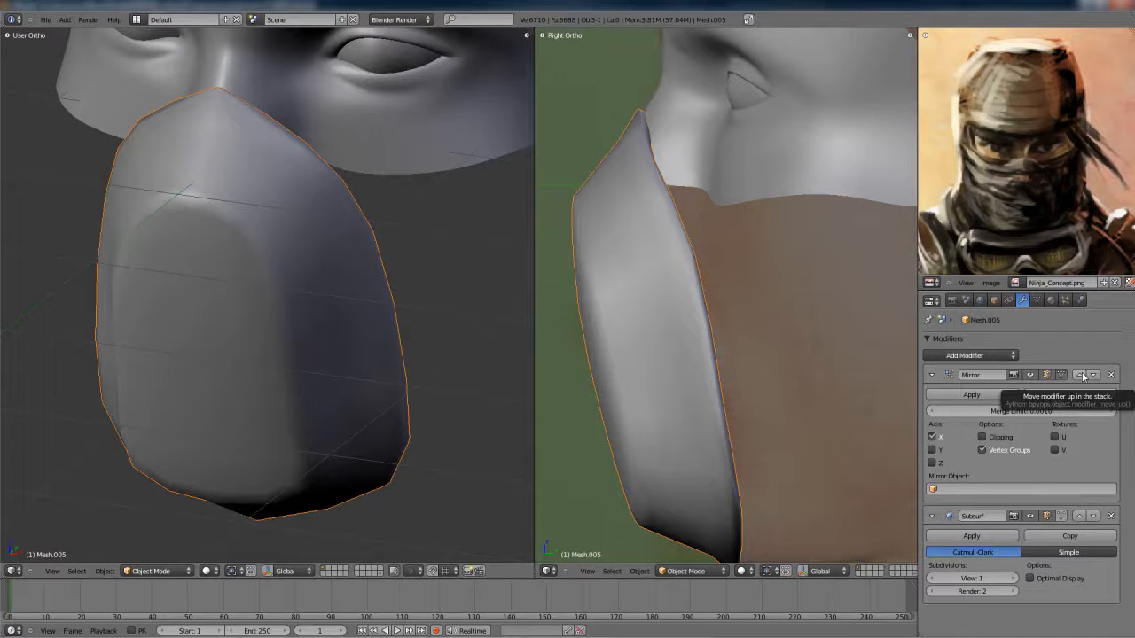
- Try the Mirror modifier below Subsurf, restore it to first in the stack, and enable its Clipping option
click(1093, 375)
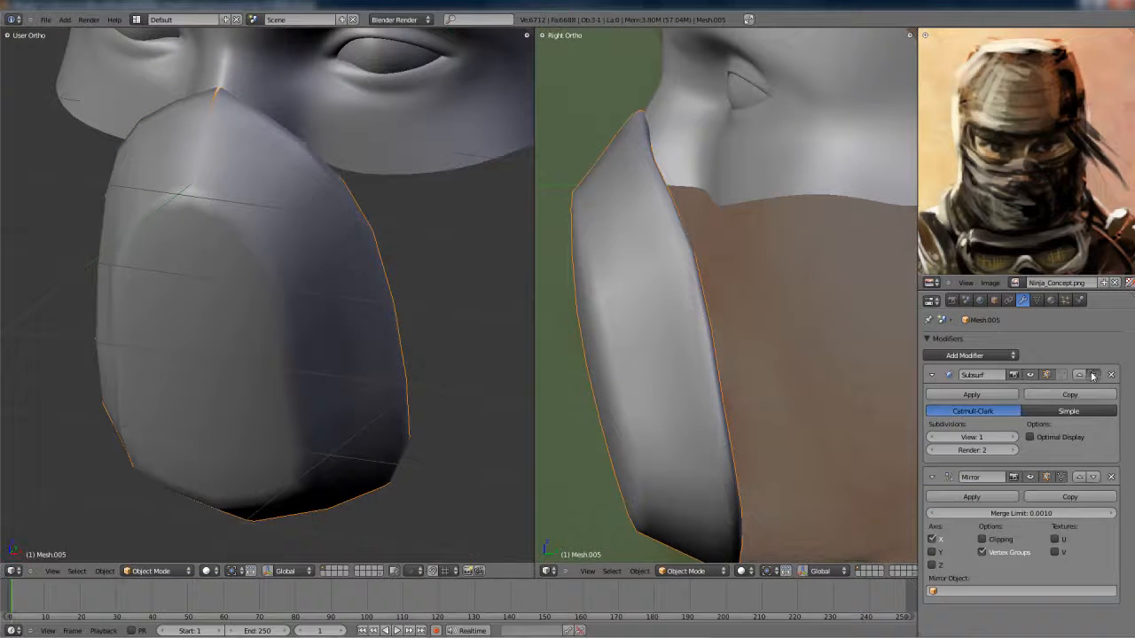
click(1092, 375)
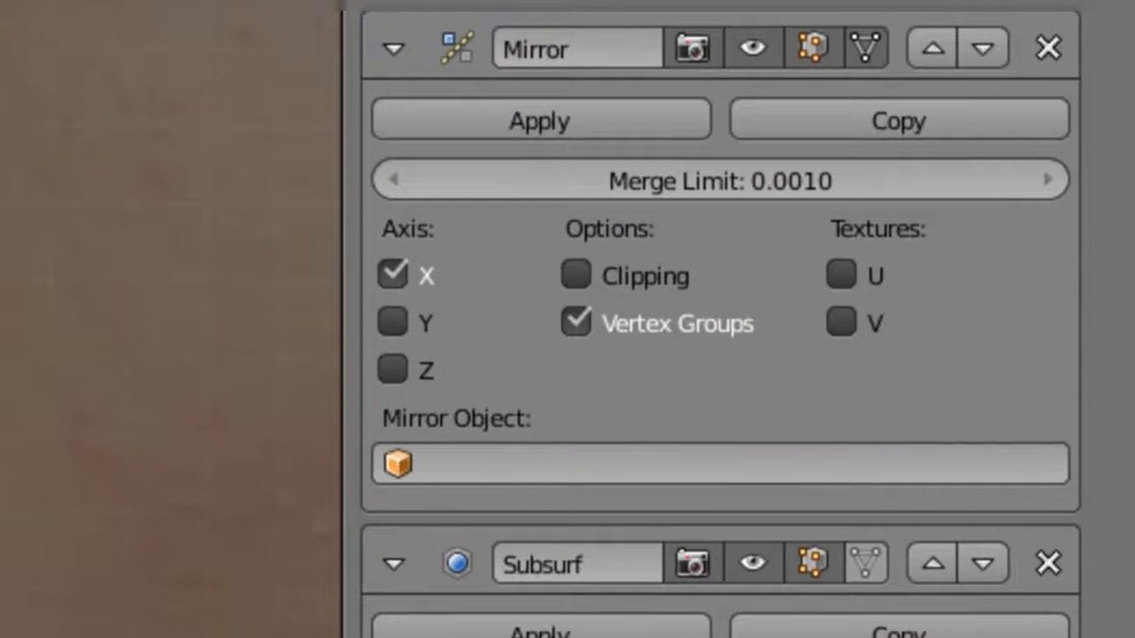
click(872, 394)
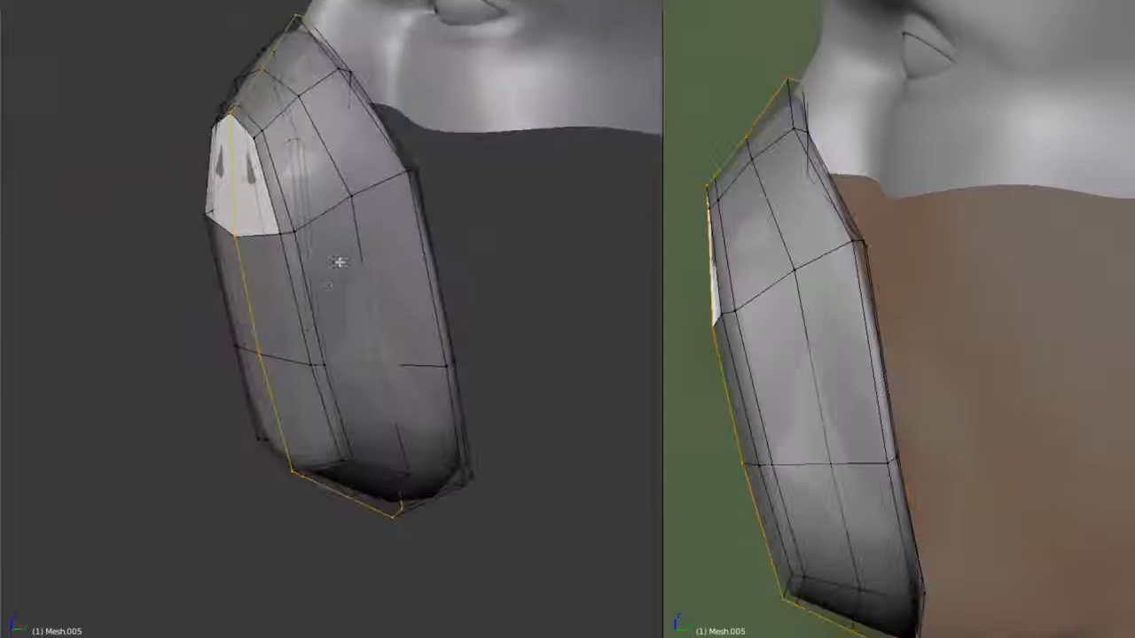
- Examine the smoothed mask from several angles and maximize the 3D viewport
middle_drag(337, 256, 492, 336)
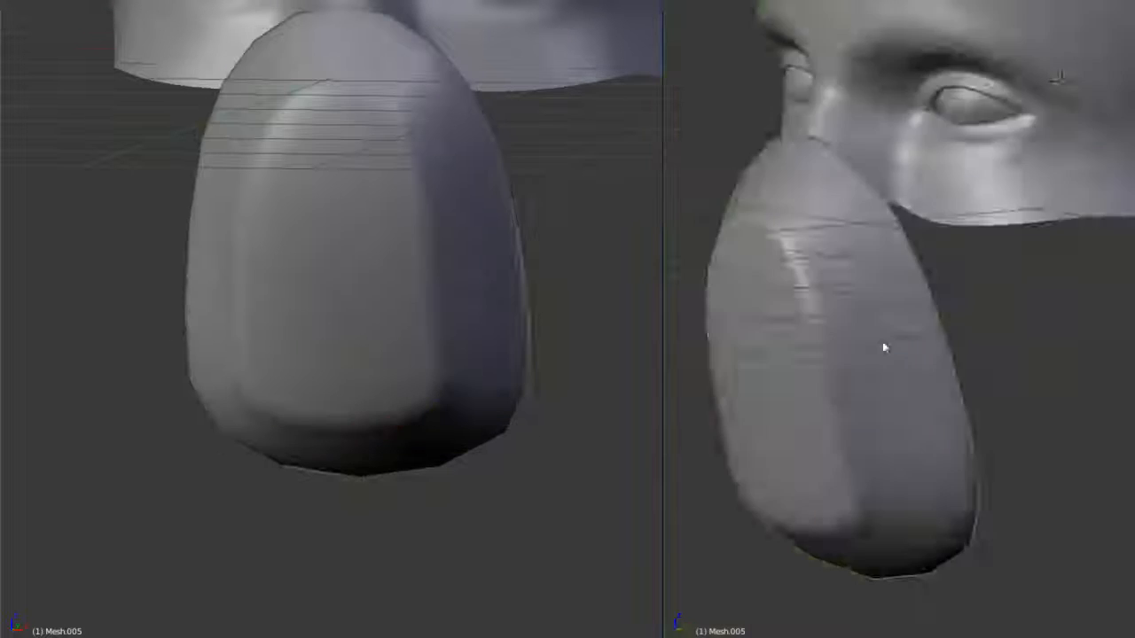
scroll(886, 347, down, 4)
scroll(921, 342, up, 4)
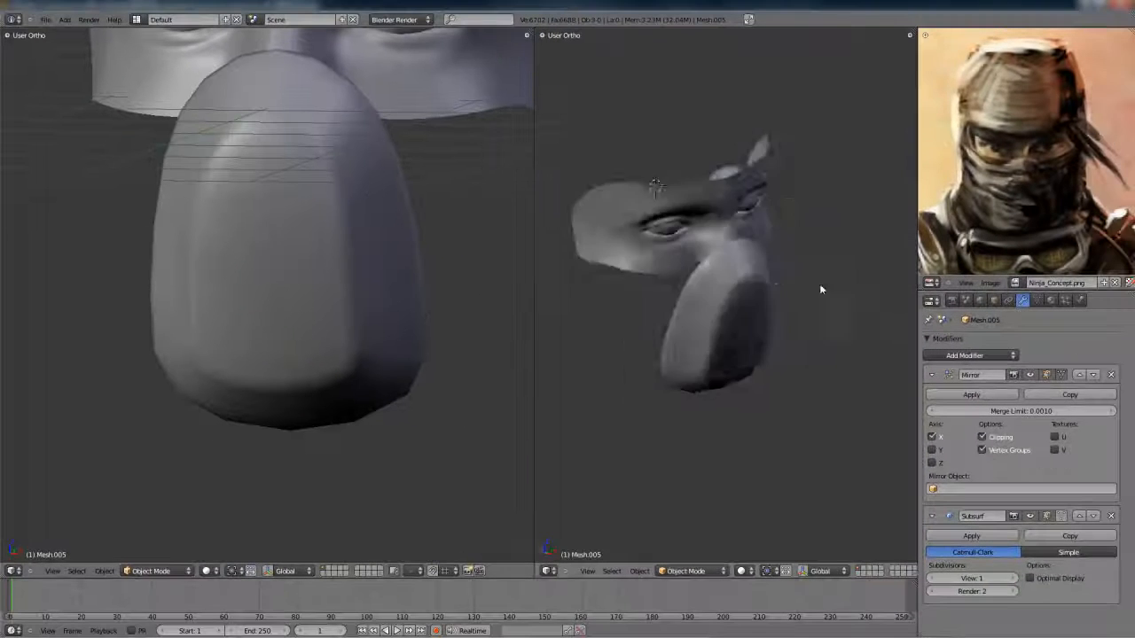
middle_drag(818, 286, 699, 301)
key(ctrl+Up)
scroll(734, 286, down, 3)
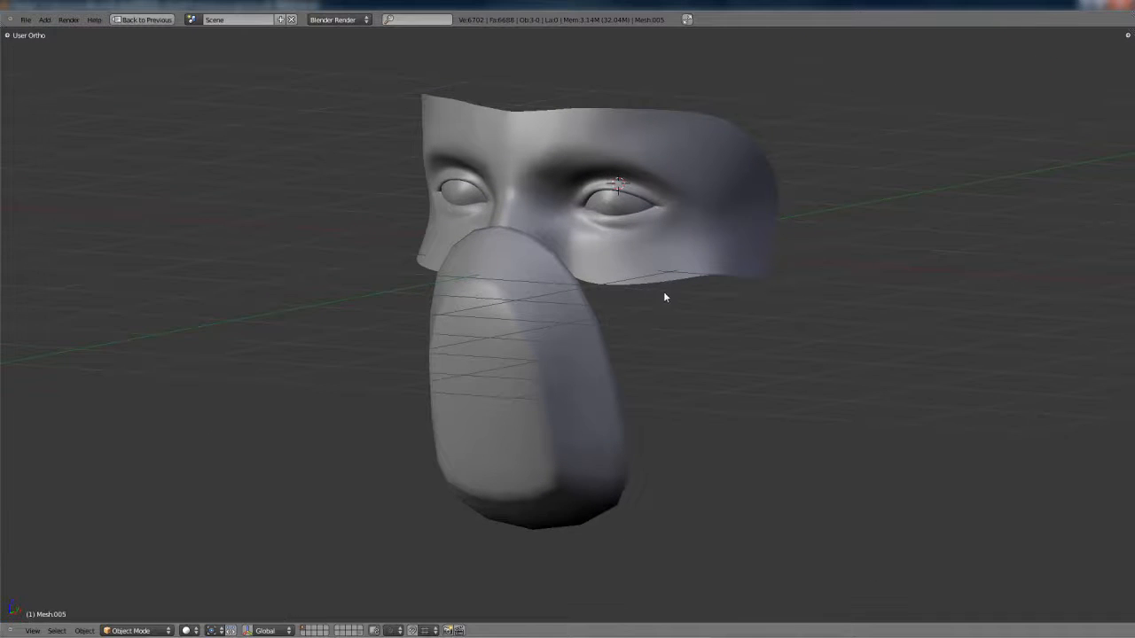
scroll(656, 300, up, 2)
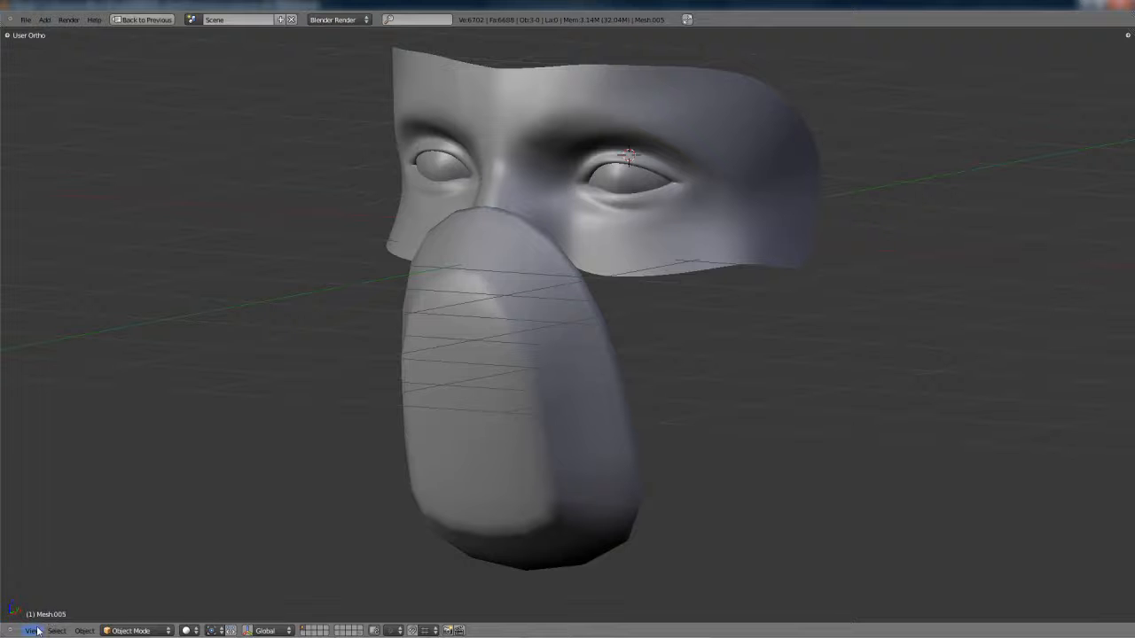
- Reposition the mask's top rim vertices over the nose bridge to bring its outline to a narrower peak
middle_drag(210, 506, 298, 512)
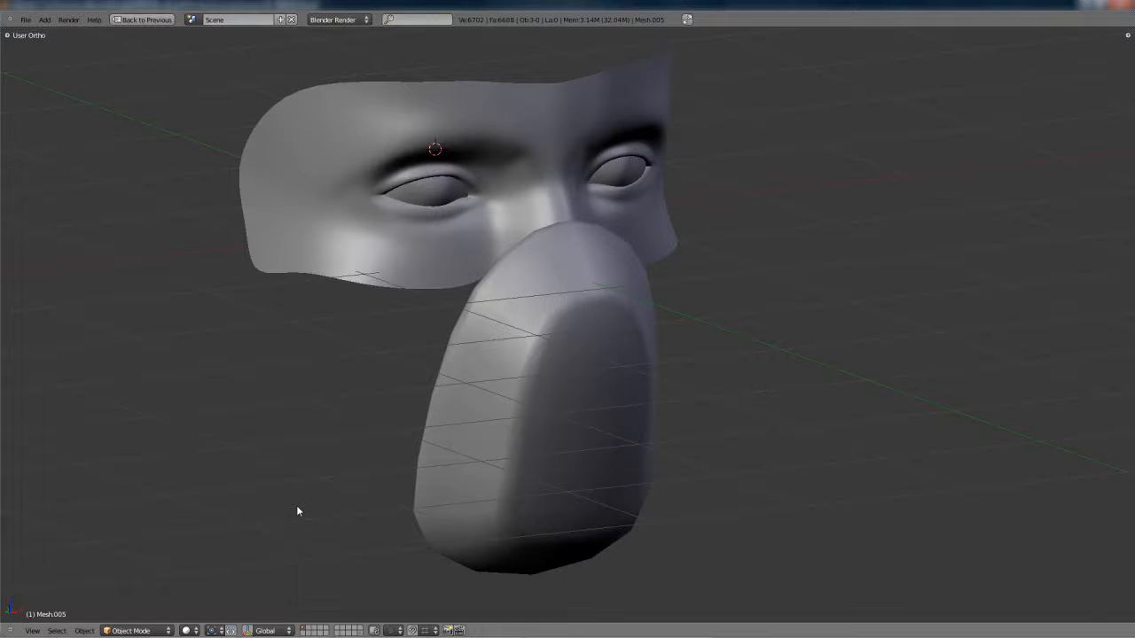
middle_drag(299, 509, 200, 447)
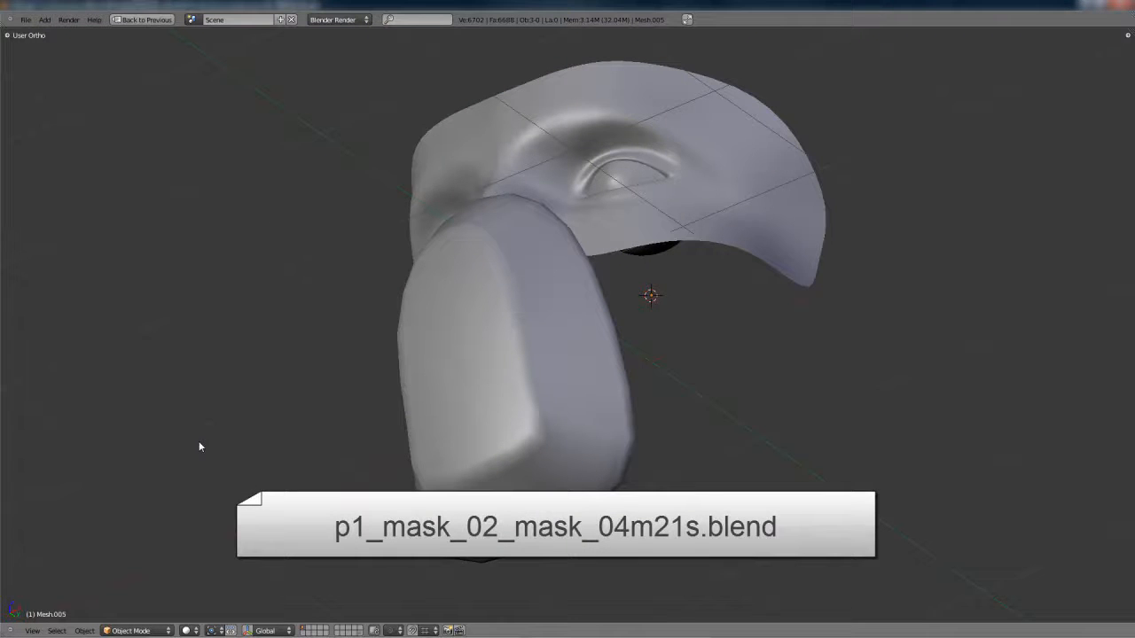
middle_drag(530, 297, 636, 319)
scroll(557, 344, up, 2)
key(Tab)
scroll(559, 311, up, 2)
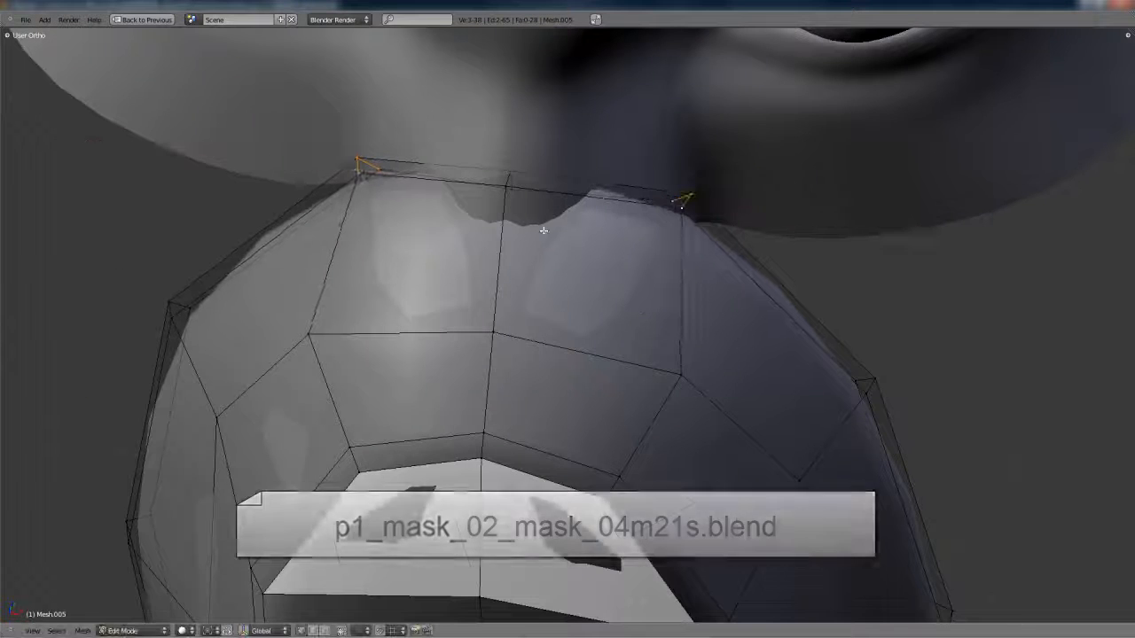
middle_drag(607, 236, 514, 198)
key(g)
click(519, 147)
right_click(415, 176)
key(g)
middle_drag(430, 178, 608, 426)
click(410, 177)
key(Tab)
- Move the side vertices of the mask's upper loops along X to smooth the curve around the front panel
key(Tab)
key(g)
key(x)
key(g)
key(x)
click(732, 366)
right_click(578, 444)
key(g)
key(x)
click(619, 451)
right_click(573, 372)
key(g)
key(x)
click(605, 369)
key(Tab)
- Restore the split layout and set the mask's Subsurf view subdivisions to 2
scroll(612, 372, down, 3)
middle_drag(618, 375, 493, 410)
key(ctrl+Up)
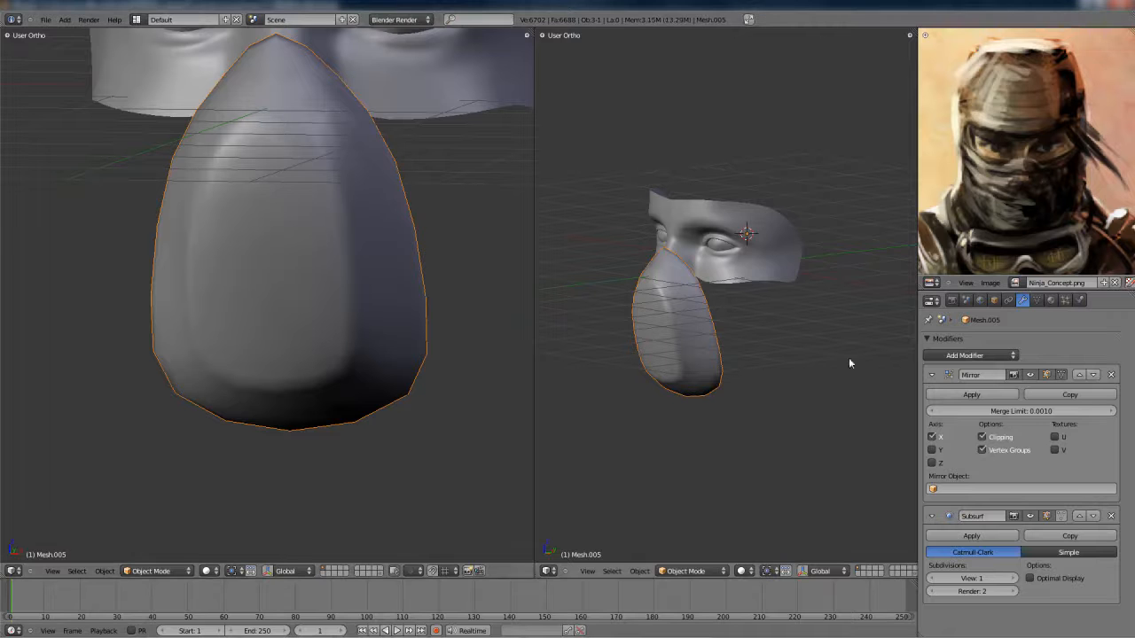
click(1036, 300)
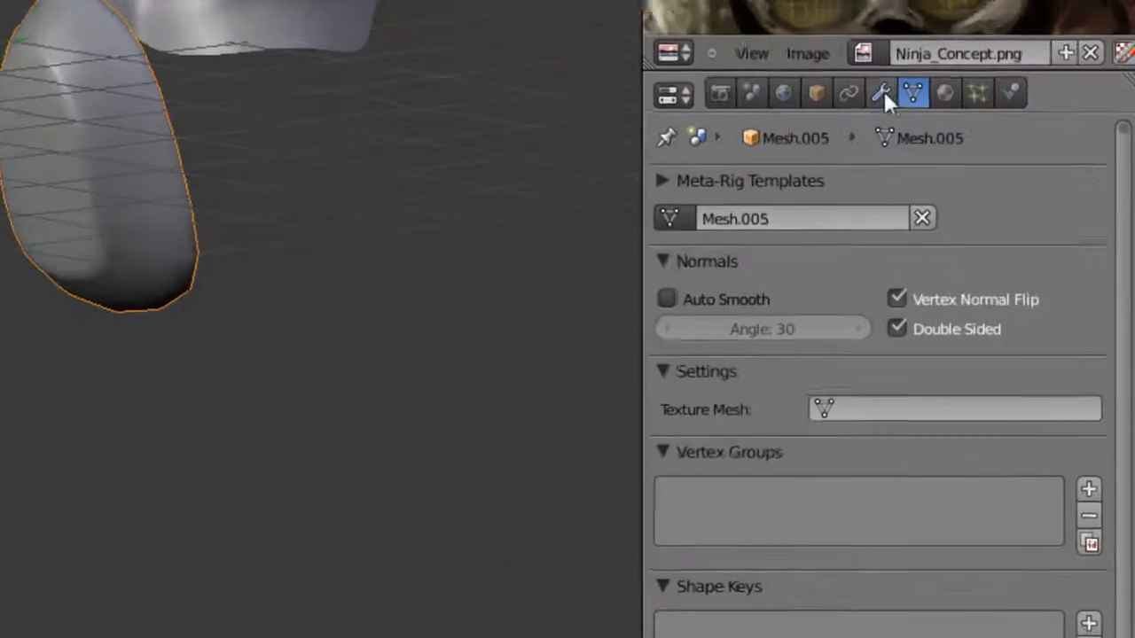
click(848, 93)
click(880, 93)
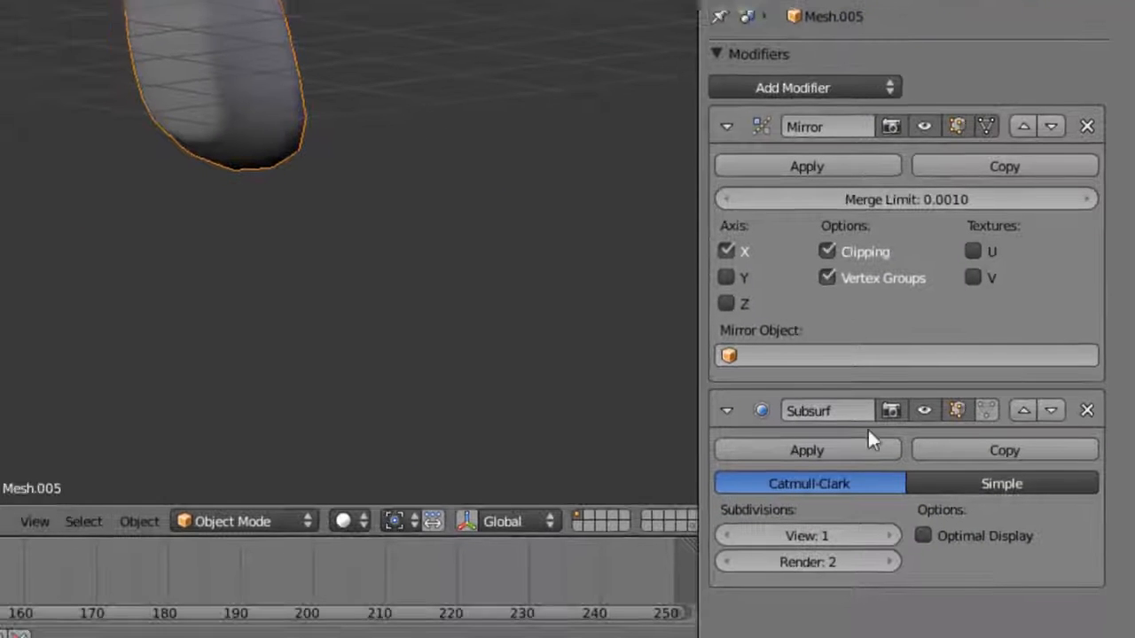
click(889, 536)
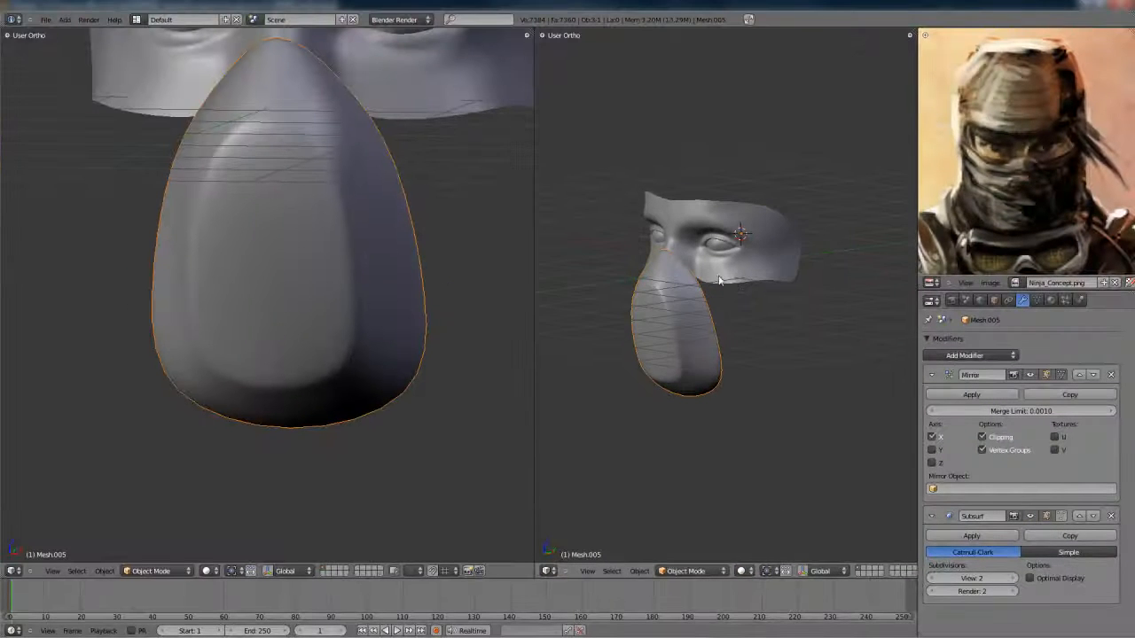
- Turn off the Grid Floor display in the viewport showing the mask and face at an angle, and restore the split layout
key(shift+space)
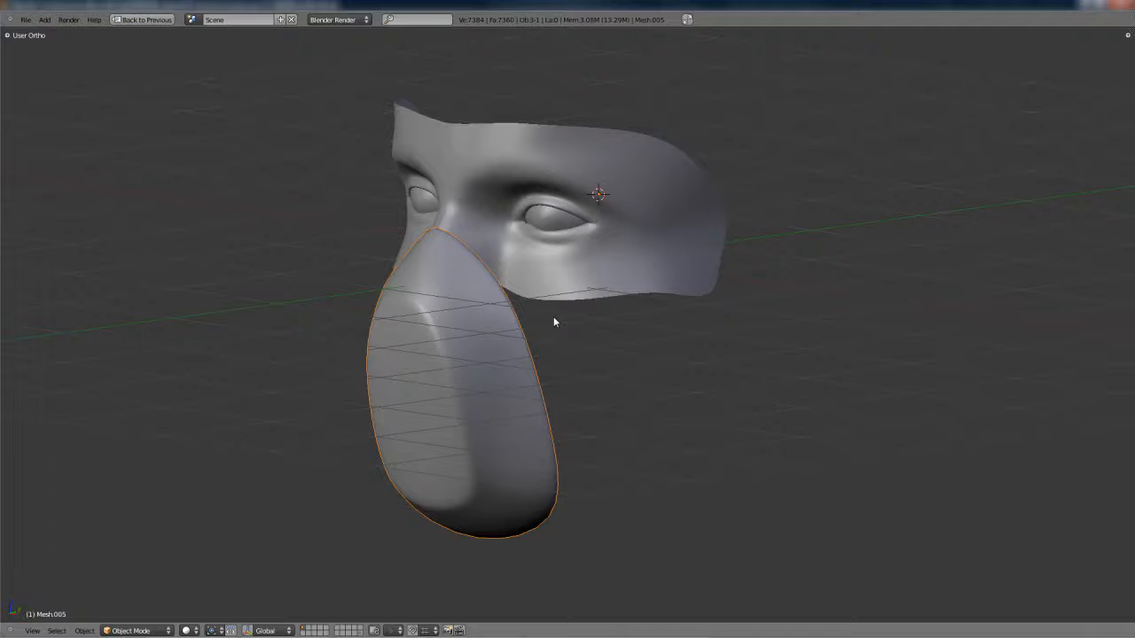
middle_drag(539, 316, 655, 315)
key(n)
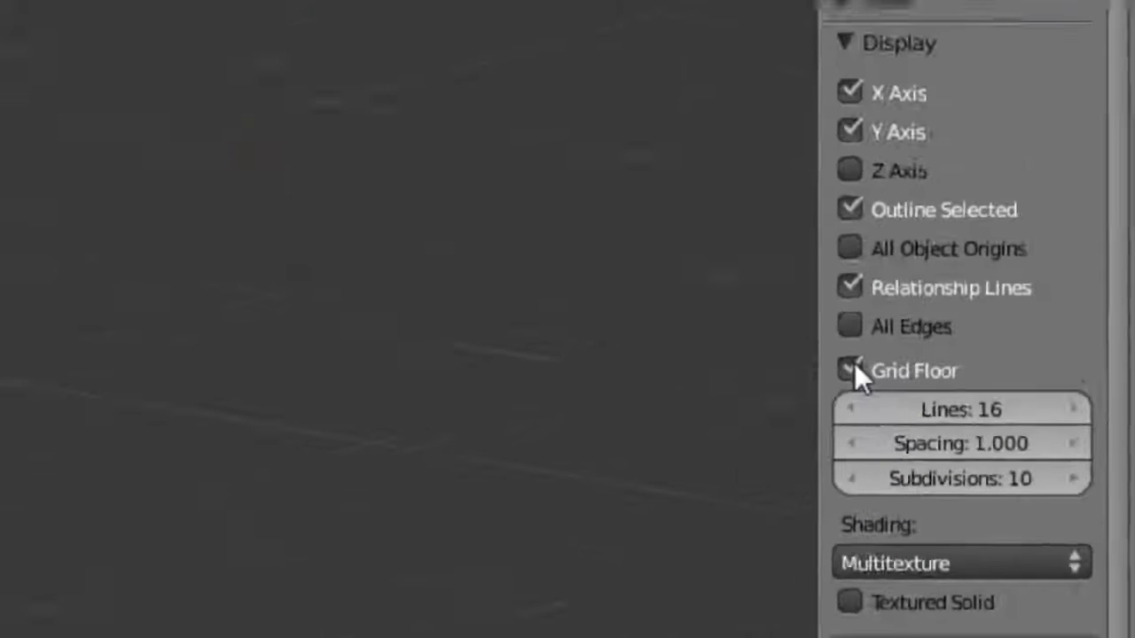
click(980, 462)
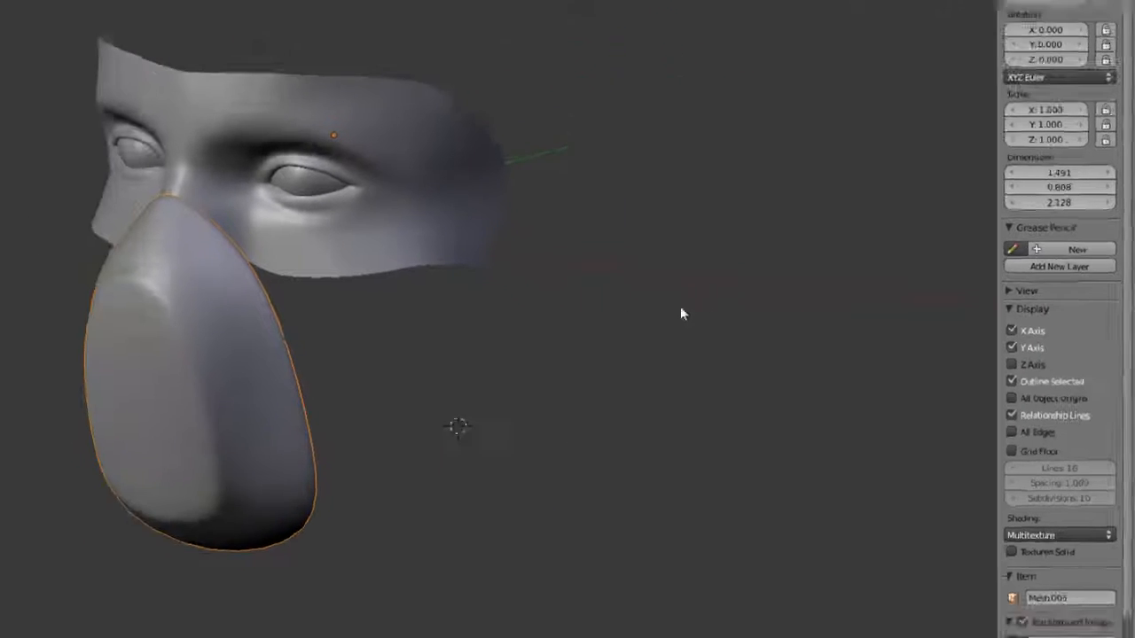
key(n)
key(ctrl+Up)
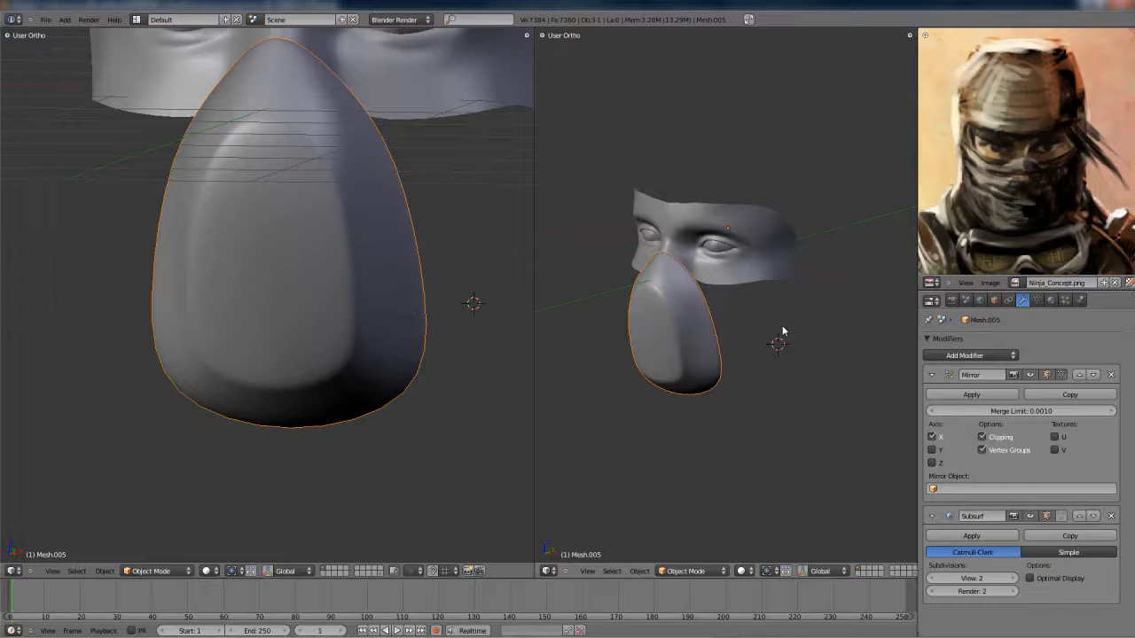
- Set the two 3D viewports to right and front orthographic views, framing the mask over the photo references
middle_drag(773, 330, 745, 338)
key(KP_3)
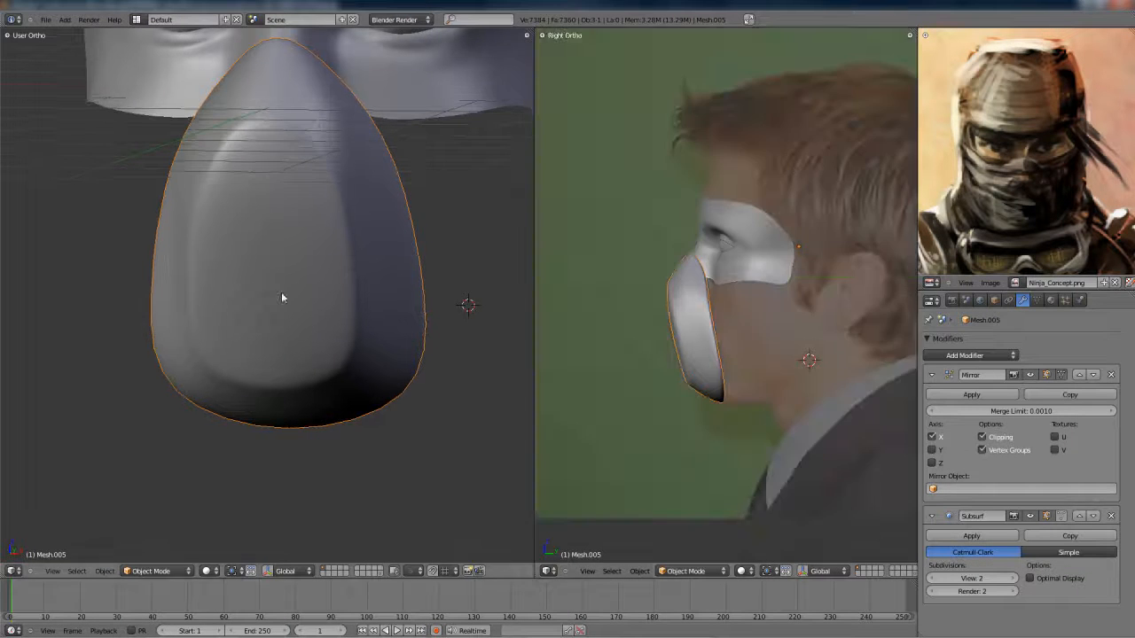
middle_drag(259, 300, 281, 293)
key(KP_1)
scroll(281, 297, down, 2)
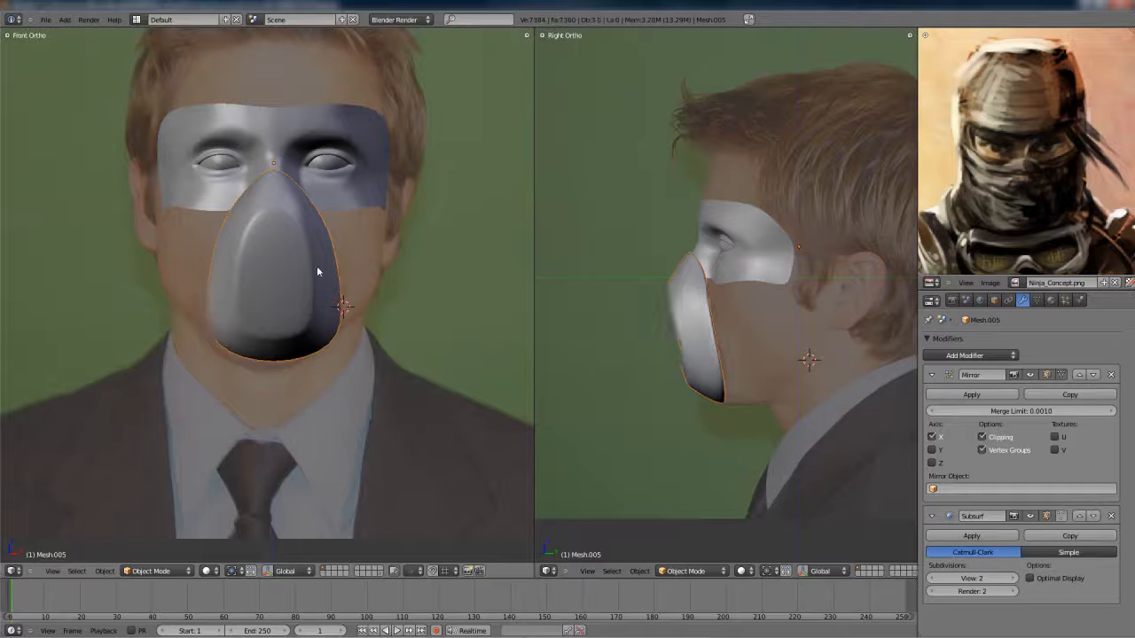
scroll(314, 303, up, 2)
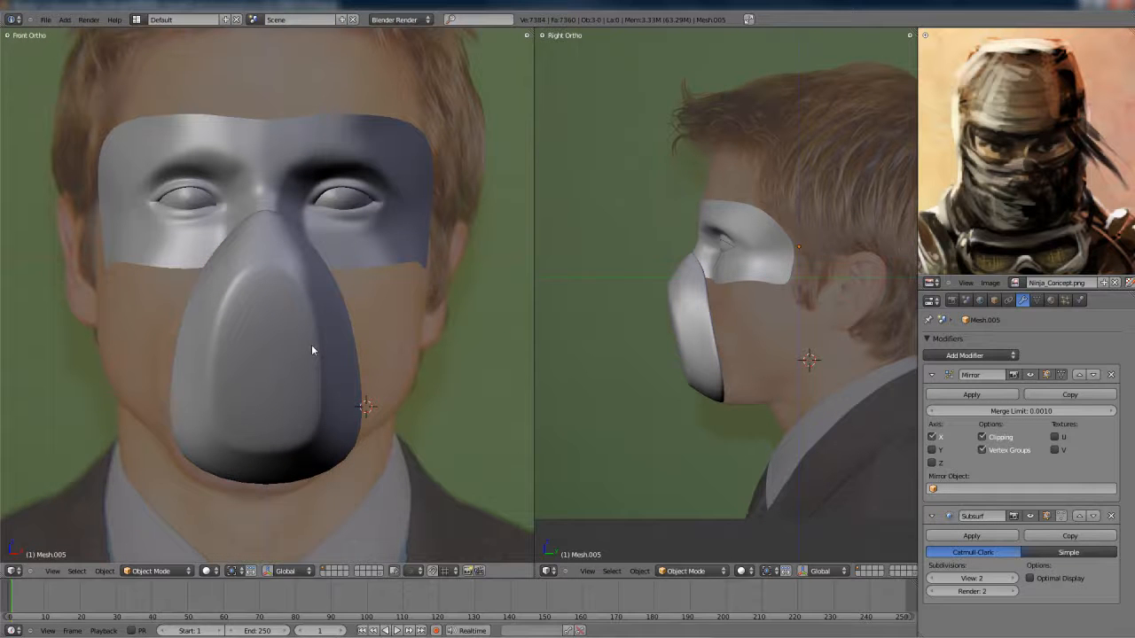
key(Tab)
key(Tab)
shift+middle_drag(753, 293, 674, 311)
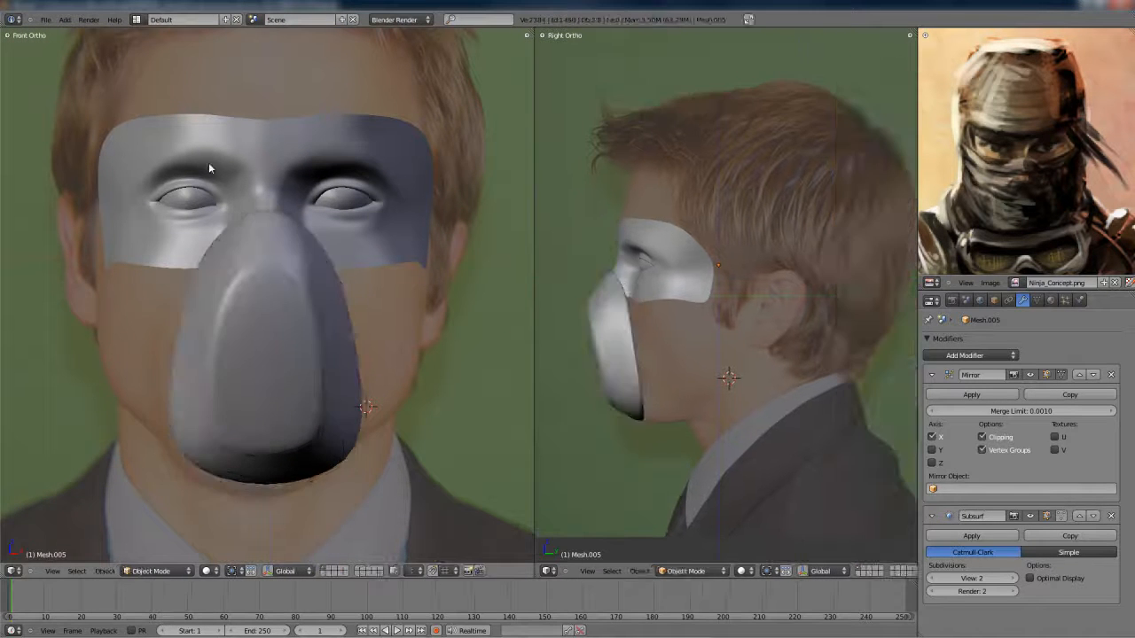
- Select the eye-area face mesh and snap the 3D cursor to it
shift+middle_drag(210, 167, 244, 243)
alt+right_click(352, 259)
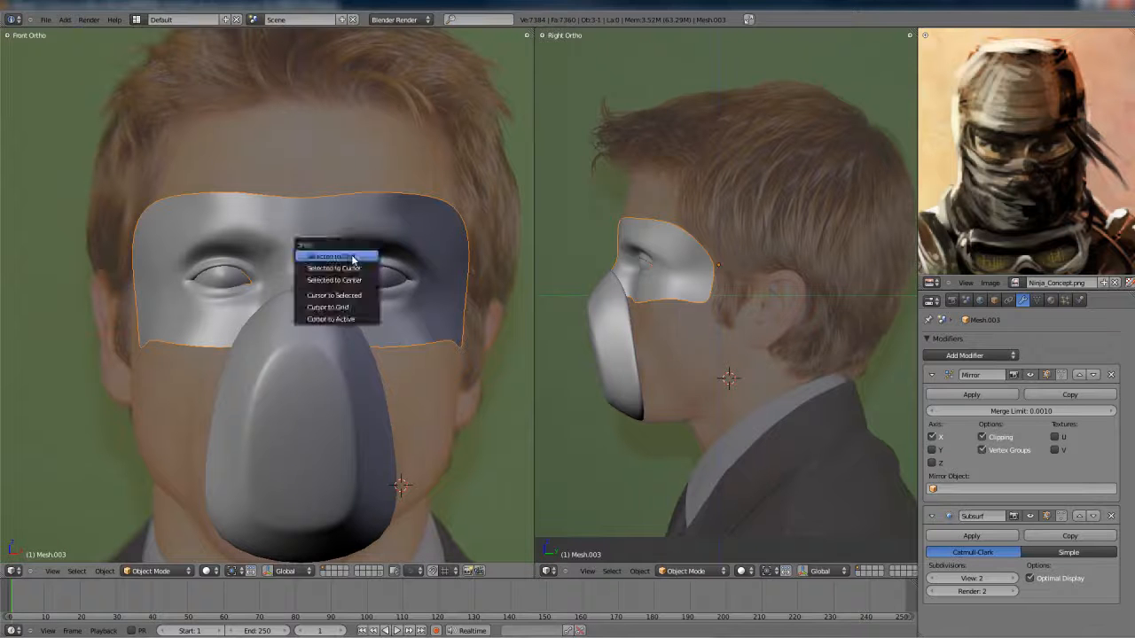
click(349, 293)
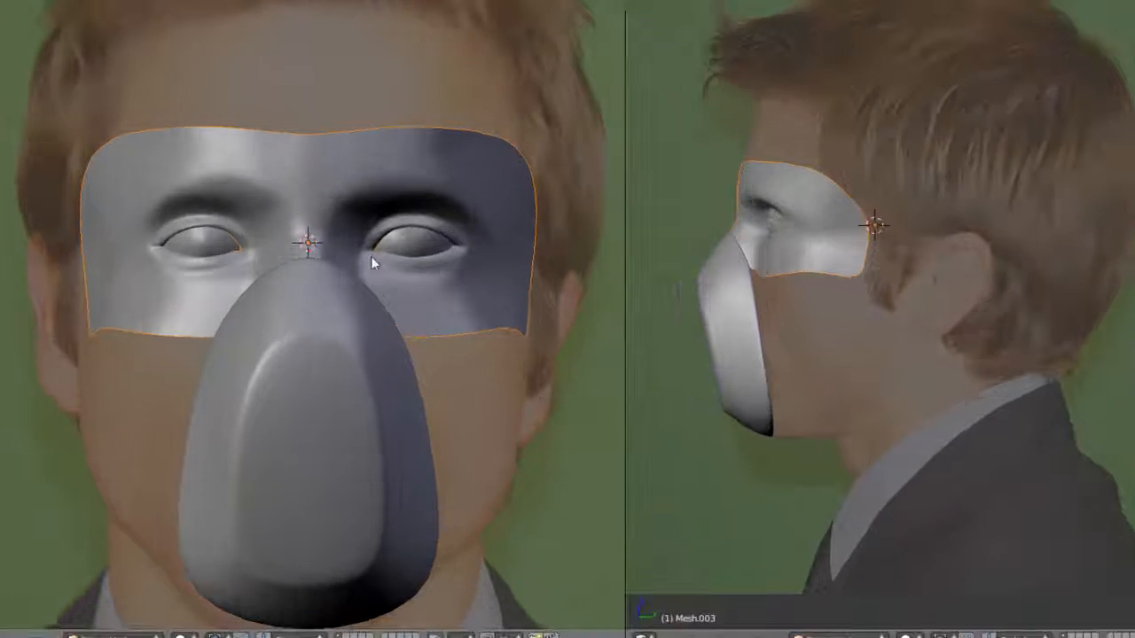
- Add a circle mesh at the 3D cursor with 12 vertices
key(shift+a)
mouse_move(355, 288)
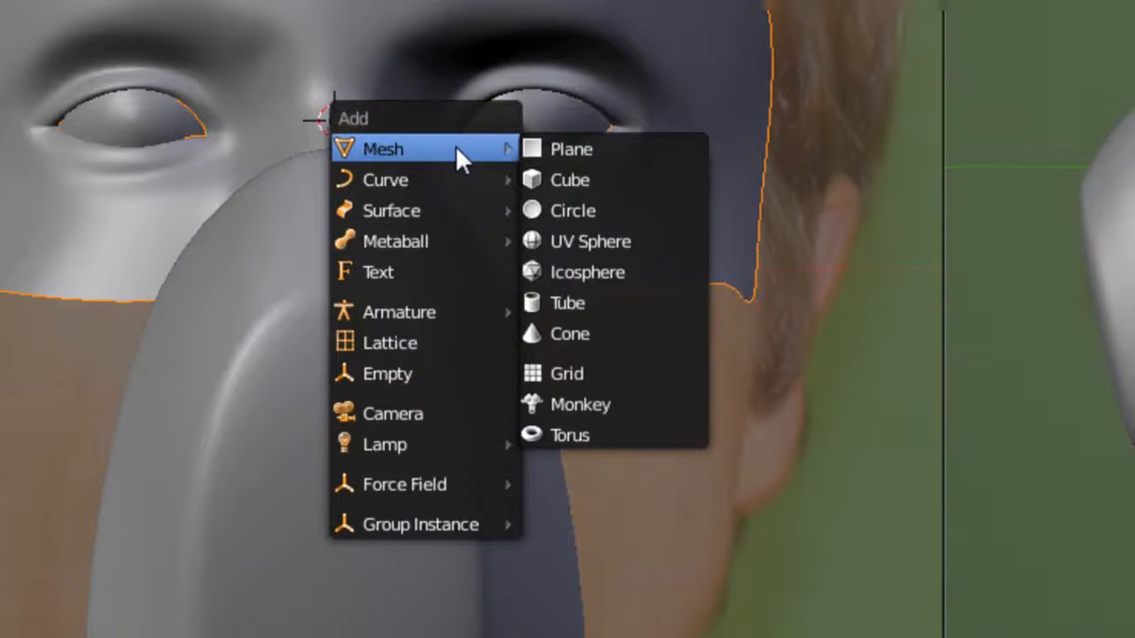
click(569, 206)
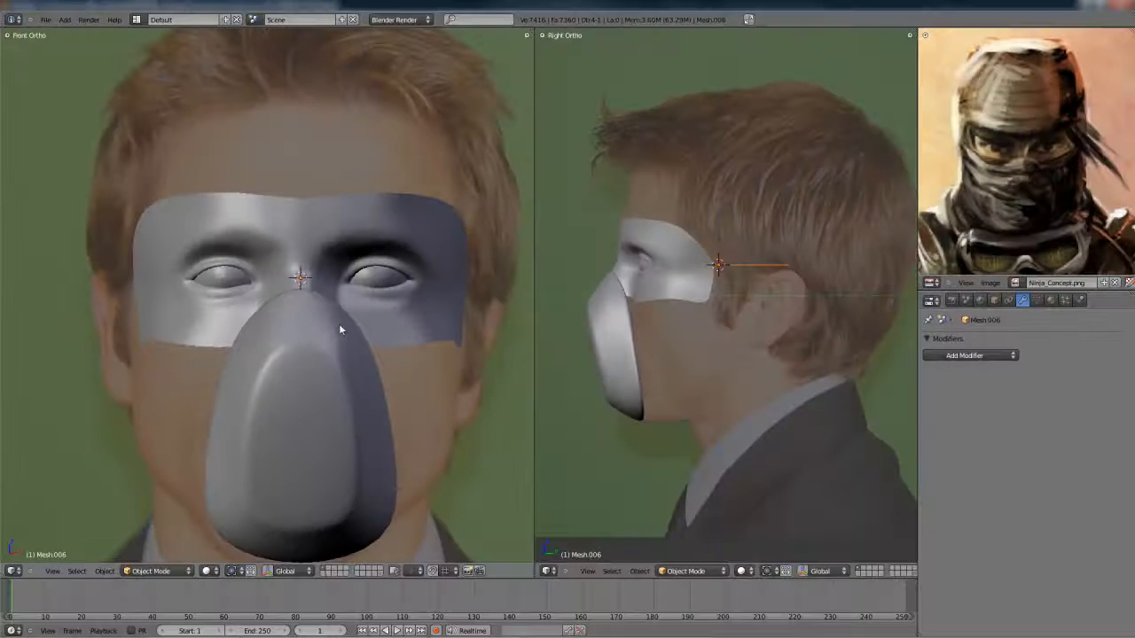
key(n)
key(n)
key(t)
click(48, 528)
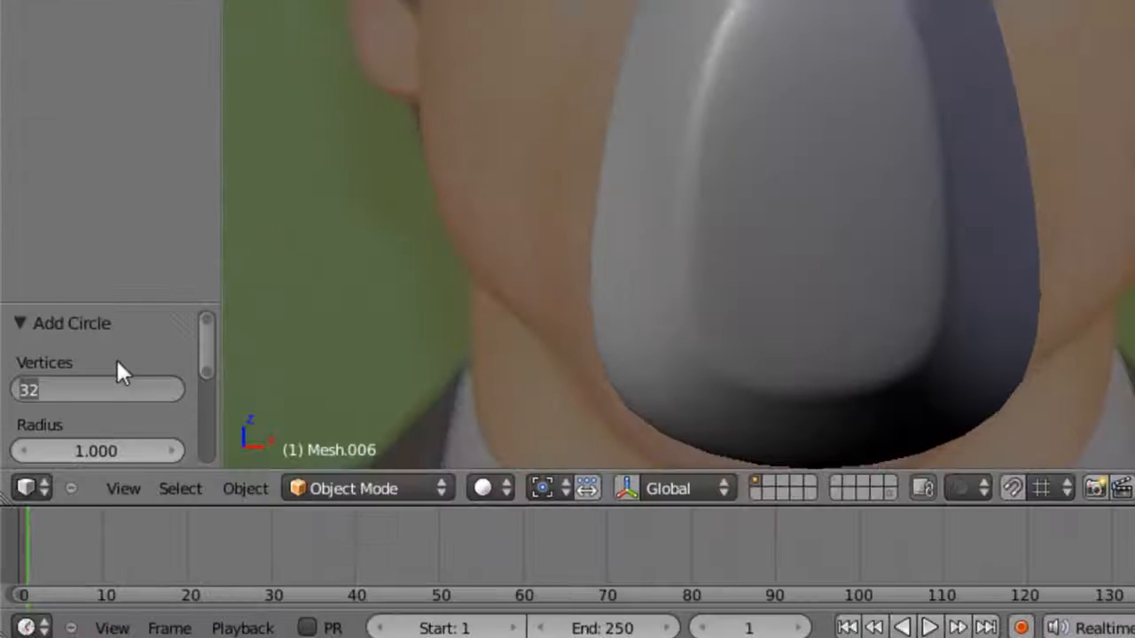
text(12)
key(Return)
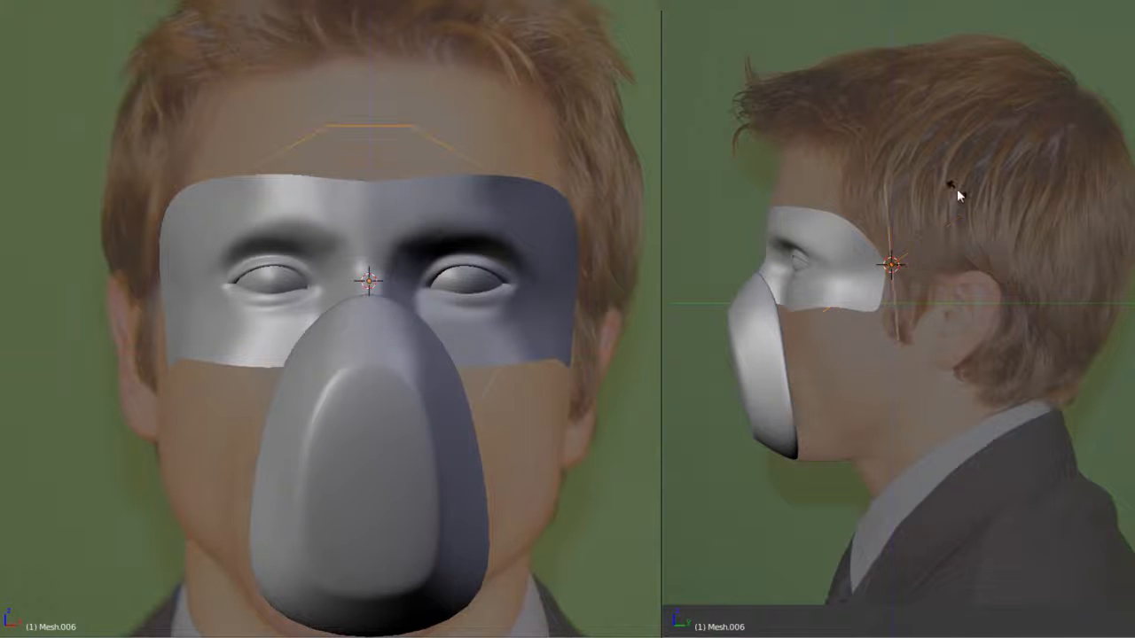
- Move the circle forward in the side view until it sits just in front of the face
click(959, 190)
key(g)
middle_drag(940, 309, 864, 309)
click(845, 306)
- Rotate the circle's vertices so two lie on the face's centreline, and delete the half opposite the shaded side
key(Tab)
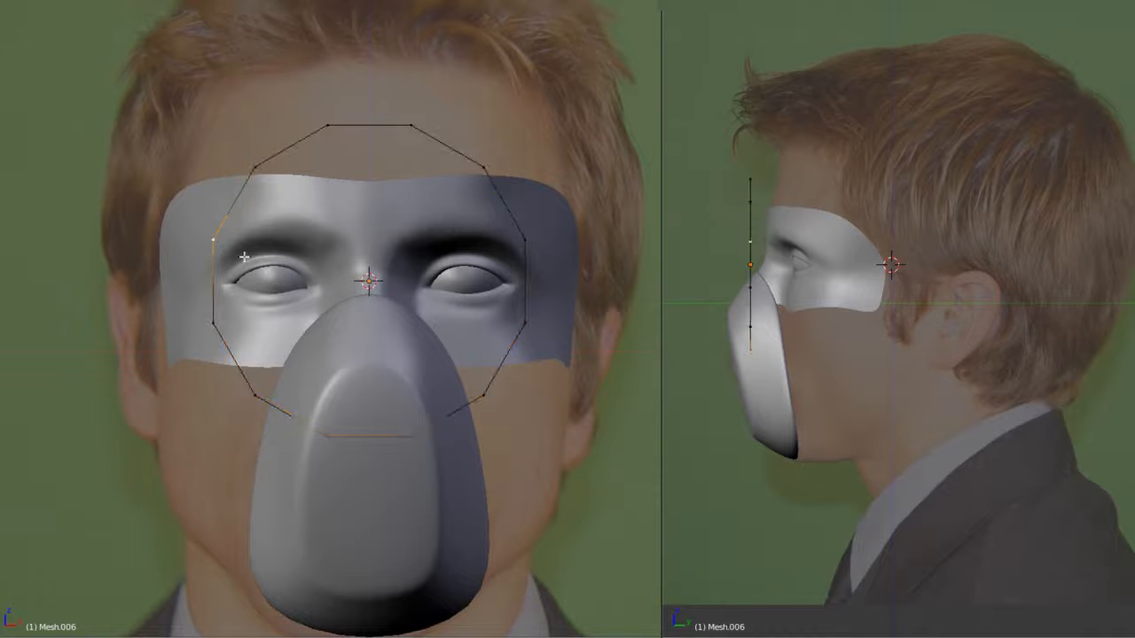
key(a)
key(r)
key(a)
key(b)
drag(125, 56, 326, 509)
key(x)
click(324, 508)
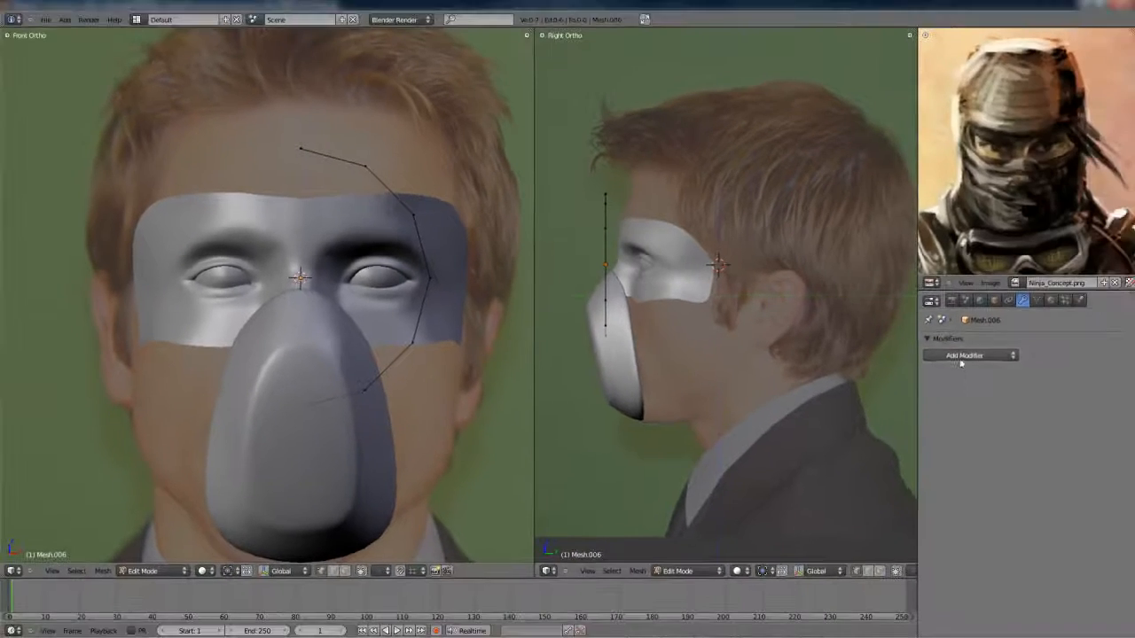
- Add a Mirror modifier to the half circle and check the mirrored outline in Object Mode
click(963, 355)
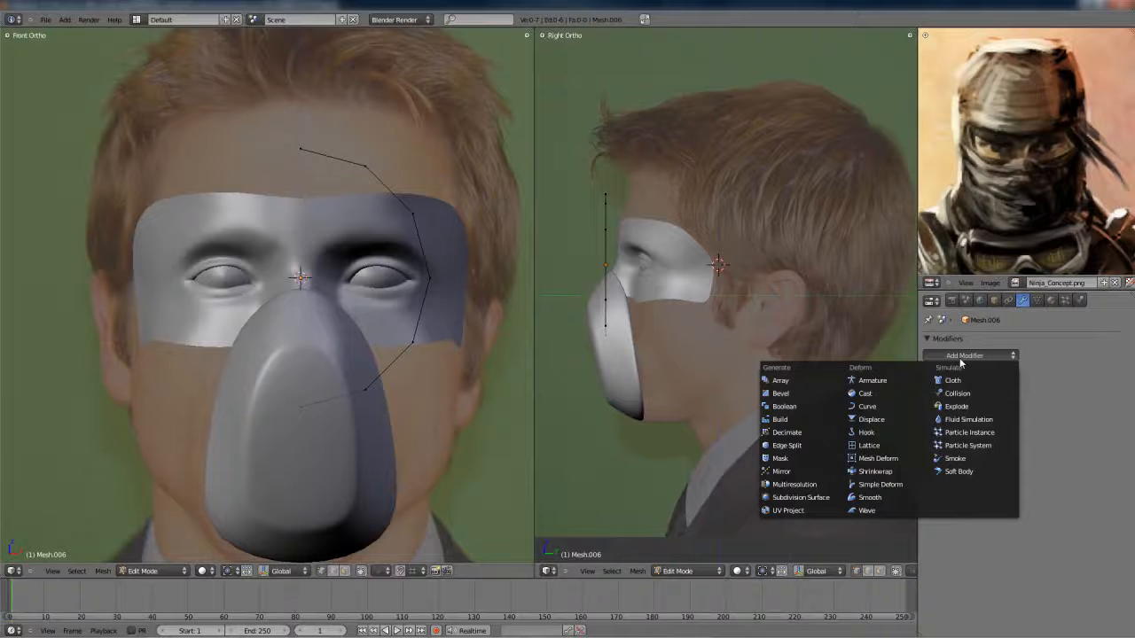
click(808, 472)
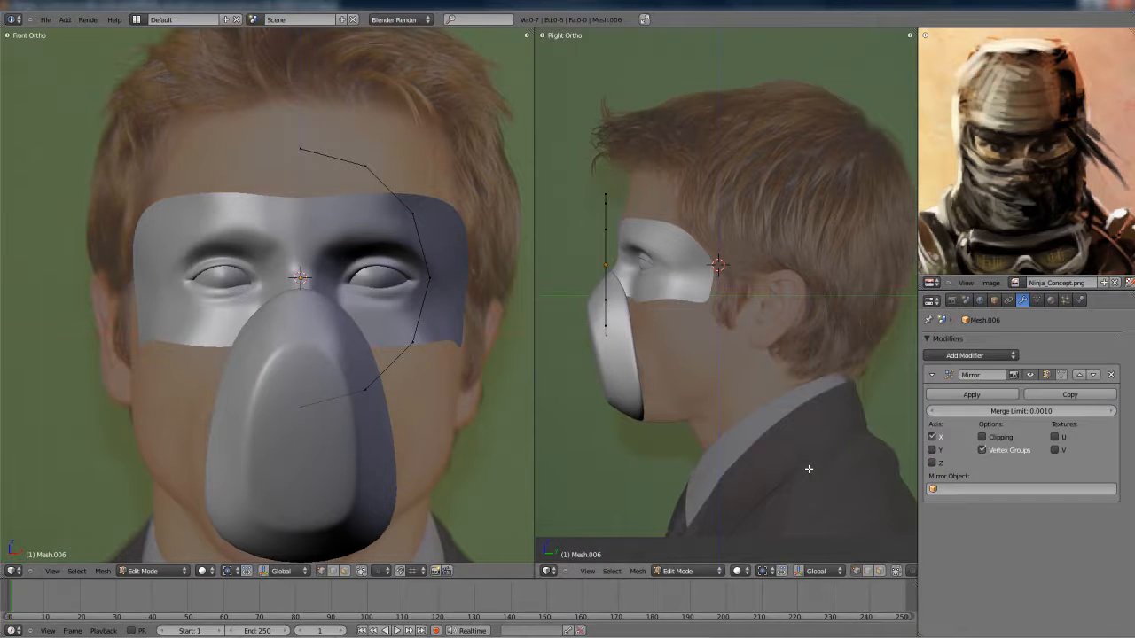
key(Tab)
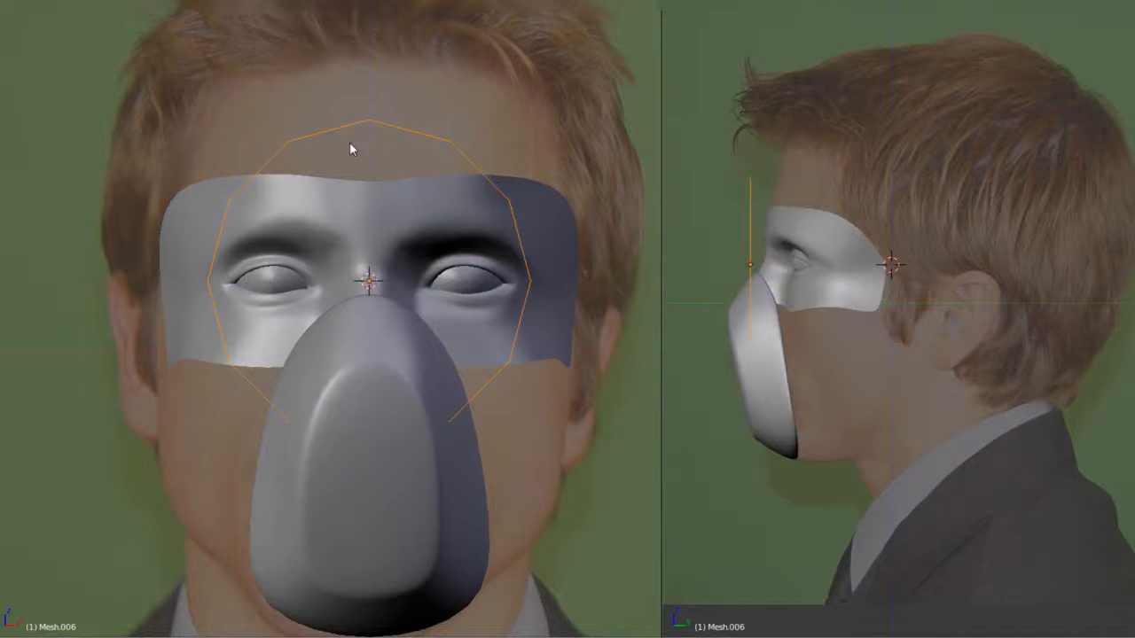
- Flatten the half circle vertically around the eyes and move its outermost vertex outward and back to the temple
key(Tab)
key(a)
key(g)
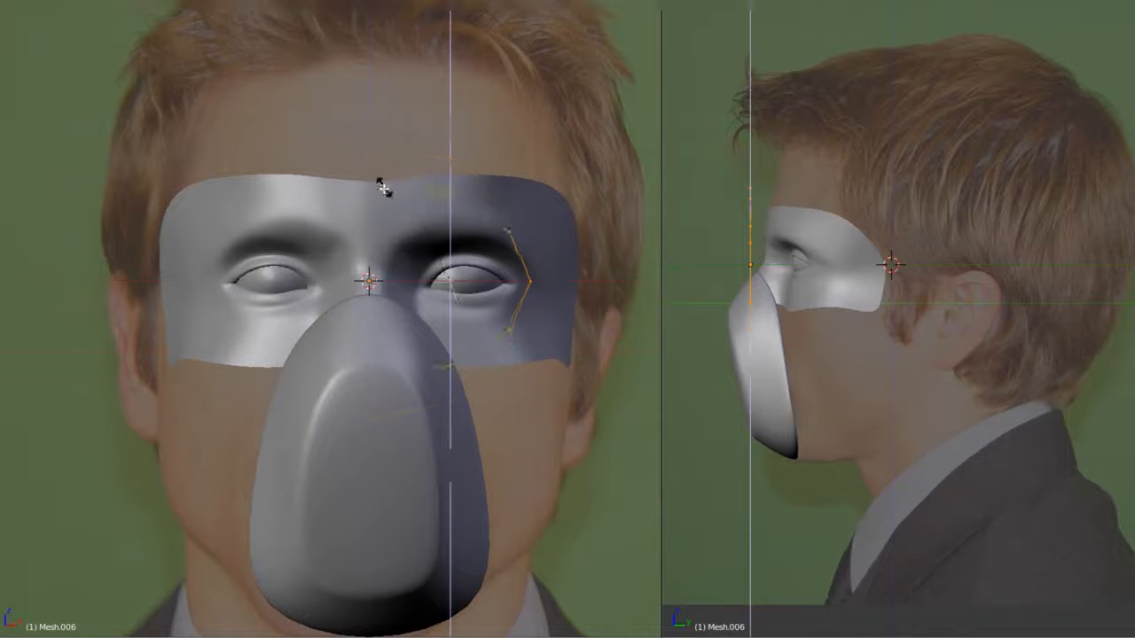
key(x)
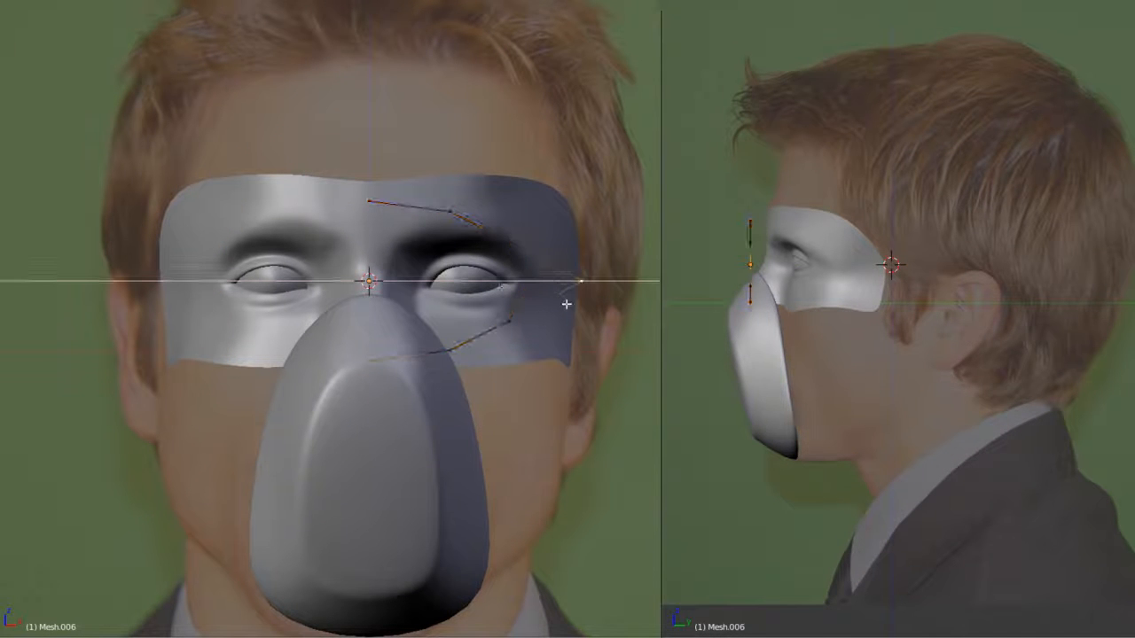
click(565, 304)
scroll(731, 222, up, 2)
key(g)
key(y)
click(983, 300)
- Move the upper outer vertex of the eye outline outward and back along Y to follow the brow's side
right_click(549, 211)
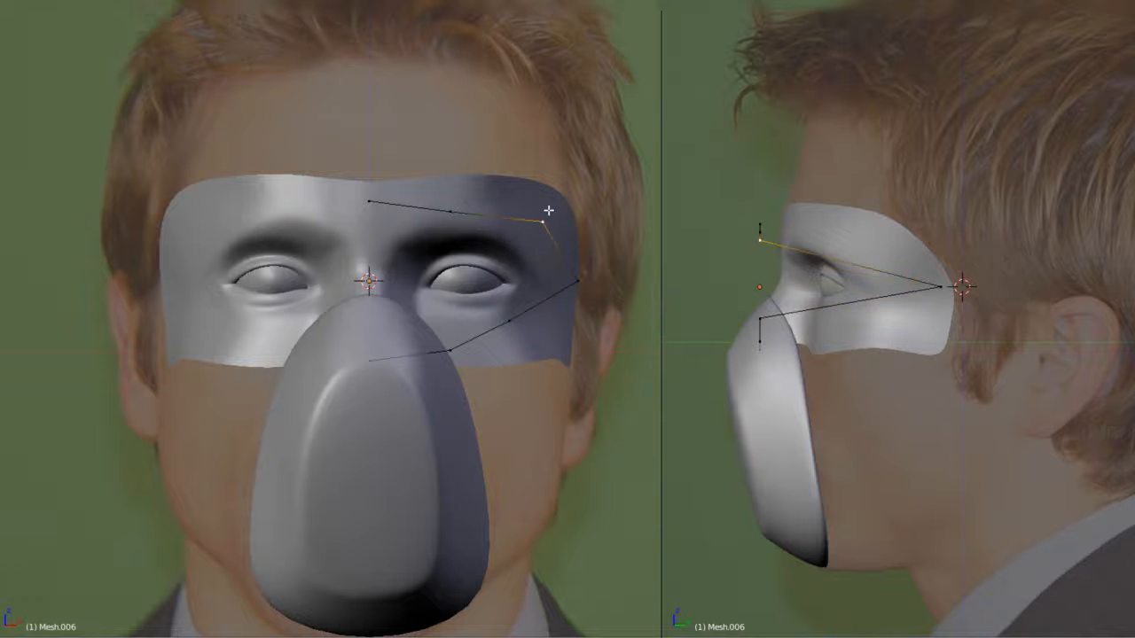
key(g)
key(y)
click(831, 246)
middle_drag(818, 246, 819, 267)
key(KP_3)
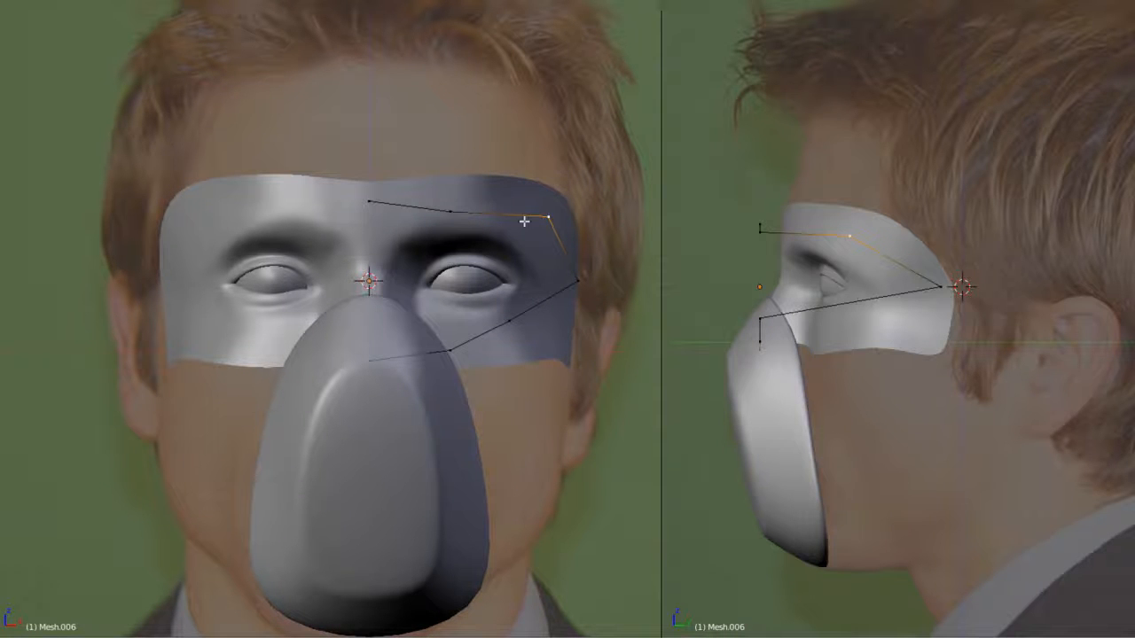
- Move the vertex above the eye up and back onto the forehead, and raise the outline's upper vertices along Z
key(g)
key(y)
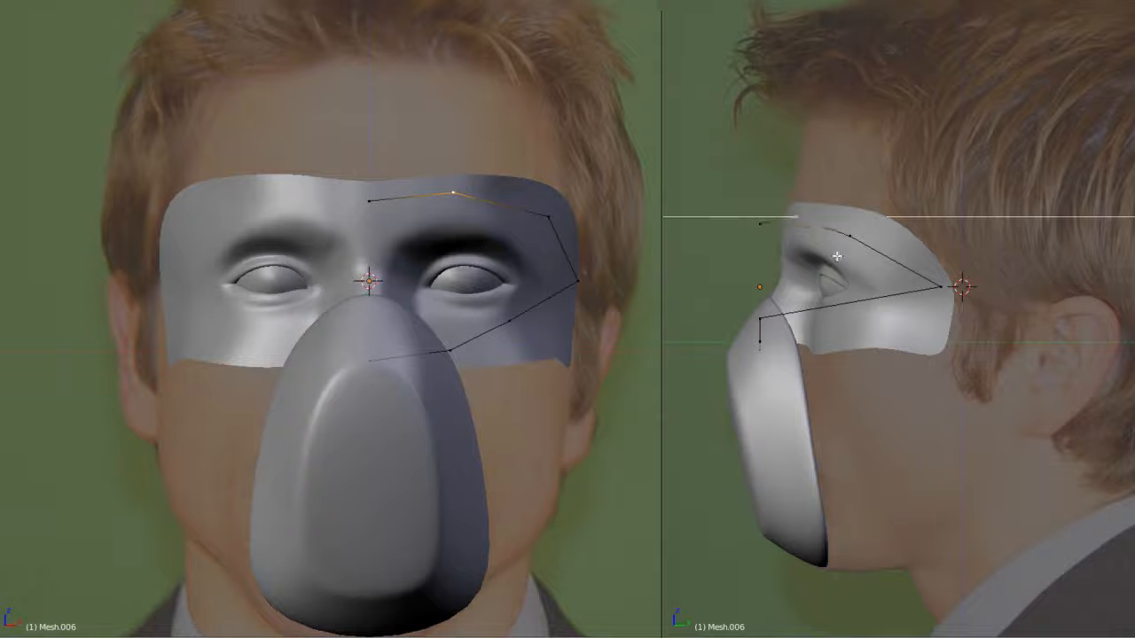
shift+right_click(849, 231)
shift+right_click(769, 232)
key(g)
key(z)
click(774, 232)
- Subdivide the edge between the upper outer and temple vertices, and move the new vertex outward to round the corner
right_click(858, 234)
shift+right_click(932, 291)
key(w)
click(930, 293)
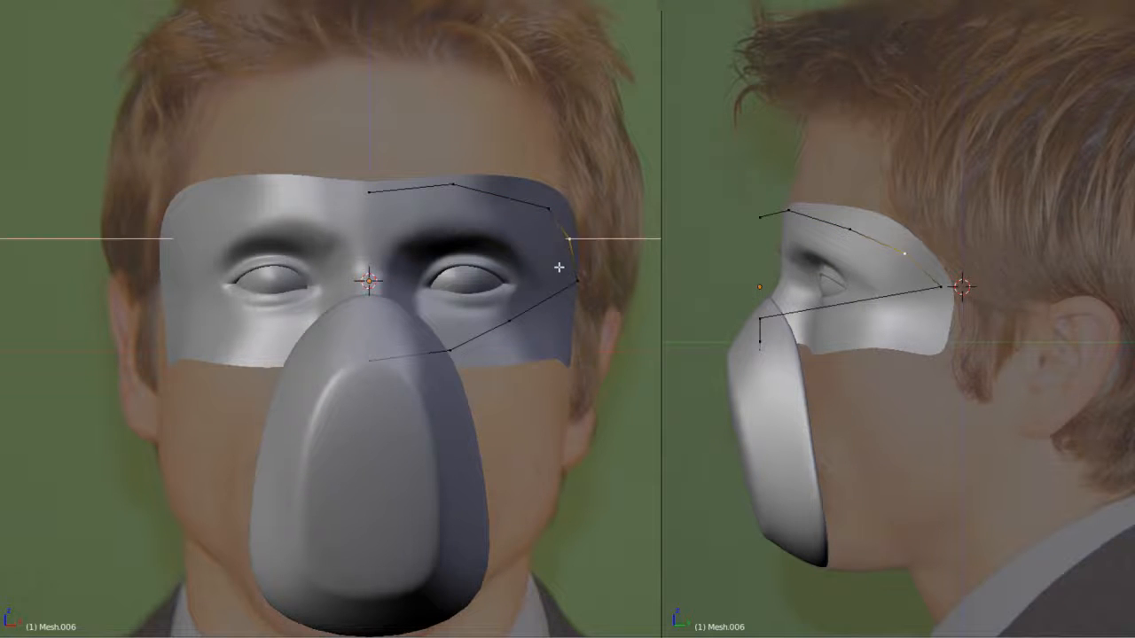
click(559, 267)
key(Tab)
middle_drag(559, 267, 440, 301)
key(Tab)
- Move the outline's upper centre vertex back along Y to meet the forehead surface
right_click(316, 247)
key(KP_1)
shift+middle_drag(928, 254, 945, 280)
key(g)
key(y)
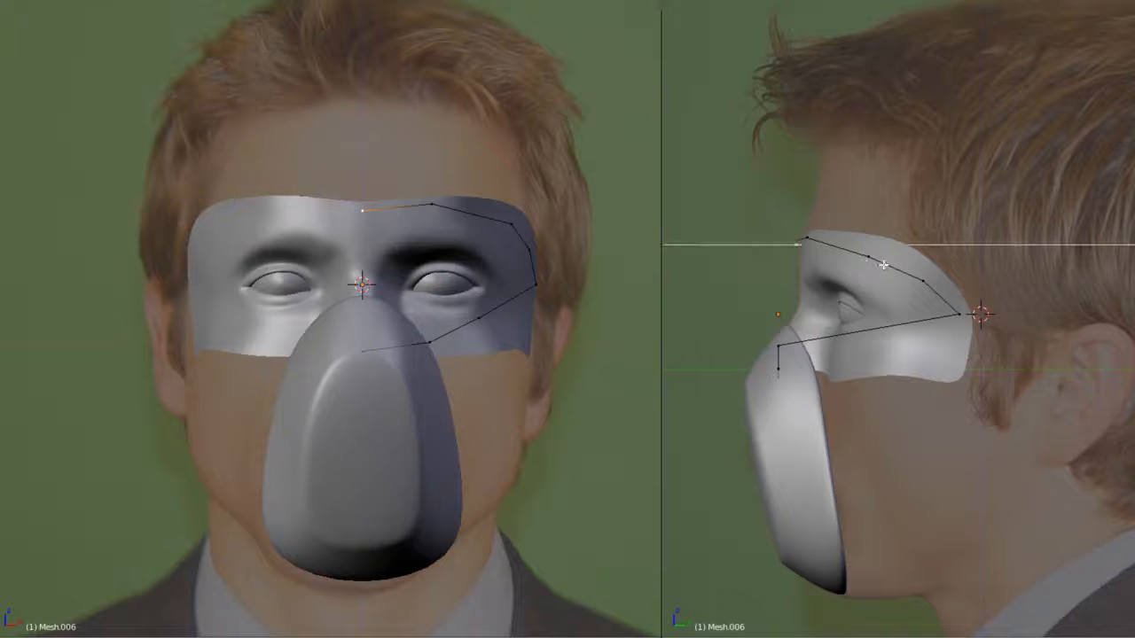
click(883, 264)
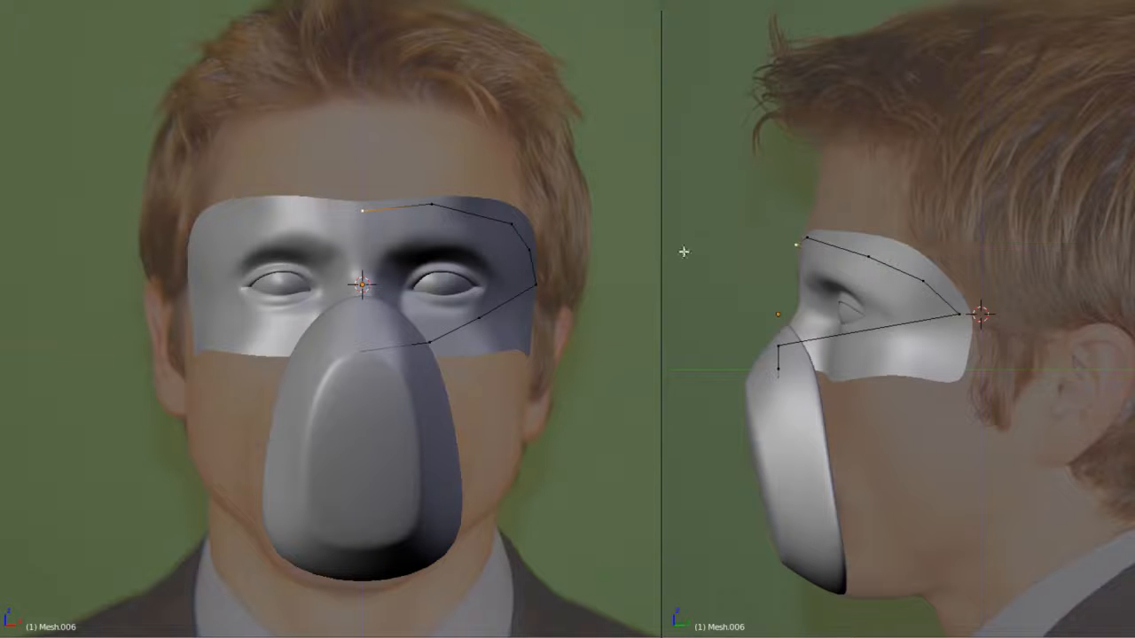
- Move the three lower vertices of the eye outline along Z into a nearly level row beneath the eye
right_click(388, 356)
key(g)
key(z)
click(395, 336)
right_click(426, 346)
key(g)
key(z)
click(433, 336)
right_click(480, 321)
key(g)
key(z)
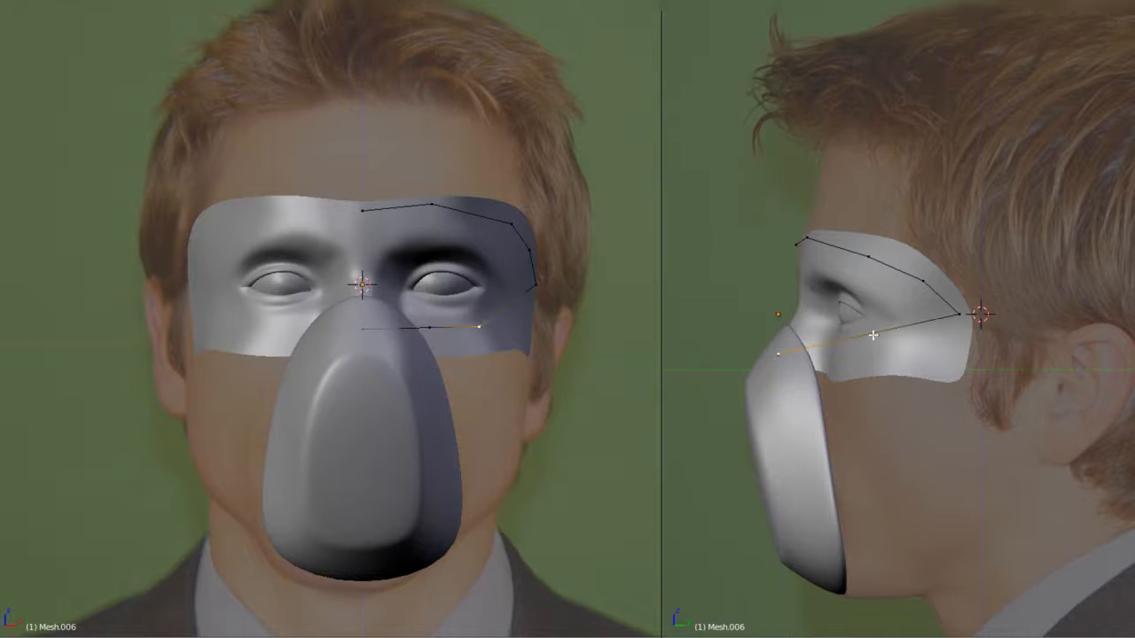
- Move the eye outline's lower outer vertices back along Y towards the temple and adjust them along X to round the corner
key(g)
key(y)
click(953, 317)
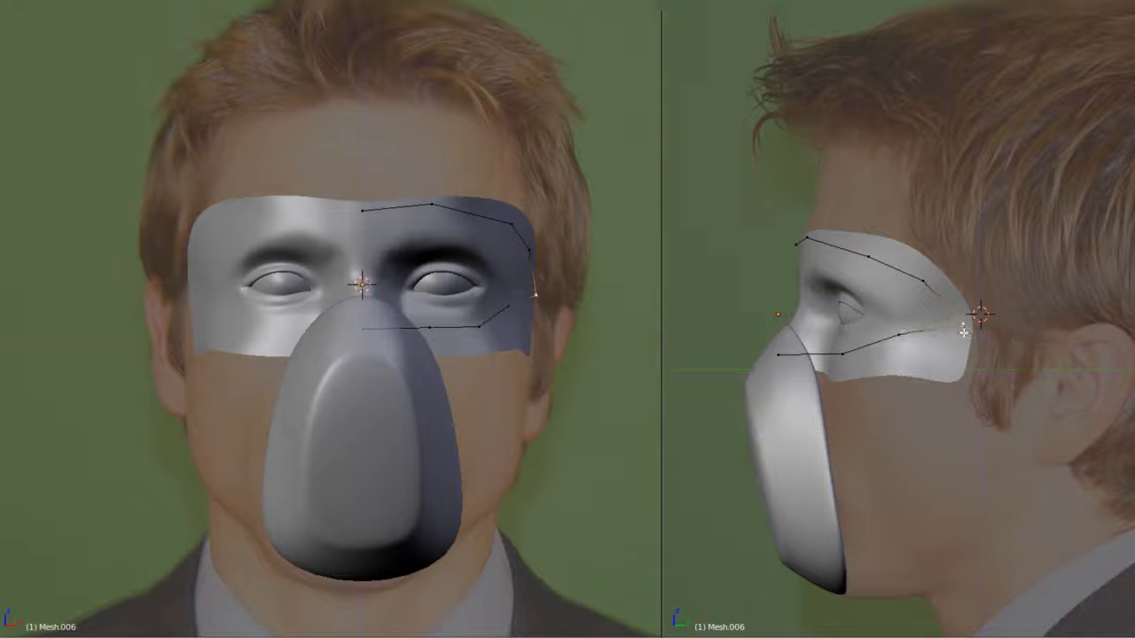
key(g)
key(x)
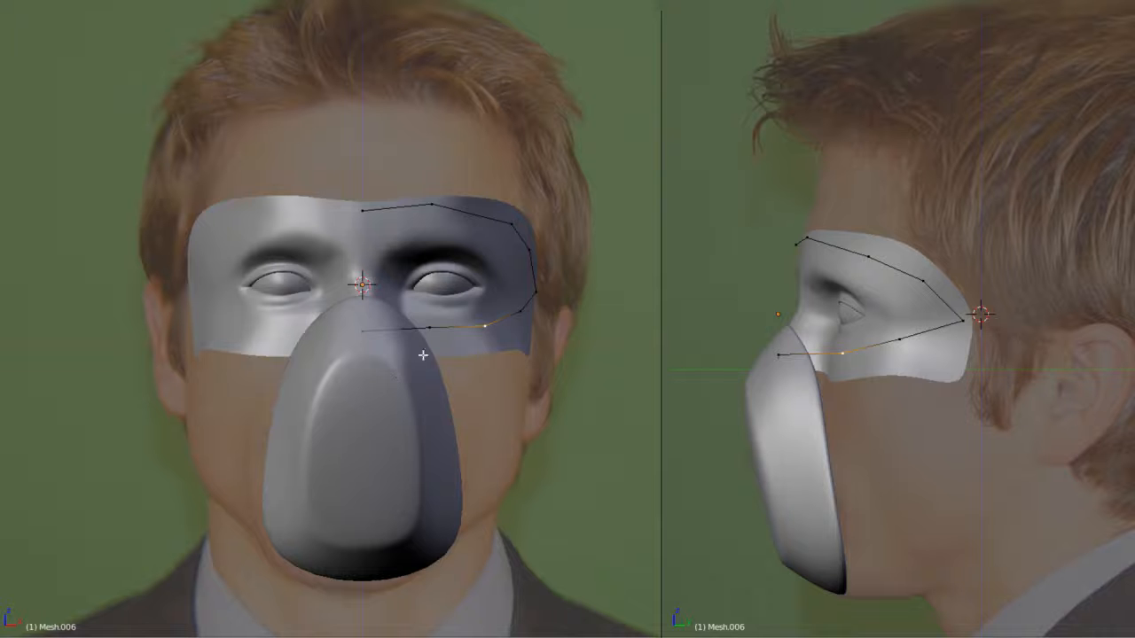
- Move the outline's lower centre vertex forward along Y over the nose and the neighbouring lower vertices back towards the cheek
key(g)
middle_click(789, 353)
click(791, 357)
right_click(779, 358)
key(g)
key(y)
click(770, 359)
key(g)
key(y)
right_click(834, 355)
- Refine the lower outline vertices beside the nose along Y and X so that they follow the cheek surface
middle_drag(835, 355, 727, 386)
key(g)
key(y)
click(808, 382)
middle_drag(807, 382, 942, 364)
key(g)
key(y)
click(831, 378)
key(g)
key(x)
click(942, 364)
- Subdivide the lower edge beside the nose and raise the outline's lower centre vertex onto the nose bridge
shift+right_click(743, 448)
key(w)
click(739, 442)
right_click(798, 418)
middle_drag(874, 396, 953, 340)
key(KP_3)
key(a)
key(Tab)
key(KP_3)
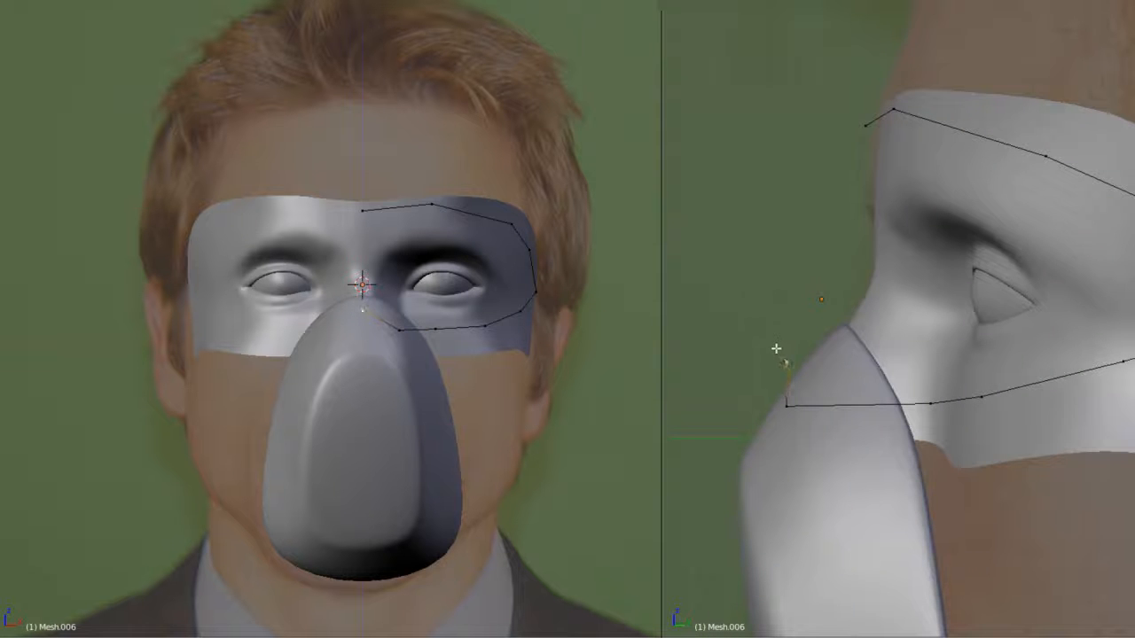
- Move the new vertex beside the nose up and back, and adjust the adjacent lower vertex to smooth the curve
right_click(786, 404)
key(g)
click(818, 359)
right_click(934, 404)
key(g)
key(Tab)
middle_drag(807, 365, 836, 404)
key(KP_3)
key(Tab)
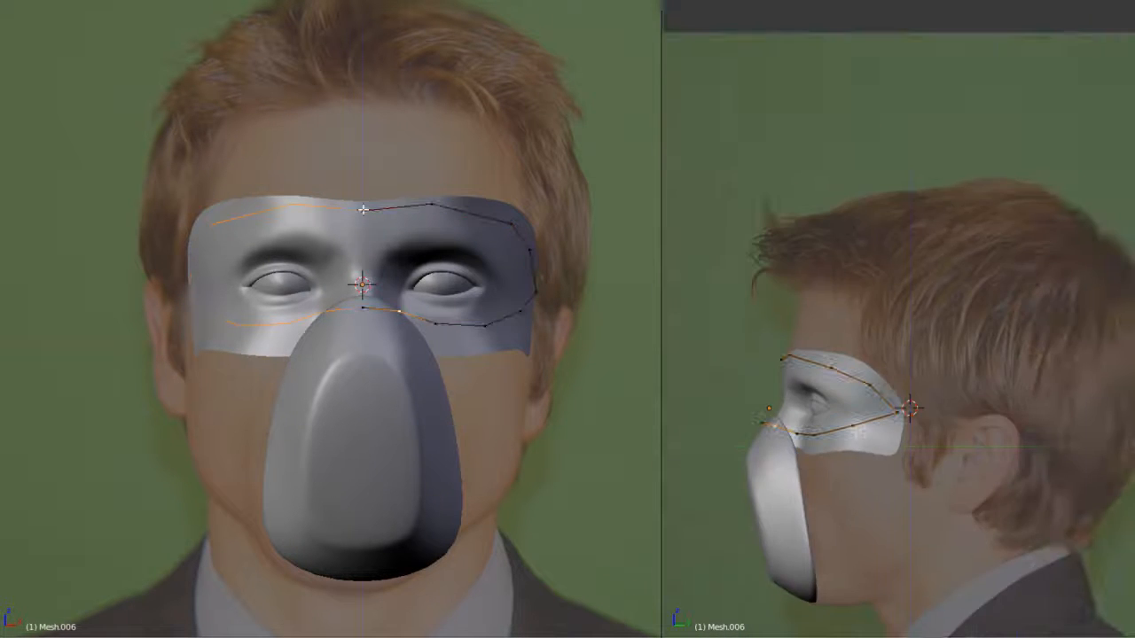
- Extrude the outline's upper centre vertex to the nape of the neck in the side view
shift+middle_drag(877, 464, 843, 426)
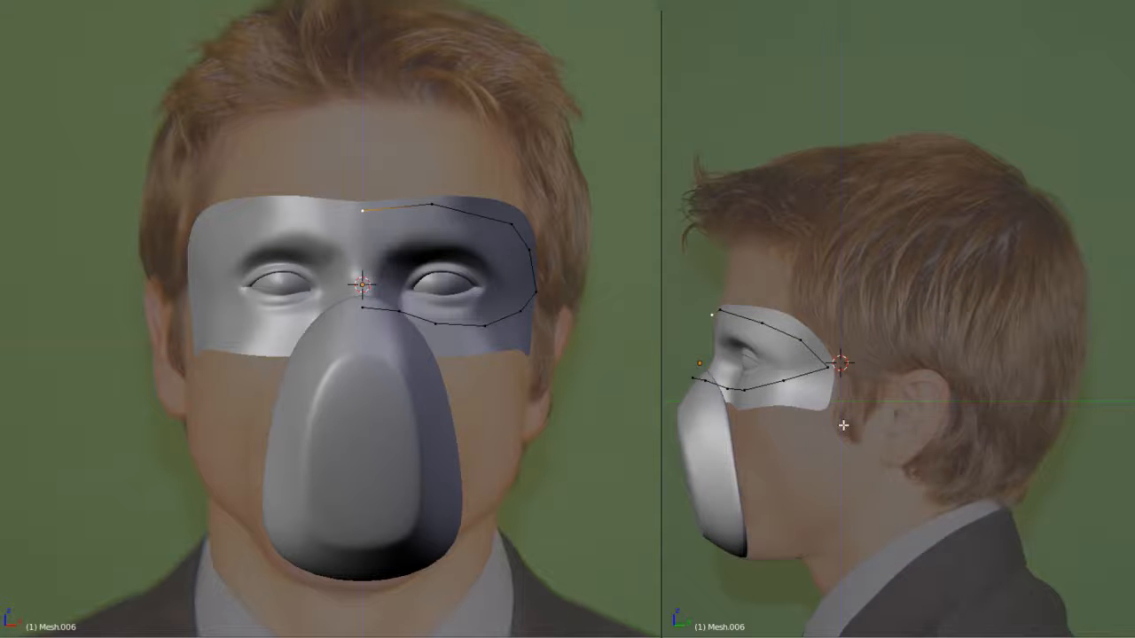
shift+middle_drag(799, 351, 824, 363)
key(e)
click(1114, 534)
middle_drag(1043, 509, 952, 448)
key(KP_3)
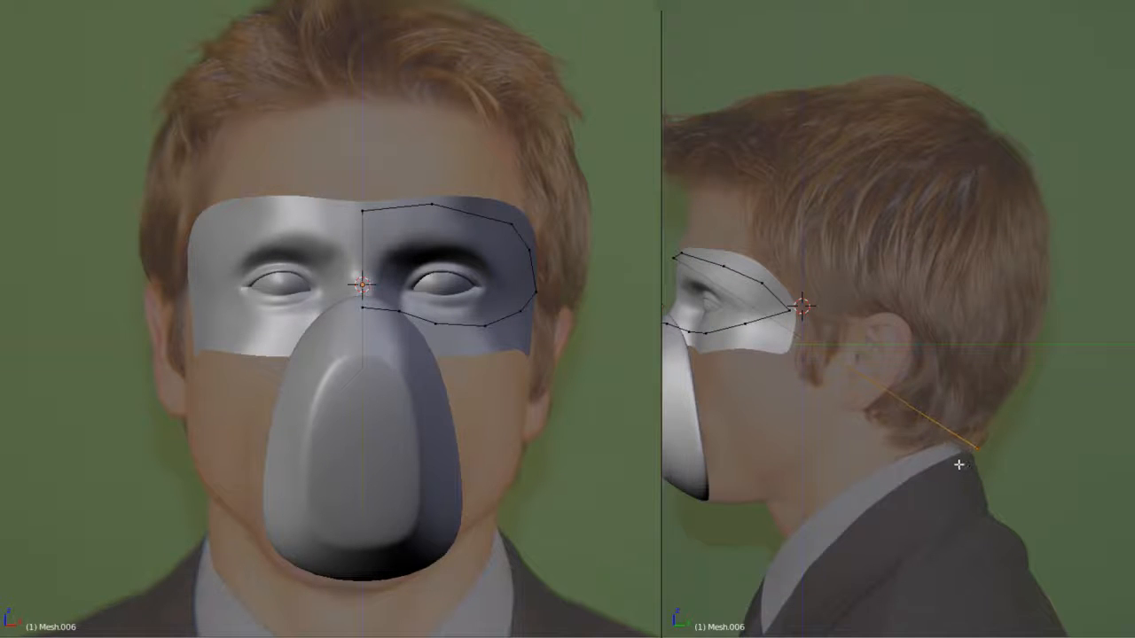
- Subdivide the long centre edge and move the new vertices to trace the back of the head from nape to crown
key(e)
shift+right_click(989, 431)
key(w)
click(983, 338)
right_click(1003, 278)
key(g)
right_click(993, 146)
shift+right_click(1051, 285)
key(w)
click(1051, 281)
right_click(1003, 232)
key(g)
shift+right_click(675, 270)
- Replace the straight crown-to-brow edge with a line traced over the top of the head and down the forehead to the eye outline
key(w)
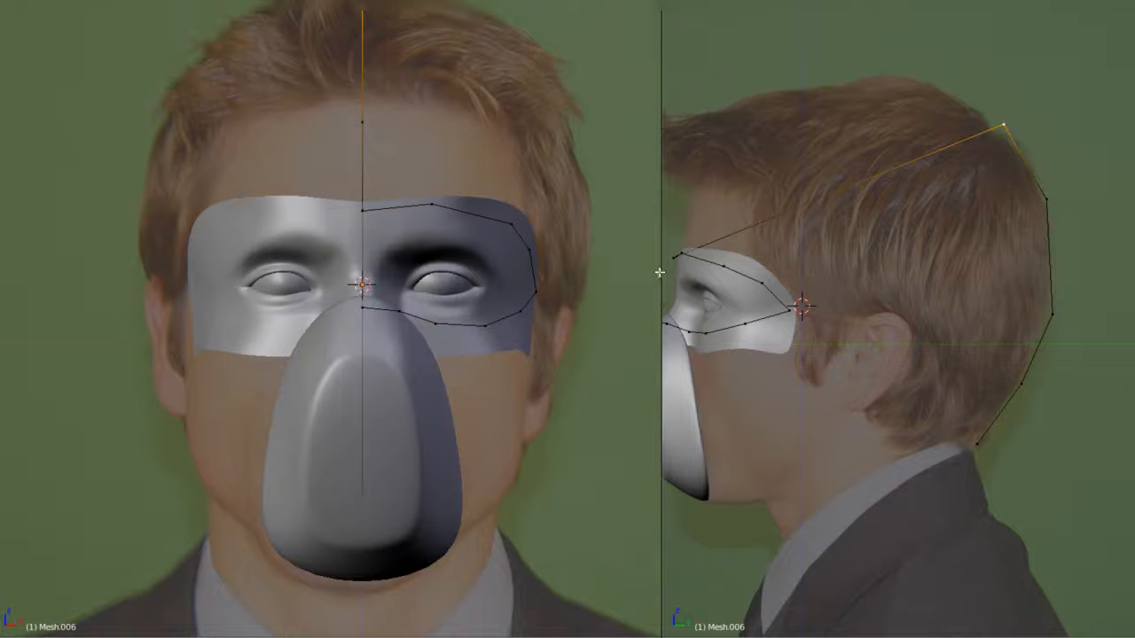
key(x)
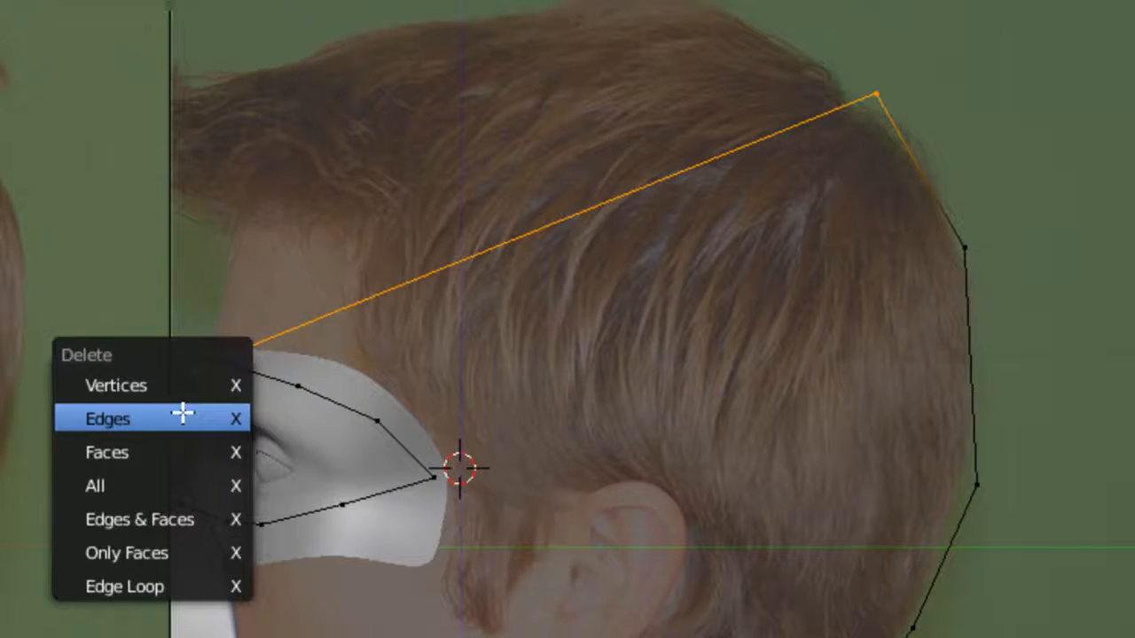
click(182, 413)
scroll(994, 188, down, 1)
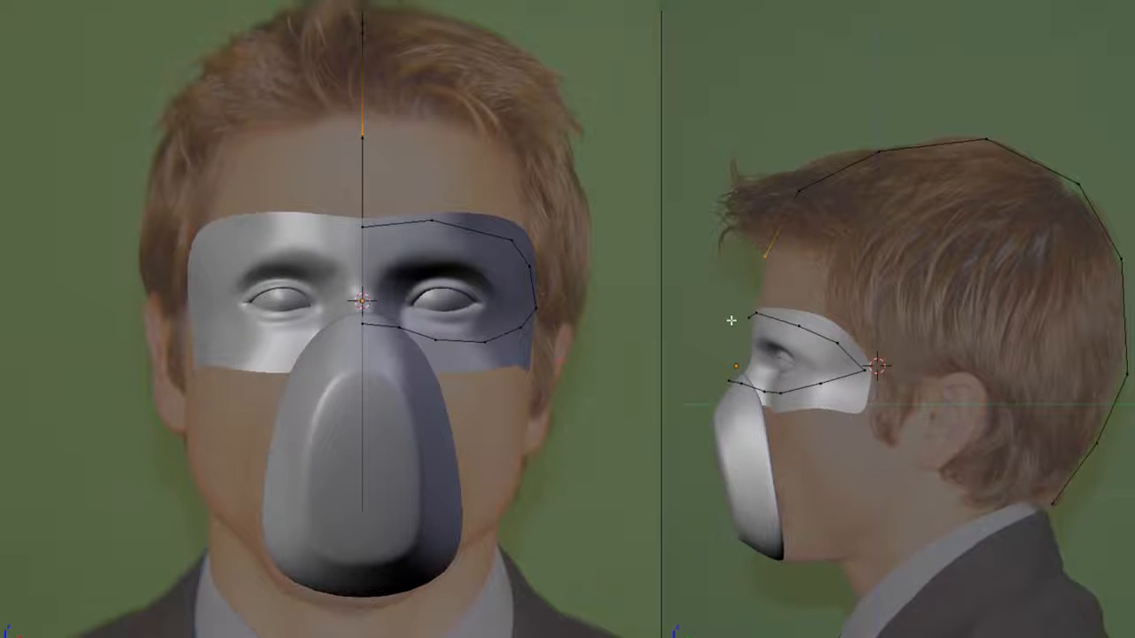
key(ctrl+l)
key(ctrl+z)
shift+middle_drag(736, 321, 786, 278)
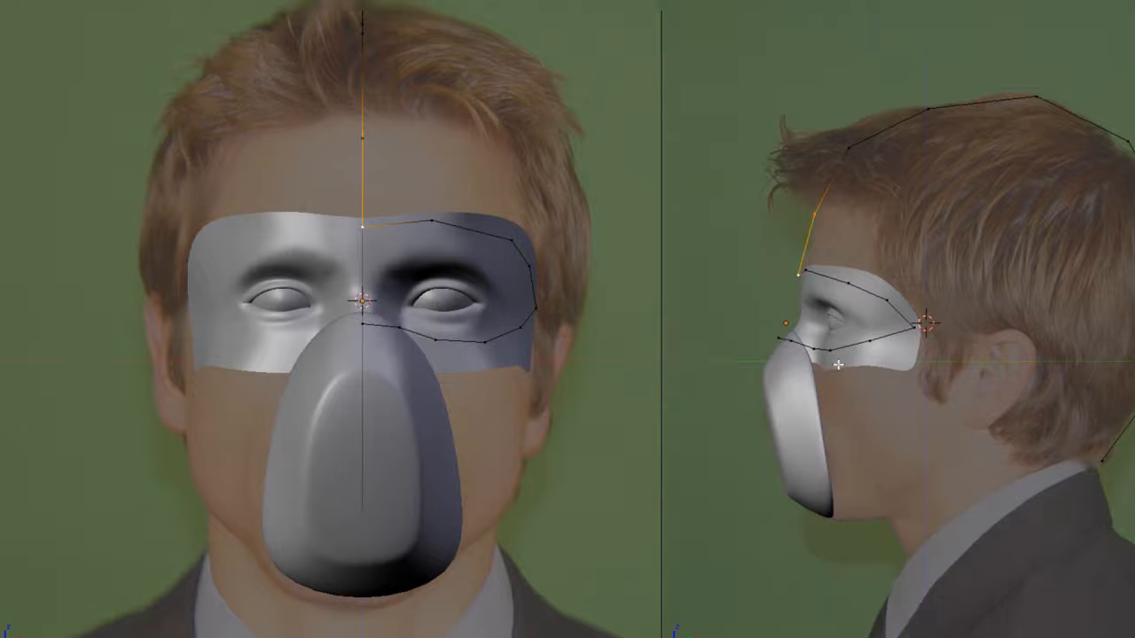
- Connect the nose bridge to the nape with a line through the throat, and subdivide the neckline section
right_click(778, 338)
shift+middle_drag(808, 405, 784, 356)
shift+middle_drag(878, 333, 879, 344)
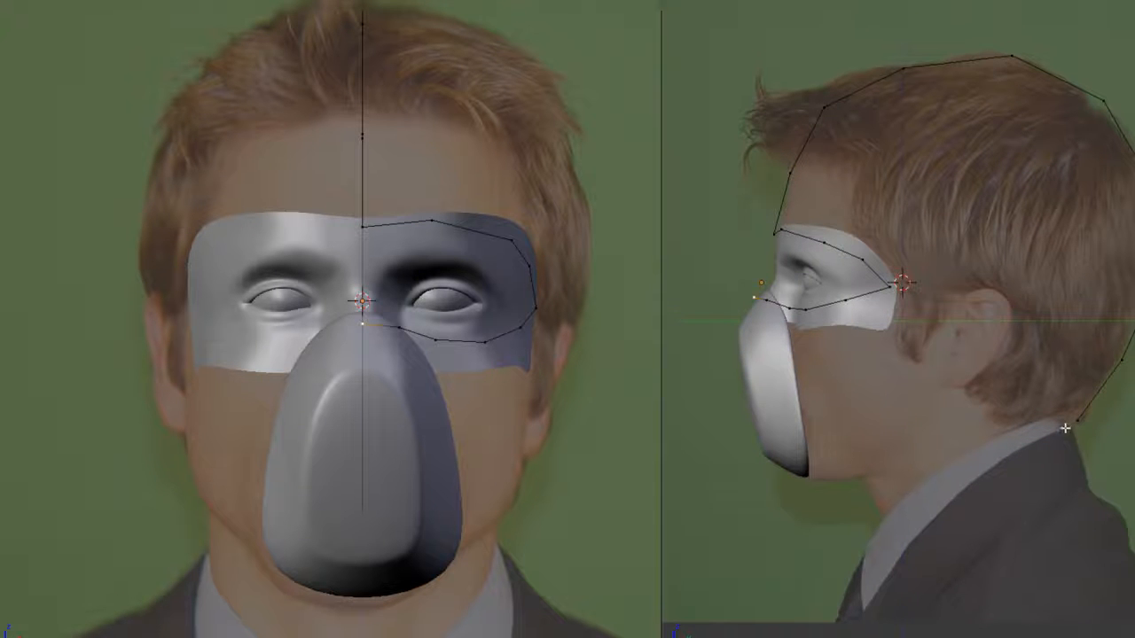
shift+middle_drag(1095, 407, 1007, 414)
right_click(1054, 364)
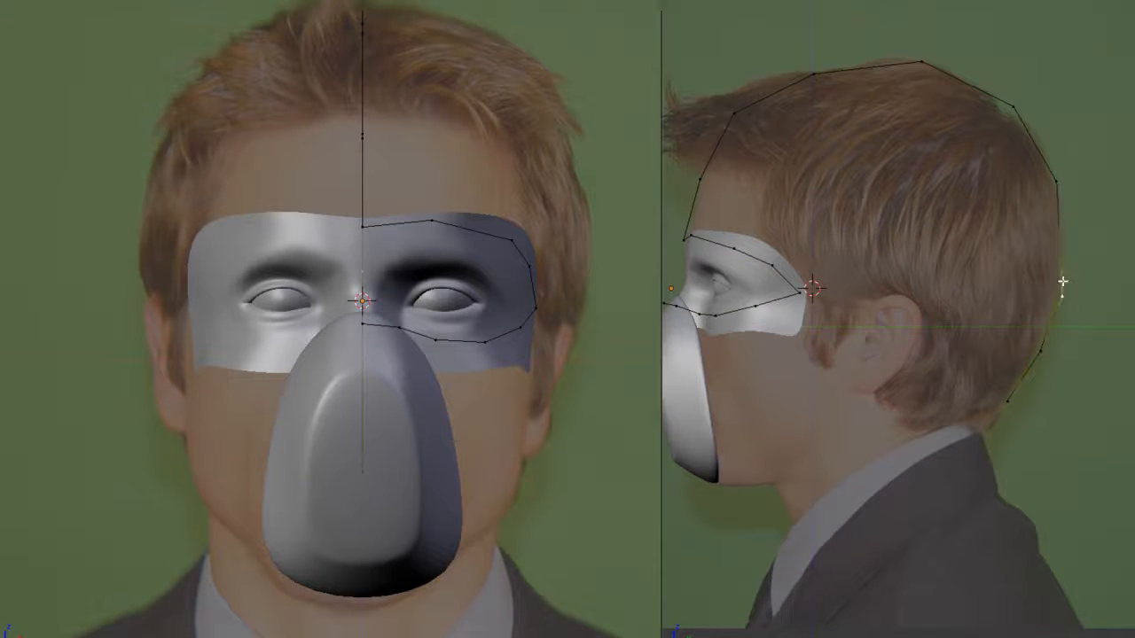
shift+middle_drag(762, 333, 869, 303)
right_click(748, 295)
shift+middle_drag(1000, 372, 985, 356)
key(a)
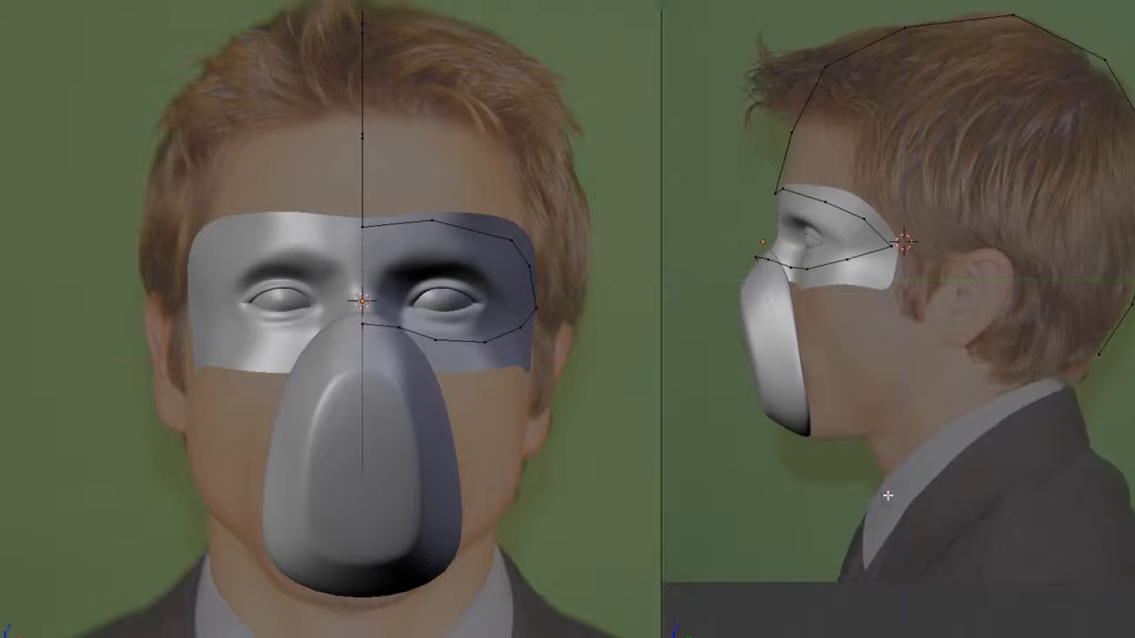
key(w)
click(1077, 390)
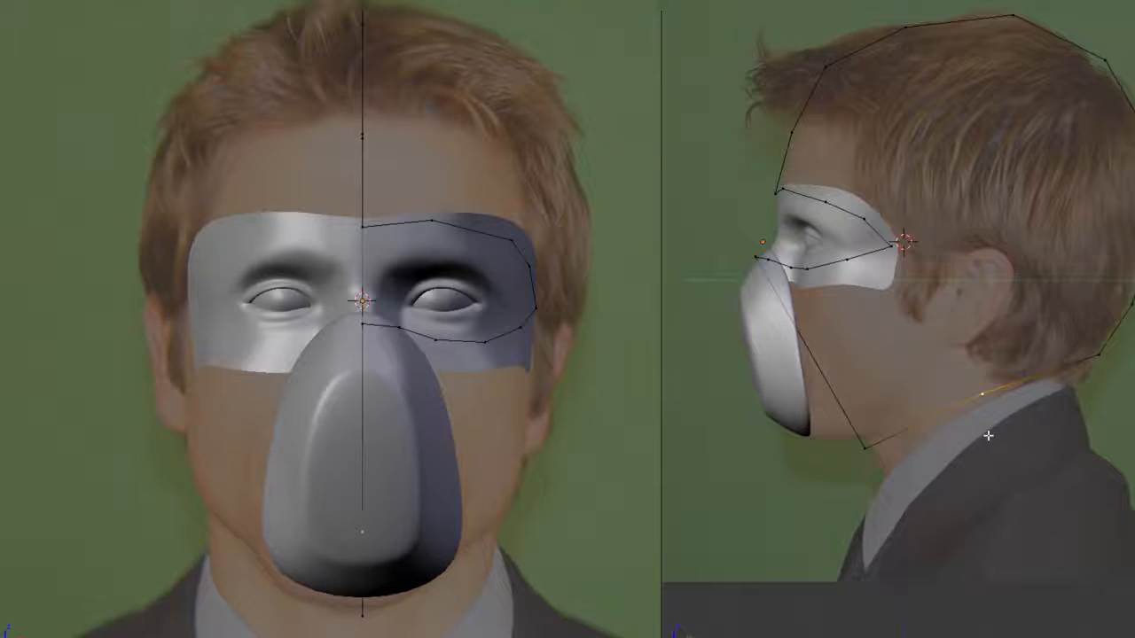
- Pull the neckline's middle and front vertices outward along X to the neck's width, and shift the front one along Y
shift+middle_drag(320, 498, 303, 429)
key(g)
key(x)
click(512, 496)
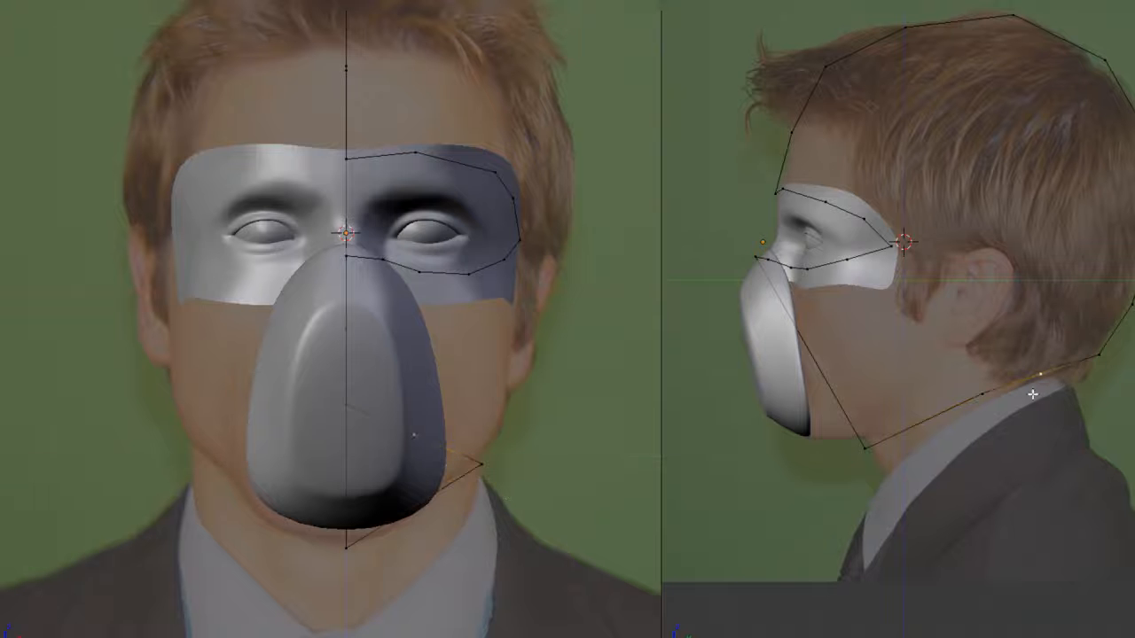
right_click(421, 505)
key(g)
key(x)
click(465, 502)
key(g)
key(y)
click(775, 465)
- Move the rear neckline vertex outward along X and subdivide the neighbouring neckline edge
middle_drag(864, 447, 1018, 359)
key(Tab)
- Reposition the front neckline vertex in the side view and check the mirrored wireframe from an angle
key(Tab)
right_click(975, 362)
key(g)
key(x)
click(1035, 363)
shift+right_click(996, 249)
key(w)
key(Return)
- Adjust the side and rear neckline vertices along X to form an even curve around the neck
right_click(1013, 279)
middle_drag(1014, 278, 958, 350)
key(g)
key(x)
click(961, 317)
right_click(956, 351)
key(g)
key(x)
click(965, 355)
right_click(891, 401)
key(g)
key(x)
click(897, 404)
key(KP_3)
key(g)
click(781, 404)
middle_drag(782, 404, 920, 401)
key(Tab)
key(a)
scroll(792, 436, down, 4)
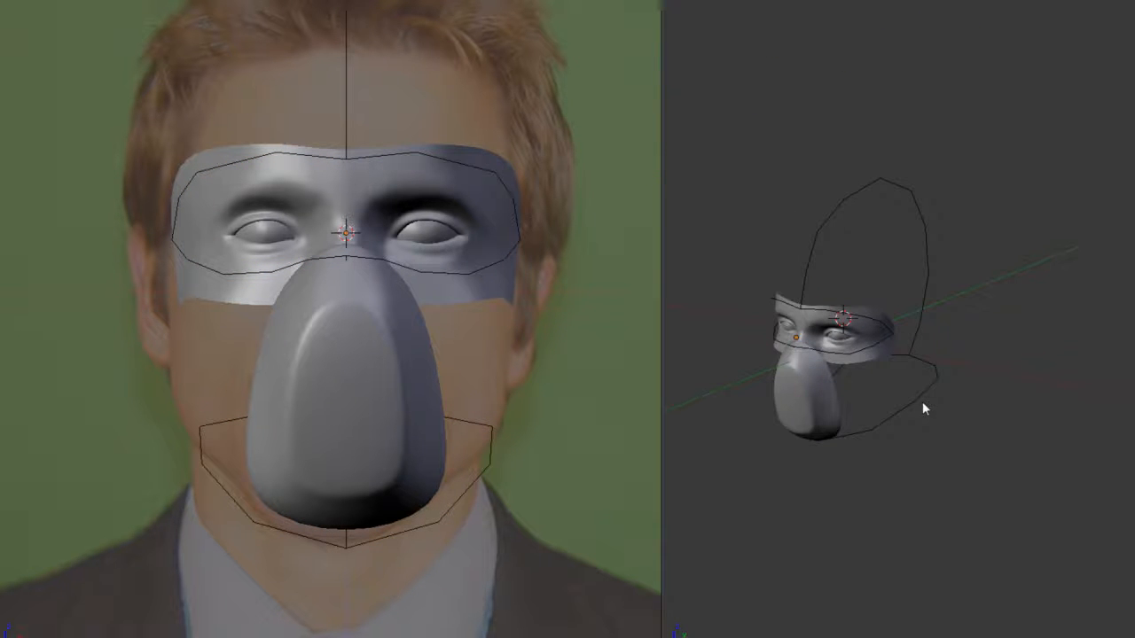
right_click(922, 407)
key(Tab)
key(KP_3)
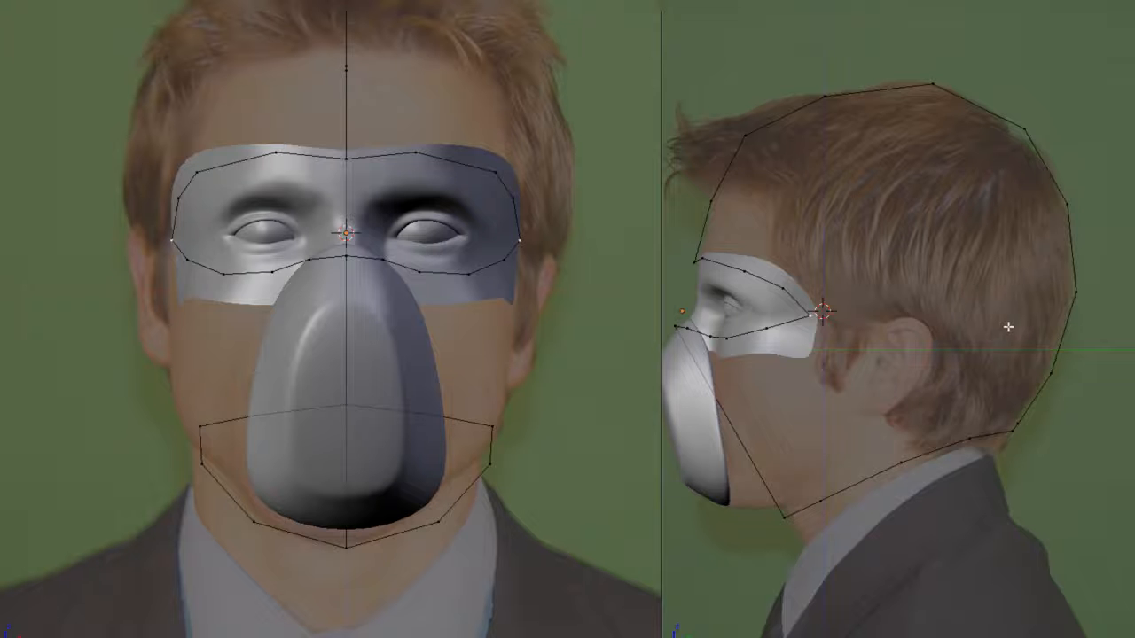
- Run a subdivided edge line from the temple over the ear to the back of the head, and move its vertices out to head width
shift+middle_drag(1014, 310, 998, 302)
key(w)
click(1024, 366)
key(g)
click(931, 330)
shift+right_click(1029, 366)
key(g)
click(568, 309)
key(g)
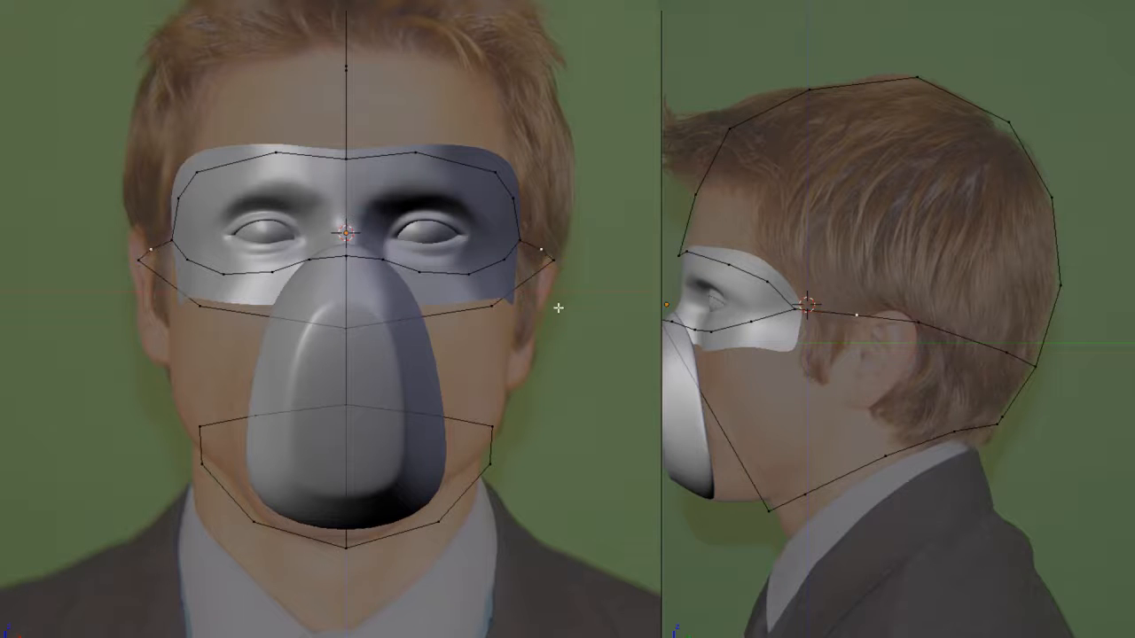
click(965, 347)
- Shift the rear vertex of the temple-to-back line along X to smooth its curve around the head
middle_drag(966, 348, 1034, 435)
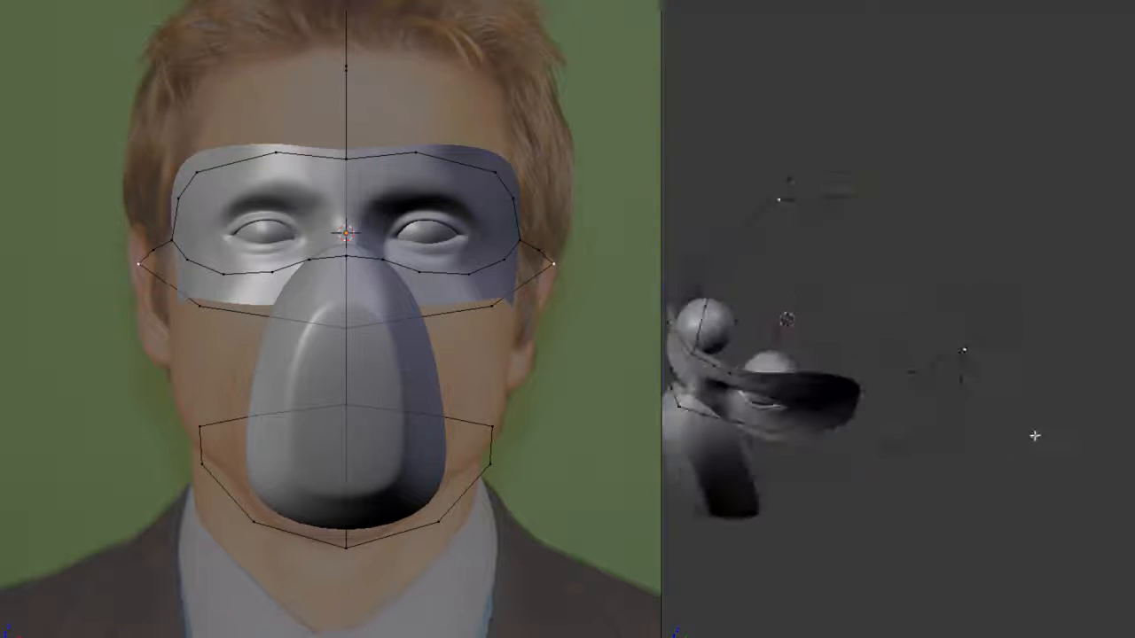
scroll(914, 360, down, 4)
key(a)
key(a)
key(a)
middle_drag(914, 360, 1022, 369)
right_click(877, 387)
key(g)
key(x)
click(878, 386)
key(a)
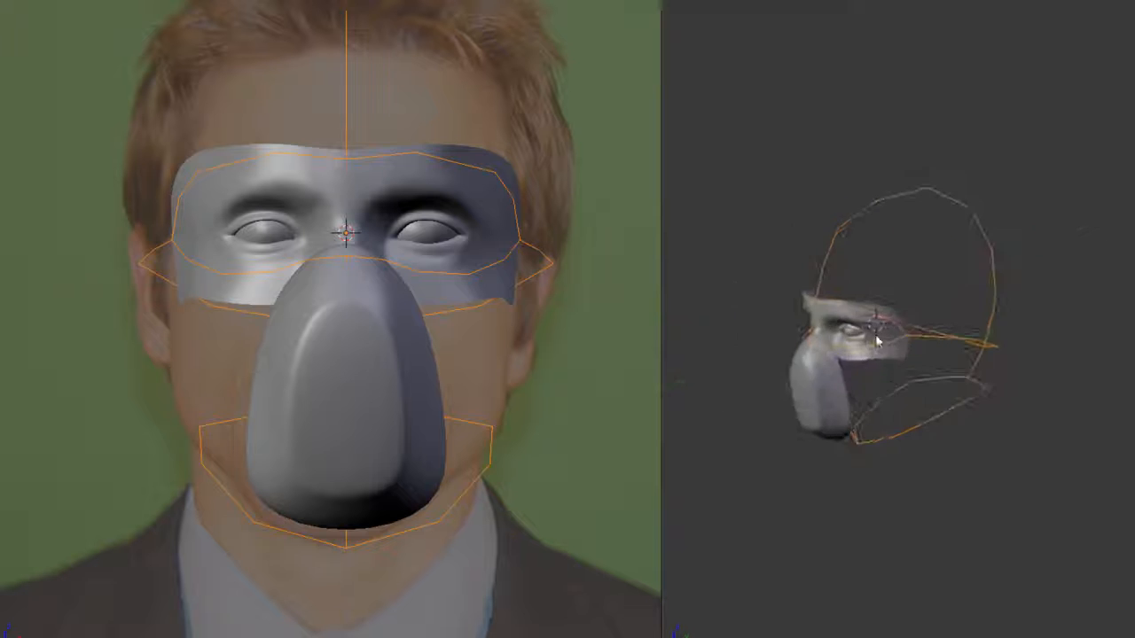
- Refine the lower eye outline and the front centre line of the wrap with extra vertices, following the references
scroll(890, 335, up, 2)
key(KP_3)
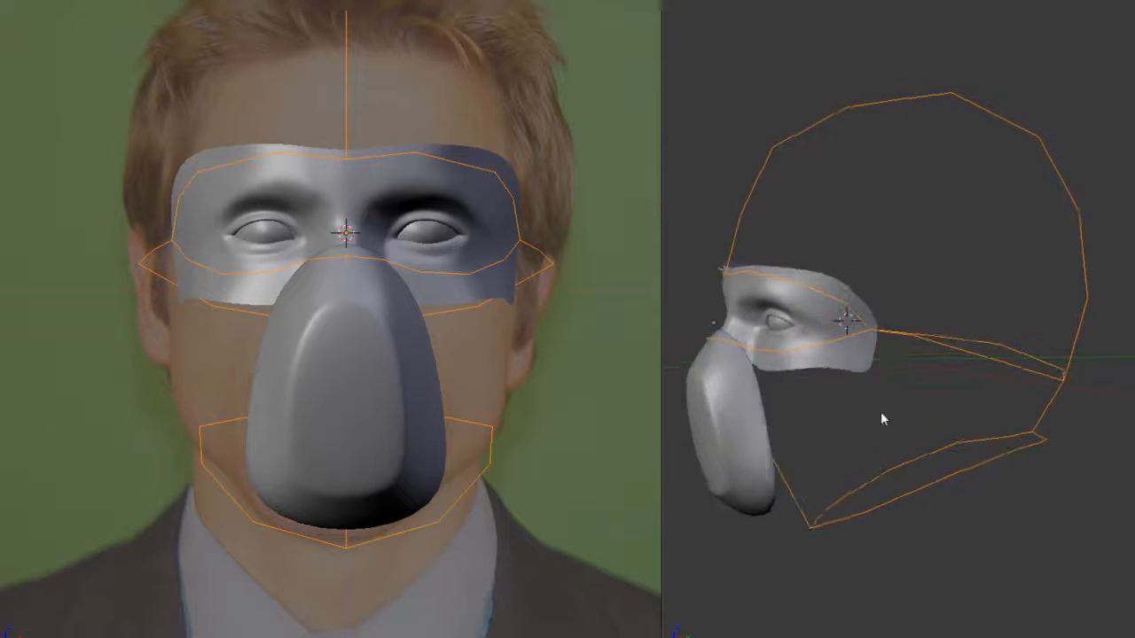
key(a)
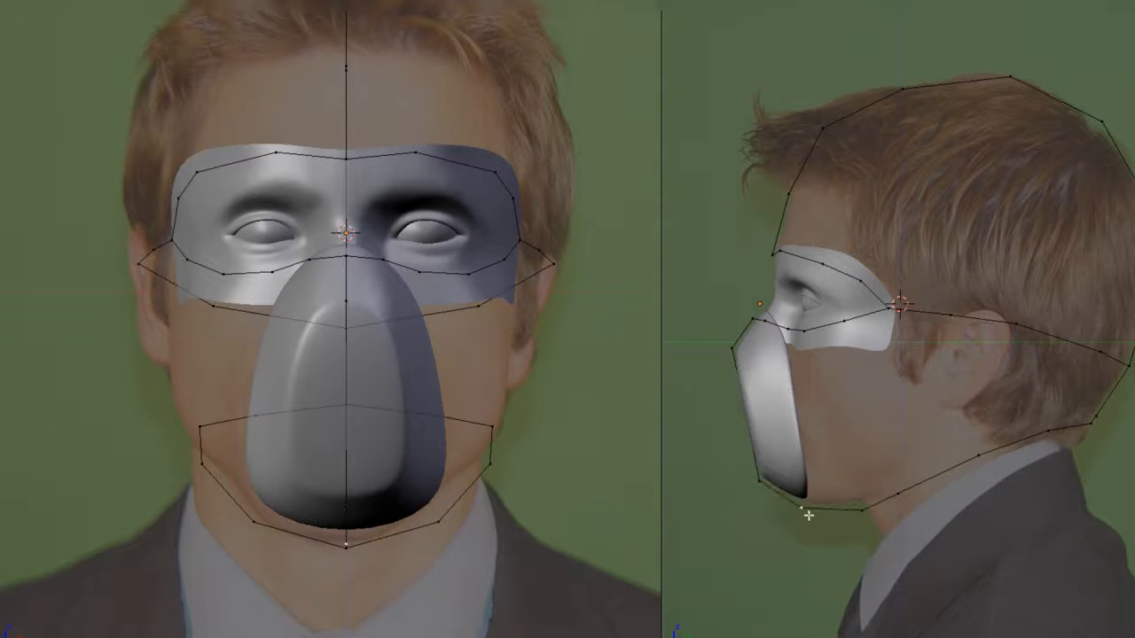
middle_drag(810, 512, 827, 362)
key(KP_3)
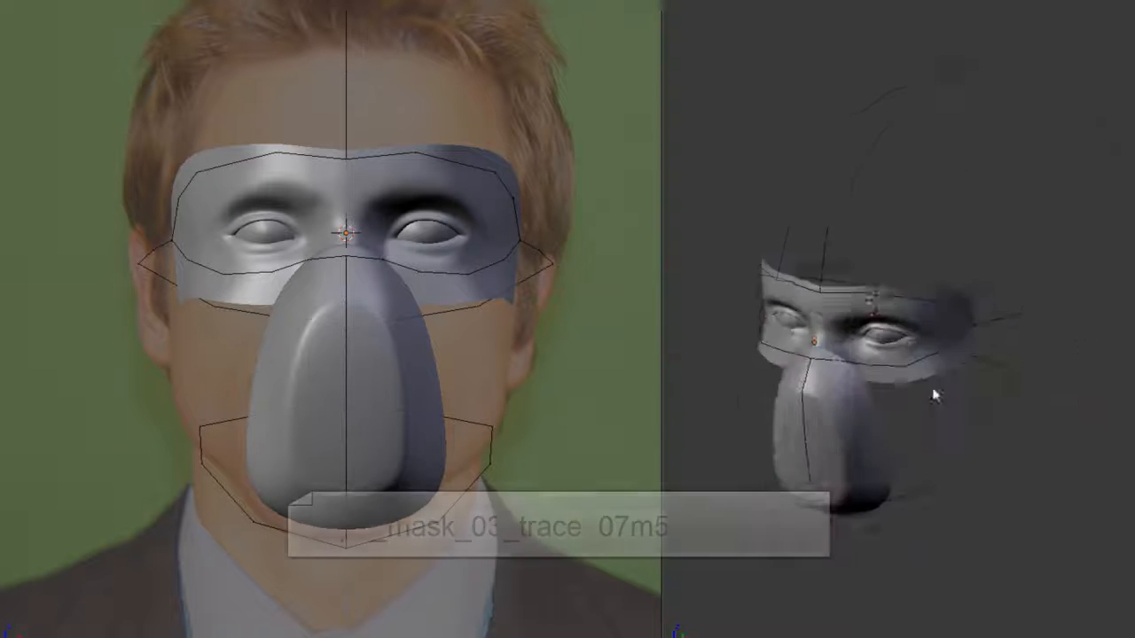
mouse_move(931, 393)
middle_down()
mouse_move(869, 385)
mouse_move(891, 374)
mouse_move(798, 352)
mouse_move(925, 337)
mouse_move(856, 384)
mouse_move(892, 367)
mouse_move(921, 376)
middle_up()
key(Tab)
scroll(892, 367, up, 3)
middle_drag(810, 367, 723, 391)
right_click(770, 333)
scroll(771, 333, up, 4)
middle_drag(770, 333, 791, 458)
right_drag(797, 450, 816, 444)
mouse_move(801, 420)
middle_down()
mouse_move(934, 429)
mouse_move(816, 425)
middle_up()
- Fill a face between the rear end of the temple-to-back line and the rear neckline
right_drag(887, 390, 894, 385)
middle_drag(894, 384, 947, 264)
key(KP_3)
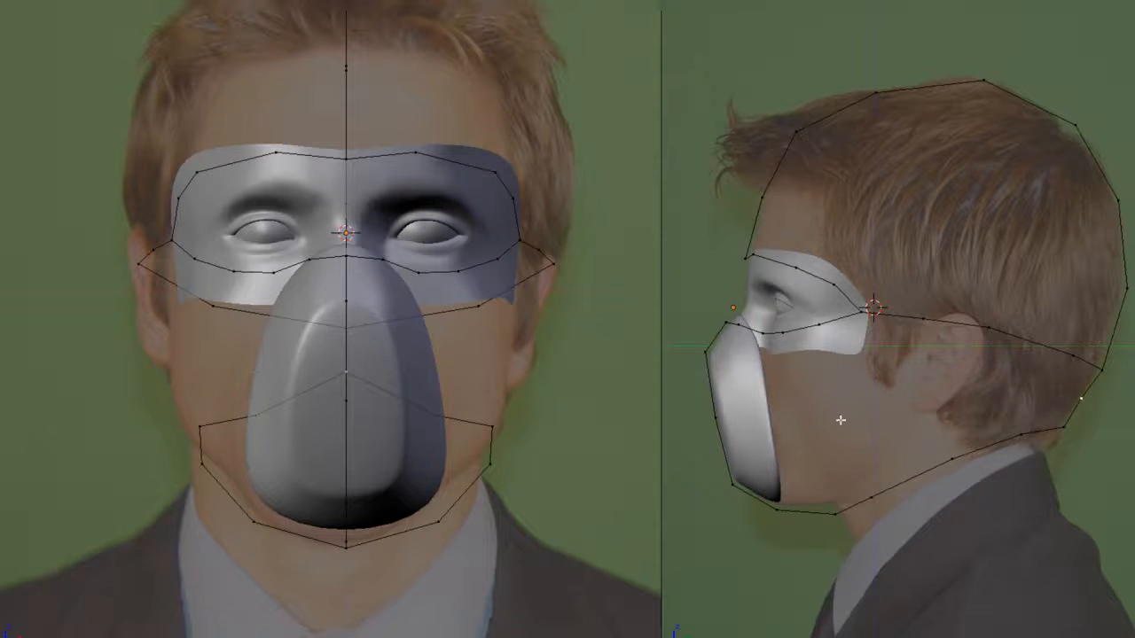
shift+right_click(1011, 436)
key(f)
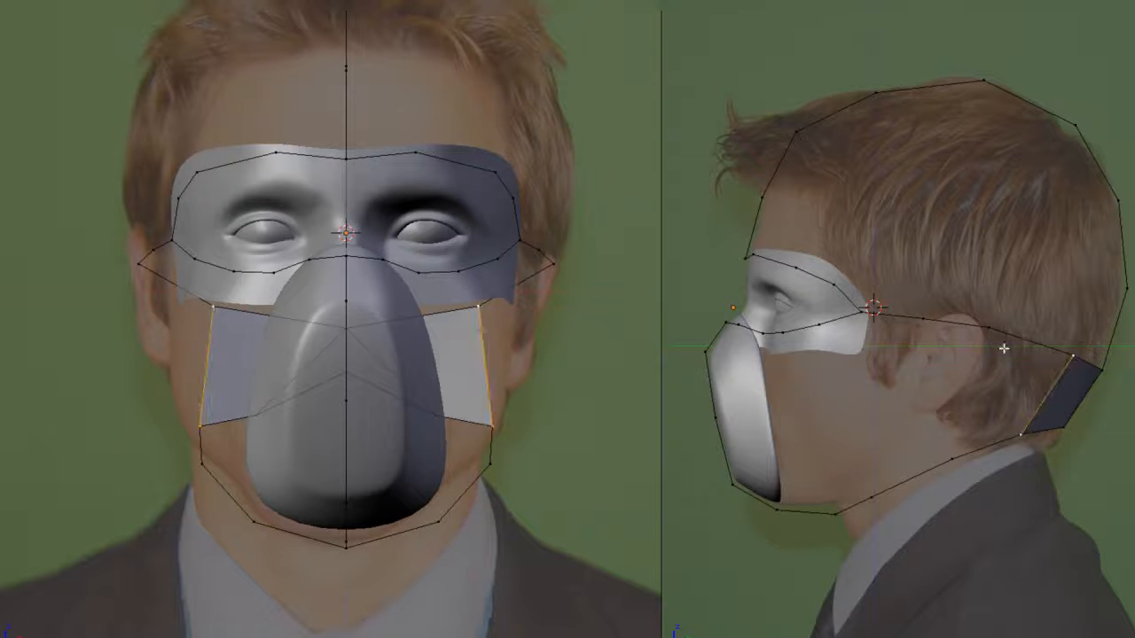
- Fill the next two faces forward between the line over the ear and the side neckline, working in edge select mode
key(ctrl+Tab)
click(1004, 363)
right_click(1031, 340)
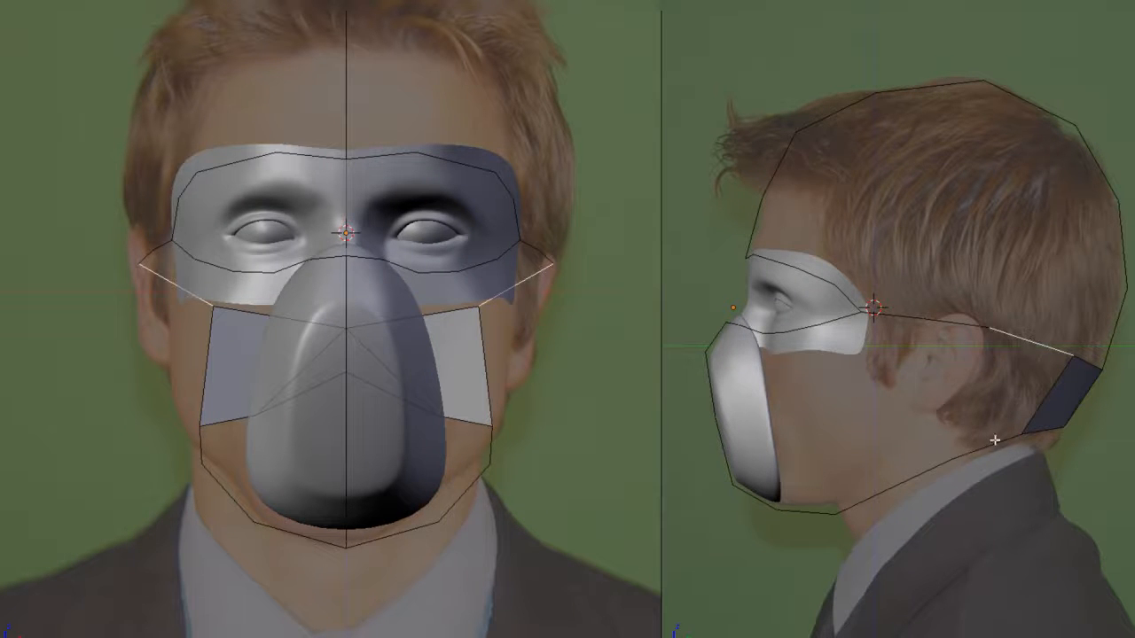
key(f)
right_click(935, 461)
shift+right_click(933, 314)
key(f)
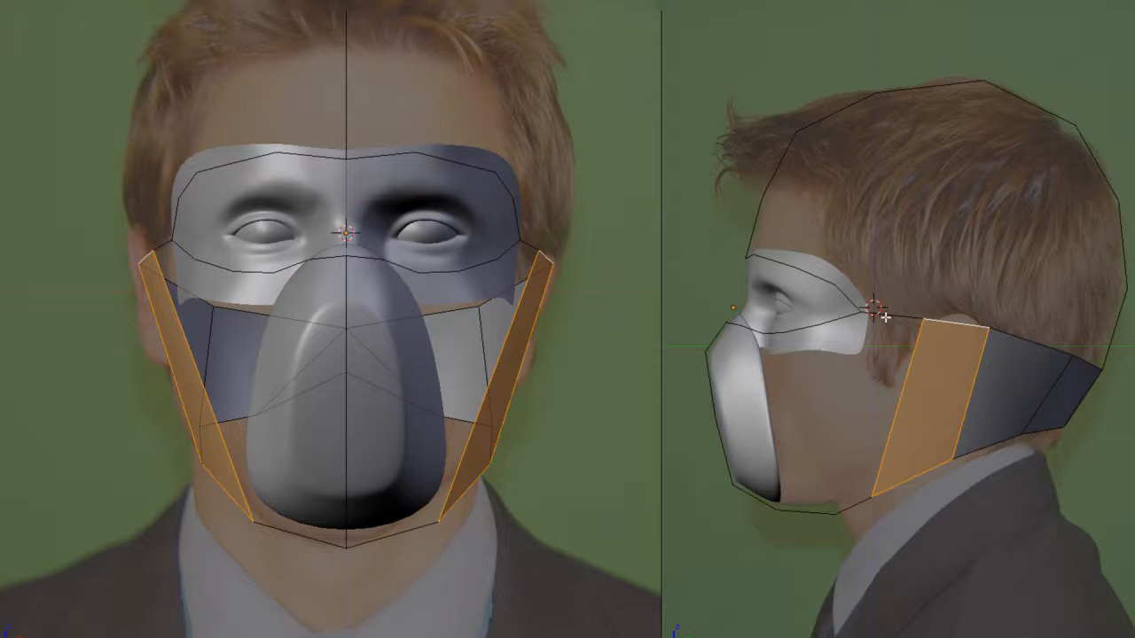
- Divide the neck band lengthwise with a middle row of vertices and push the row outward with Shrink/Fatten
right_click(884, 316)
middle_drag(874, 440, 1000, 436)
key(ctrl+Tab)
click(876, 427)
click(919, 404)
key(alt+s)
click(1051, 420)
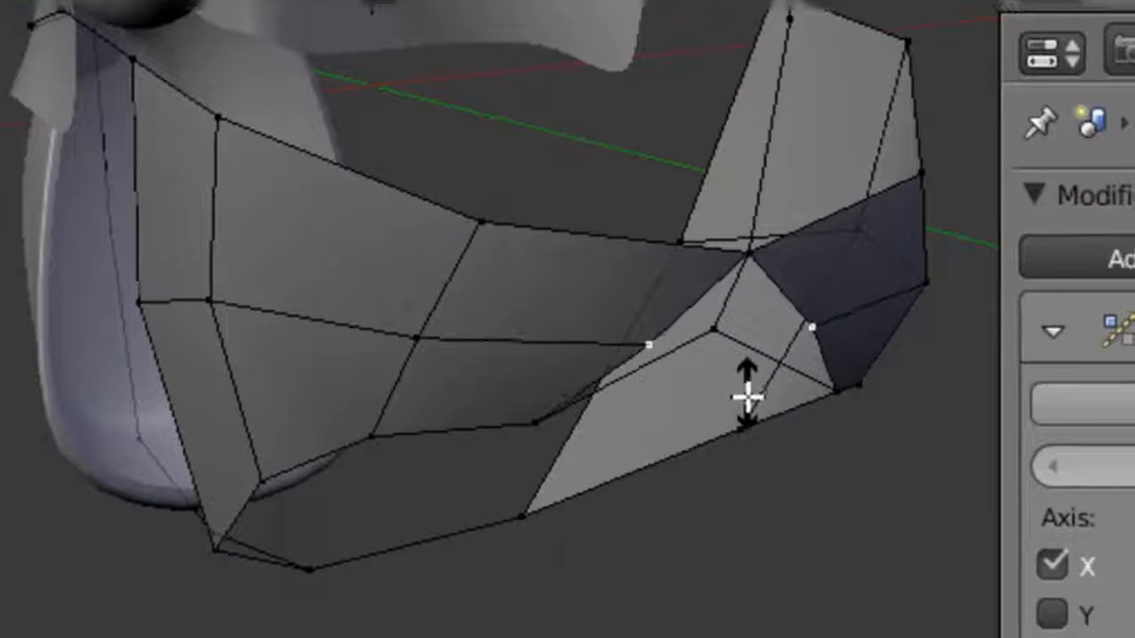
- Merge the middle-row vertex with the centre vertex at the back of the neck, using At Last
middle_drag(679, 360, 616, 331)
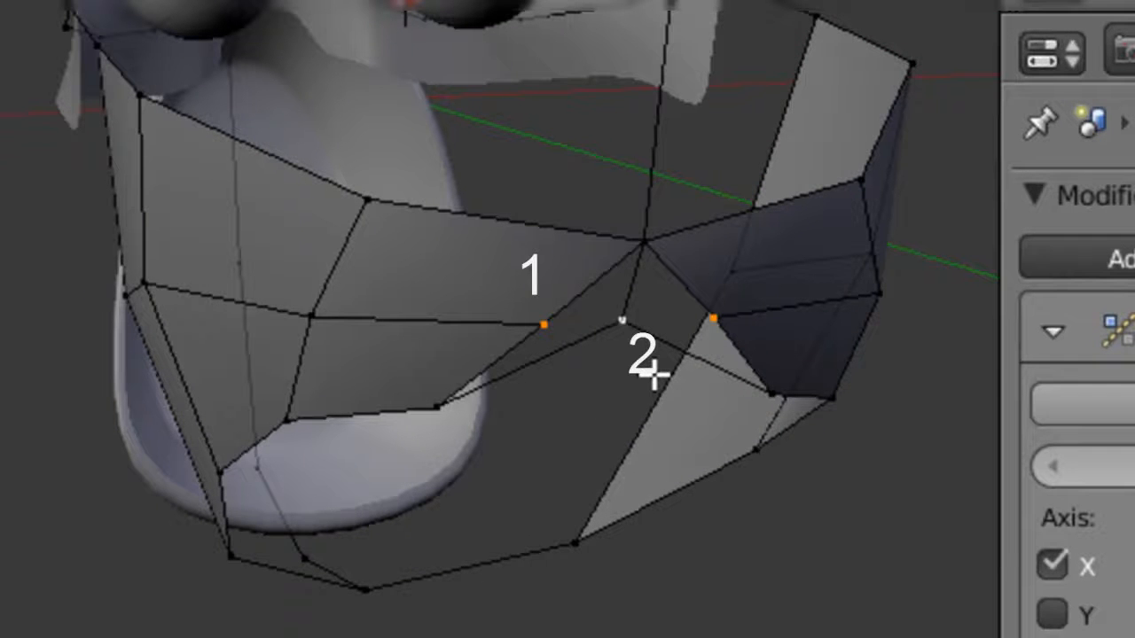
key(alt+m)
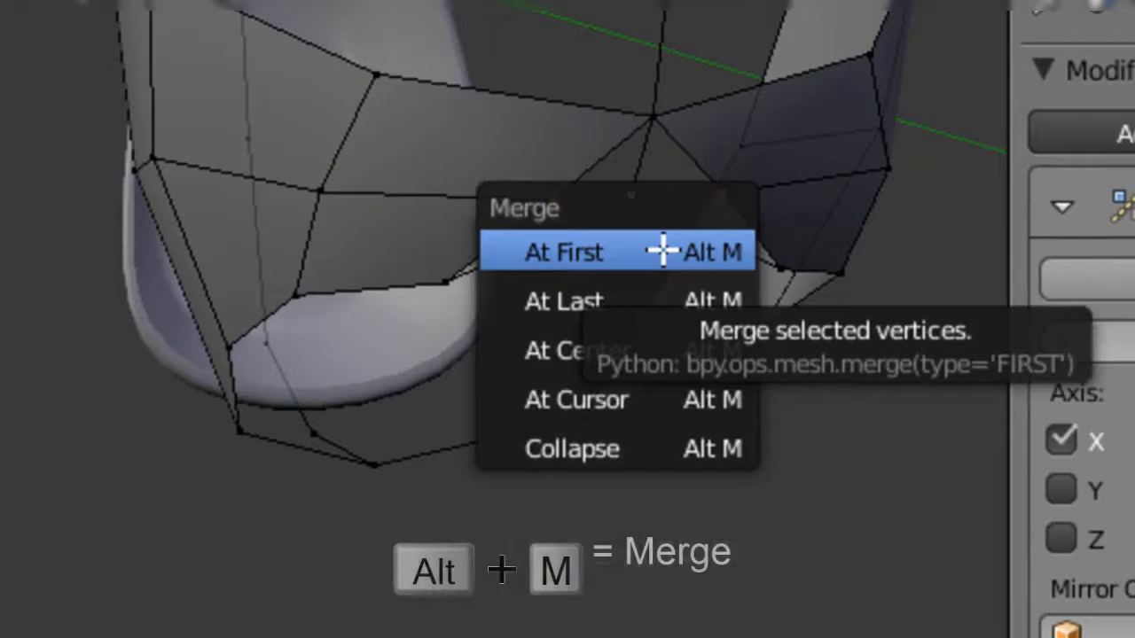
click(657, 304)
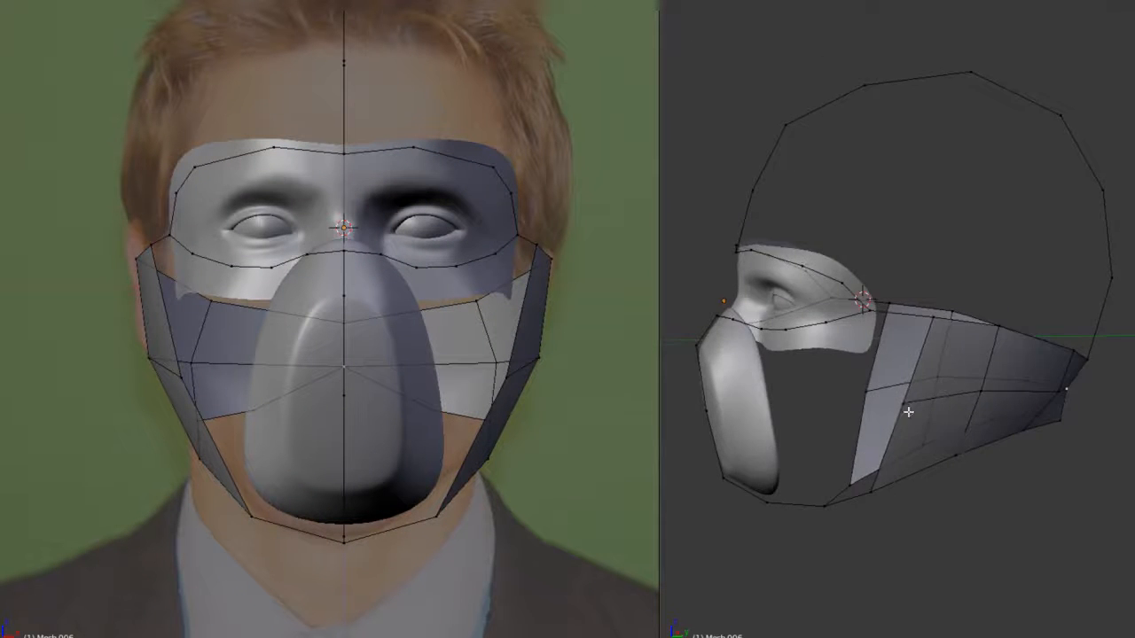
- Join the front centre line to the neck band with a subdivided edge line across the cheek, and shape its vertices around the face
mouse_move(908, 411)
middle_down()
mouse_move(878, 375)
mouse_move(868, 387)
mouse_move(843, 385)
mouse_move(899, 385)
mouse_move(894, 476)
mouse_move(892, 413)
mouse_move(928, 404)
middle_up()
key(f)
key(w)
middle_drag(1037, 398, 851, 425)
click(952, 450)
right_click(843, 420)
key(g)
key(KP_3)
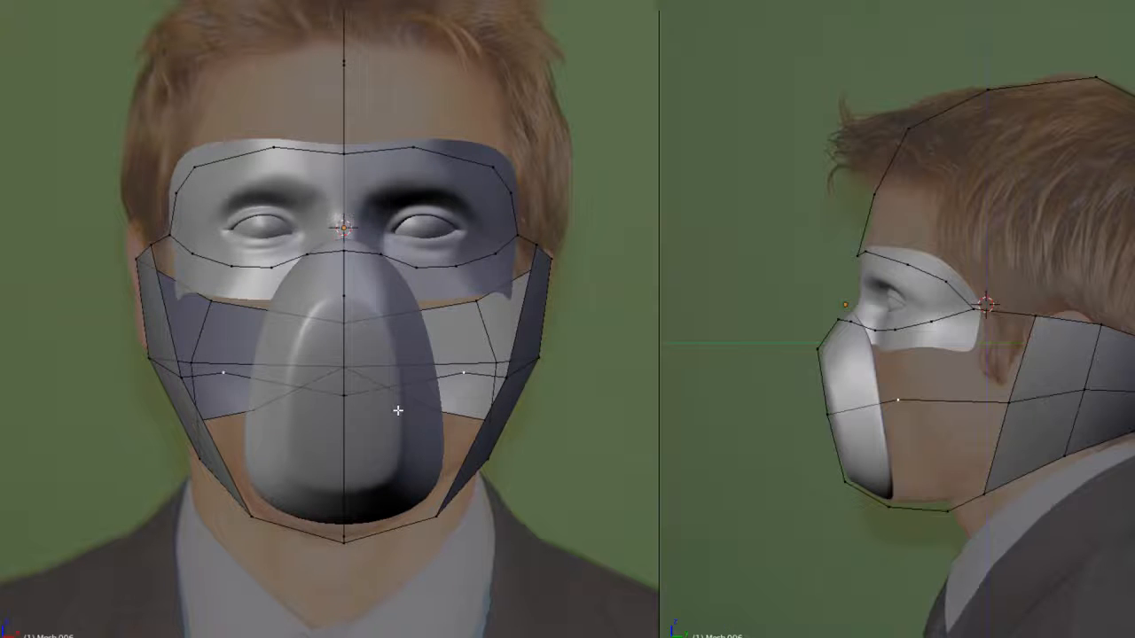
key(z)
middle_drag(939, 407, 955, 385)
middle_drag(1016, 410, 847, 383)
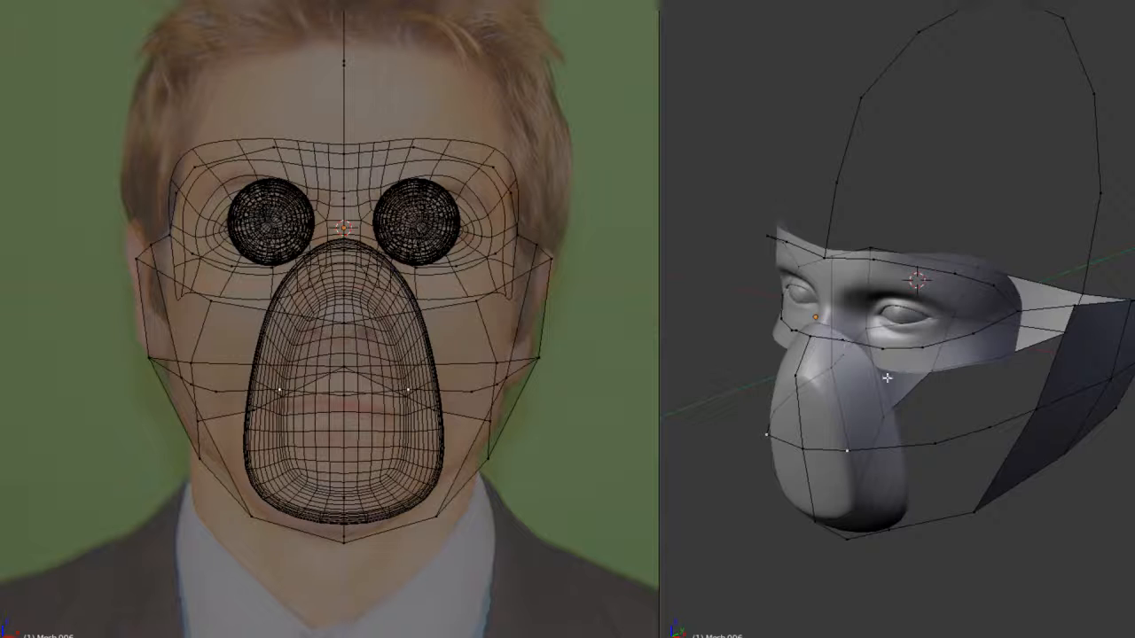
- Subdivide the cheek line further and fill the faces between it and the lower eye outline back to the neck band
key(w)
click(842, 369)
shift+right_click(884, 350)
shift+right_click(891, 446)
key(f)
shift+right_click(922, 348)
key(f)
middle_drag(998, 425, 973, 469)
shift+right_click(1004, 458)
shift+right_click(993, 459)
shift+right_click(1028, 356)
key(f)
- Examine the filled cheek faces from several angles, in and out of edit mode
key(a)
key(a)
middle_drag(895, 408, 964, 438)
key(a)
key(a)
middle_drag(895, 417, 818, 484)
key(a)
scroll(855, 399, up, 3)
key(Tab)
scroll(818, 484, down, 2)
key(a)
- Cut an edge loop along the lower half of the neck band and push it outward with Shrink/Fatten
shift+middle_drag(997, 468, 1100, 476)
key(ctrl+r)
click(872, 472)
key(alt+s)
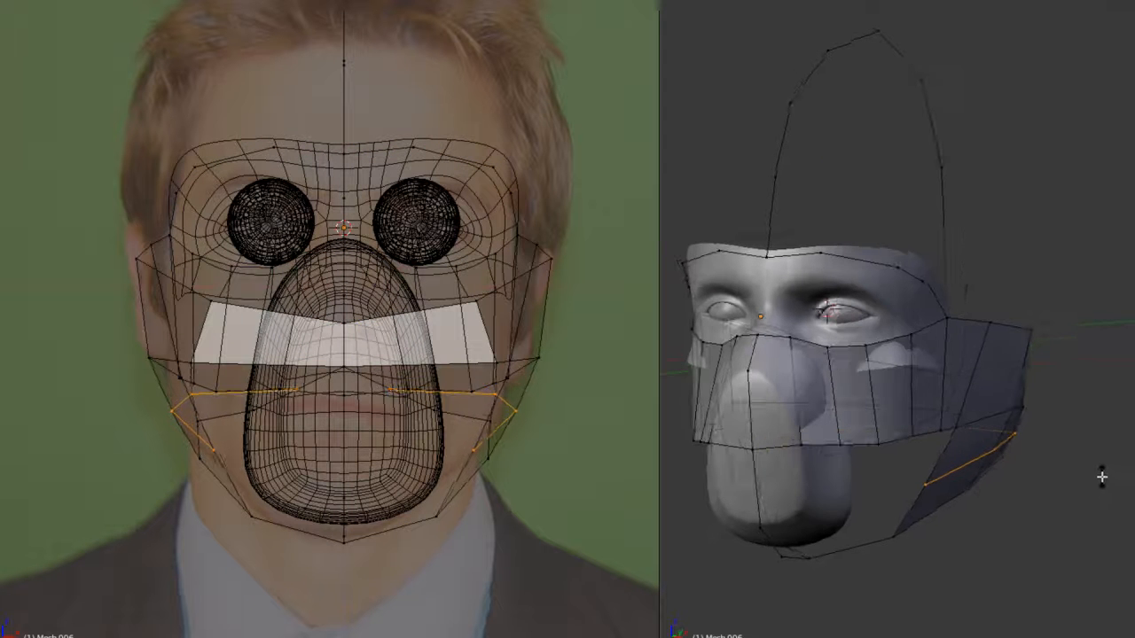
click(1104, 477)
- Extrude the front edge of the lower neck band toward the chin and fill the adjoining face
middle_drag(1006, 449, 803, 530)
right_click(995, 481)
key(e)
middle_drag(909, 486, 892, 534)
shift+right_click(896, 537)
shift+right_click(995, 441)
key(f)
- Fill the remaining faces under the jaw and chin between the neckline and the lower mask edge
middle_drag(975, 448, 1063, 456)
right_click(895, 547)
middle_drag(924, 536, 1051, 521)
right_click(922, 523)
shift+right_click(987, 483)
key(f)
key(a)
shift+right_click(866, 519)
key(f)
key(a)
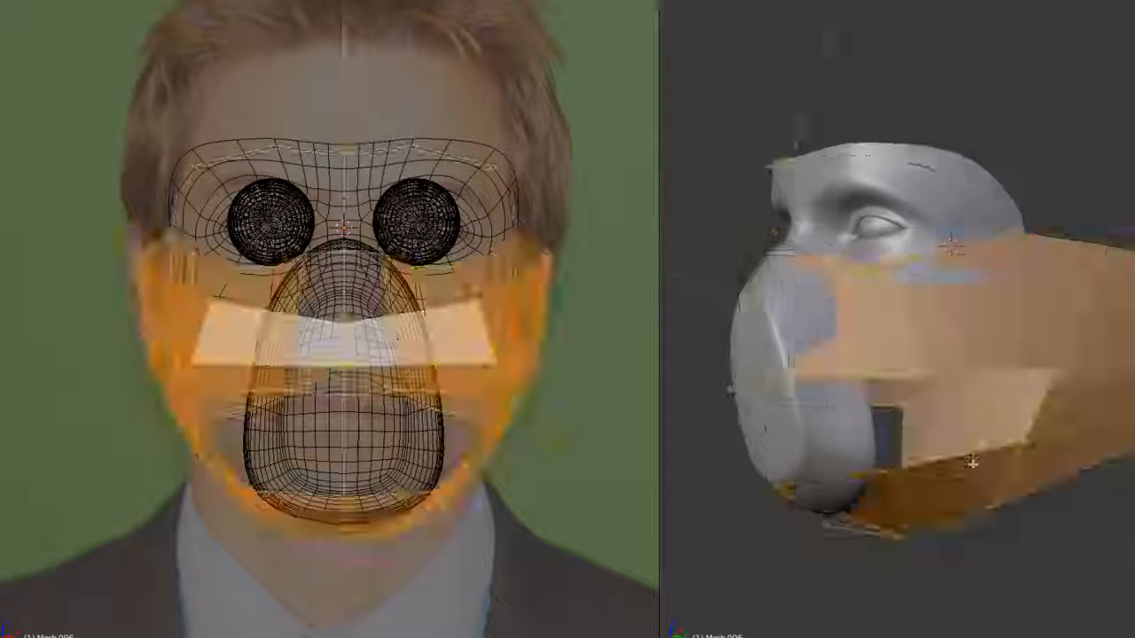
- Delete the surplus vertical edge loop in the side of the mask below the outer eye corner
key(a)
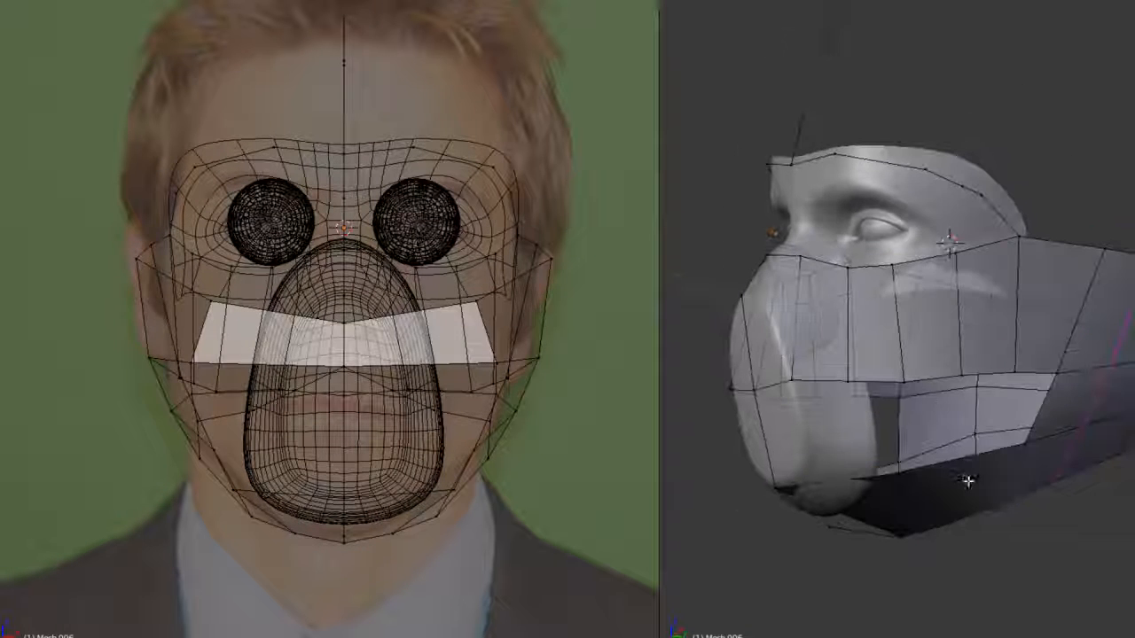
right_click(955, 457)
middle_drag(956, 457, 994, 435)
middle_drag(1014, 387, 971, 441)
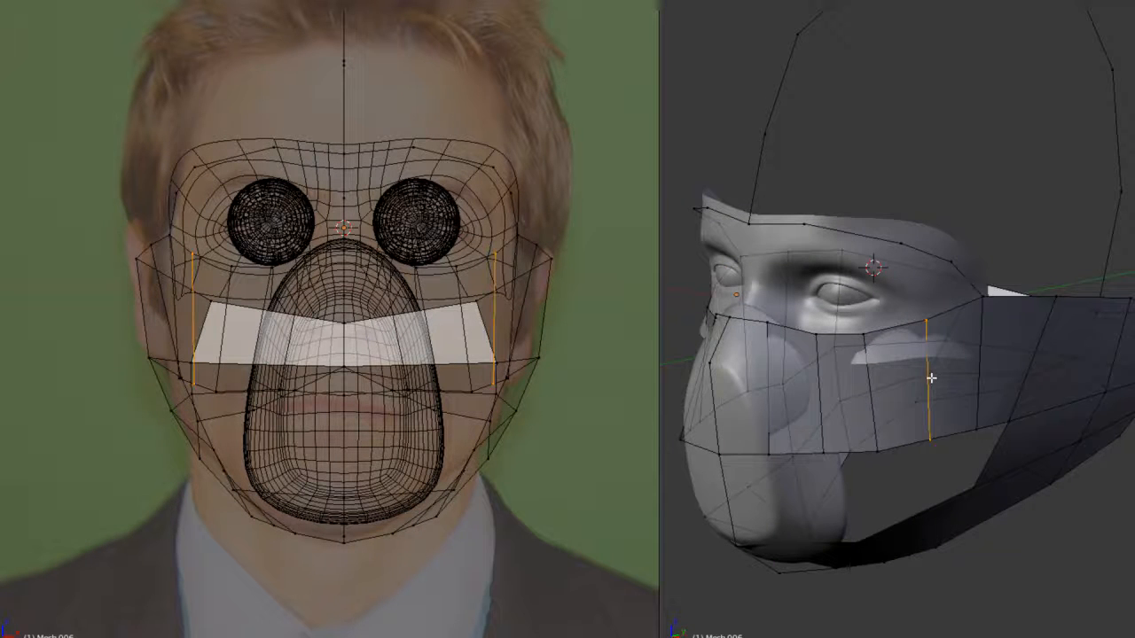
key(x)
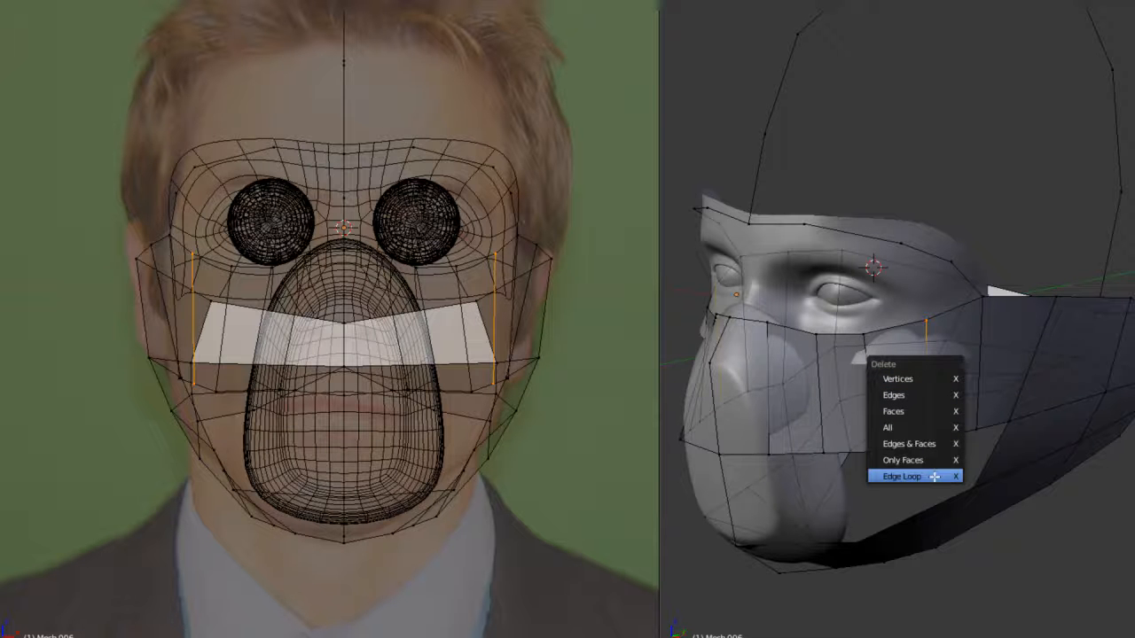
click(934, 477)
- Reposition the rear cheek-line vertex and fill the face below it next to the neck band
middle_drag(934, 477, 879, 421)
right_click(976, 439)
scroll(878, 420, down, 1)
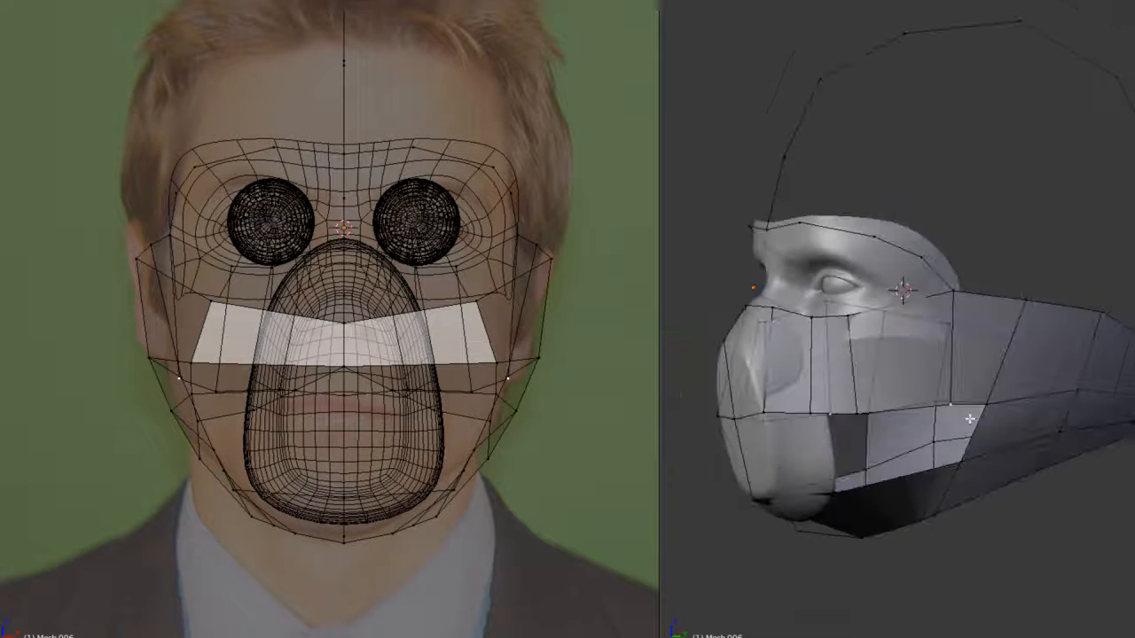
mouse_move(970, 419)
middle_down()
mouse_move(947, 418)
mouse_move(961, 414)
middle_up()
key(g)
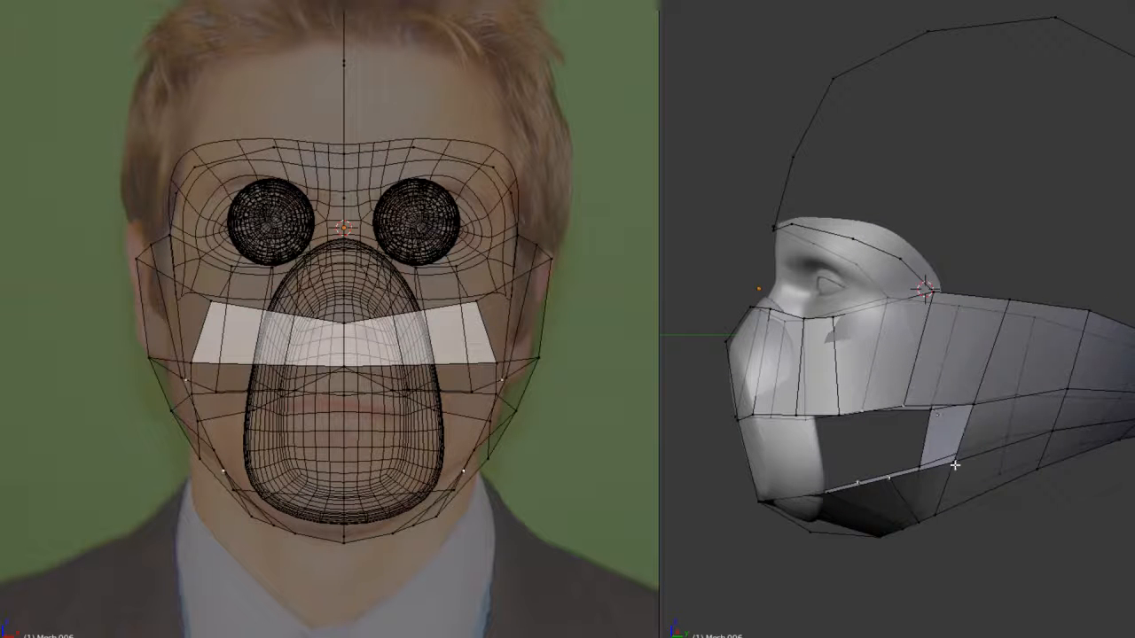
shift+right_click(972, 403)
key(f)
middle_drag(900, 420, 963, 434)
right_click(914, 485)
shift+right_click(880, 478)
- Examine the partly filled mask from several angles and in different shading modes
middle_drag(907, 470, 935, 300)
scroll(902, 414, up, 4)
middle_drag(950, 386, 909, 429)
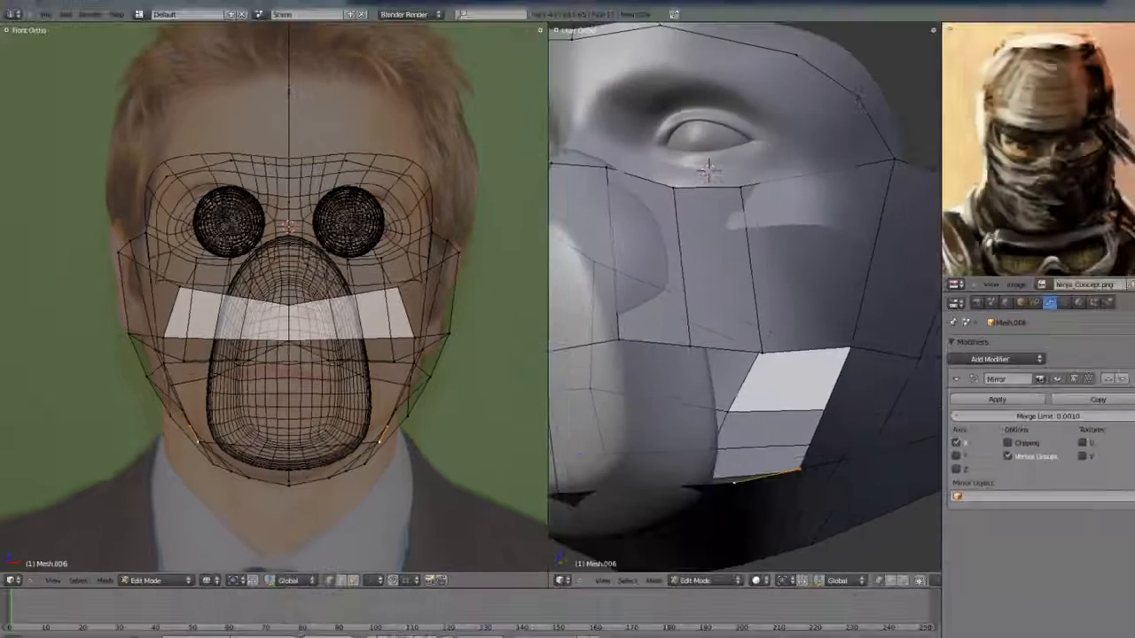
key(shift+space)
shift+middle_drag(539, 463, 591, 329)
scroll(590, 329, down, 5)
mouse_move(574, 406)
shift+middle_down()
mouse_move(593, 373)
mouse_move(577, 299)
mouse_move(608, 311)
mouse_move(633, 342)
mouse_move(623, 339)
mouse_move(615, 369)
mouse_move(532, 372)
mouse_move(522, 311)
mouse_move(532, 315)
mouse_move(519, 324)
mouse_move(496, 299)
mouse_move(504, 309)
mouse_move(518, 291)
mouse_move(556, 306)
shift+middle_up()
key(z)
key(z)
- Extrude a mirrored edge sideways from the centre-line vertex on the nose in the front view
key(ctrl+Up)
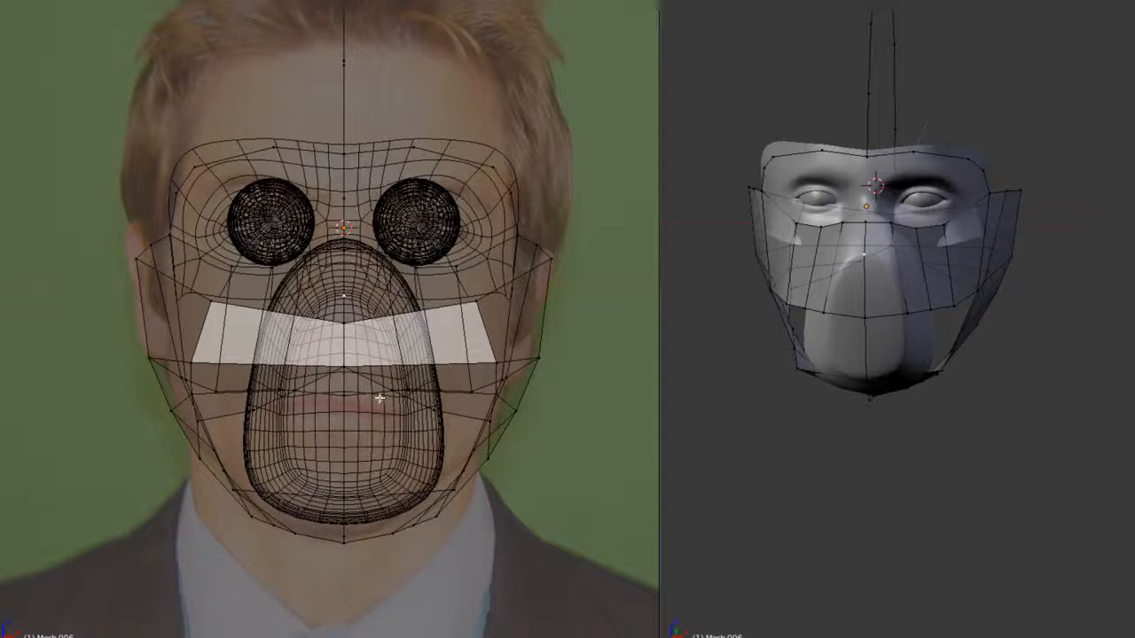
key(z)
scroll(380, 399, up, 5)
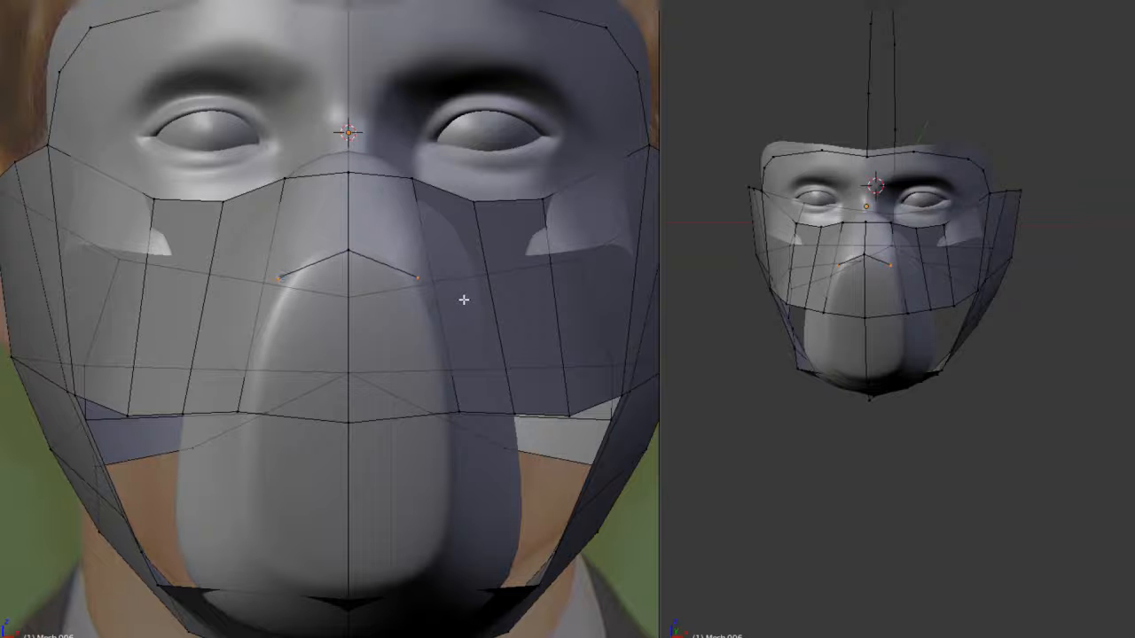
- Extrude the outline edges of the mouth guard's front plate in place and separate the selection into a new mesh
key(Tab)
right_click(424, 307)
key(Tab)
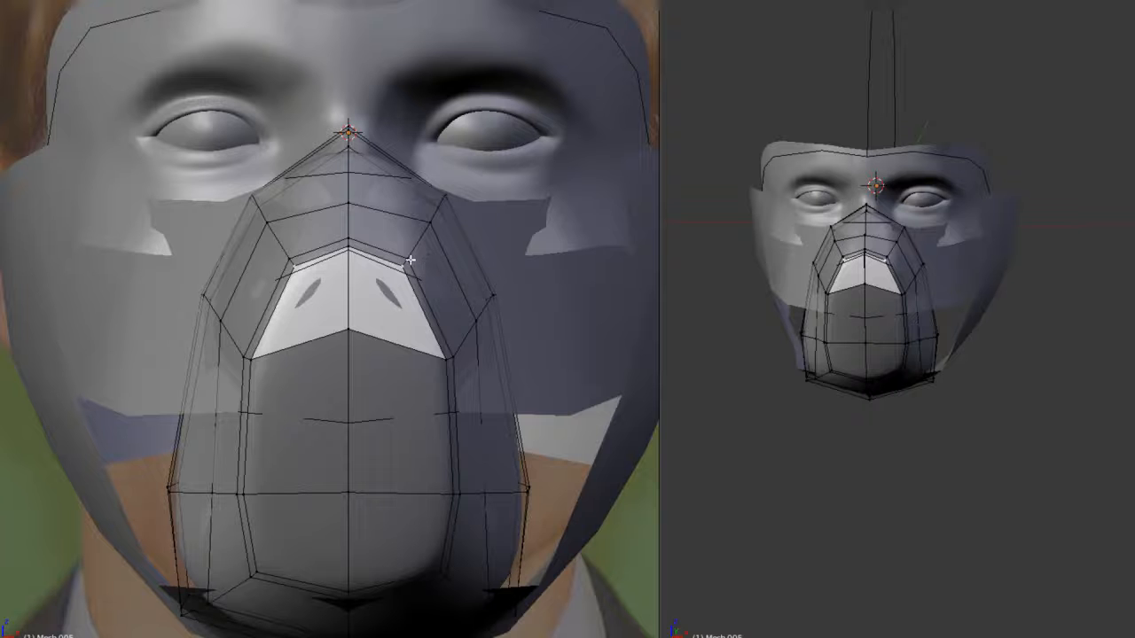
shift+right_click(455, 356)
shift+right_click(464, 499)
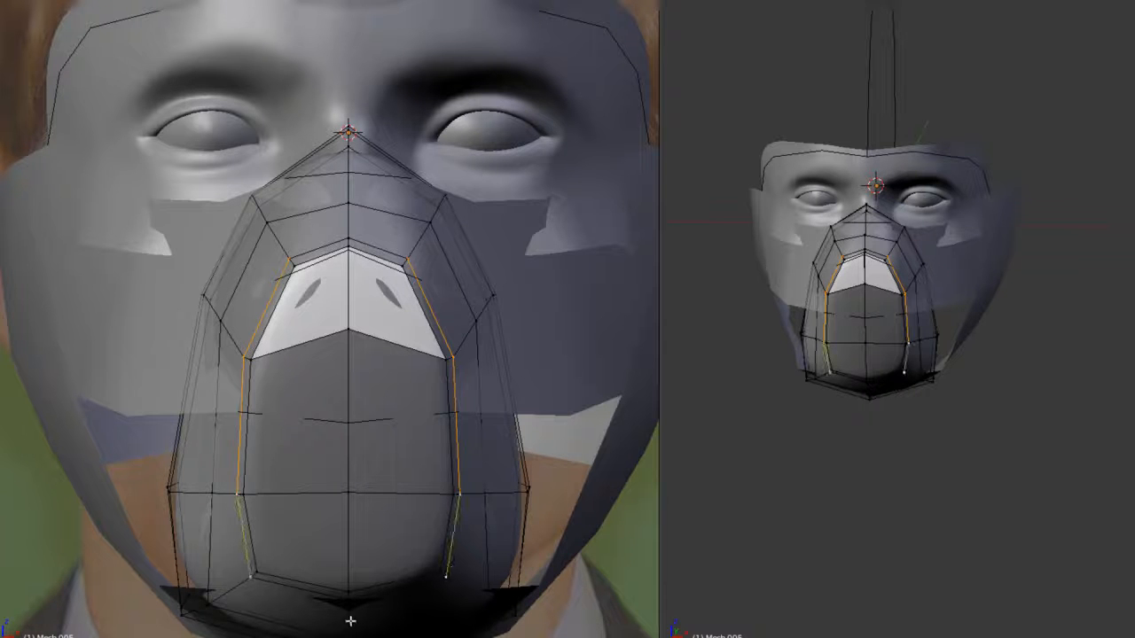
key(e)
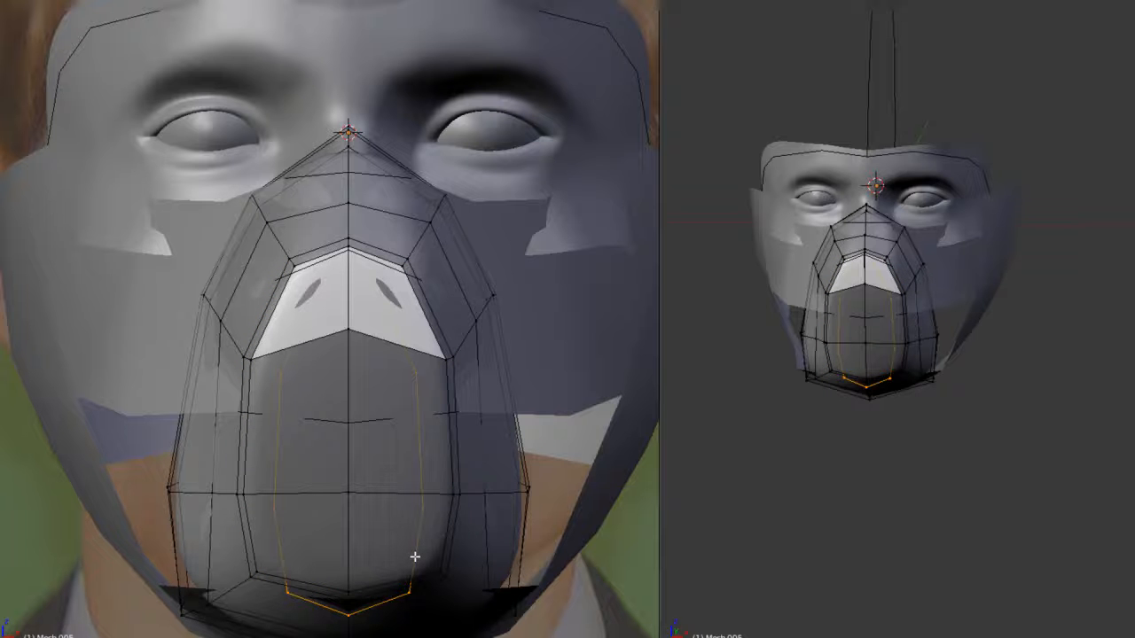
right_click(414, 558)
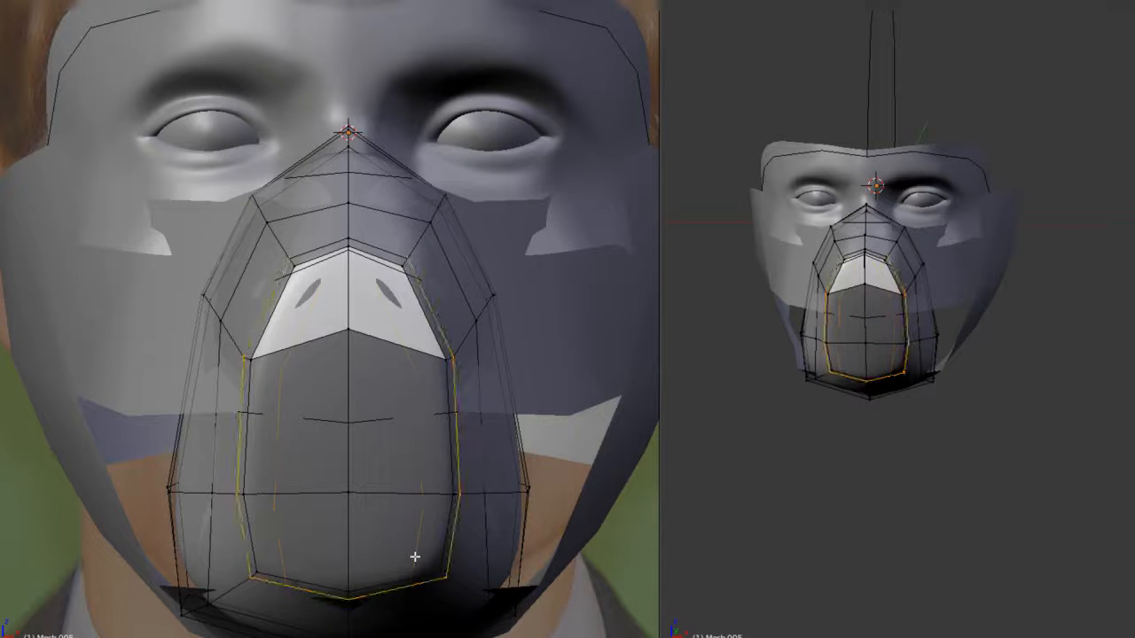
key(p)
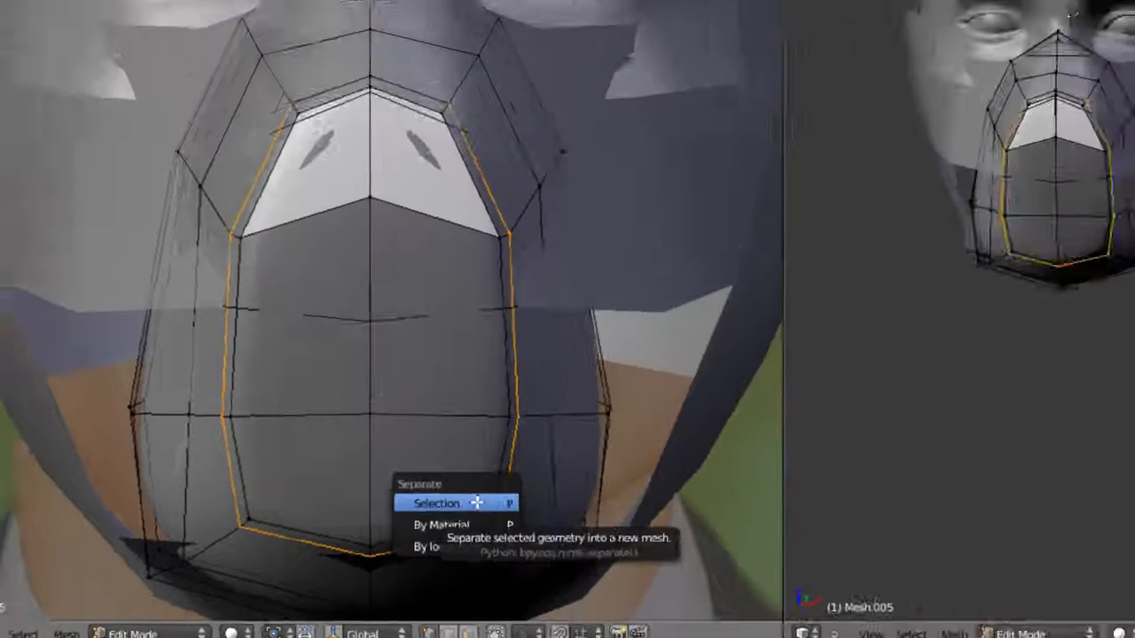
click(556, 409)
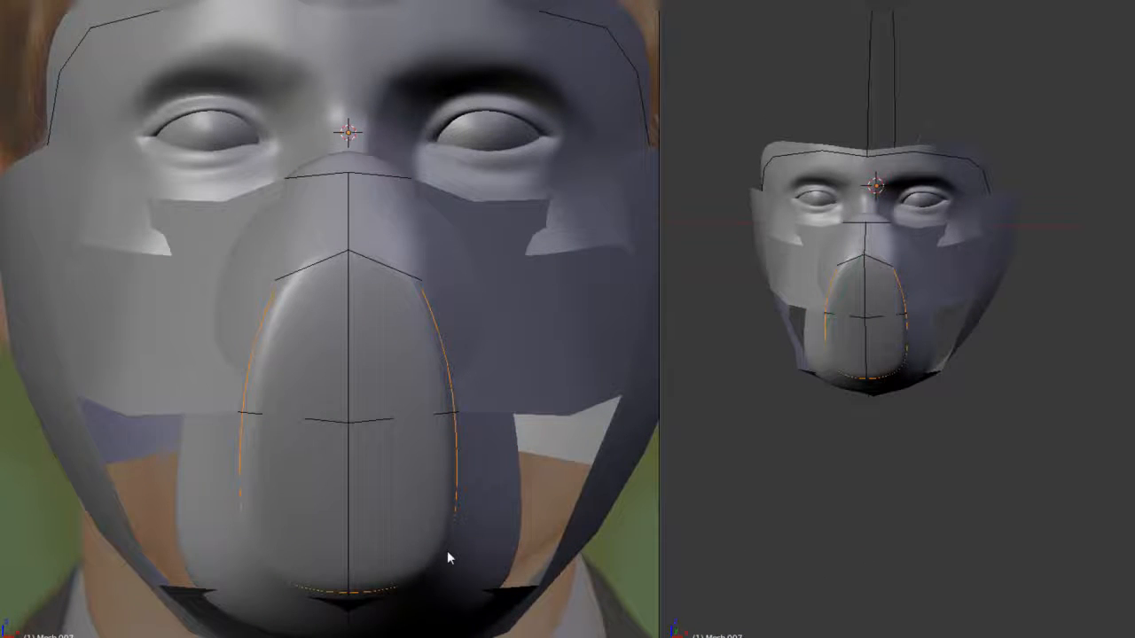
- Join the separated plate outline with the head wrap mesh and open the combined mesh for editing
key(Tab)
key(z)
right_click(603, 452)
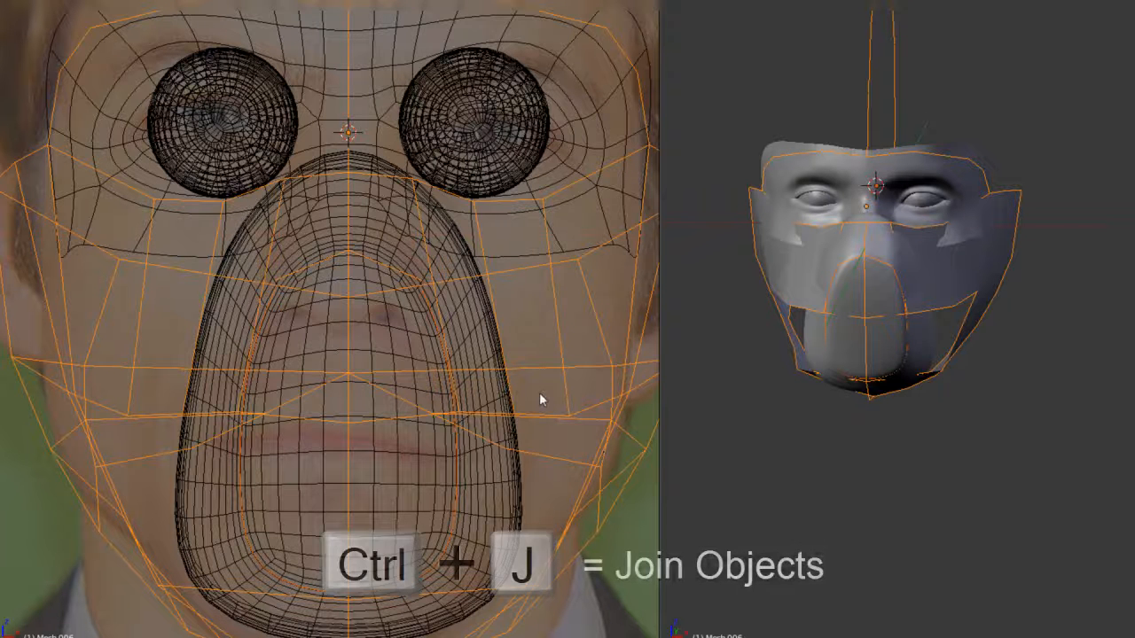
key(ctrl+j)
key(Tab)
key(z)
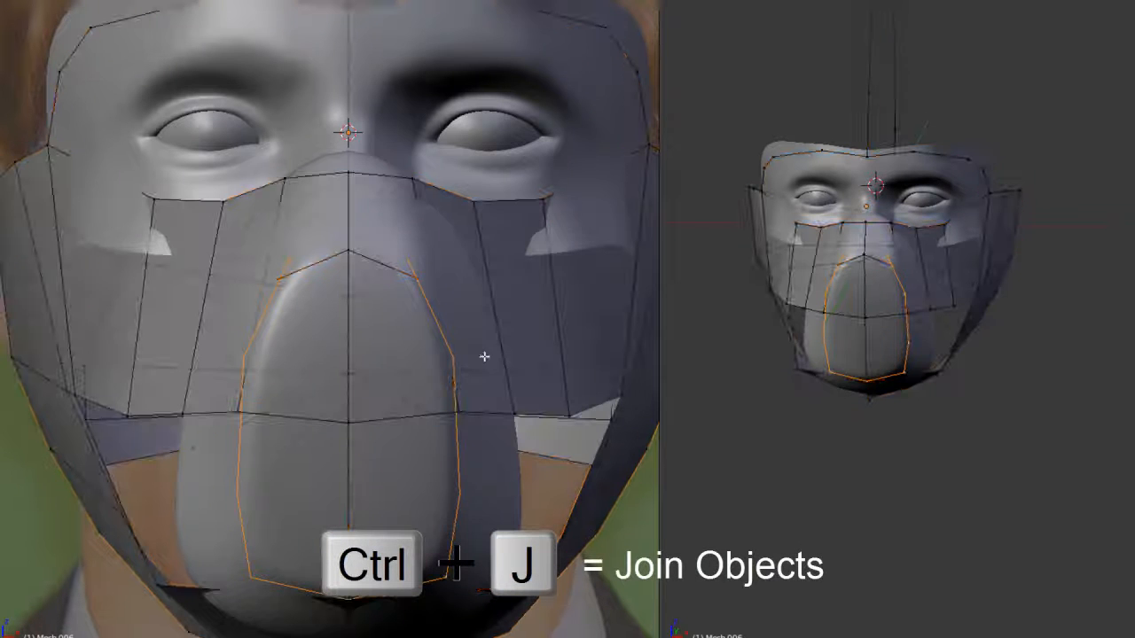
- Merge the end vertex of the nose edge into the upper vertex of the plate outline
right_click(418, 277)
shift+right_click(408, 260)
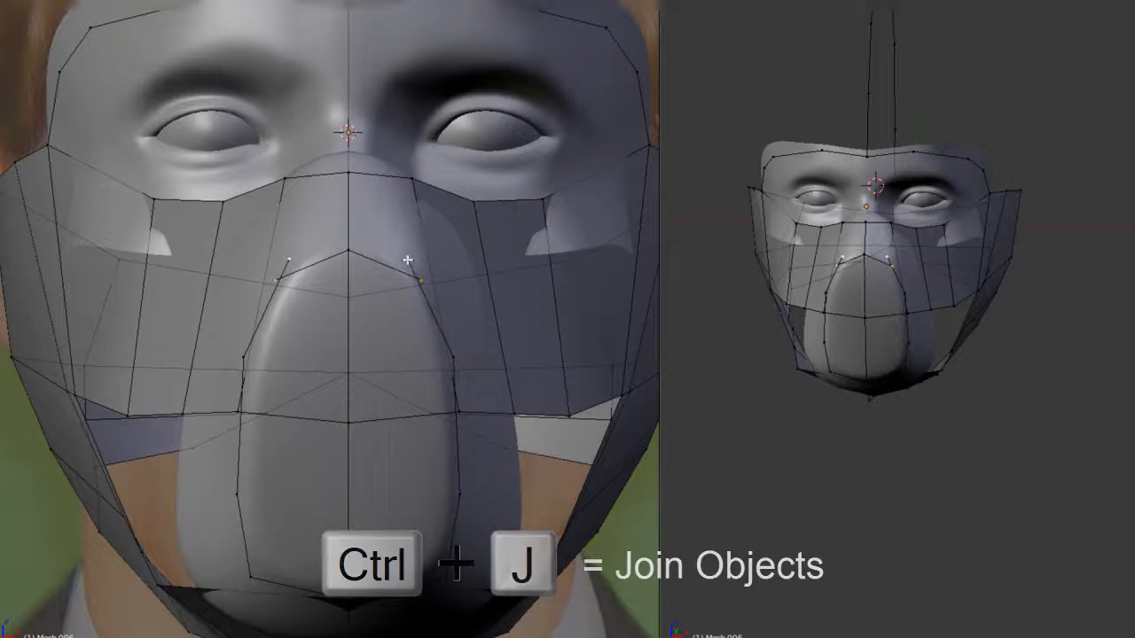
key(alt+m)
click(407, 259)
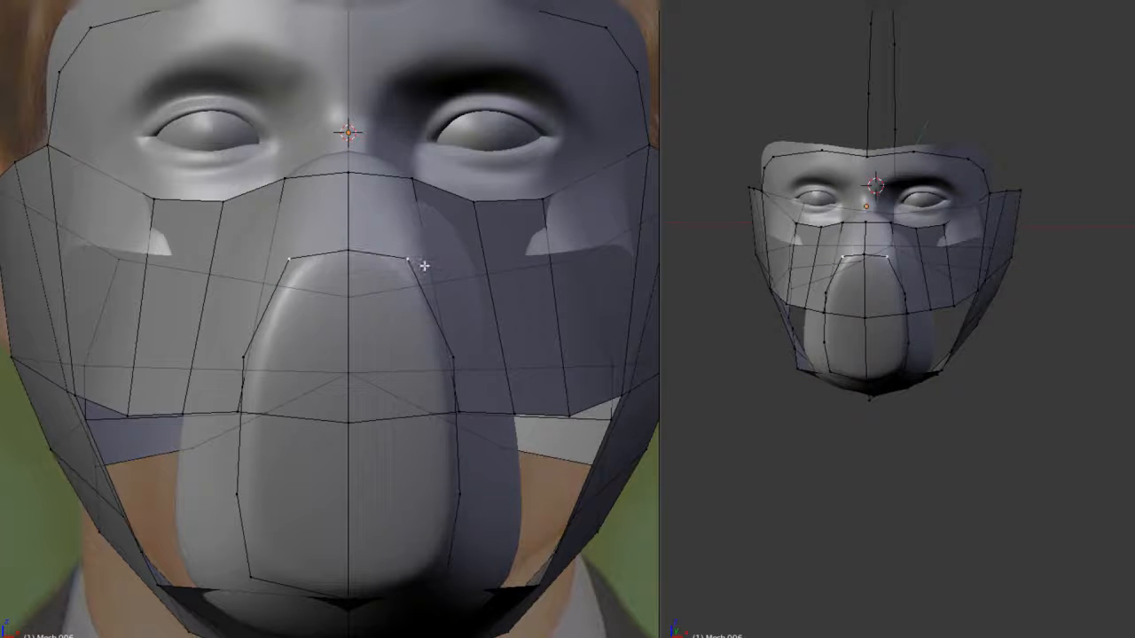
- Merge the front cheek-line vertex into the plate outline's side vertex above it, using At Last
key(Tab)
key(Tab)
middle_drag(486, 319, 383, 297)
right_click(342, 364)
middle_drag(344, 364, 380, 309)
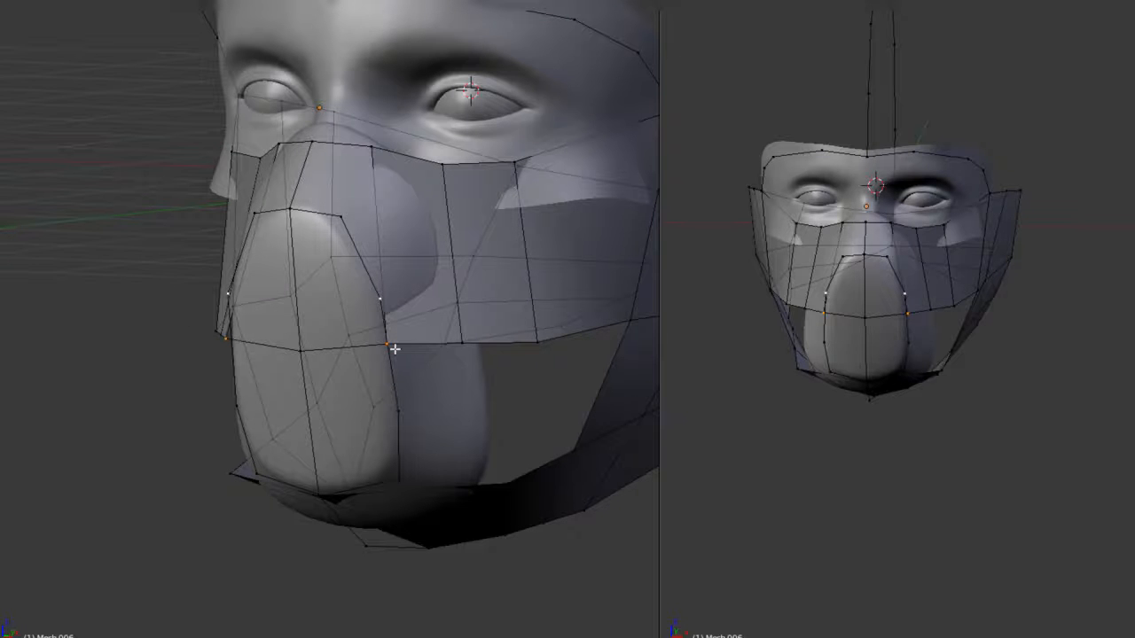
key(alt+m)
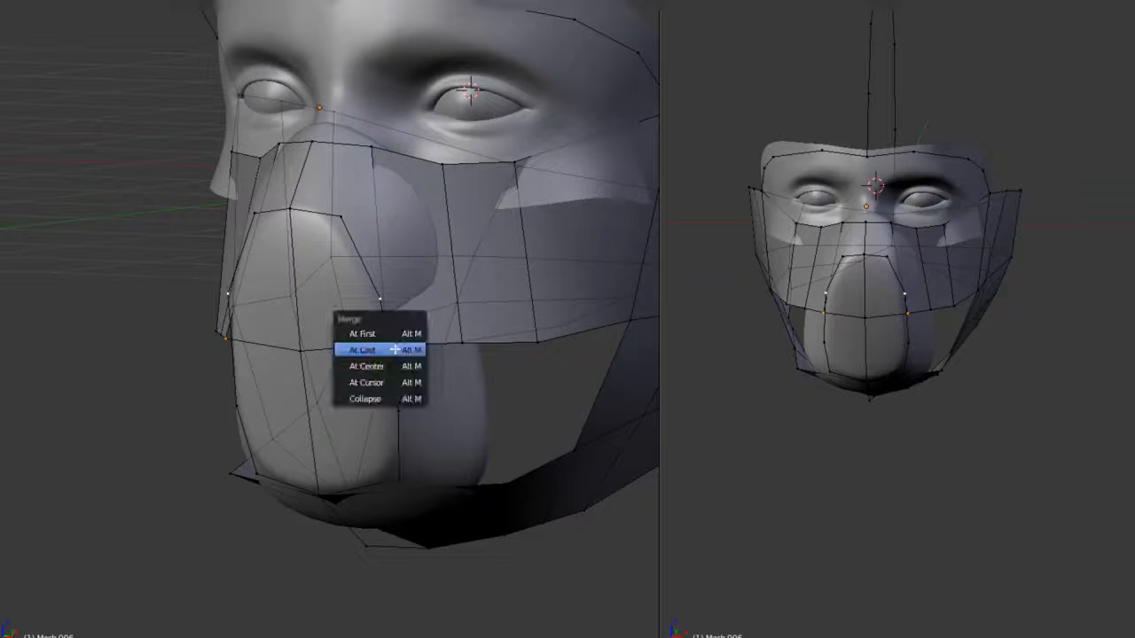
click(394, 350)
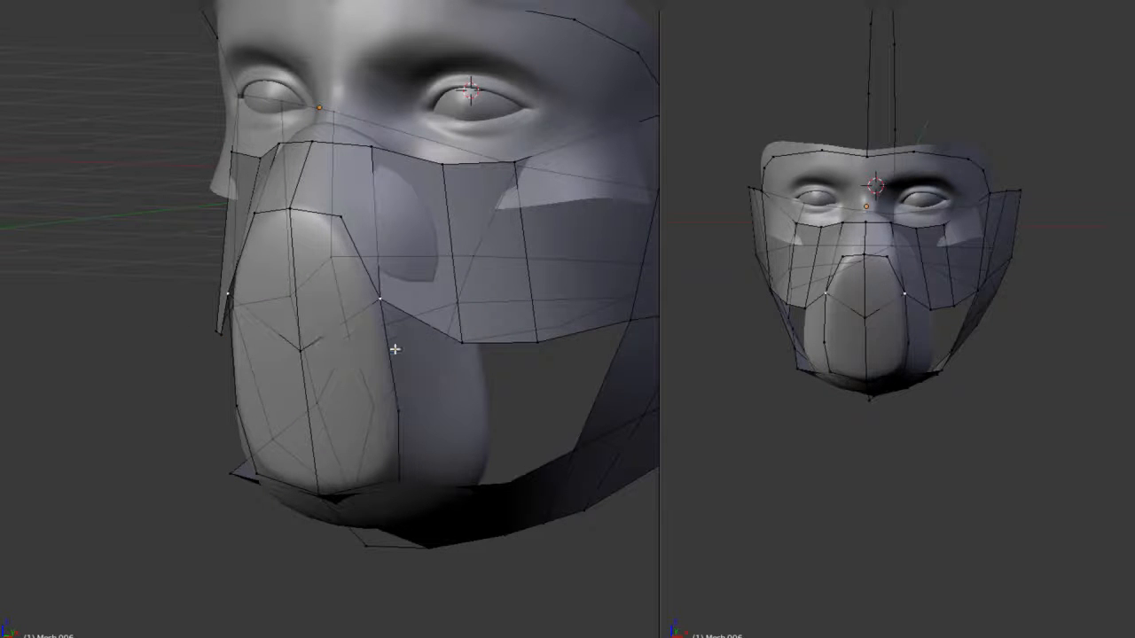
- Delete the V-shaped cross edges through the middle of the plate outline
alt+right_click(365, 308)
key(x)
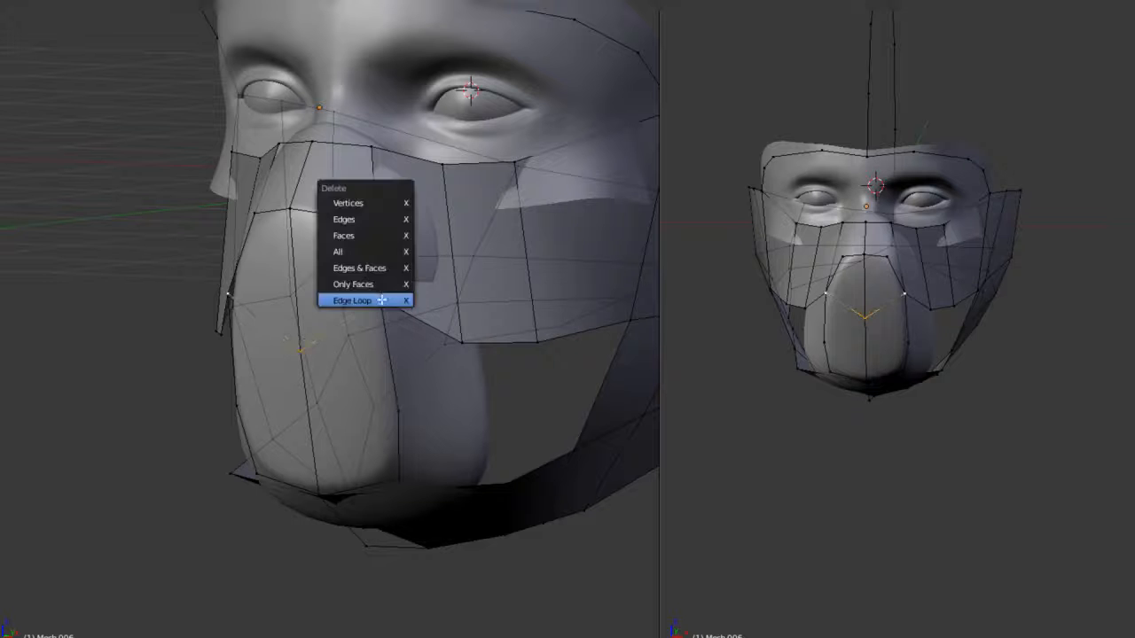
click(379, 219)
key(Tab)
middle_drag(380, 262, 343, 298)
key(Tab)
key(Tab)
key(Tab)
- Subdivide the nose-bridge edges and fill the gap between them and the top of the plate outline
scroll(314, 284, up, 4)
alt+right_click(385, 168)
key(w)
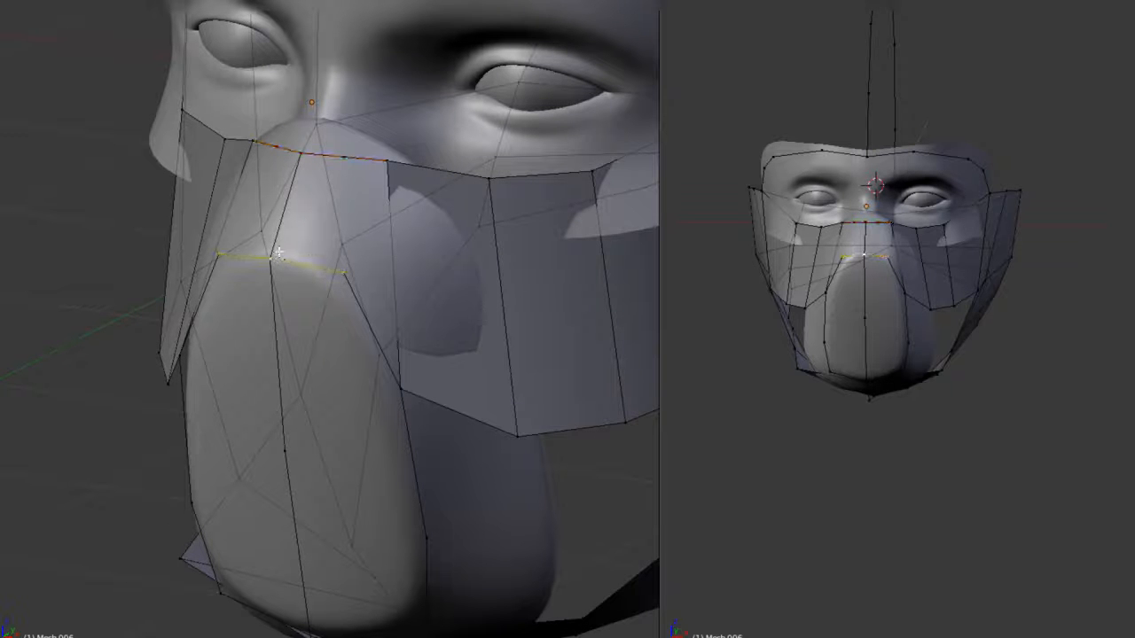
middle_drag(349, 175, 430, 329)
key(f)
key(a)
key(a)
key(a)
key(Tab)
scroll(396, 331, up, 1)
middle_drag(412, 473, 393, 452)
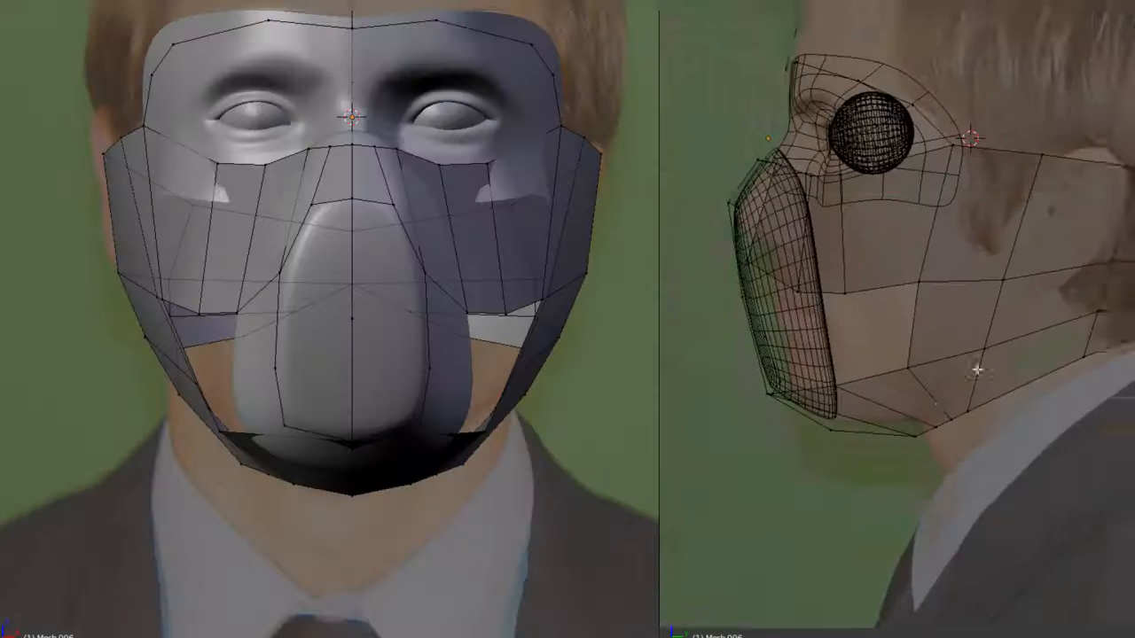
- Reposition two vertices under the chin in the side view to follow the reference jaw
scroll(972, 372, up, 3)
right_click(919, 469)
key(g)
click(956, 473)
right_click(962, 472)
key(g)
click(959, 458)
- Adjust three under-jaw vertices in the front view so the lower wrap curves evenly around the chin
right_click(981, 446)
scroll(509, 527, up, 2)
shift+middle_drag(510, 528, 504, 446)
key(z)
key(g)
middle_click(481, 446)
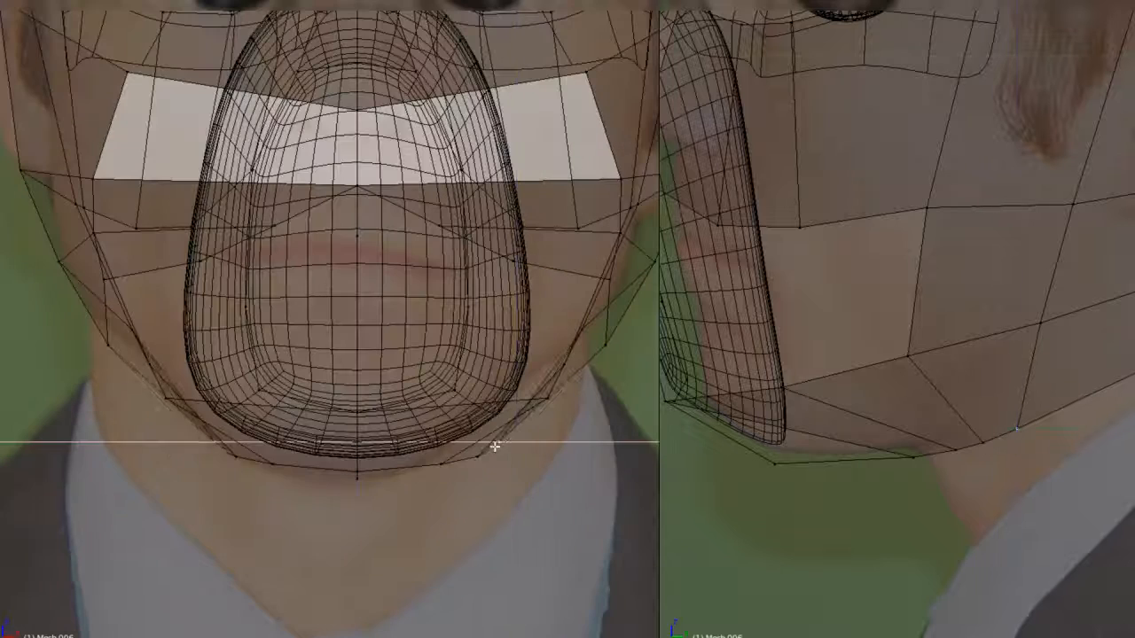
click(493, 446)
right_click(485, 457)
key(g)
click(474, 460)
right_click(442, 468)
key(g)
click(436, 469)
- Shift two lower jaw vertices along X in the front view to even out the wrap's width
middle_drag(789, 381, 958, 269)
key(z)
key(g)
key(z)
key(Tab)
mouse_move(925, 364)
middle_down()
mouse_move(957, 299)
mouse_move(854, 422)
mouse_move(918, 378)
mouse_move(951, 375)
mouse_move(891, 329)
mouse_move(873, 344)
middle_up()
key(Tab)
key(KP_3)
scroll(481, 350, down, 3)
shift+middle_drag(543, 317, 502, 374)
shift+middle_drag(866, 369, 822, 515)
key(g)
key(x)
click(481, 385)
right_click(460, 396)
key(g)
key(x)
click(450, 398)
- Move two further vertices on the underside of the wrap along the X axis
key(Tab)
scroll(917, 391, up, 3)
right_click(886, 357)
key(g)
key(x)
click(532, 441)
right_click(375, 463)
key(g)
key(x)
click(383, 469)
- Move the lower rim vertex beside the neck and its neighbour along X to refine the rear jaw width
middle_drag(931, 443, 960, 375)
right_click(970, 376)
key(g)
key(x)
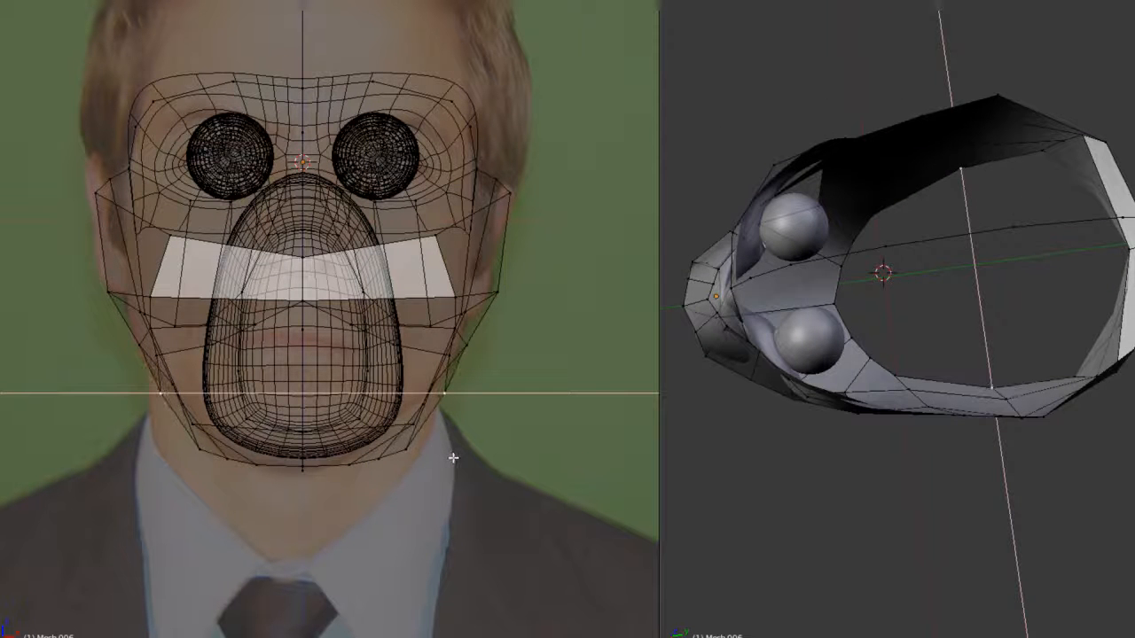
click(478, 379)
right_click(482, 372)
key(g)
key(x)
click(491, 384)
- Reposition a lower side vertex, then adjust it and a neighbouring jaw vertex along X in the front view
middle_drag(894, 438, 913, 455)
scroll(906, 467, up, 5)
key(g)
click(929, 455)
key(g)
key(x)
click(512, 448)
right_click(442, 388)
key(g)
key(x)
click(452, 403)
- Check the wrap's shape outside mesh editing and move one more jaw vertex along X
middle_drag(842, 399, 925, 426)
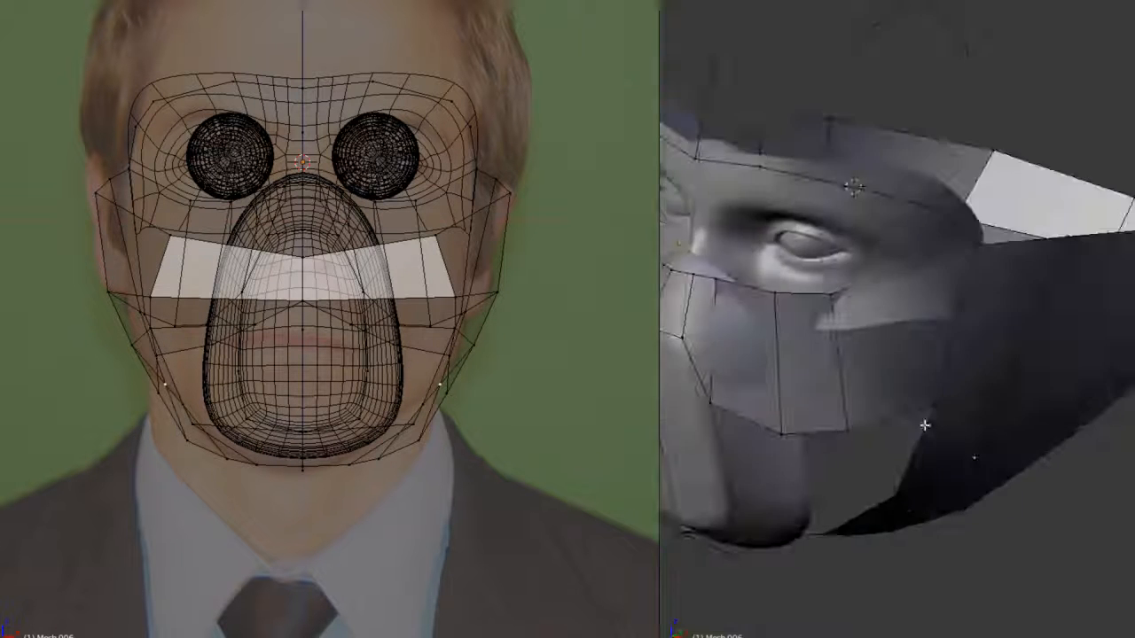
scroll(922, 421, down, 4)
key(Tab)
scroll(865, 384, up, 2)
mouse_move(865, 385)
middle_down()
mouse_move(939, 364)
mouse_move(930, 311)
mouse_move(848, 372)
middle_up()
key(Tab)
key(KP_3)
right_click(431, 438)
key(z)
scroll(443, 461, up, 3)
shift+middle_drag(478, 533, 317, 387)
key(z)
key(g)
key(x)
click(471, 388)
- Add an edge loop along the lower jaw band and merge its end vertex with the neighbouring vertex
key(z)
scroll(349, 327, down, 2)
key(a)
key(a)
key(a)
key(ctrl+r)
click(329, 387)
click(329, 387)
right_click(307, 382)
shift+right_click(298, 391)
scroll(312, 419, up, 4)
scroll(312, 419, down, 2)
key(alt+m)
click(380, 414)
- Reposition the new loop's front vertex under the jaw in the front view and leave mesh editing
middle_drag(380, 414, 446, 377)
key(z)
scroll(878, 413, up, 3)
right_click(886, 454)
key(KP_1)
key(z)
key(g)
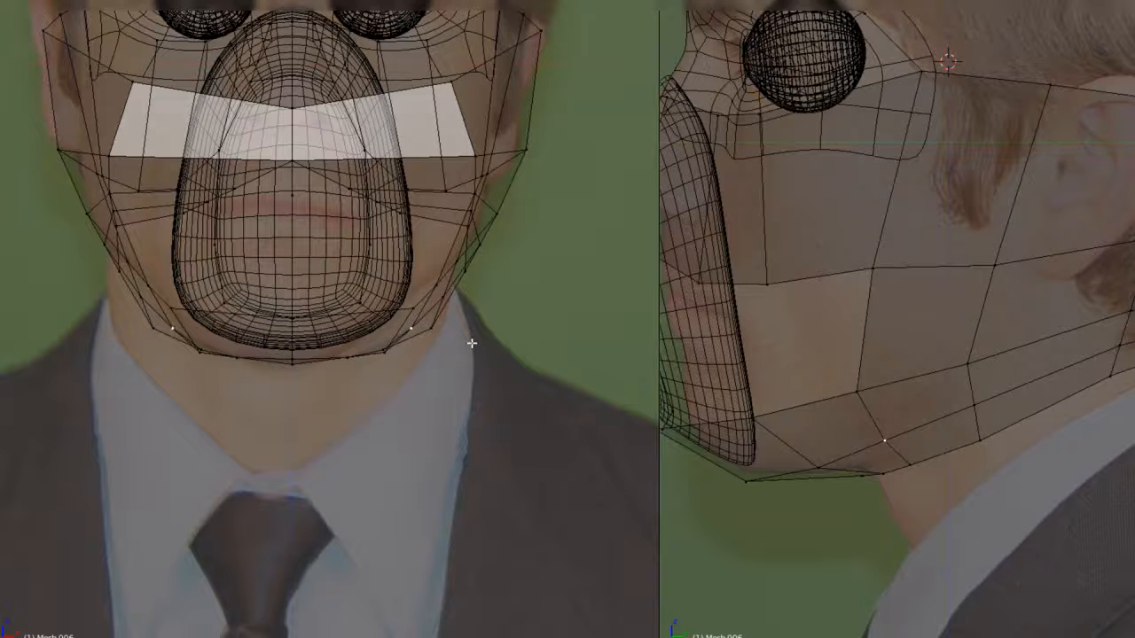
click(413, 356)
key(Tab)
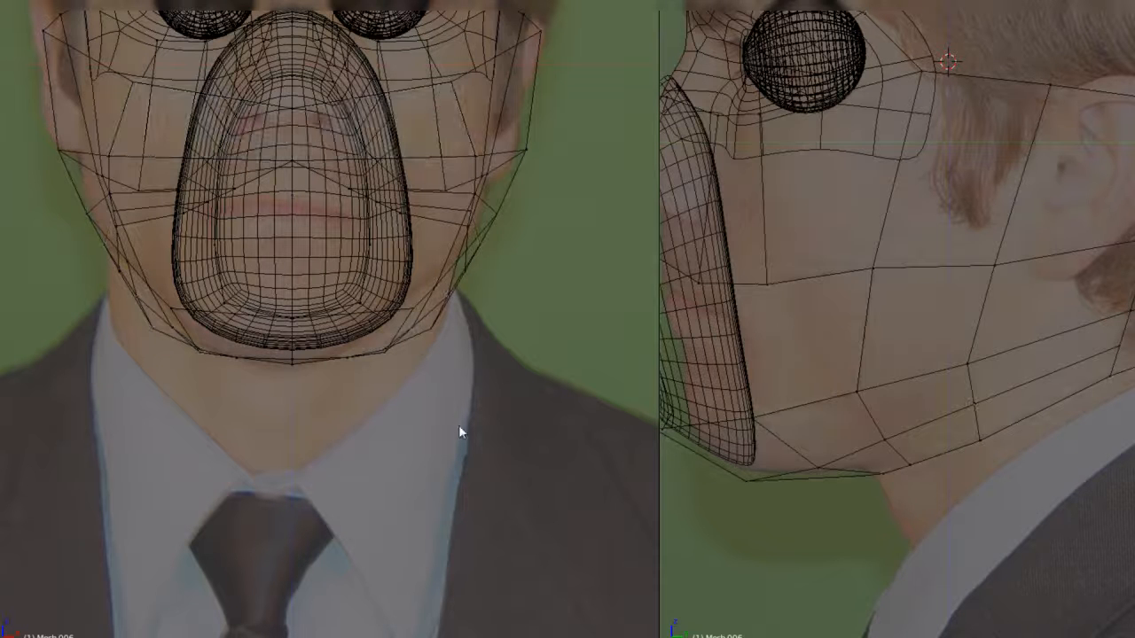
- Set the front background image's X offset to 0.230 to centre the reference on the model
key(n)
scroll(551, 347, down, 3)
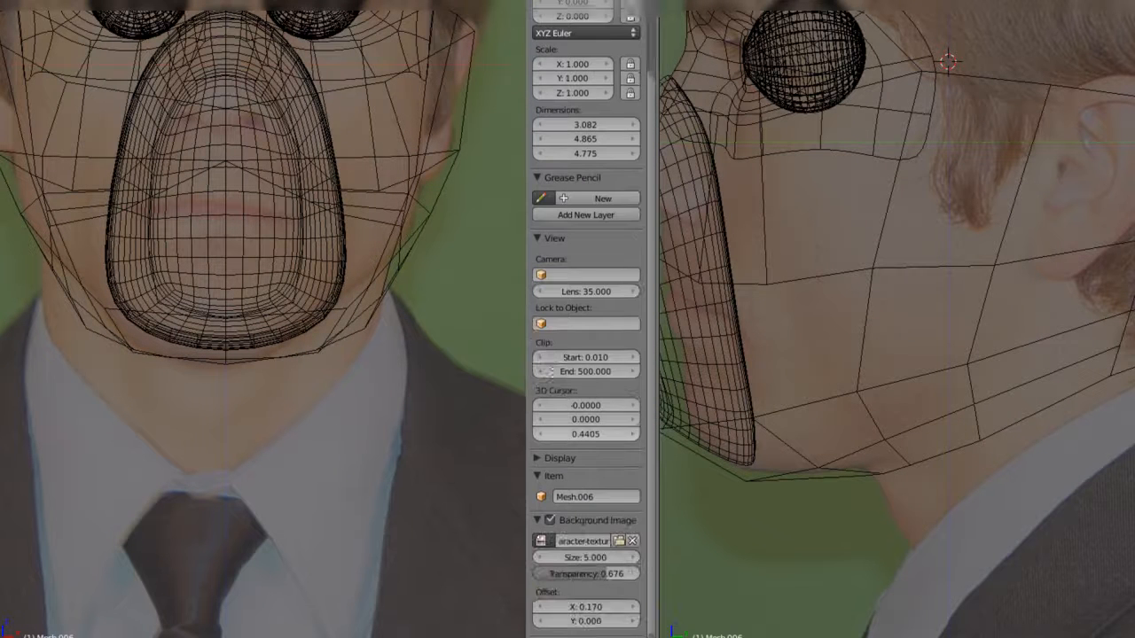
drag(567, 600, 605, 600)
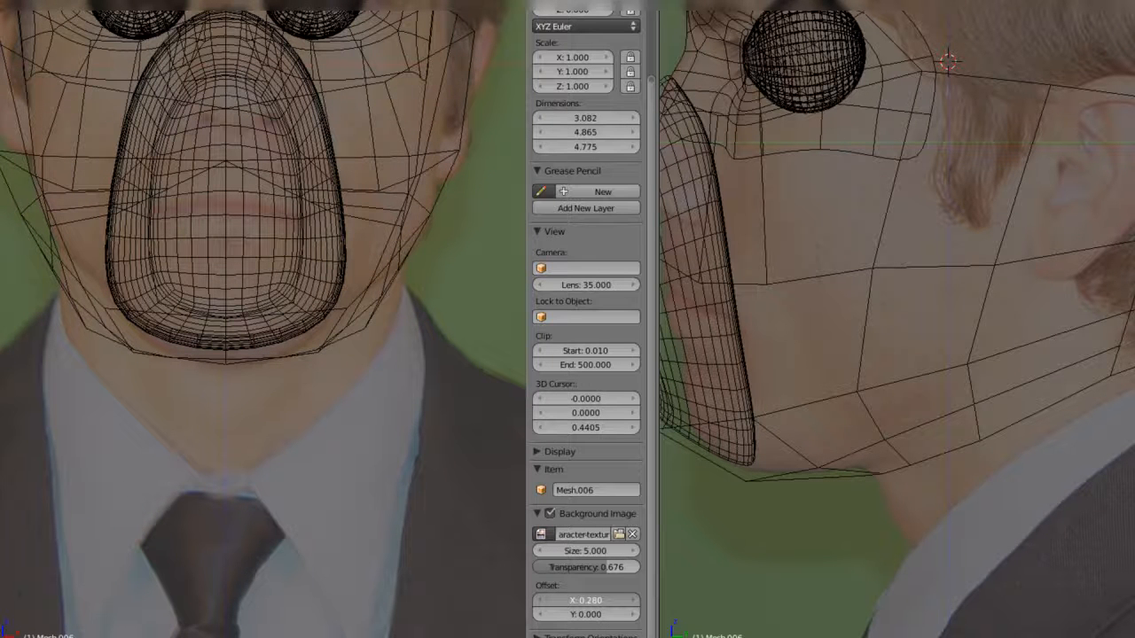
drag(604, 601, 592, 600)
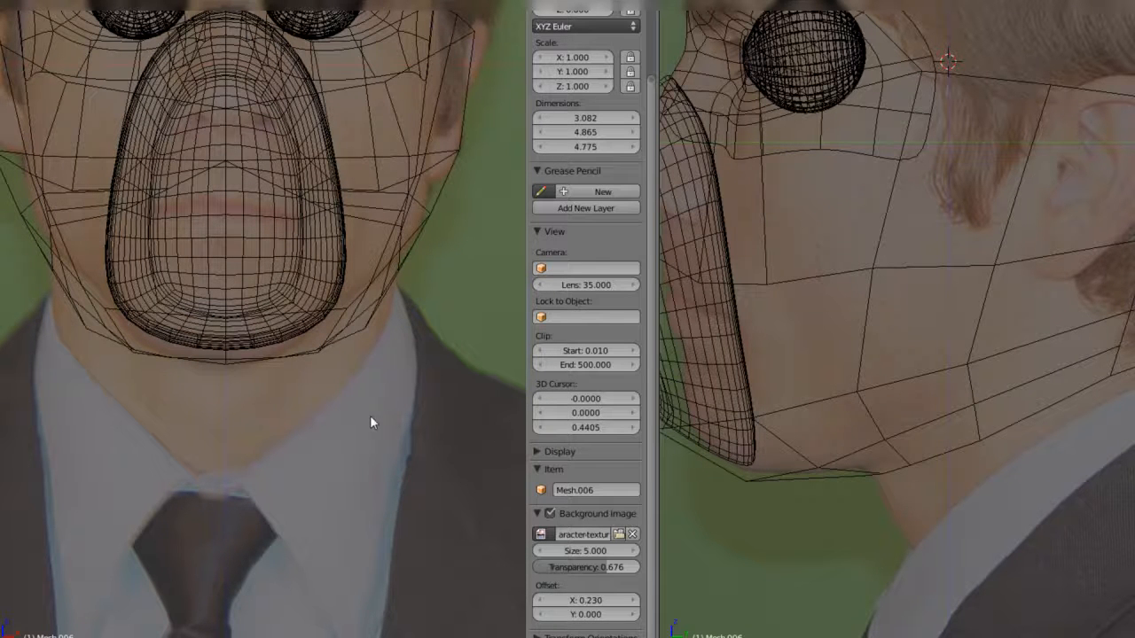
key(n)
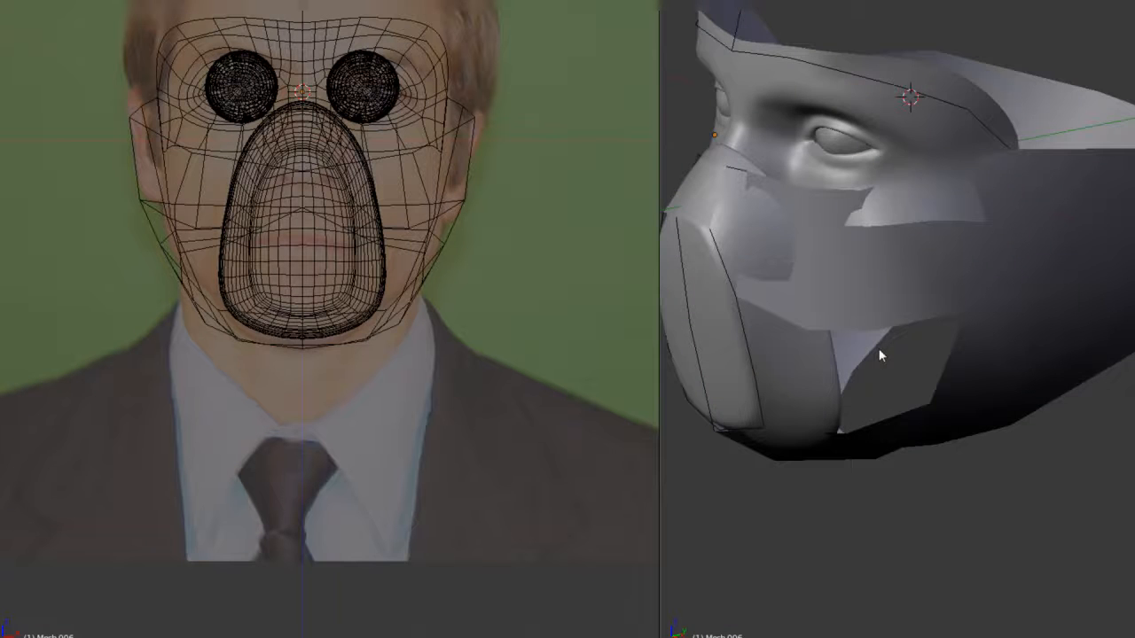
- Merge the neighbouring vertices where the lower wrap meets the mouth guard near the chin
scroll(873, 362, down, 2)
scroll(871, 369, up, 1)
middle_drag(870, 374, 862, 316)
key(Tab)
key(z)
key(z)
scroll(869, 329, up, 2)
click(846, 361)
key(alt+m)
click(866, 369)
- Nudge the vertex beside the mouth guard to smooth the lower front of the wrap
right_click(757, 344)
middle_drag(851, 372, 872, 424)
right_click(797, 288)
key(g)
click(805, 289)
middle_drag(906, 330, 889, 301)
scroll(872, 341, down, 3)
key(Tab)
key(Tab)
scroll(871, 305, up, 3)
- Subdivide the edge between the cheek panel's lower front corner and the jaw vertex below it
right_click(889, 301)
shift+right_click(929, 236)
middle_drag(931, 236, 919, 332)
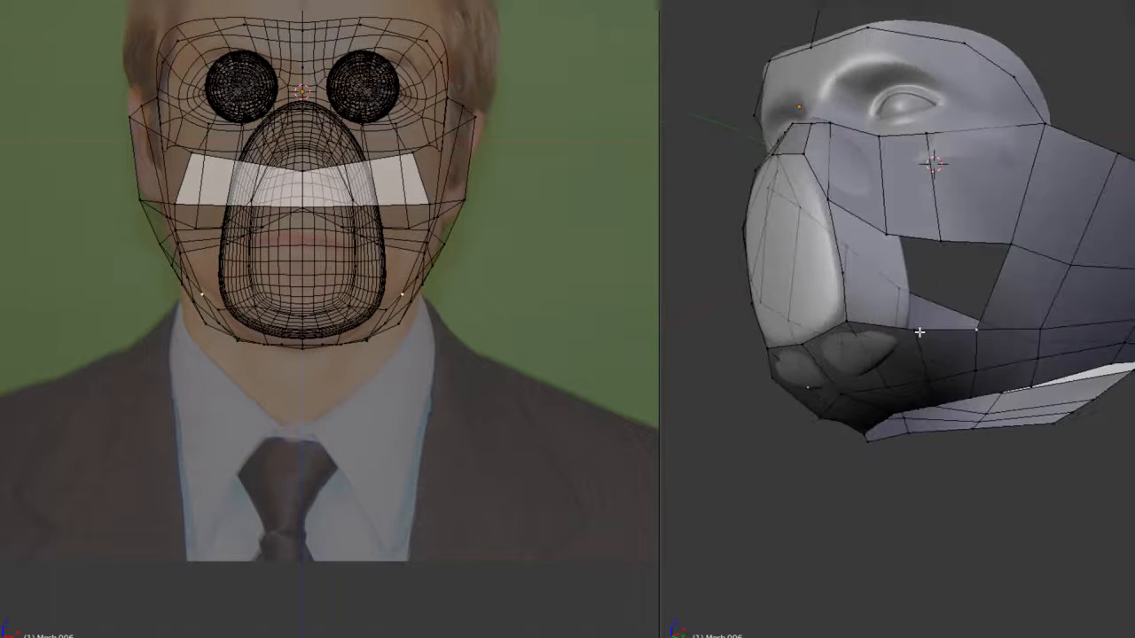
key(w)
click(890, 236)
middle_drag(890, 266, 768, 336)
key(s)
middle_drag(837, 357, 859, 235)
scroll(1026, 266, up, 4)
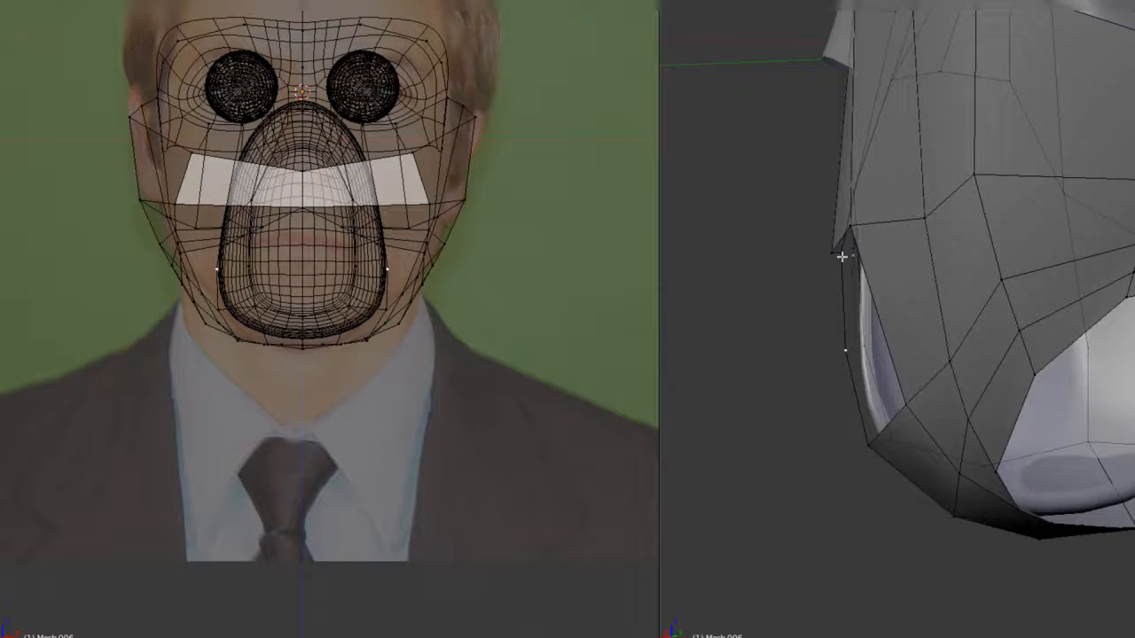
- Fill the gap between the cheek panel and the side of the mouth guard with a face
right_drag(835, 268, 843, 273)
right_drag(876, 228, 892, 236)
middle_drag(892, 236, 858, 294)
right_click(816, 213)
shift+right_click(941, 269)
middle_drag(938, 276, 929, 248)
shift+right_click(849, 338)
shift+right_click(971, 343)
key(f)
- Fill the next gap along the mouth guard towards the jaw with a face and clear the selection
right_click(860, 434)
shift+right_click(1002, 443)
scroll(931, 399, down, 3)
right_click(928, 390)
shift+right_click(851, 385)
shift+right_click(843, 332)
key(f)
mouse_move(944, 353)
middle_down()
mouse_move(900, 365)
mouse_move(945, 354)
mouse_move(931, 388)
middle_up()
key(Tab)
key(Tab)
key(a)
click(929, 389)
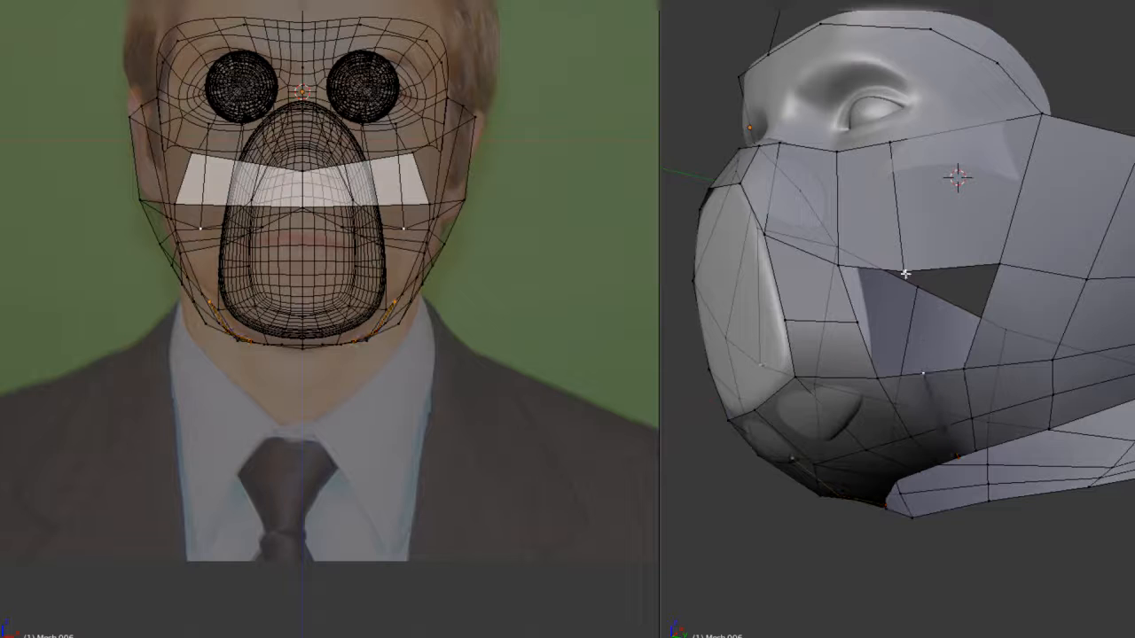
- Reposition the vertex at the cheek gap and fill the neighbouring faces between the cheek panel and the jaw
right_click(912, 314)
middle_drag(911, 313, 759, 338)
key(shift+space)
scroll(881, 213, up, 4)
middle_drag(922, 212, 881, 213)
key(g)
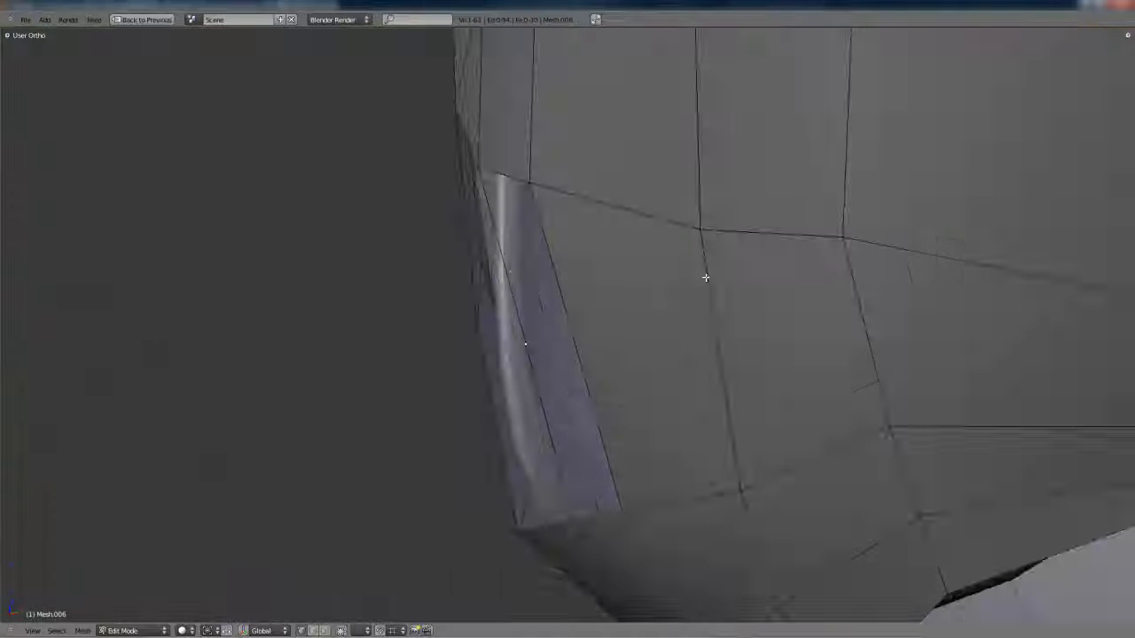
click(680, 267)
scroll(680, 268, down, 4)
middle_drag(680, 267, 531, 257)
key(f)
shift+right_click(604, 416)
key(f)
- Add an edge loop along the side of the jaw and adjust it with Shrink/Fatten to round the wrap
middle_drag(647, 359, 665, 307)
scroll(661, 338, down, 4)
key(Tab)
scroll(651, 333, up, 2)
key(Tab)
key(ctrl+r)
click(650, 320)
key(alt+s)
click(743, 322)
key(alt+s)
click(743, 342)
- Shrink/Fatten individual vertices along the jaw loop so the wrap follows the reference's jawline in front view
key(KP_3)
key(z)
key(z)
key(alt+s)
click(719, 321)
key(KP_3)
key(shift+space)
scroll(484, 221, up, 4)
scroll(709, 334, up, 4)
key(alt+s)
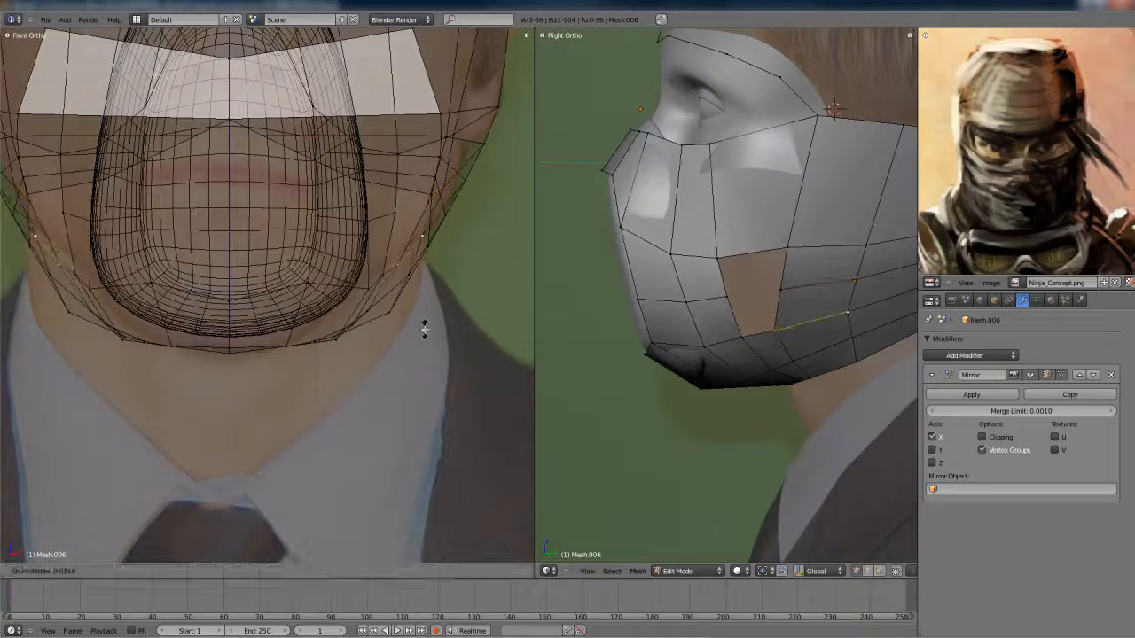
click(427, 331)
right_click(853, 338)
shift+right_click(795, 359)
key(alt+s)
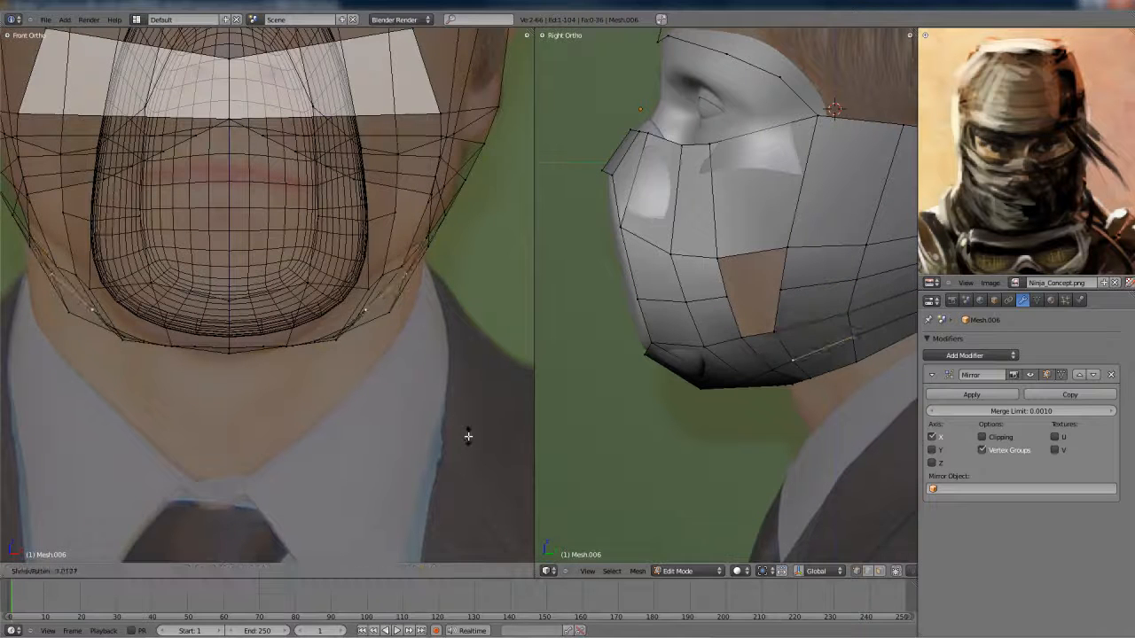
click(468, 435)
key(z)
- Close the remaining cheek opening with a lower and an upper face, and return to Object Mode
key(Tab)
middle_drag(464, 416, 256, 360)
scroll(262, 337, up, 3)
key(Tab)
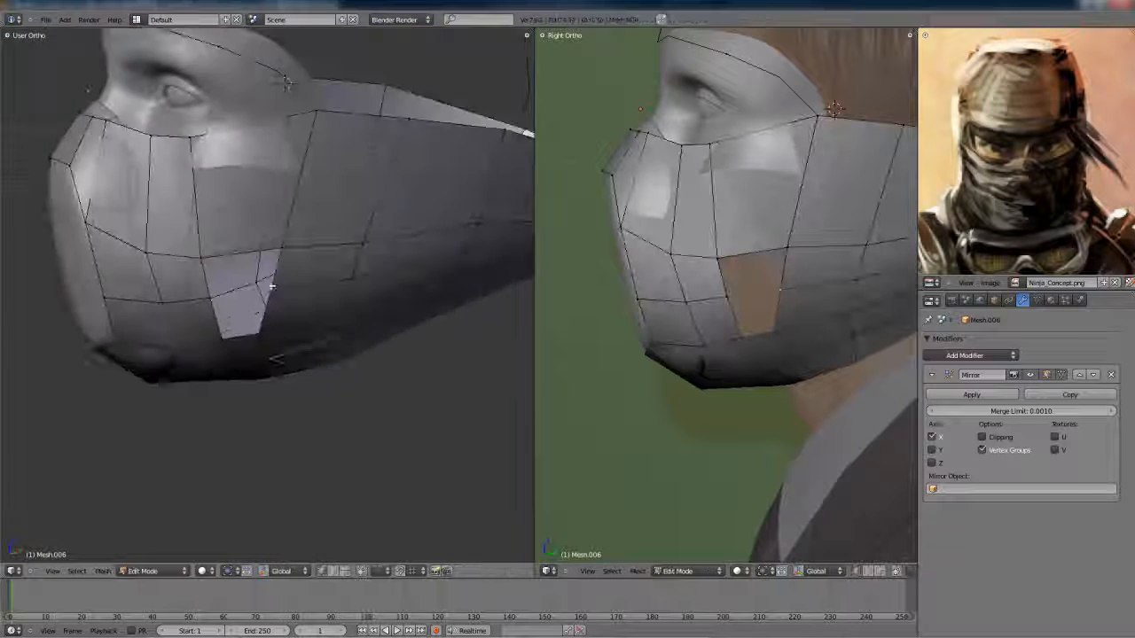
right_click(334, 281)
shift+right_click(307, 347)
shift+right_click(261, 352)
shift+right_click(251, 291)
key(f)
right_click(252, 292)
shift+right_click(334, 279)
shift+right_click(351, 219)
shift+right_click(243, 236)
key(f)
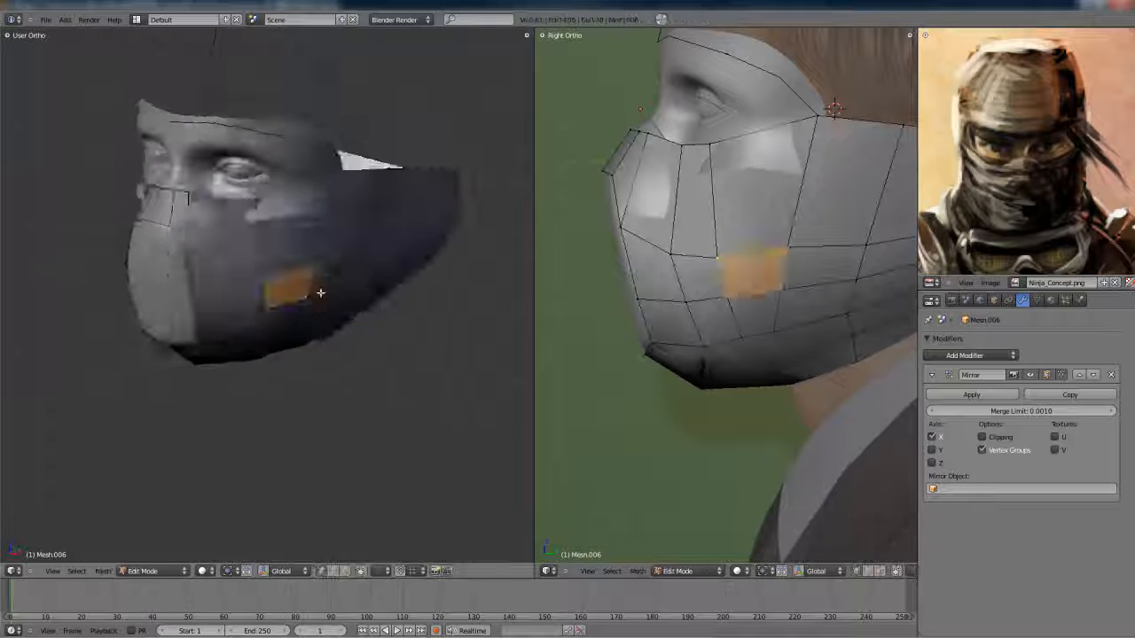
key(Tab)
mouse_move(320, 329)
middle_down()
mouse_move(380, 334)
mouse_move(314, 332)
mouse_move(328, 333)
middle_up()
key(KP_1)
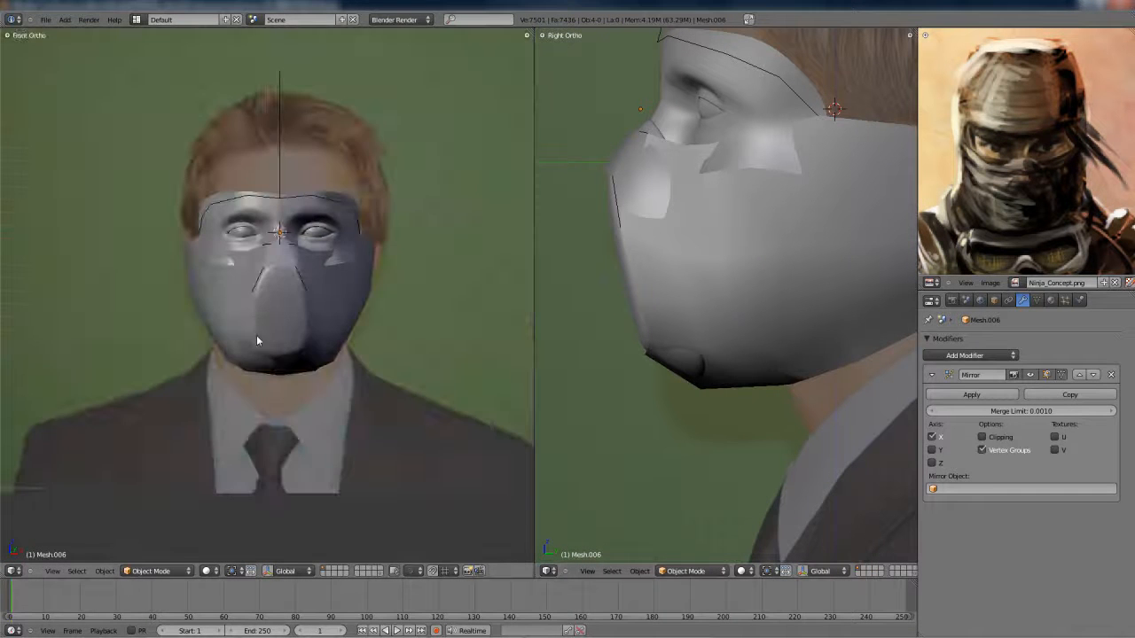
- Select the wrap and darken its material's diffuse colour to dark grey
scroll(256, 335, up, 3)
right_click(372, 346)
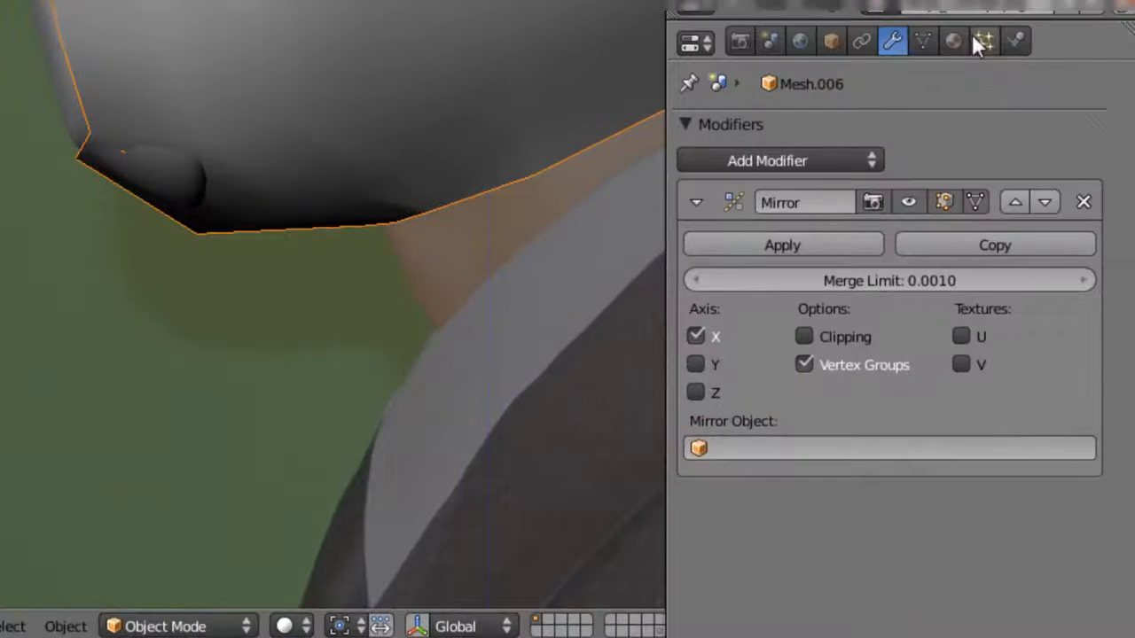
click(1052, 301)
click(812, 216)
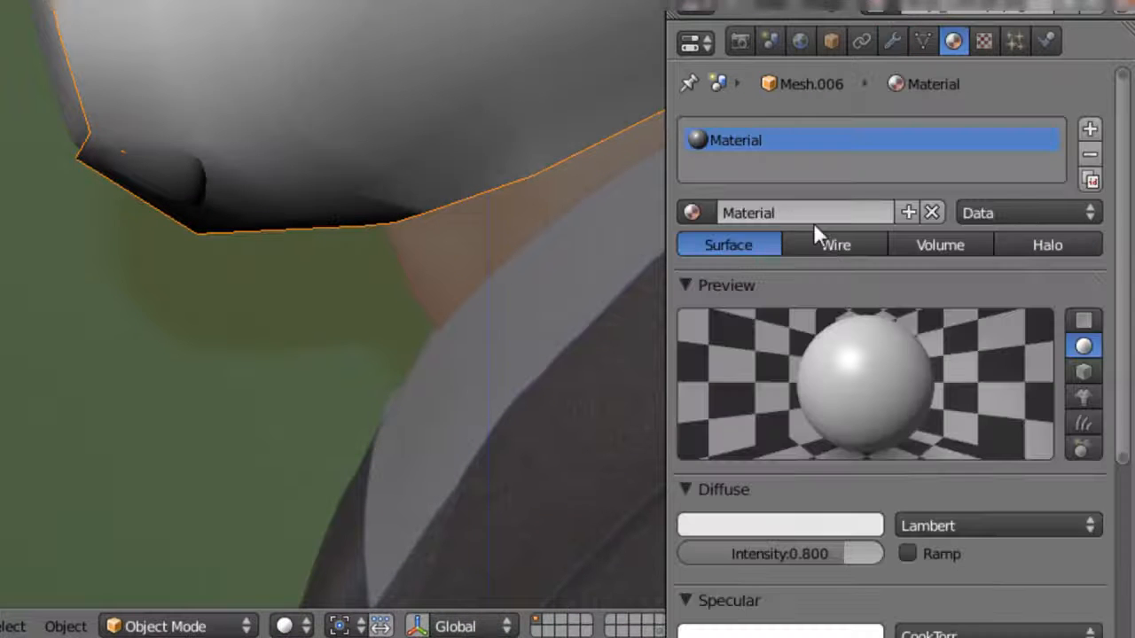
click(773, 522)
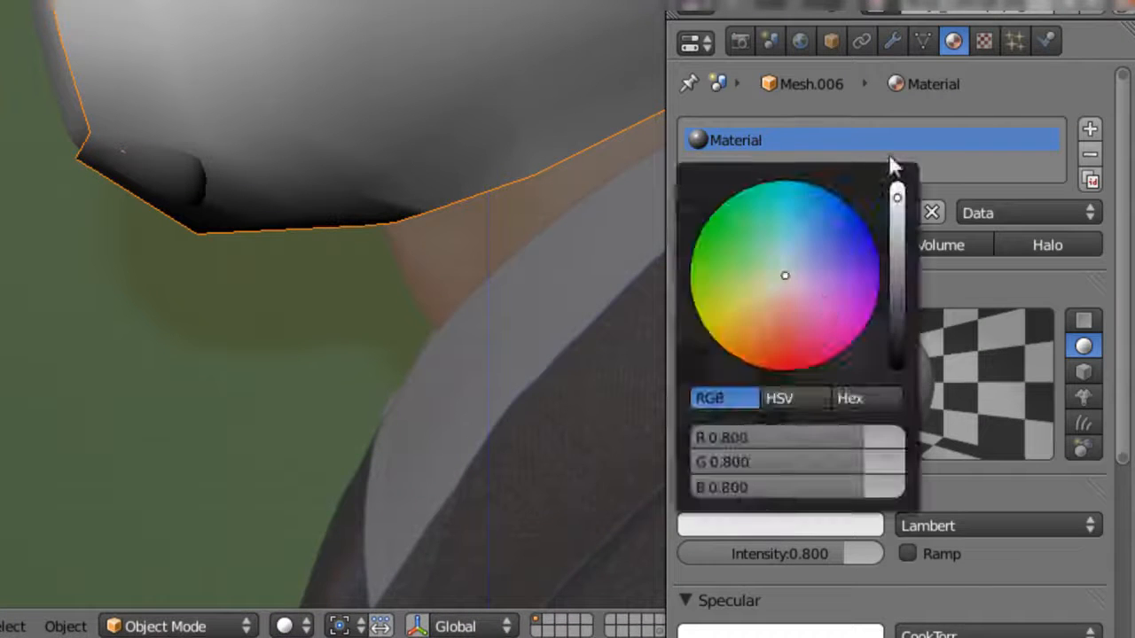
click(835, 526)
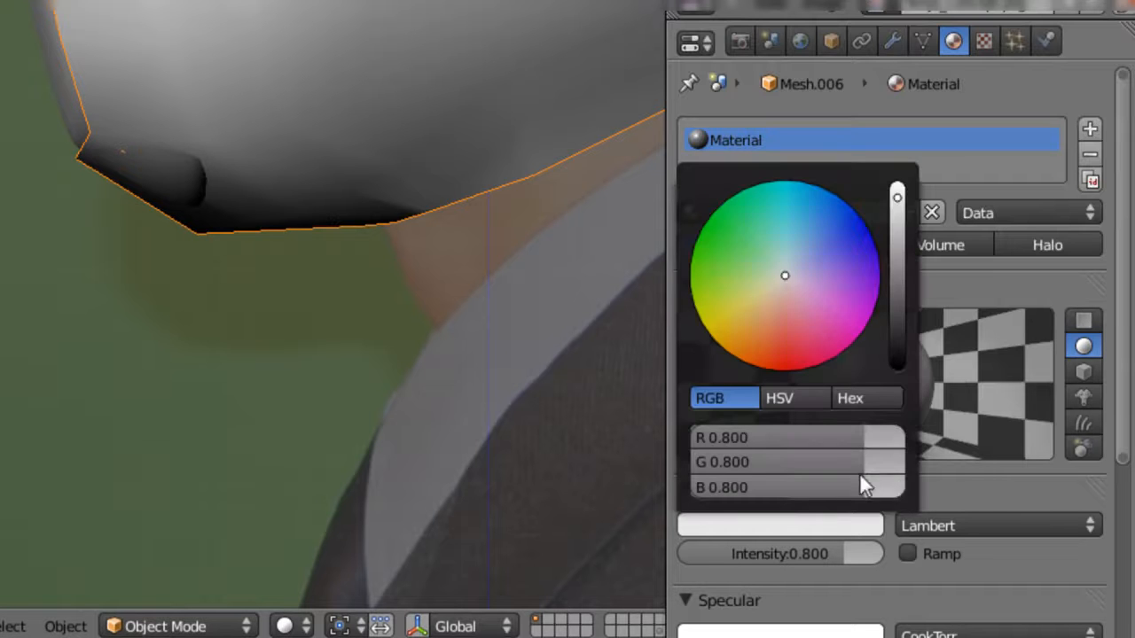
drag(905, 333, 909, 278)
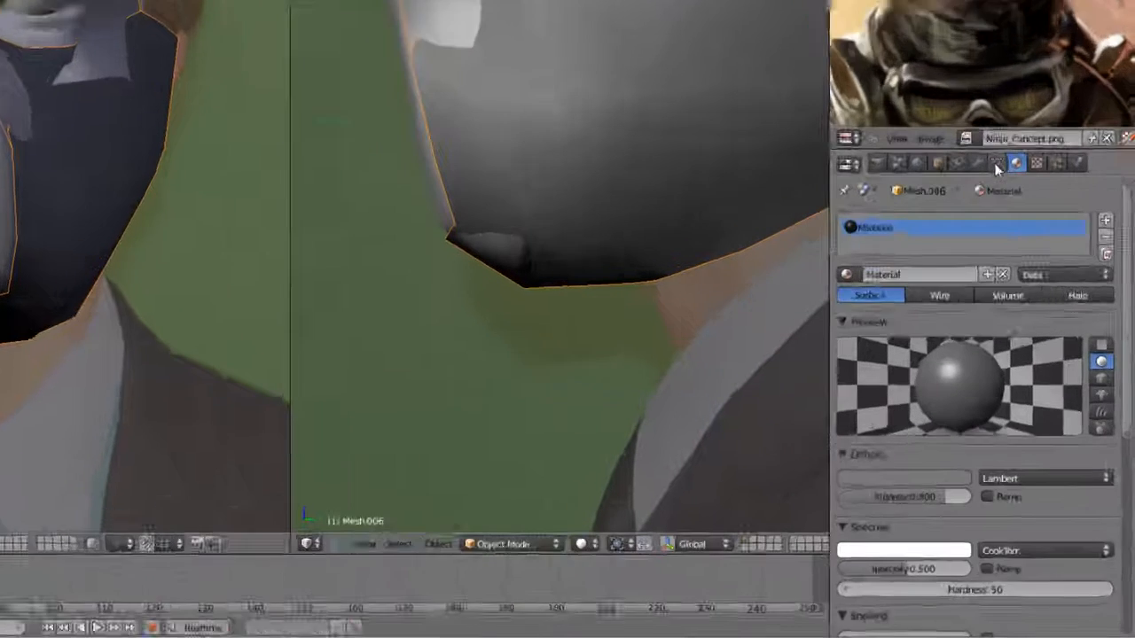
- Add a Subdivision Surface modifier to the wrap with two view subdivisions
click(1022, 300)
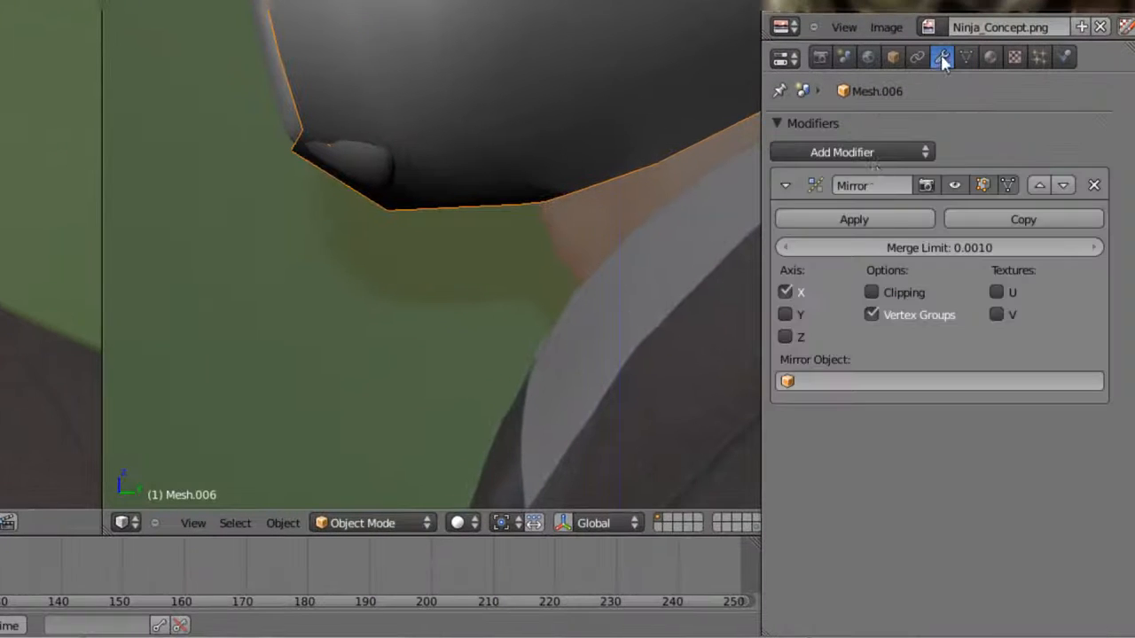
click(853, 152)
click(557, 395)
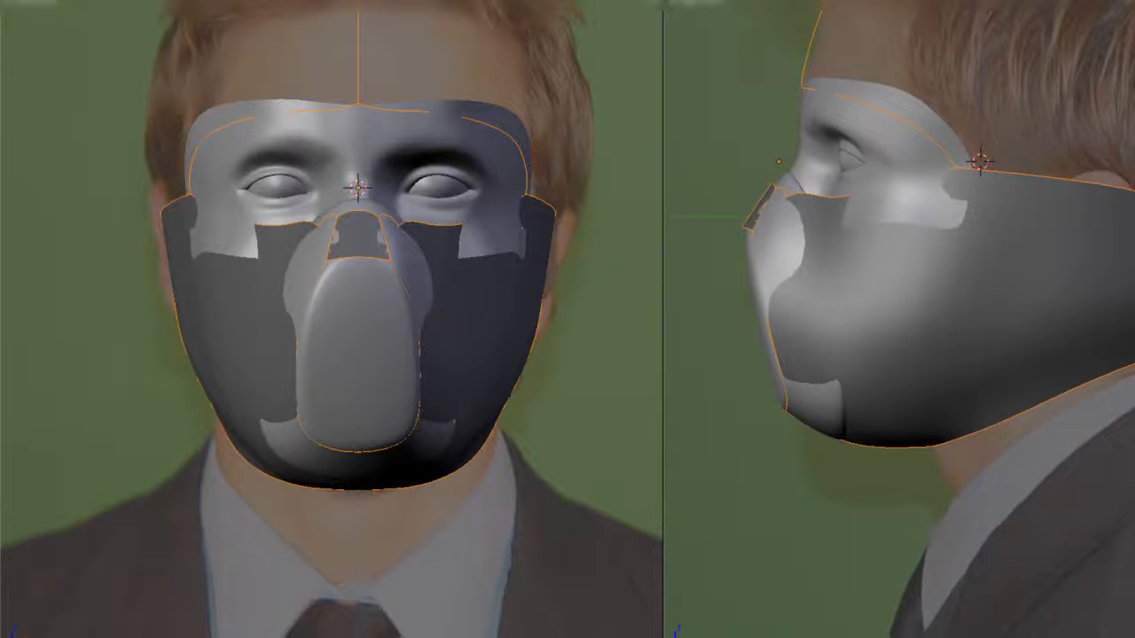
key(z)
mouse_move(861, 323)
shift+middle_down()
mouse_move(799, 383)
mouse_move(904, 388)
mouse_move(883, 376)
mouse_move(1001, 372)
mouse_move(1008, 398)
mouse_move(922, 367)
shift+middle_up()
key(z)
- Reposition the wrap's vertices at the lower tip of the mouth guard in side view
key(Tab)
scroll(912, 354, up, 6)
right_click(1008, 398)
key(KP_3)
scroll(922, 367, up, 2)
key(z)
key(z)
mouse_move(943, 404)
middle_down()
mouse_move(754, 322)
mouse_move(835, 336)
middle_up()
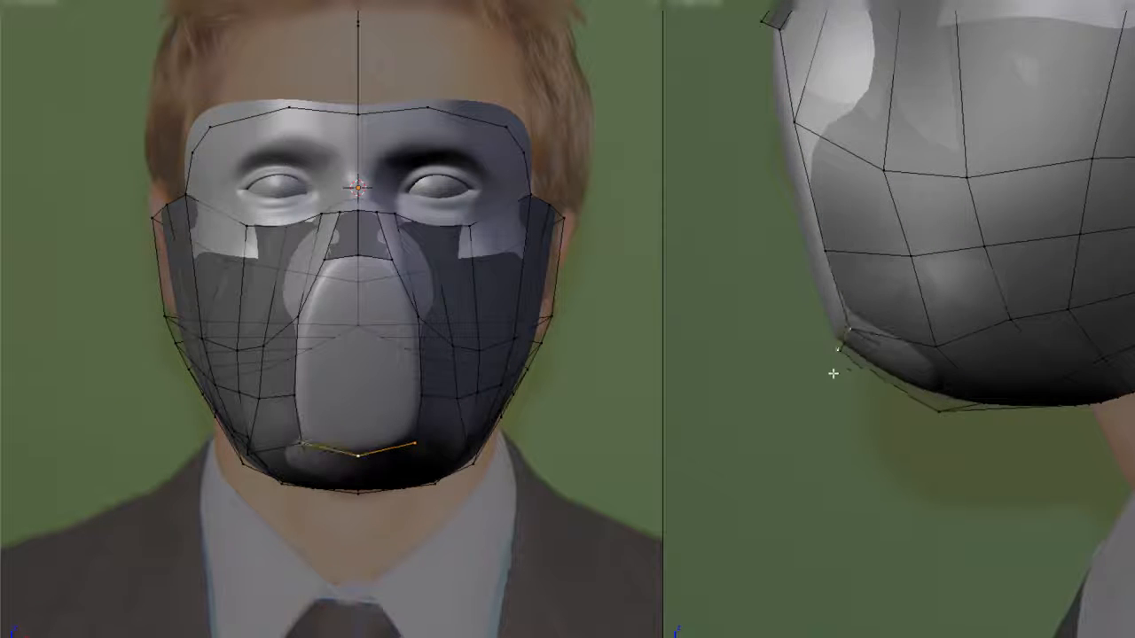
- Adjust the vertices on the underside of the chin in side view
key(z)
right_click(944, 421)
key(z)
key(g)
click(939, 434)
key(z)
right_click(995, 411)
key(z)
key(g)
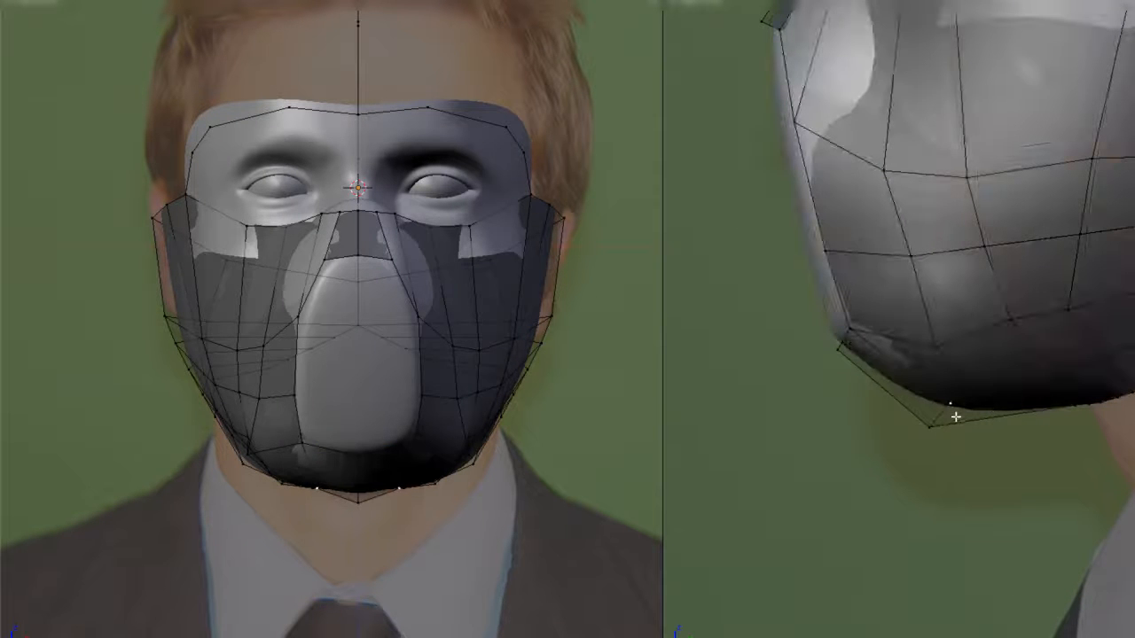
middle_drag(537, 332, 463, 465)
click(979, 434)
- Refine the lower jaw vertices and even out the row along the wrap's edge beneath the chin
middle_drag(443, 399, 494, 382)
key(Tab)
key(Tab)
right_click(483, 385)
key(KP_1)
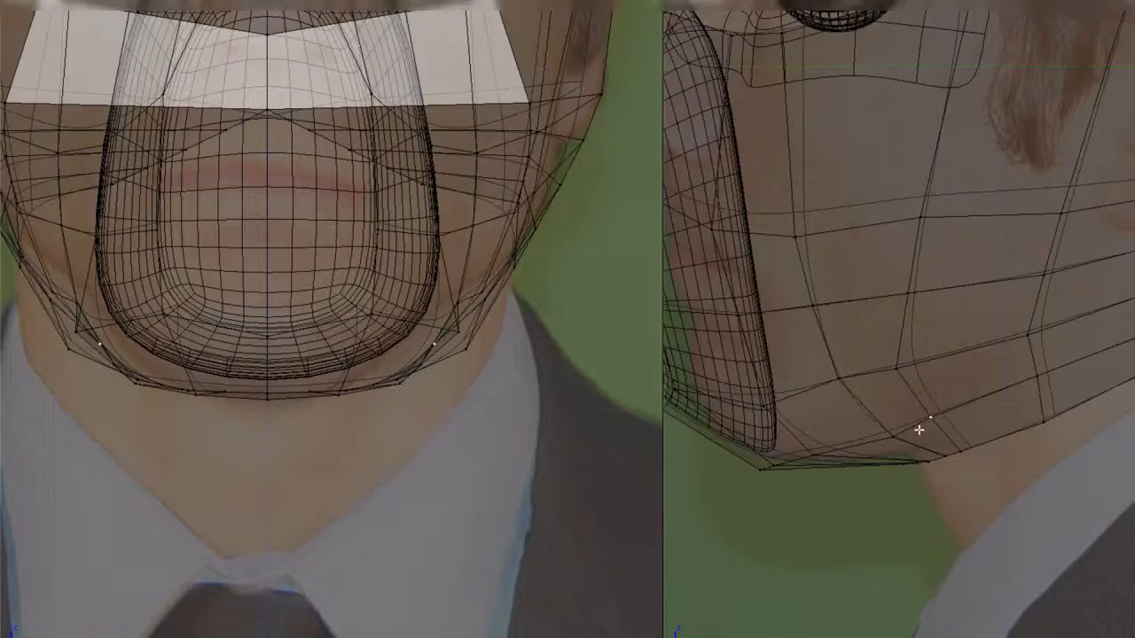
middle_drag(917, 431, 956, 409)
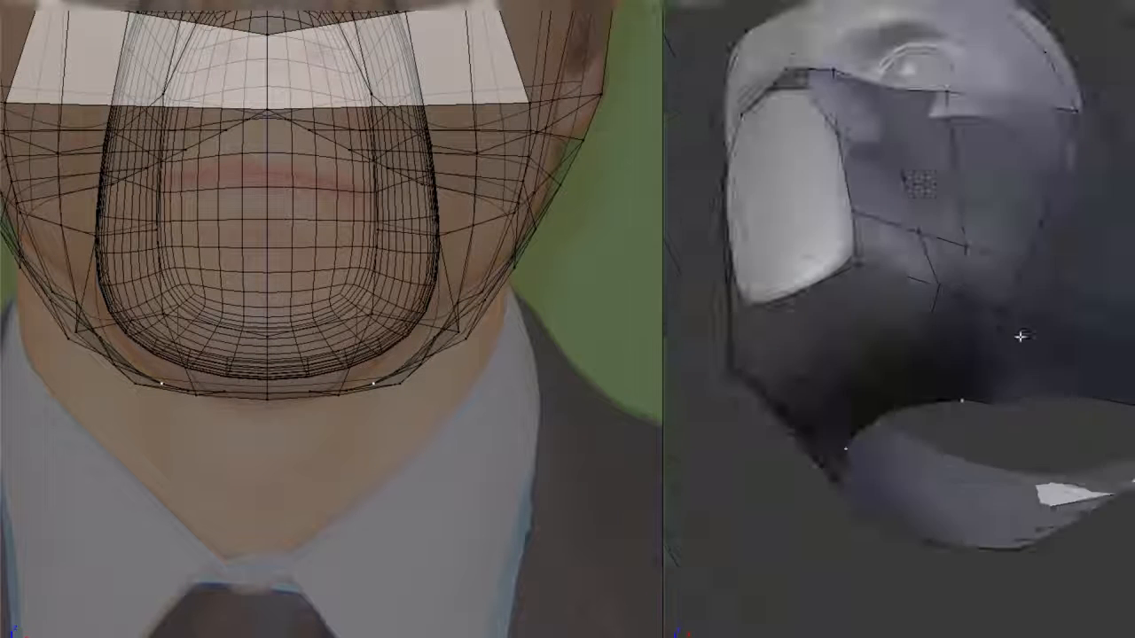
scroll(970, 405, up, 5)
key(w)
click(993, 524)
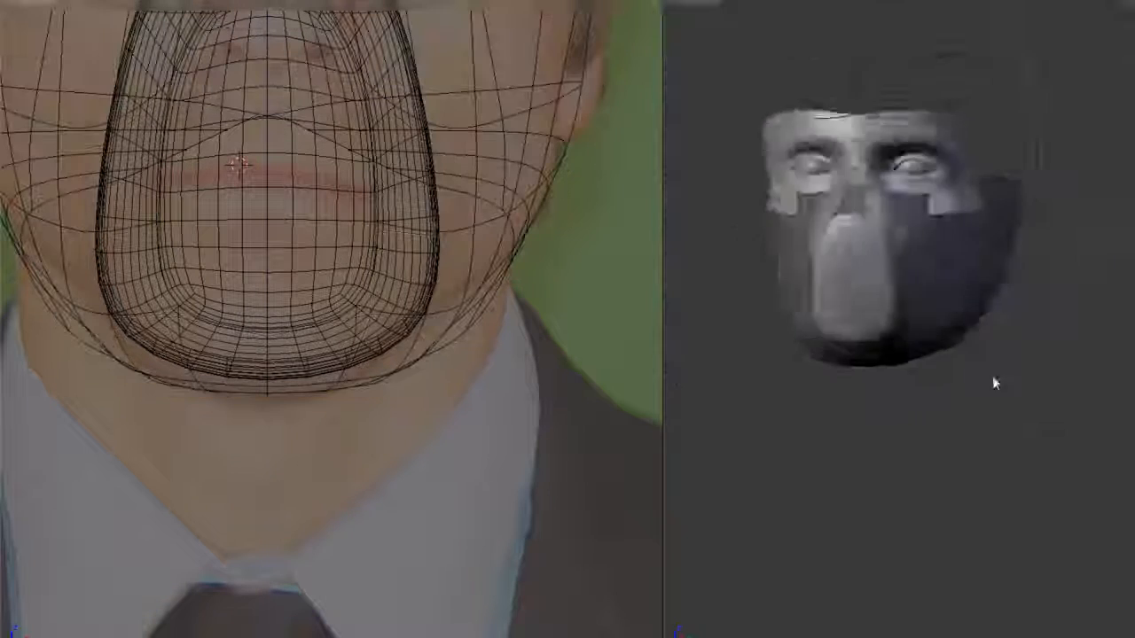
middle_drag(993, 380, 820, 401)
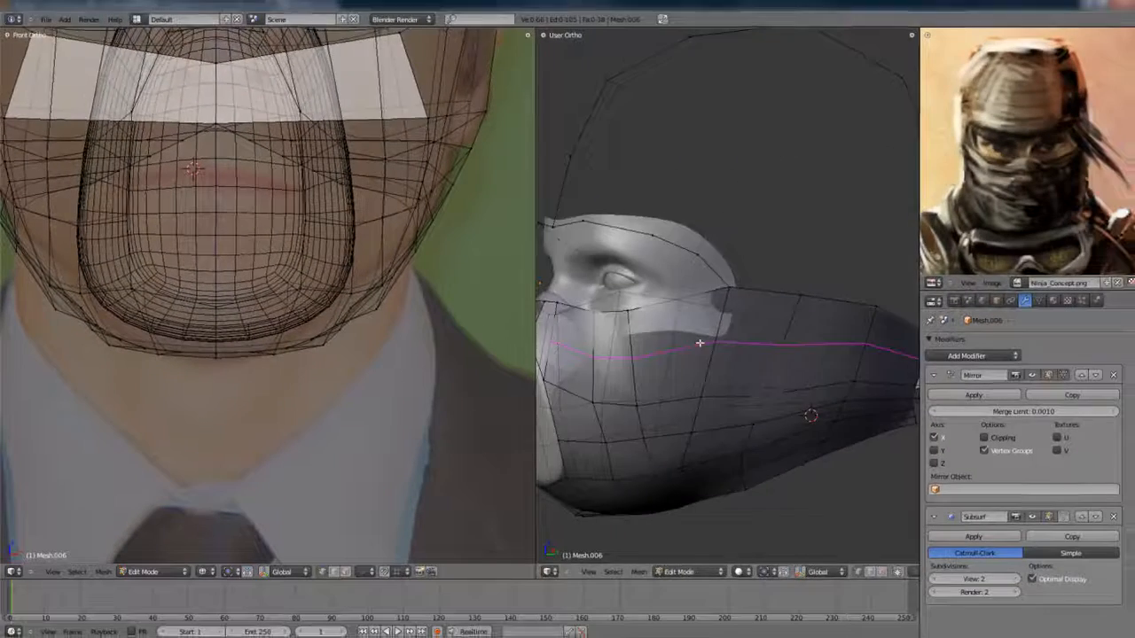
- Cut a horizontal edge loop around the upper wrap just below the eye area
click(700, 343)
middle_drag(699, 343, 765, 360)
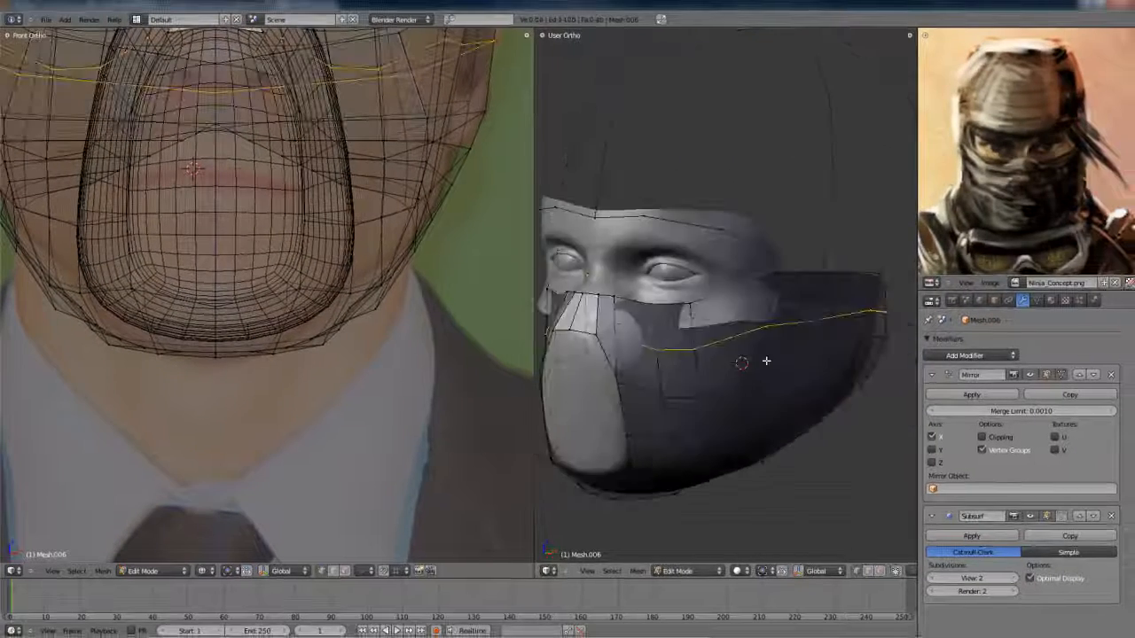
click(670, 346)
- Move the new loop's vertex beside the nose to shape the wrap around the top of the mouth guard
key(shift+space)
middle_drag(670, 346, 759, 349)
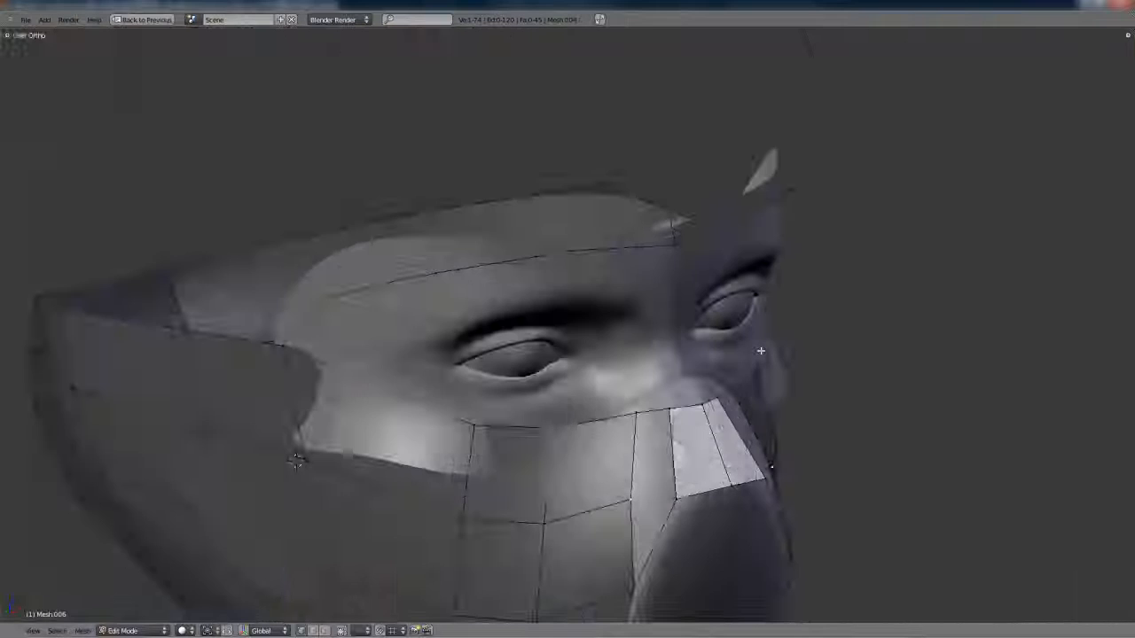
scroll(630, 287, up, 5)
scroll(630, 286, down, 4)
middle_drag(631, 286, 440, 329)
key(g)
click(671, 372)
key(Tab)
scroll(670, 372, down, 5)
key(Tab)
scroll(310, 363, up, 6)
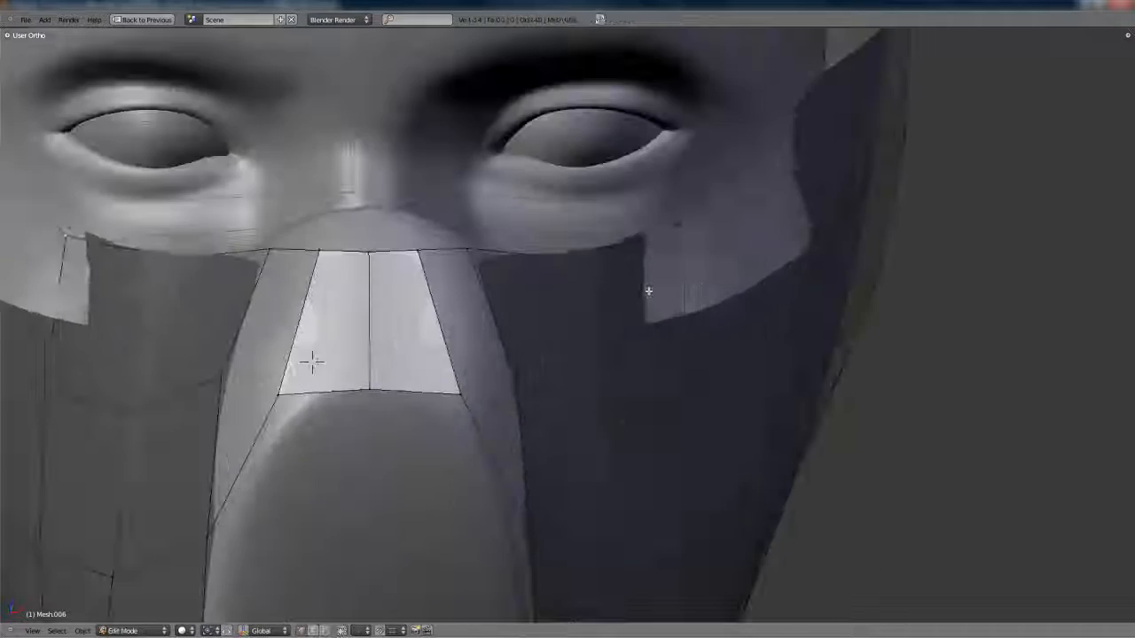
- Reposition the wrap's vertices around the nose and upper cheek to smooth the surface below the eyes
key(g)
click(810, 381)
middle_drag(810, 380, 648, 420)
key(g)
click(825, 375)
key(Tab)
scroll(791, 366, down, 5)
scroll(648, 421, up, 5)
key(Tab)
key(g)
click(612, 313)
key(Tab)
middle_drag(611, 313, 559, 362)
- Add a horizontal edge across the nose-bridge panel and reposition the adjoining vertices to follow the nose
key(Tab)
click(570, 307)
key(g)
key(Tab)
scroll(789, 325, down, 2)
scroll(719, 340, down, 3)
scroll(560, 364, up, 5)
key(Tab)
key(g)
click(676, 329)
middle_drag(676, 328, 551, 322)
key(Tab)
scroll(659, 346, up, 6)
key(Tab)
- Fill the gap between the nose-bridge panel and the cheek with a face
key(Tab)
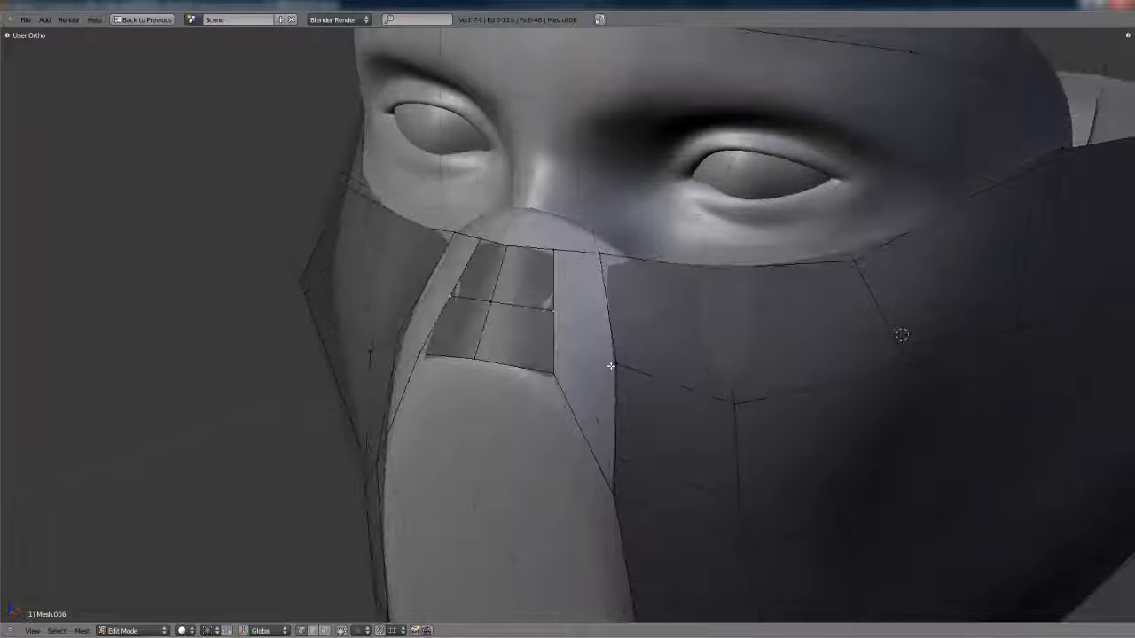
shift+right_click(623, 382)
key(f)
- Cut an edge loop through the filled strip beside the nose bridge
key(Tab)
scroll(648, 379, down, 6)
scroll(649, 380, up, 5)
key(Tab)
middle_drag(649, 380, 646, 356)
key(ctrl+r)
click(598, 298)
- Move the wrap's rear edge vertex at the nape in side view to follow the back of the neck
key(Tab)
scroll(602, 306, down, 5)
key(shift+space)
key(KP_3)
key(Tab)
scroll(727, 336, up, 4)
right_click(781, 314)
key(g)
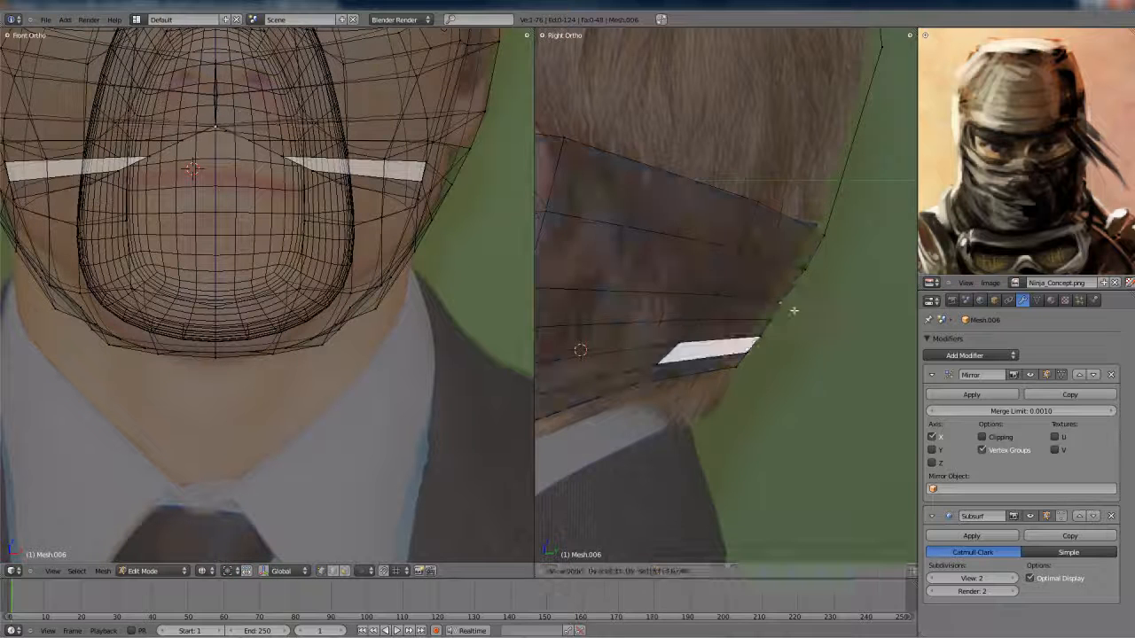
click(794, 311)
scroll(752, 331, down, 4)
key(Tab)
scroll(303, 333, down, 4)
key(Tab)
scroll(691, 337, up, 5)
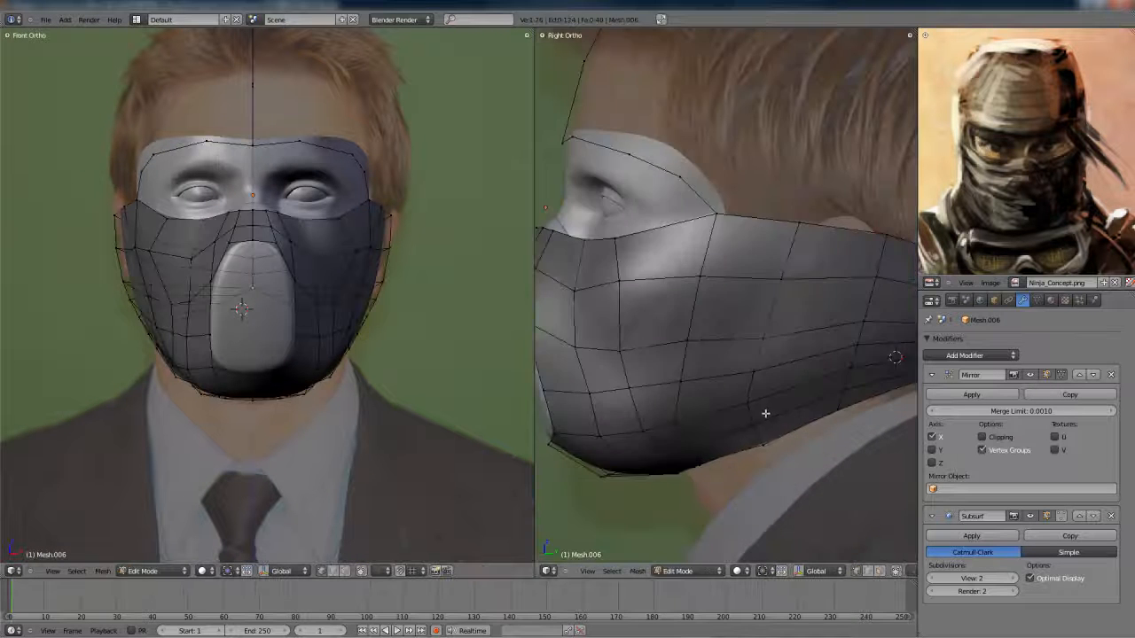
- Reposition the wrap's vertices along the lower jaw to smooth the curve towards the chin
key(z)
key(z)
middle_drag(755, 411, 648, 393)
key(shift+space)
key(KP_Decimal)
scroll(610, 360, down, 10)
middle_drag(712, 311, 667, 345)
key(g)
click(665, 345)
middle_drag(593, 337, 586, 309)
key(g)
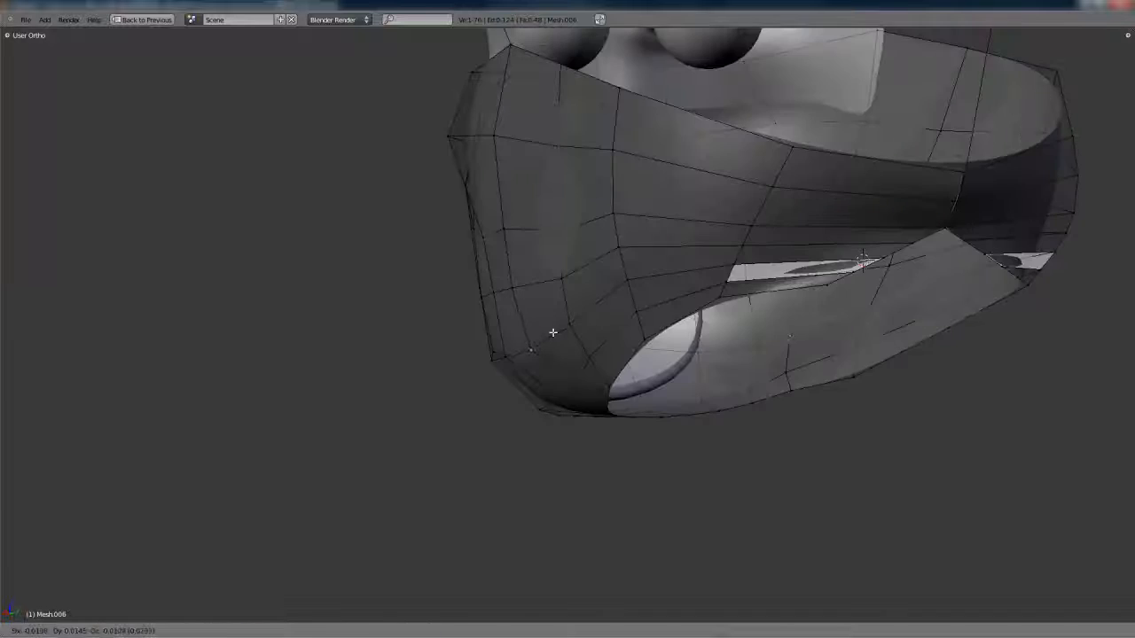
click(553, 332)
- Move the chin vertex beside the lower corner of the mouth guard to round out the wrap's chin
key(KP_3)
click(303, 432)
key(z)
middle_drag(303, 431, 675, 341)
key(Tab)
key(Tab)
scroll(630, 340, up, 3)
key(g)
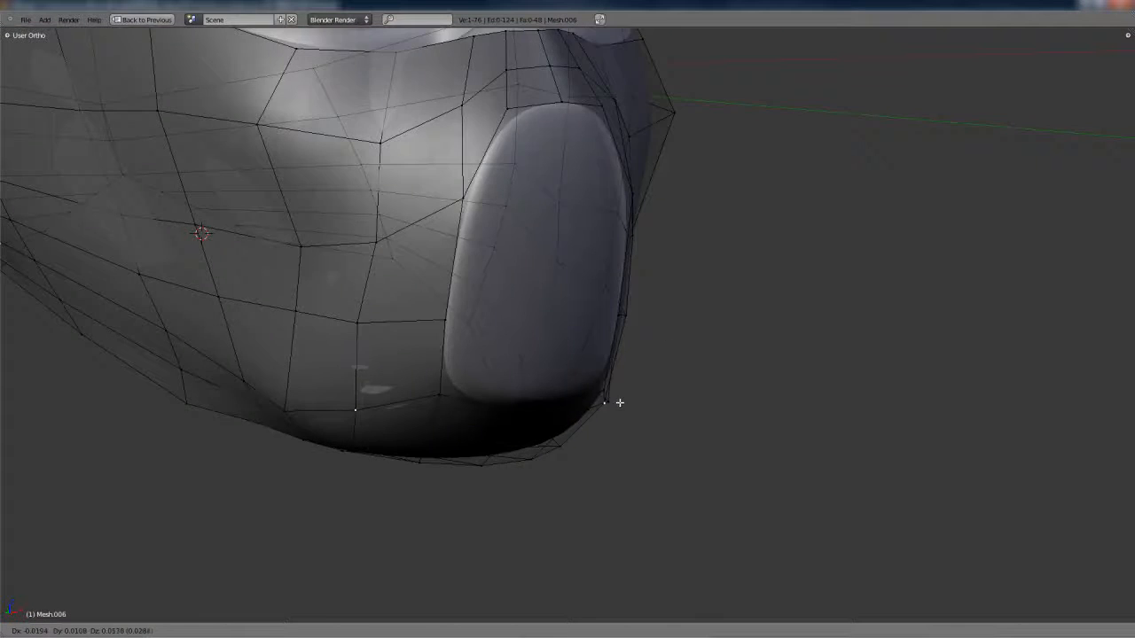
click(618, 403)
middle_drag(618, 402, 575, 406)
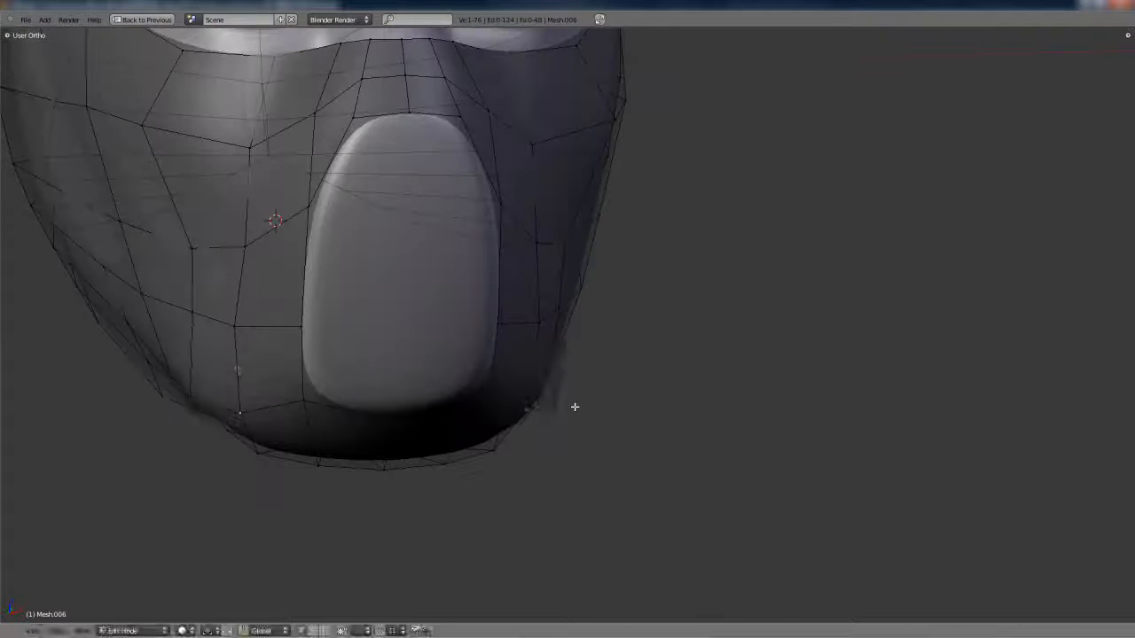
click(507, 415)
key(Tab)
scroll(523, 395, down, 4)
middle_drag(561, 370, 557, 403)
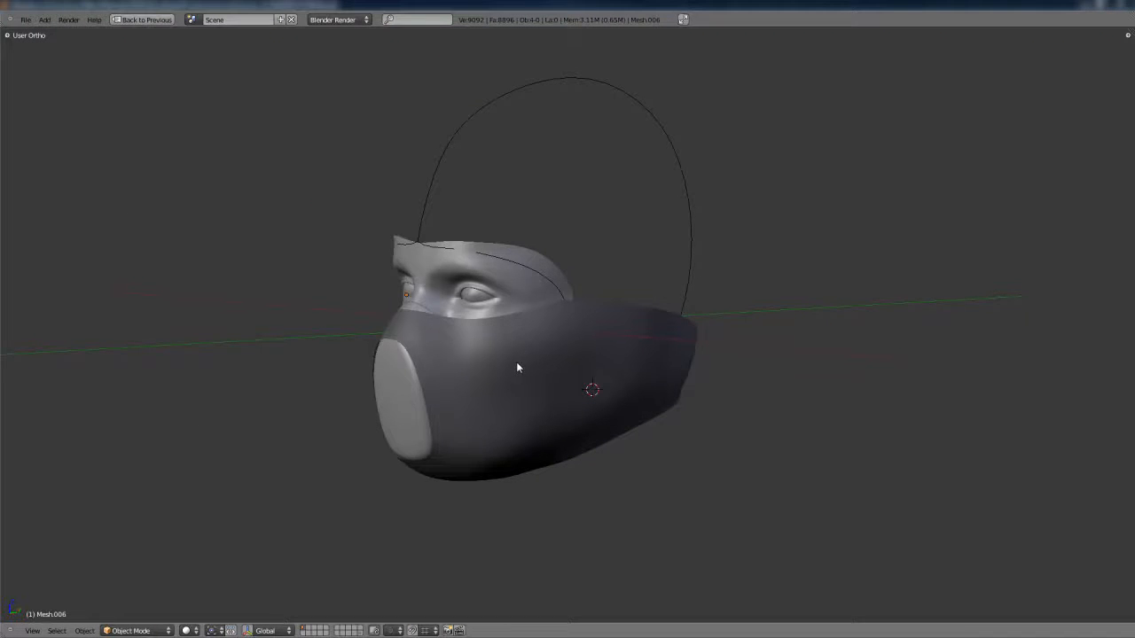
- Adjust the cheek vertex beside the nose with Shrink/Fatten and Grab to even out the wrap's surface
middle_drag(452, 369, 438, 370)
shift+middle_drag(439, 371, 562, 342)
scroll(522, 347, up, 4)
key(Tab)
scroll(536, 354, up, 3)
key(alt+s)
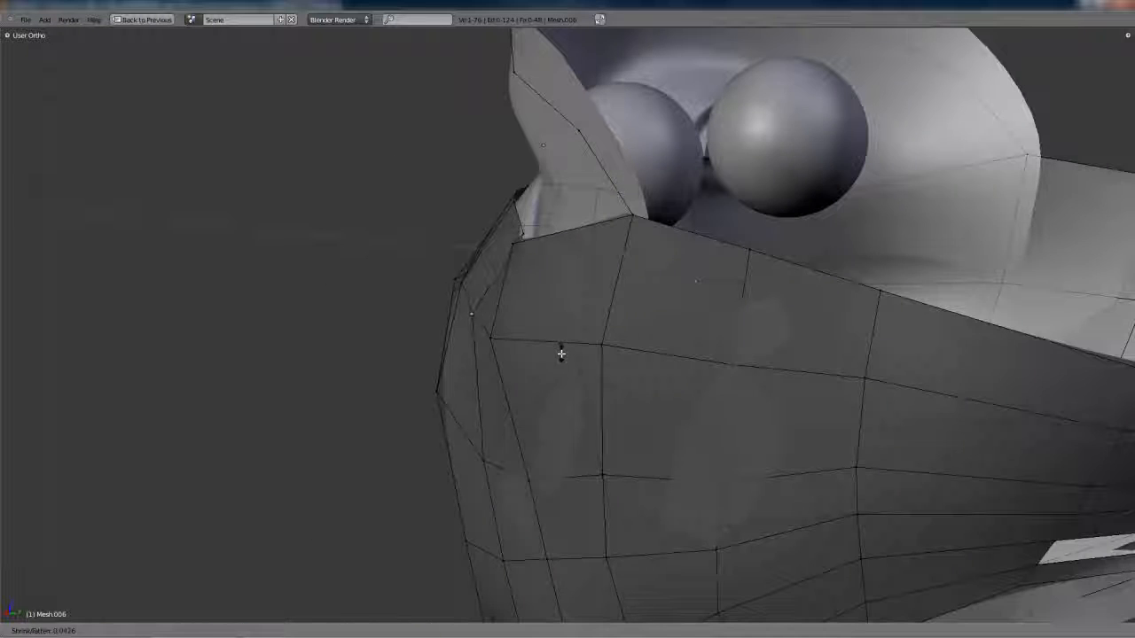
key(g)
mouse_move(523, 438)
middle_down()
mouse_move(489, 384)
mouse_move(659, 390)
mouse_move(559, 405)
mouse_move(554, 418)
mouse_move(587, 440)
mouse_move(691, 396)
mouse_move(580, 402)
mouse_move(593, 420)
mouse_move(589, 450)
mouse_move(594, 408)
mouse_move(528, 437)
middle_up()
key(Tab)
scroll(482, 378, down, 7)
- Refine the wrap's front cheek area and check the smoothed shape against the side reference
key(Tab)
scroll(694, 410, up, 3)
click(703, 403)
key(Tab)
scroll(703, 404, down, 4)
key(KP_3)
scroll(594, 408, up, 2)
scroll(528, 441, down, 2)
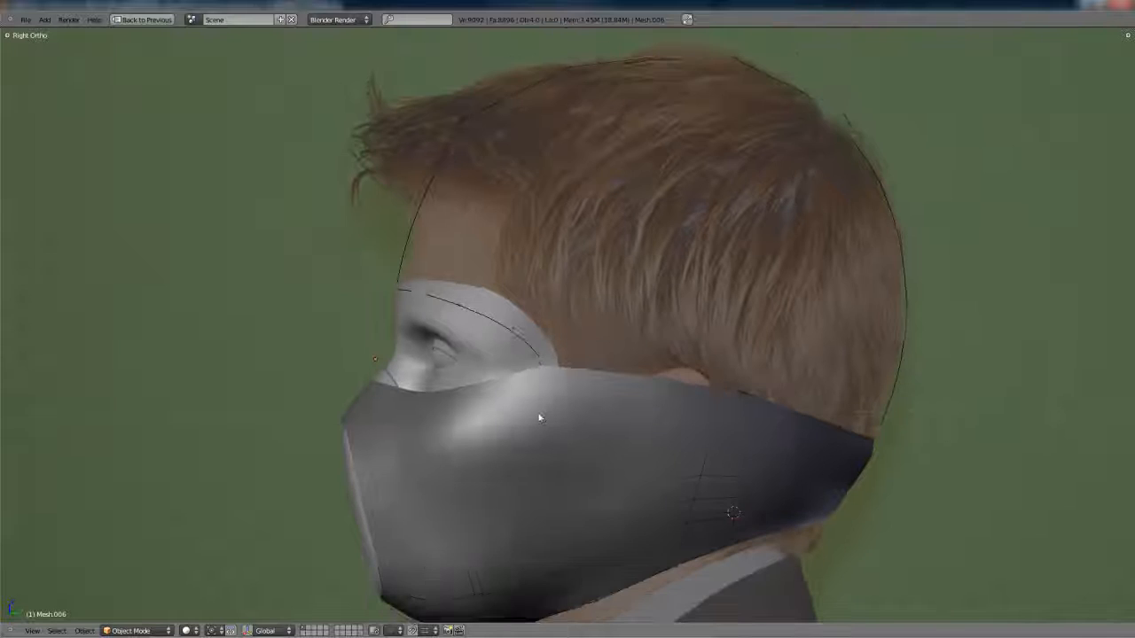
- Connect the head profile's forehead vertex to its rear vertex with an edge and subdivide it once
key(Tab)
shift+middle_drag(416, 202, 452, 265)
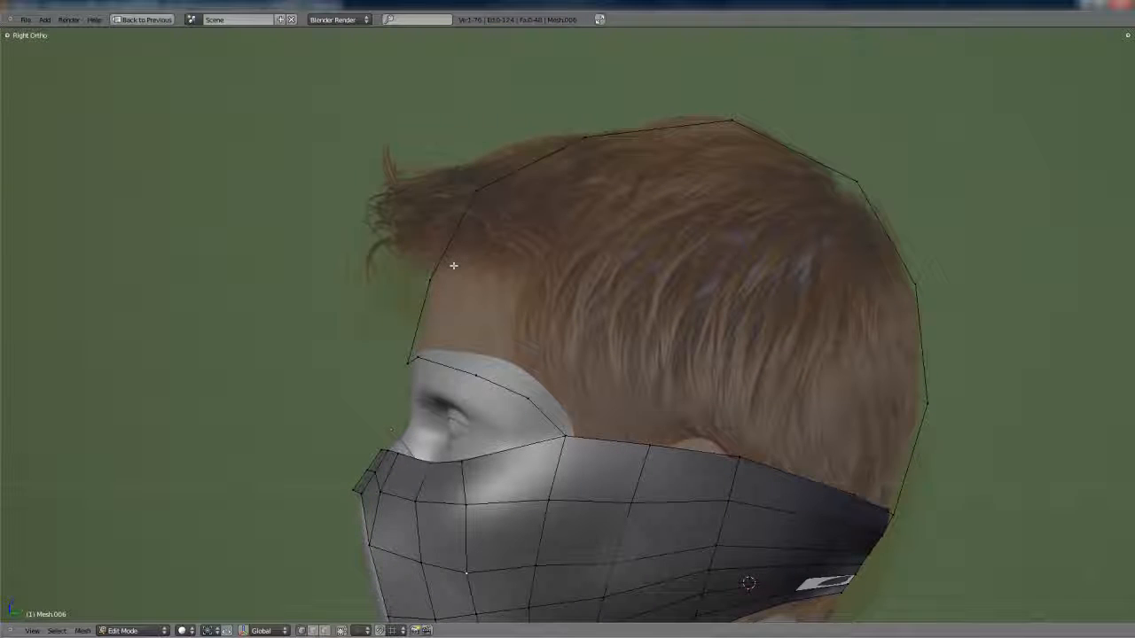
scroll(453, 265, down, 2)
key(w)
click(754, 332)
key(ctrl+z)
key(w)
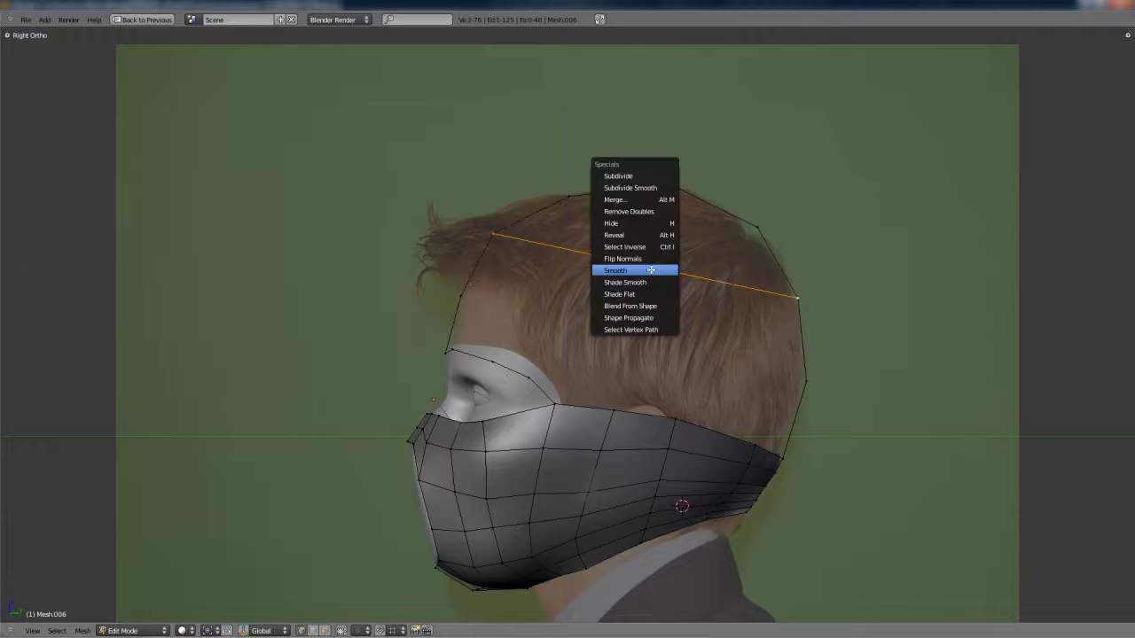
click(636, 176)
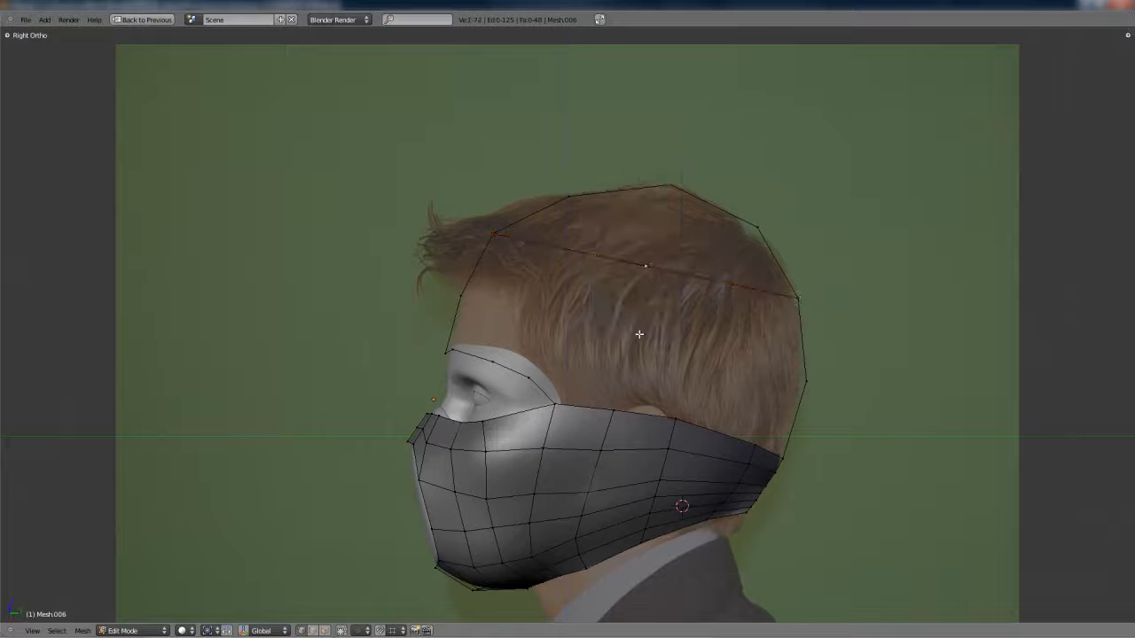
- Move the new edge's midpoint outward along X to the side of the head and lower the crown profile
key(ctrl+Up)
shift+middle_drag(234, 134, 223, 289)
key(g)
key(x)
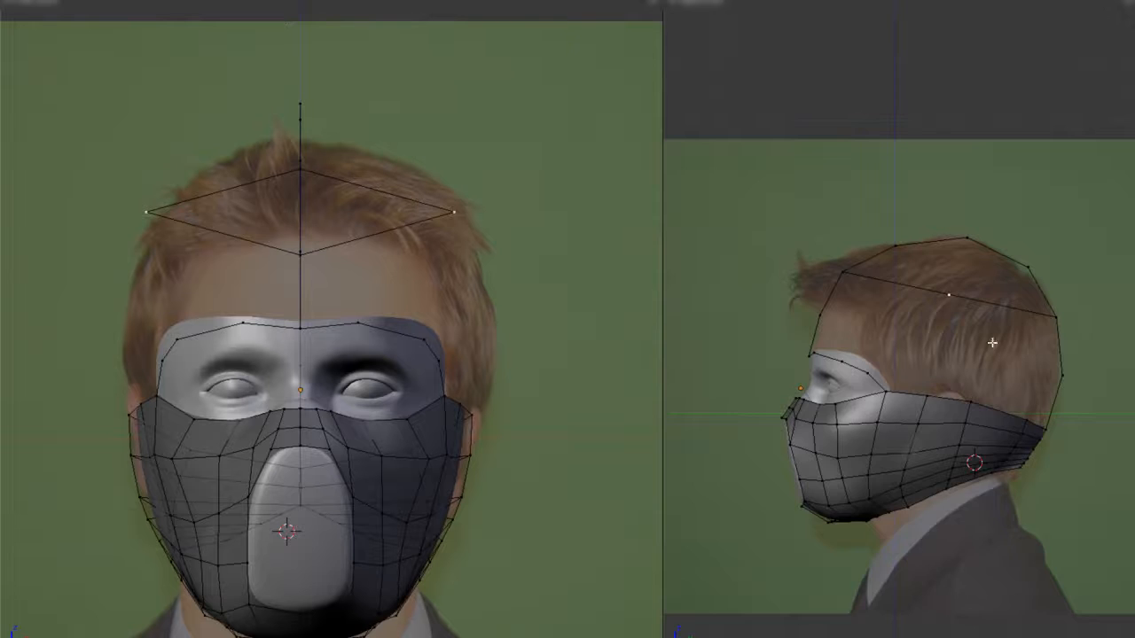
scroll(939, 383, up, 2)
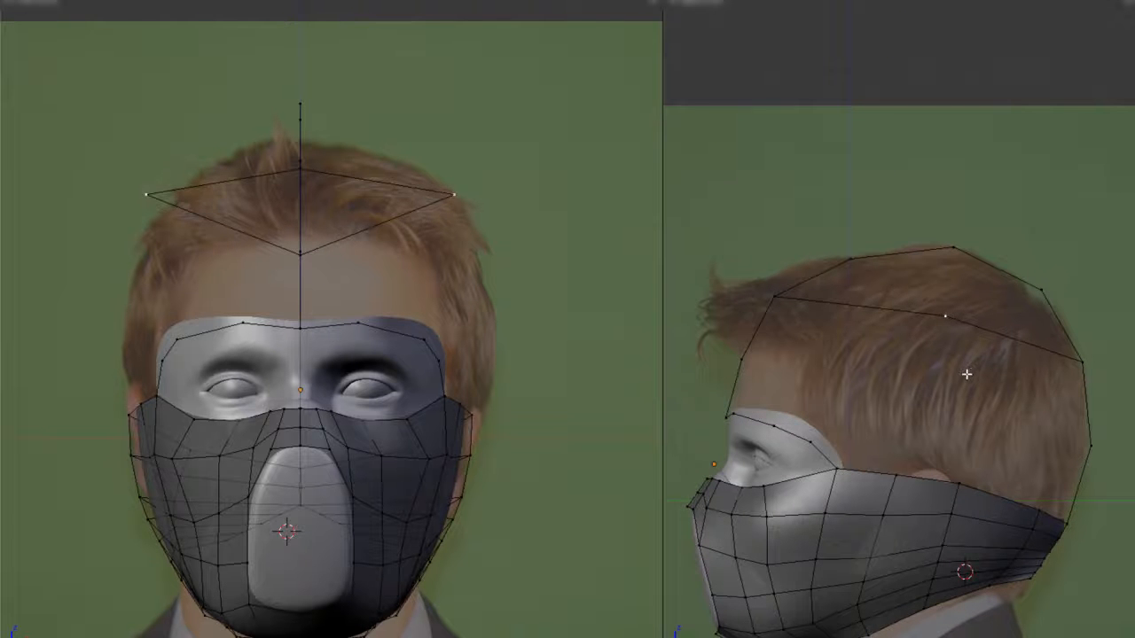
shift+middle_drag(780, 274, 773, 249)
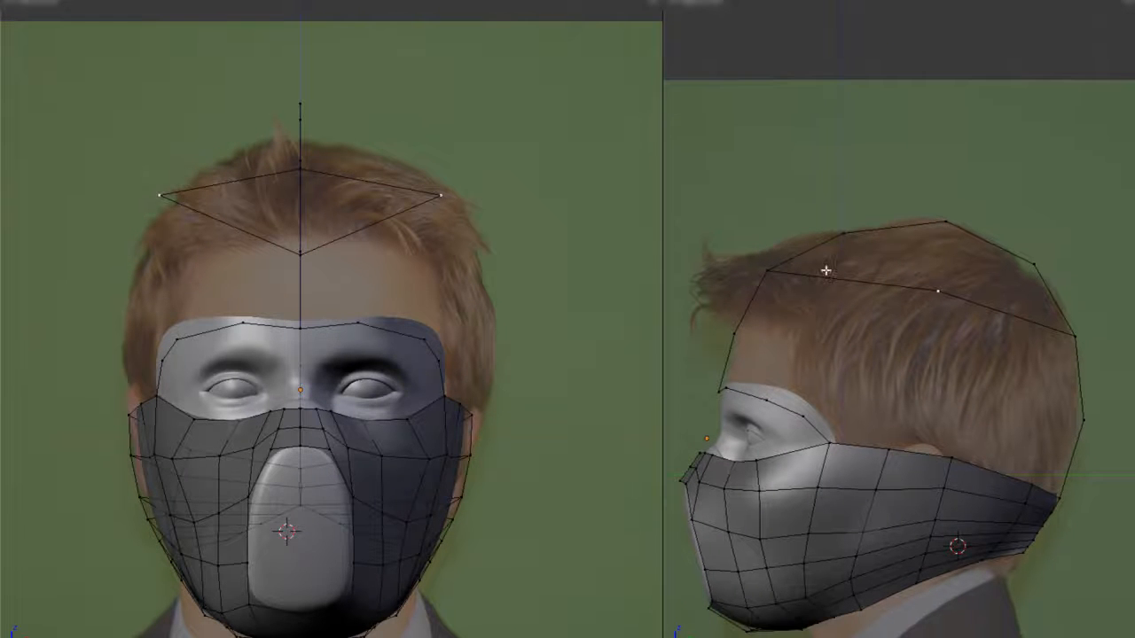
key(z)
key(z)
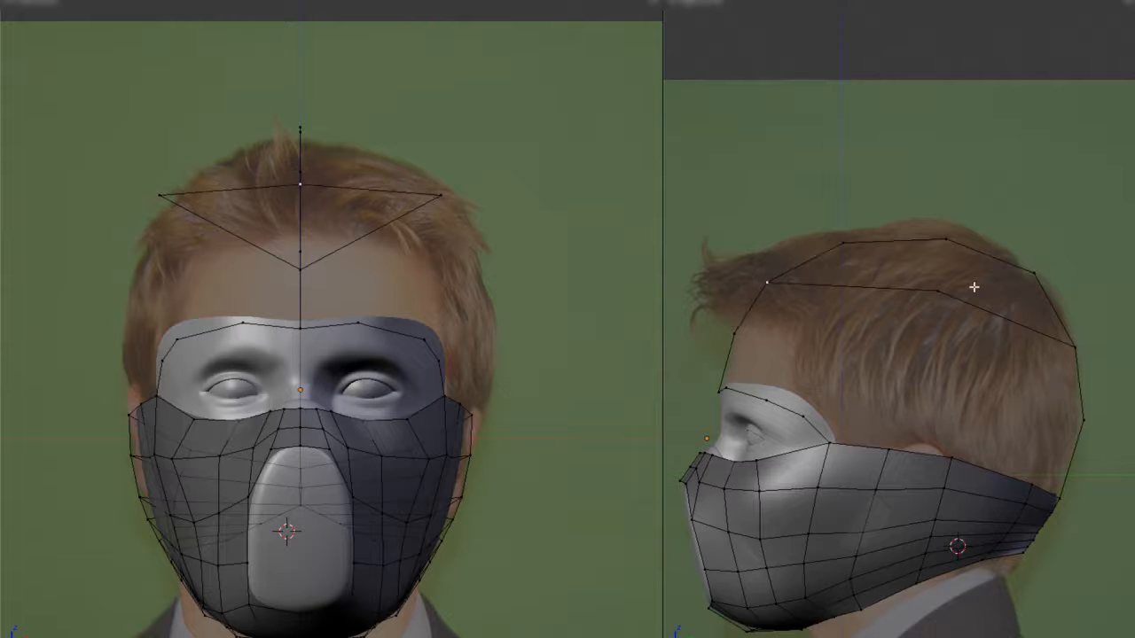
- Subdivide the rear half of the crown edge and position its new vertex around the back of the head
shift+right_click(932, 317)
key(w)
click(934, 312)
right_click(1009, 338)
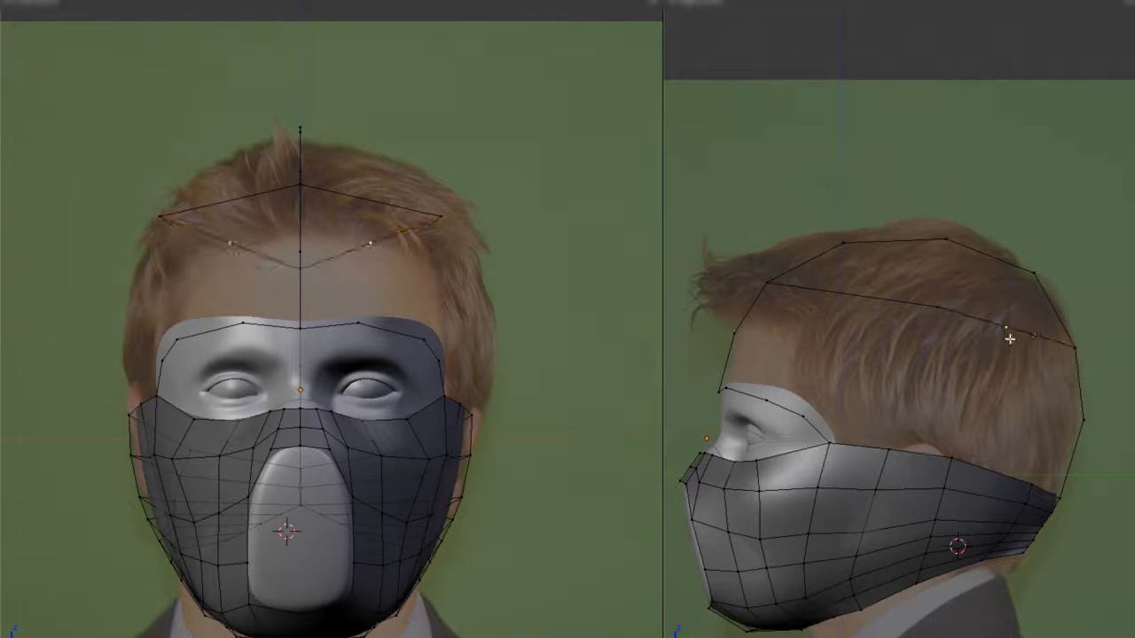
middle_drag(460, 309, 397, 296)
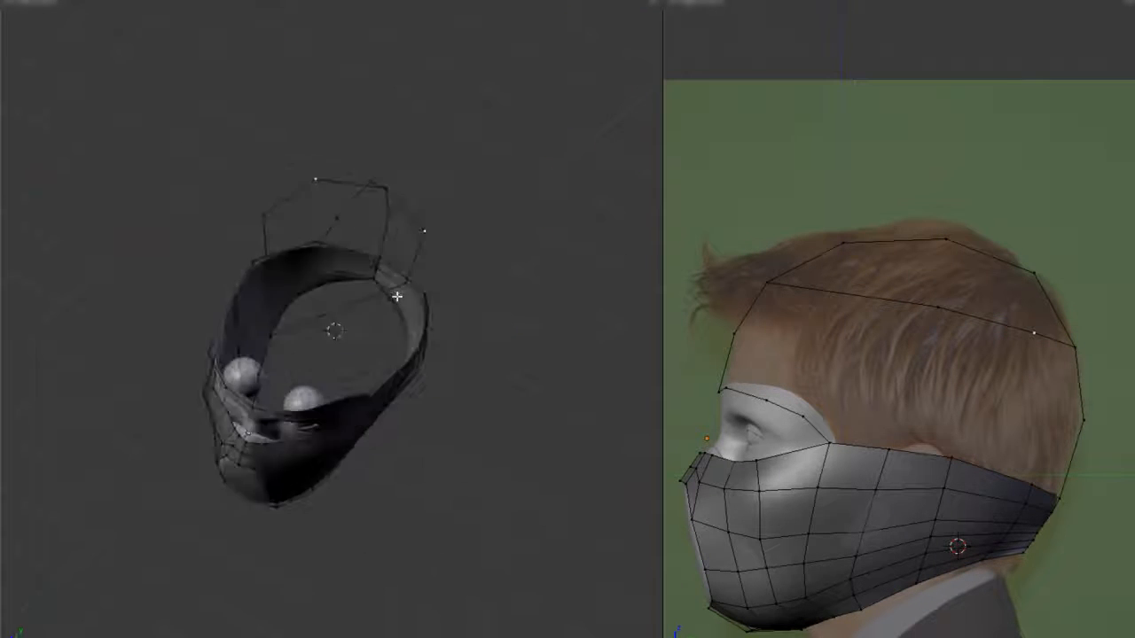
- Subdivide the front half of the crown edge and shape it around the forehead
shift+right_click(771, 285)
key(w)
click(772, 286)
right_click(848, 304)
scroll(335, 330, up, 2)
key(KP_1)
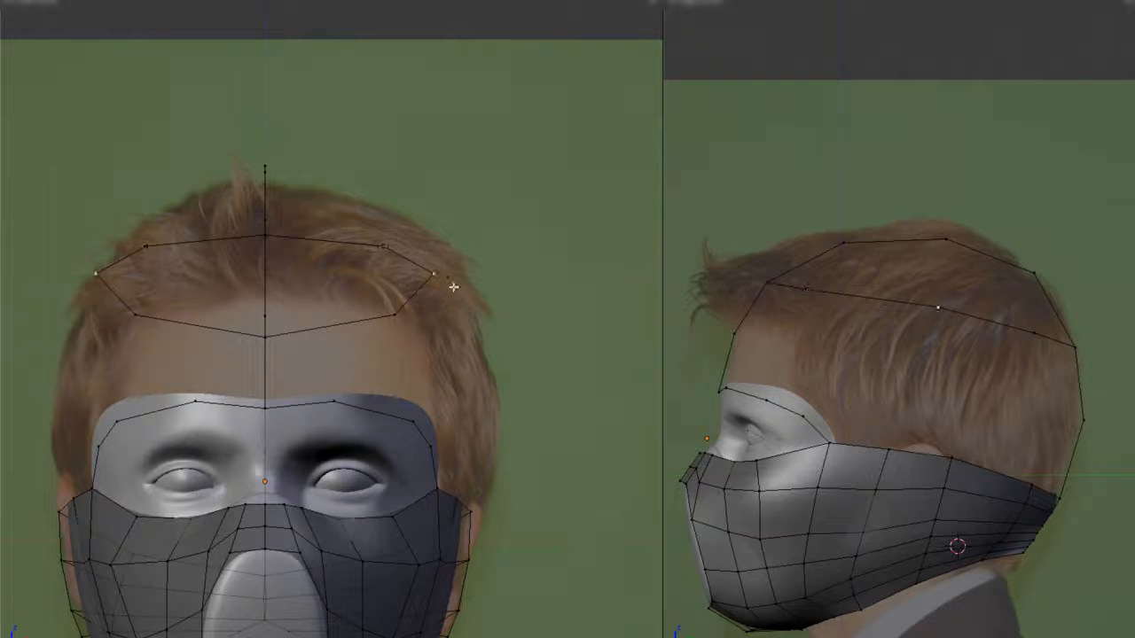
- Adjust the crown ring's side vertices to match the head's width and round the ring
middle_drag(451, 290, 366, 250)
scroll(478, 256, down, 3)
middle_drag(478, 256, 404, 352)
key(KP_1)
key(Tab)
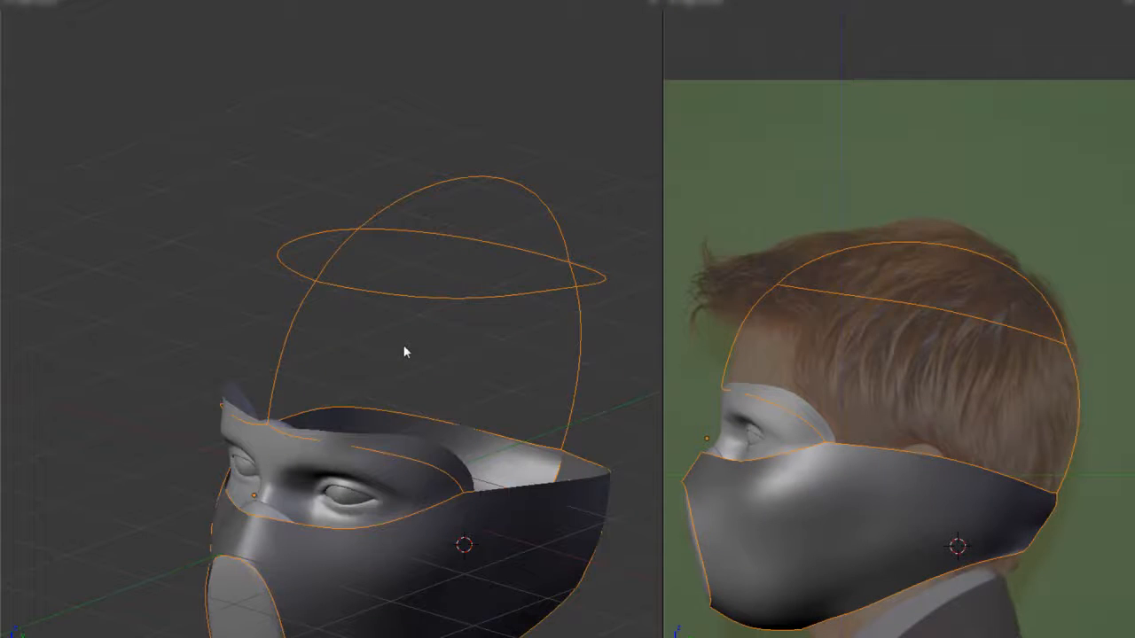
- Connect the crown ring's side and rear vertices to the wrap's upper rim with subdivided vertical edges
key(Tab)
middle_drag(851, 362, 852, 304)
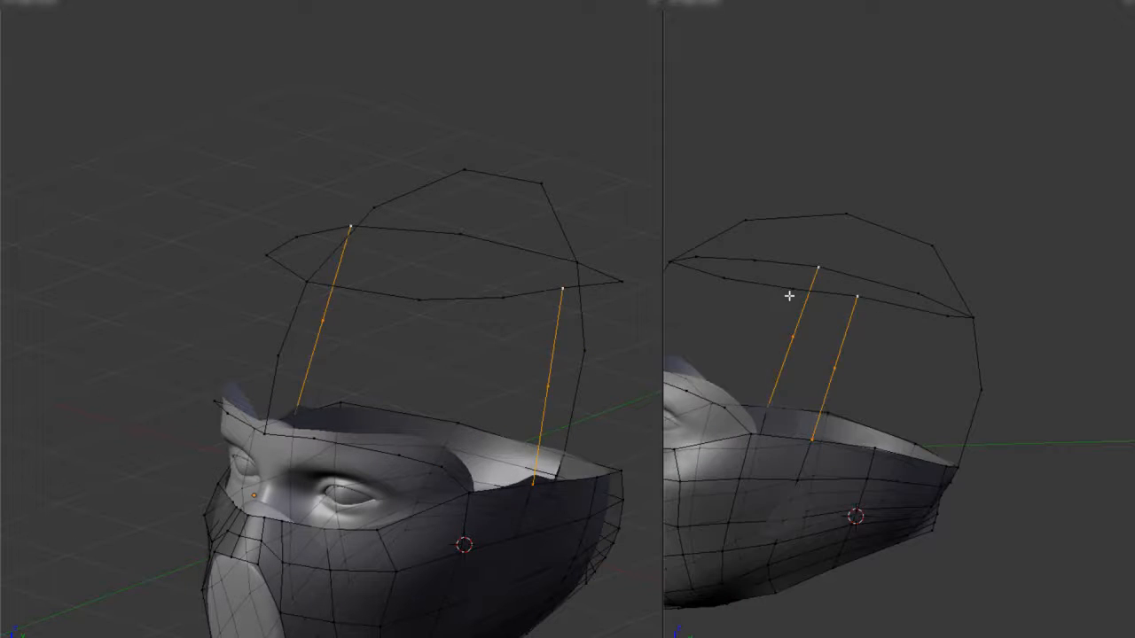
middle_drag(750, 436, 896, 447)
click(938, 370)
shift+right_click(823, 448)
key(f)
key(w)
middle_drag(919, 330, 901, 372)
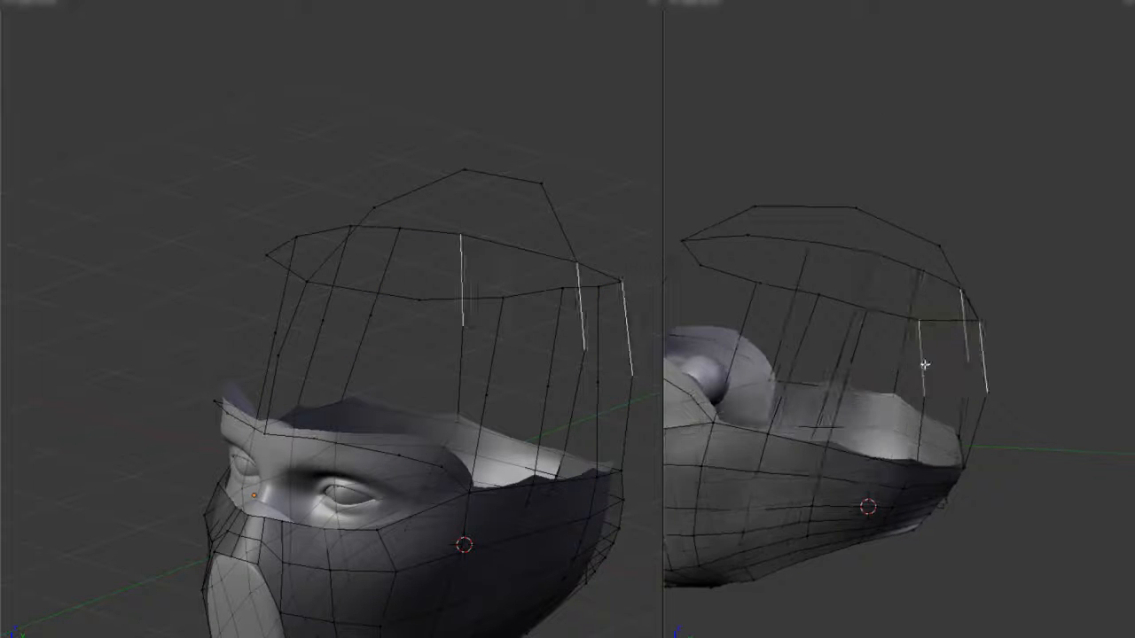
- Fill faces between the vertical edges along the side of the head, starting from the rear
key(f)
key(f)
middle_drag(982, 363, 855, 356)
middle_drag(750, 346, 878, 355)
shift+right_click(887, 355)
key(f)
right_click(877, 413)
key(f)
key(f)
- Fill the remaining openings in the head-side panel between the crown ring and the wrap's rim
shift+right_click(1041, 435)
key(f)
middle_drag(1041, 435, 816, 408)
shift+right_click(1041, 464)
key(f)
- Inspect the filled head-side panel on the smoothed mesh from several angles
key(Tab)
shift+middle_drag(1040, 464, 937, 408)
scroll(937, 408, up, 5)
key(Tab)
right_click(946, 532)
middle_drag(981, 522, 1064, 443)
key(Tab)
scroll(957, 481, down, 5)
shift+middle_drag(932, 374, 949, 397)
- Add a horizontal loop cut across the head-side panel and move its vertices outward along the X axis
key(Tab)
key(ctrl+r)
click(851, 422)
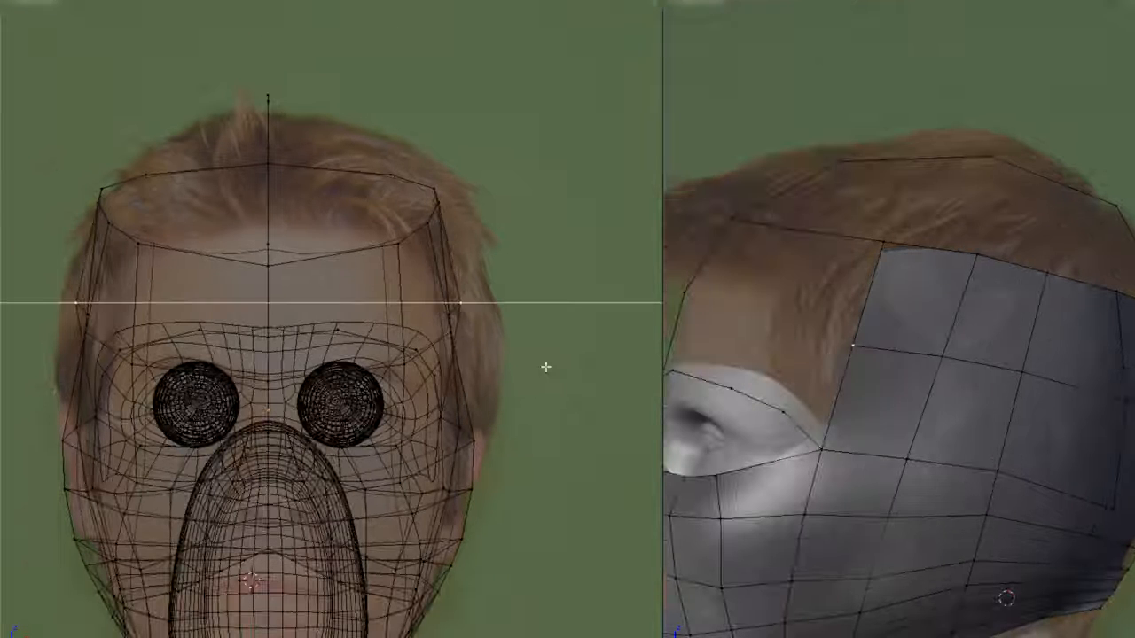
right_click(937, 356)
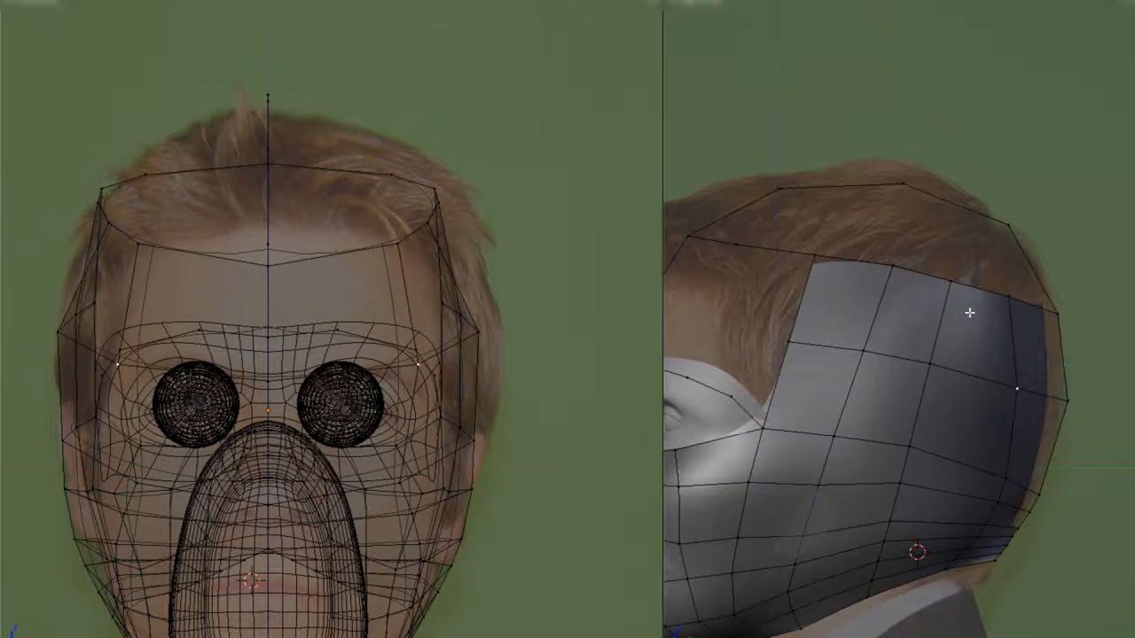
middle_drag(367, 302, 525, 368)
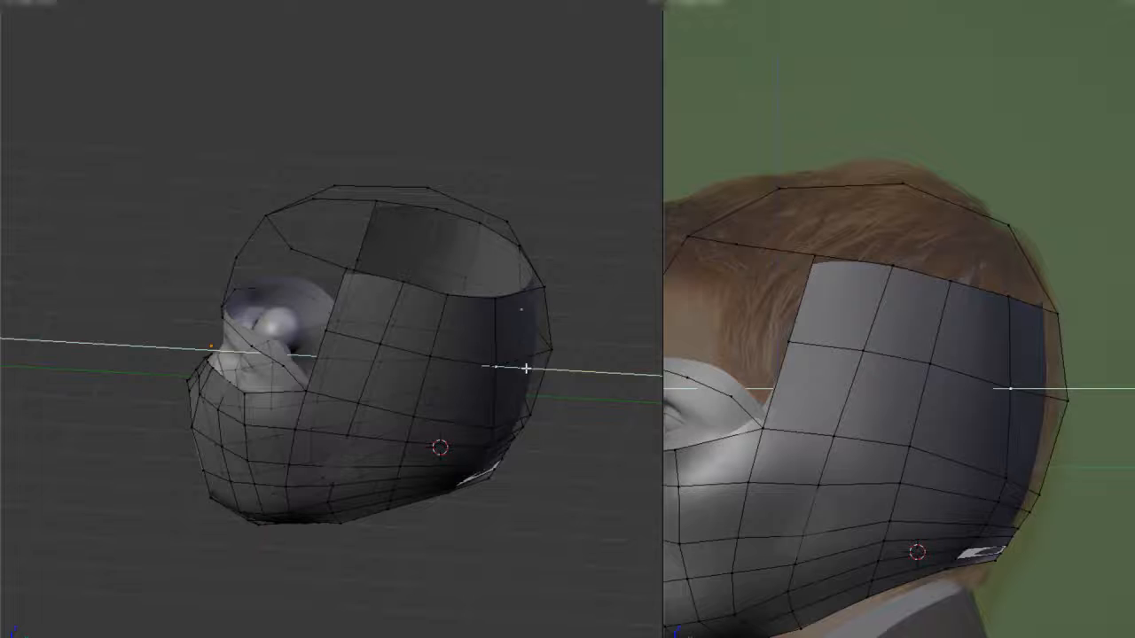
click(514, 312)
- Inspect the reshaped head-side panel on the smoothed mesh from several angles
key(Tab)
middle_drag(514, 312, 366, 387)
middle_drag(477, 327, 373, 313)
scroll(346, 316, up, 2)
key(Tab)
middle_drag(281, 319, 362, 344)
scroll(284, 339, down, 1)
middle_drag(284, 338, 306, 373)
- Add a mid-height cut to the forehead's vertical edge and move the new point along the Y axis
key(ctrl+r)
click(289, 266)
shift+middle_drag(740, 304, 948, 413)
scroll(948, 413, up, 4)
key(g)
key(y)
click(323, 296)
middle_drag(324, 297, 326, 321)
- Fill the first face between the forehead's vertical edges, from the crown ring to the brow
key(ctrl+Tab)
right_click(346, 422)
shift+right_click(372, 277)
key(f)
right_click(424, 282)
middle_drag(429, 399, 372, 403)
shift+right_click(377, 428)
- Cut a loop into the forehead panel and reposition its vertices to follow the curve of the forehead
middle_drag(419, 302, 288, 361)
middle_drag(185, 338, 362, 363)
key(ctrl+r)
click(347, 325)
middle_drag(347, 324, 319, 331)
scroll(891, 373, down, 4)
right_click(892, 340)
shift+right_click(937, 354)
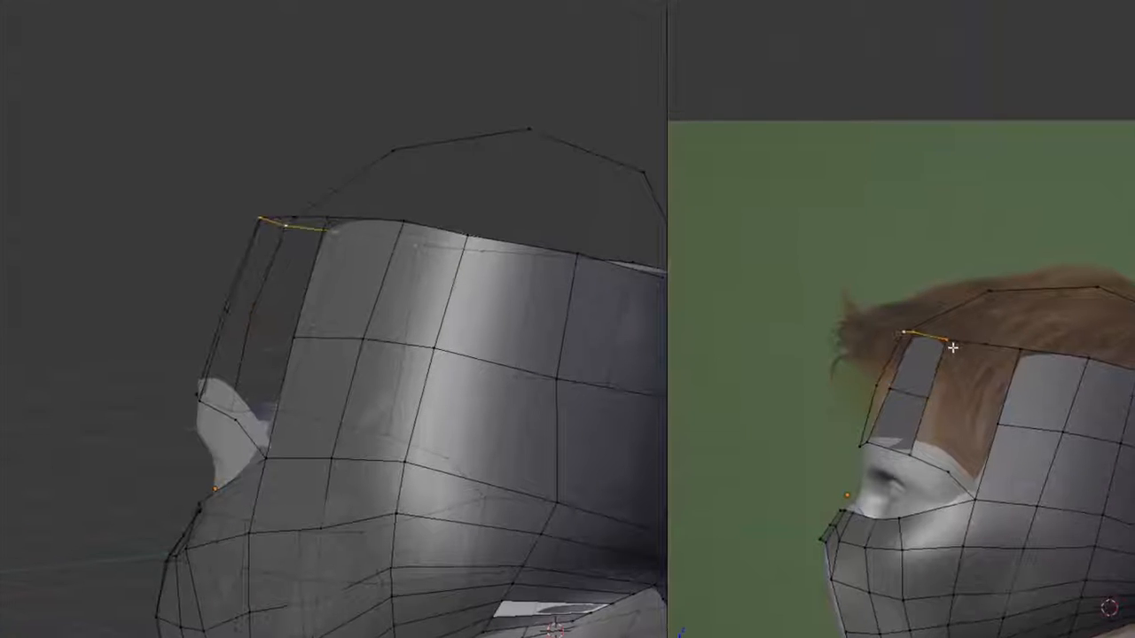
right_click(890, 388)
middle_drag(216, 306, 316, 322)
key(g)
click(246, 309)
- Fill the open faces between the remaining vertical edges of the forehead panel
key(ctrl+Tab)
key(2)
right_click(318, 293)
shift+right_click(248, 292)
key(f)
right_click(298, 387)
shift+right_click(231, 371)
- Build a quad at the temple above the eye opening's outer corner and position its free vertex
middle_drag(462, 363, 341, 362)
key(ctrl+Tab)
key(1)
key(a)
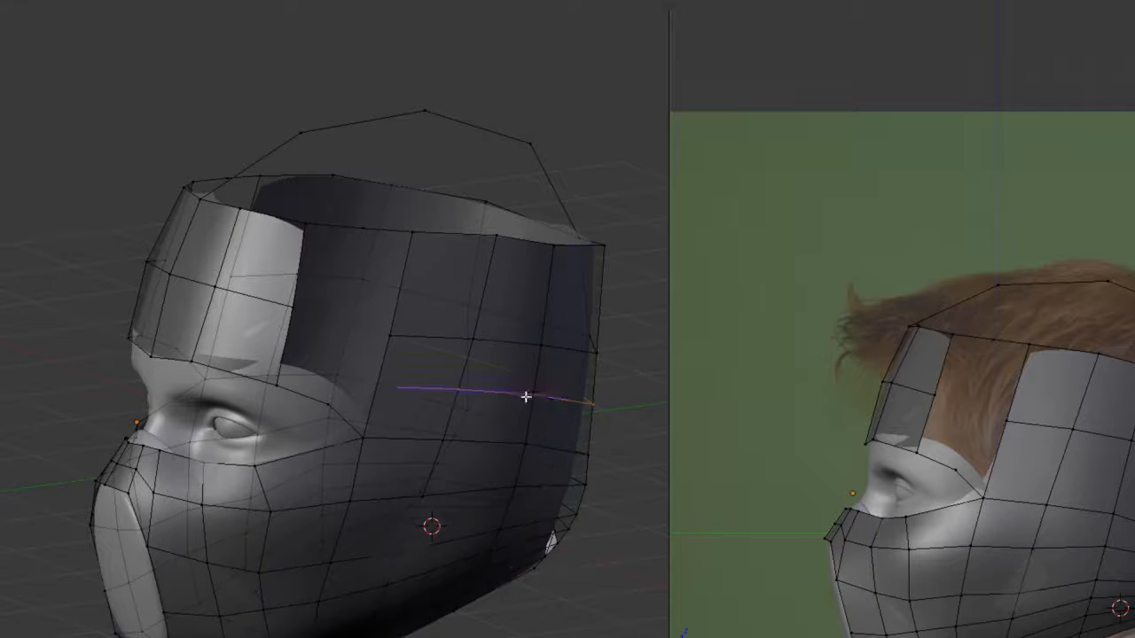
scroll(390, 413, up, 1)
middle_drag(357, 415, 374, 409)
right_click(394, 422)
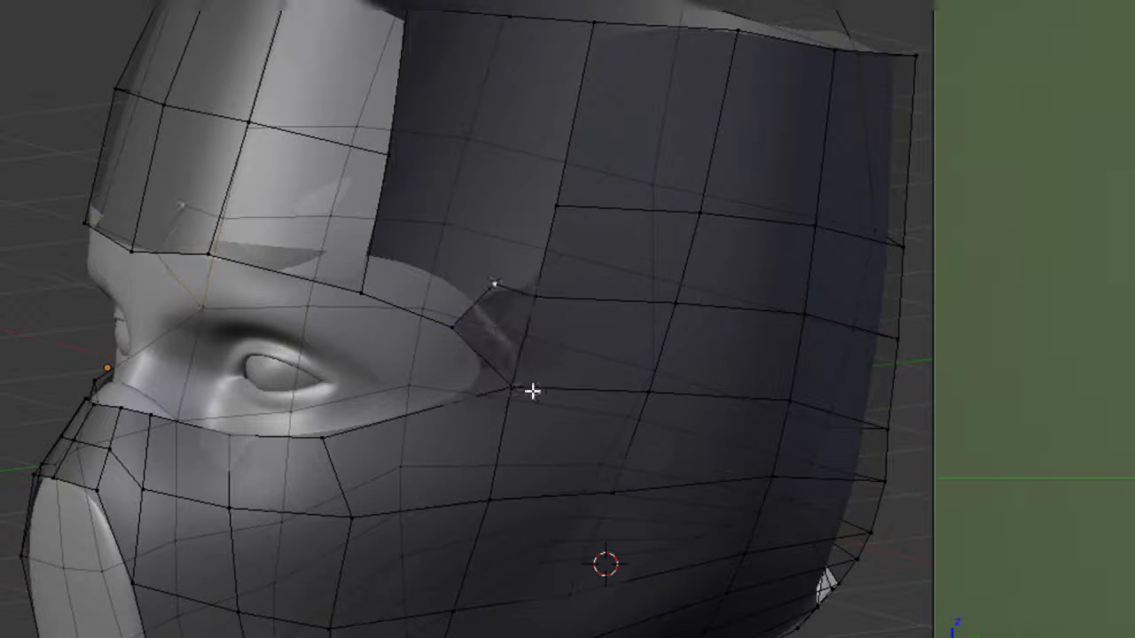
key(KP_1)
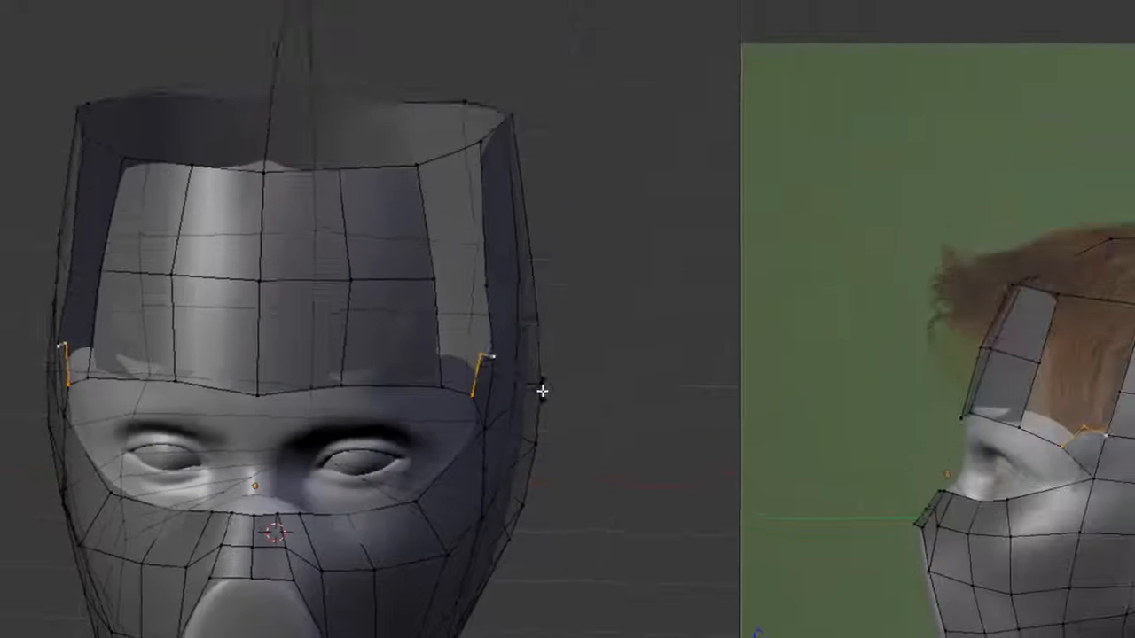
middle_drag(682, 395, 534, 449)
middle_drag(353, 420, 386, 439)
- Fill the face bridging the forehead panel's outer side to the temple quad
shift+right_click(314, 417)
shift+right_click(320, 337)
middle_drag(408, 381, 435, 390)
key(f)
- Adjust the brow vertices along the forehead panel's lower edge
right_click(355, 344)
middle_drag(356, 345, 367, 384)
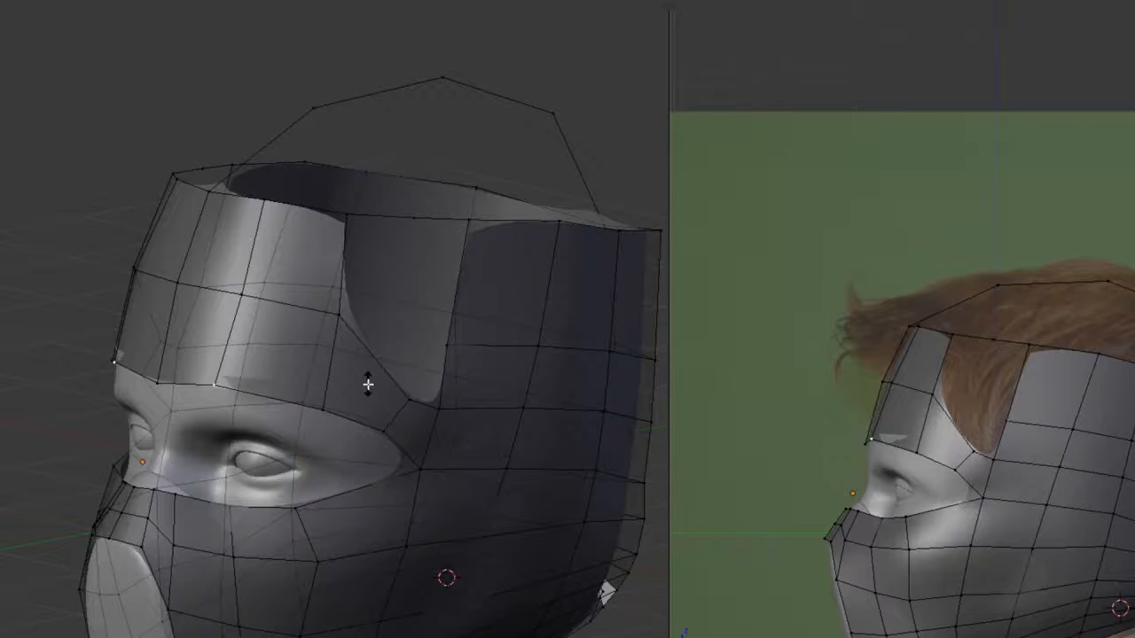
click(352, 338)
right_click(218, 385)
shift+right_click(327, 413)
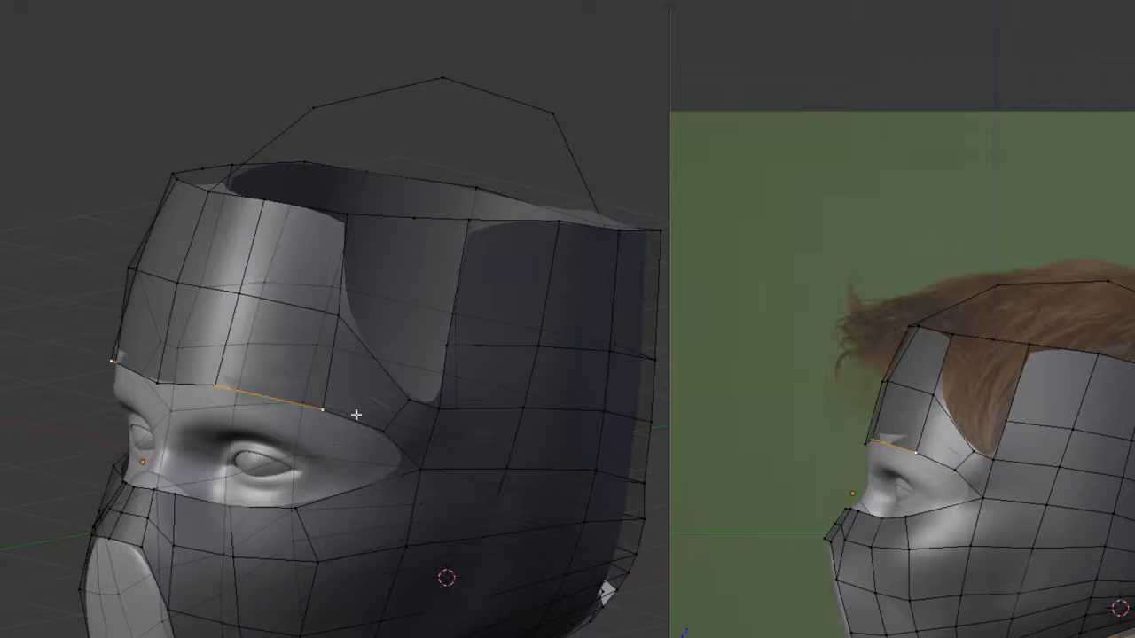
- Extend the face mesh's upper and outer border outward and position it beneath the head wrap
key(Tab)
right_click(336, 423)
key(Tab)
alt+right_click(306, 378)
middle_drag(307, 377, 421, 382)
middle_drag(355, 388, 325, 397)
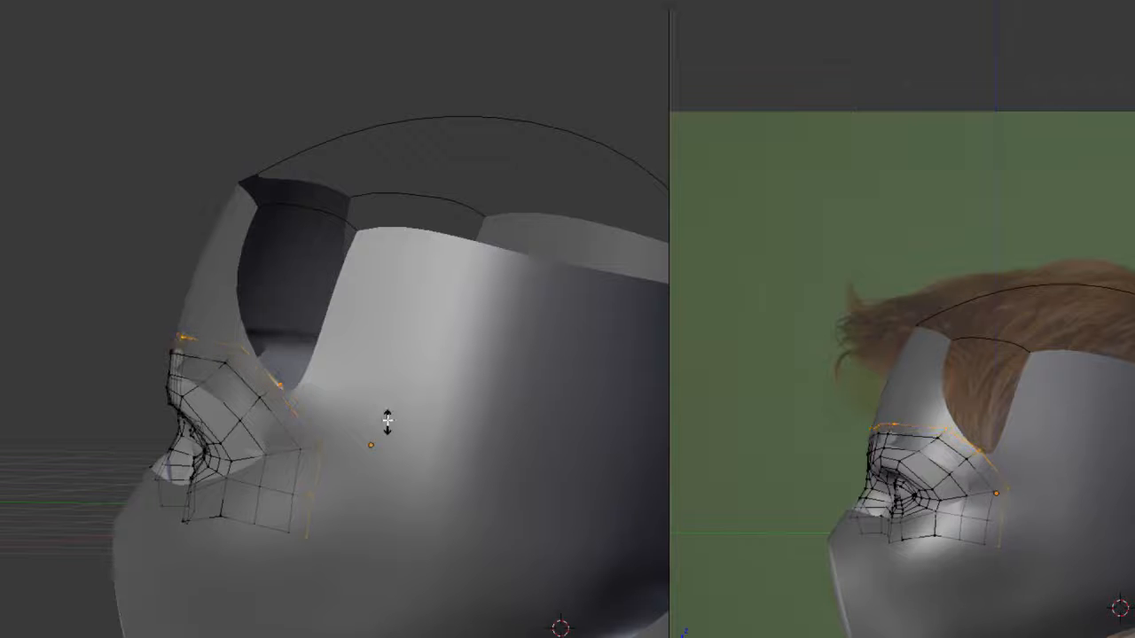
middle_drag(386, 420, 497, 417)
middle_drag(393, 393, 503, 392)
key(Tab)
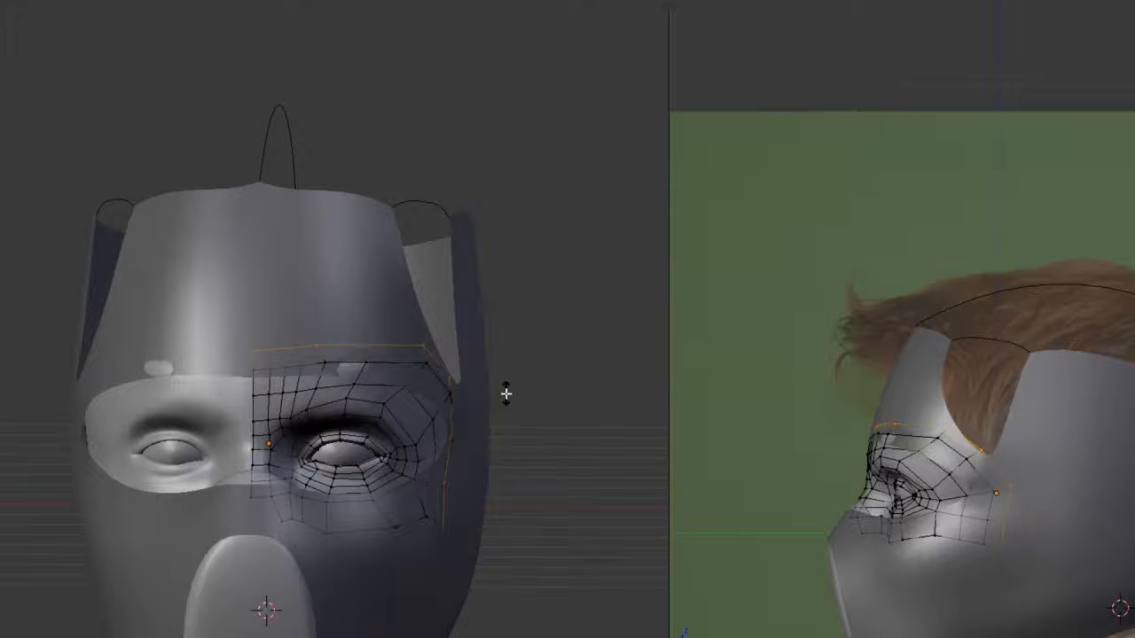
middle_drag(440, 374, 337, 330)
key(Tab)
- Return to editing the head wrap and reposition its brow vertices to cover the face mesh poking through
right_click(335, 330)
key(Tab)
scroll(339, 345, up, 2)
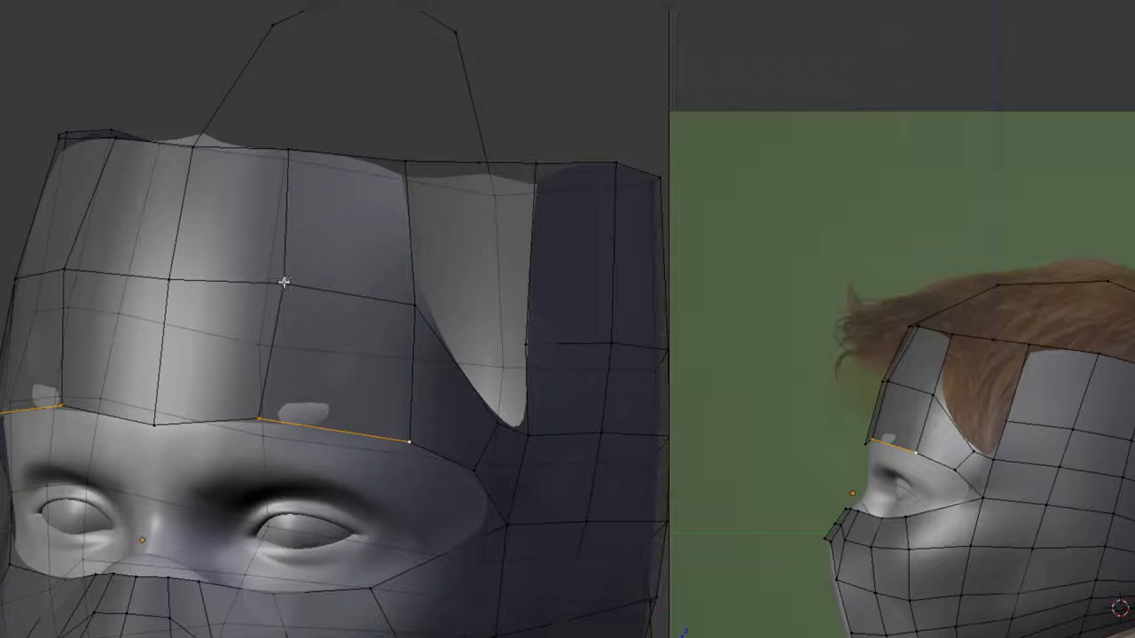
scroll(398, 399, down, 3)
middle_drag(398, 400, 334, 370)
key(Tab)
scroll(367, 420, down, 4)
key(Tab)
scroll(367, 420, up, 2)
middle_drag(364, 313, 371, 336)
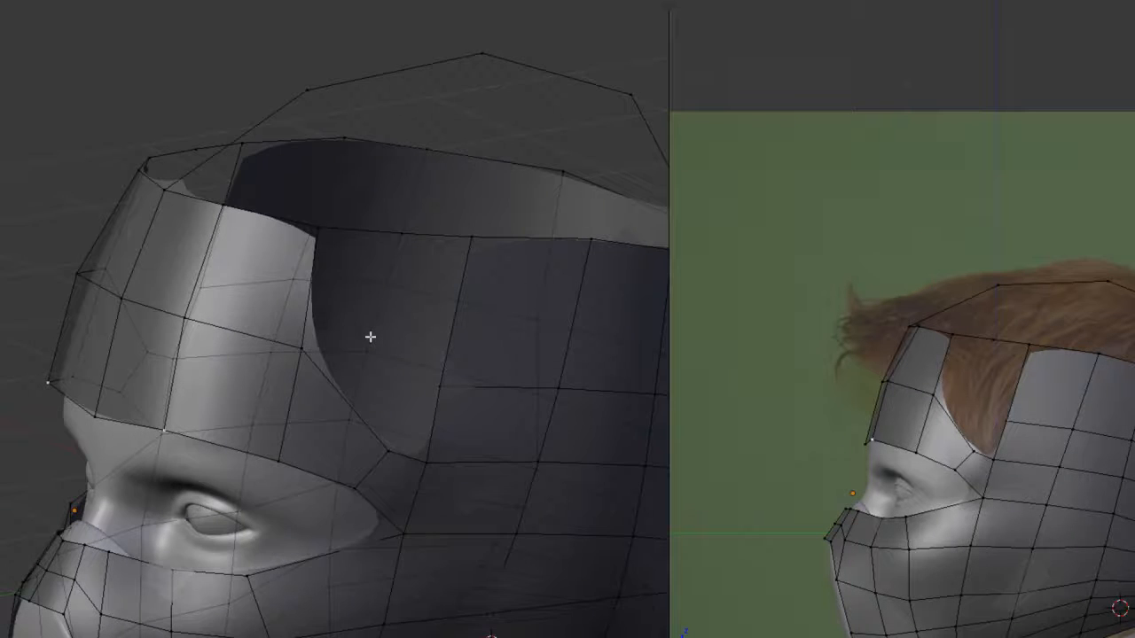
- Reposition the temple vertices around the opening between the forehead and head-side panels, checking the smoothed mesh
right_click(390, 460)
middle_drag(390, 460, 358, 425)
middle_drag(443, 381, 424, 333)
key(Tab)
key(Tab)
scroll(424, 333, down, 2)
shift+right_click(404, 402)
middle_drag(403, 402, 386, 344)
- Add a horizontal loop cut across the upper forehead panel and adjust it along its normals with Shrink/Fatten
key(ctrl+r)
double_click(264, 330)
key(alt+s)
click(329, 308)
- Fill faces between the forehead panel and the head-side panel to bridge the opening above the temple
right_click(236, 354)
shift+right_click(247, 292)
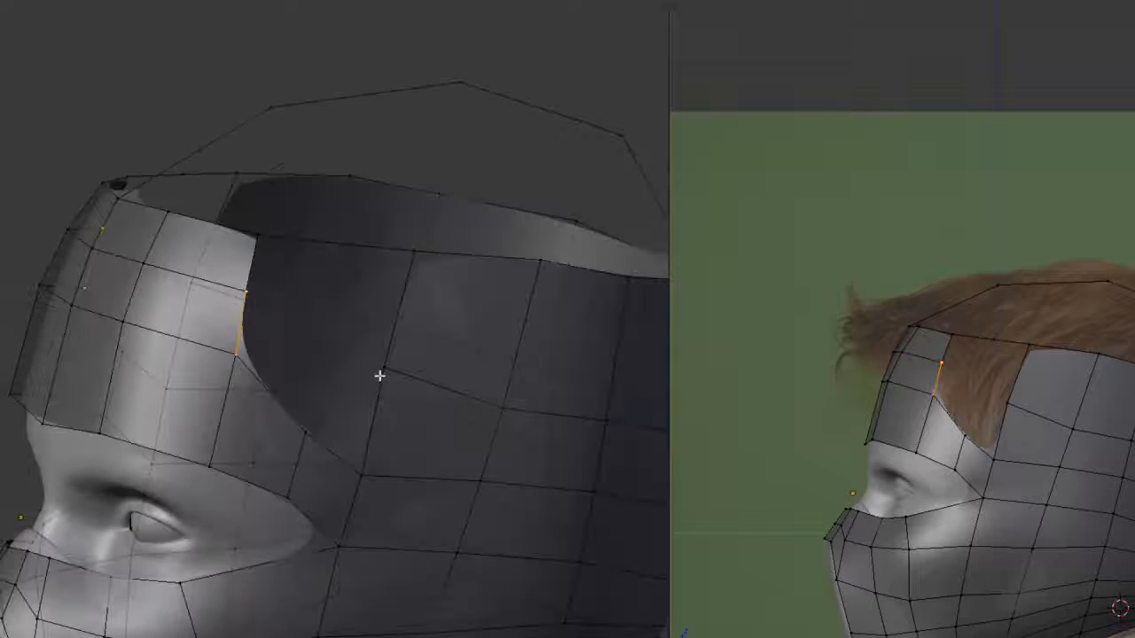
shift+right_click(362, 469)
shift+right_click(385, 369)
key(f)
click(382, 388)
right_click(395, 325)
shift+right_click(253, 264)
key(f)
- Add a vertical loop cut through the new faces above the temple
key(ctrl+r)
click(320, 338)
click(453, 359)
middle_drag(453, 359, 421, 429)
- Merge the unjoined vertices at the upper rim and the temple, then check the smoothed wrap
key(a)
key(z)
shift+right_click(275, 268)
key(alt+m)
click(281, 323)
key(z)
right_click(307, 471)
shift+right_click(299, 473)
key(alt+m)
click(299, 474)
key(Tab)
scroll(420, 429, down, 5)
mouse_move(436, 363)
middle_down()
mouse_move(319, 372)
mouse_move(445, 377)
middle_up()
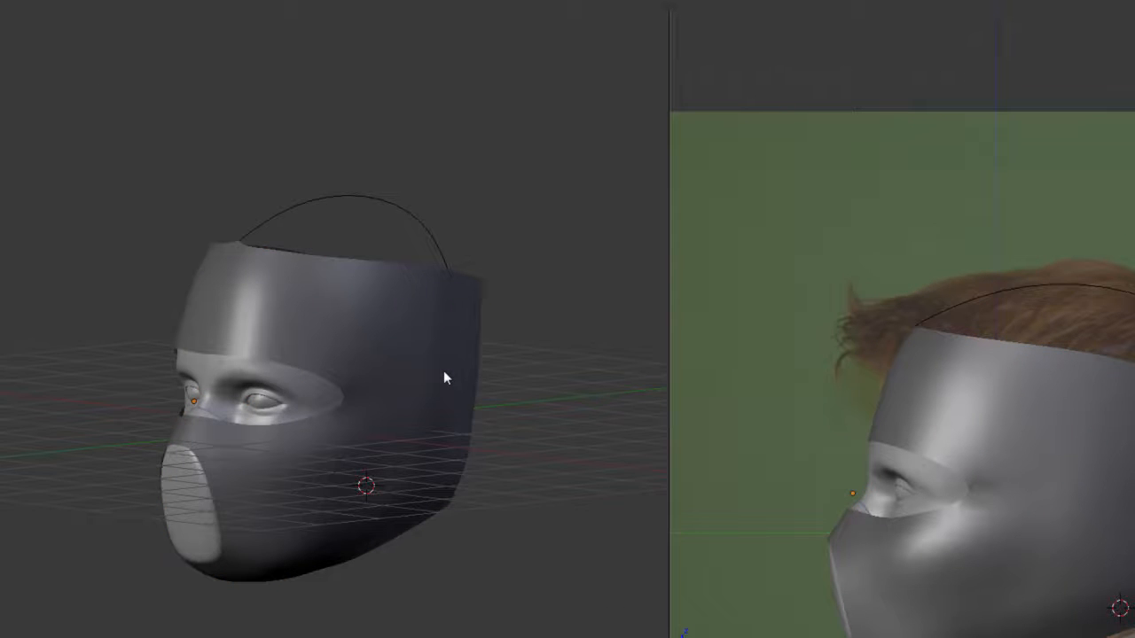
- Fill a face between the crown's centre line and the side rim toward the back of the head
key(Tab)
middle_drag(928, 332, 915, 376)
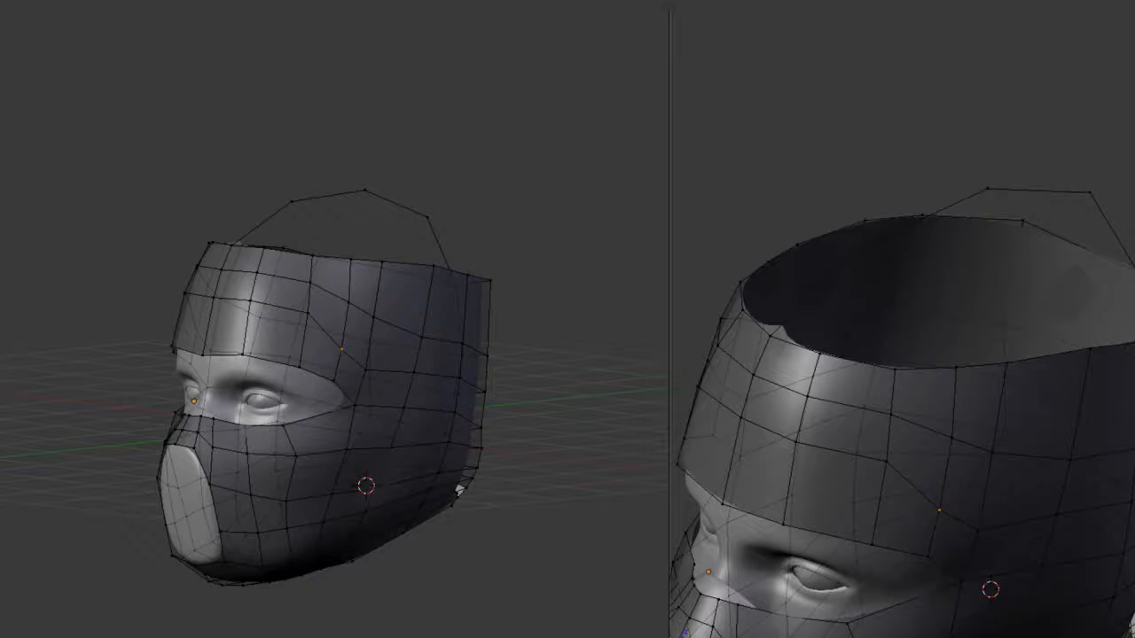
middle_drag(946, 390, 886, 373)
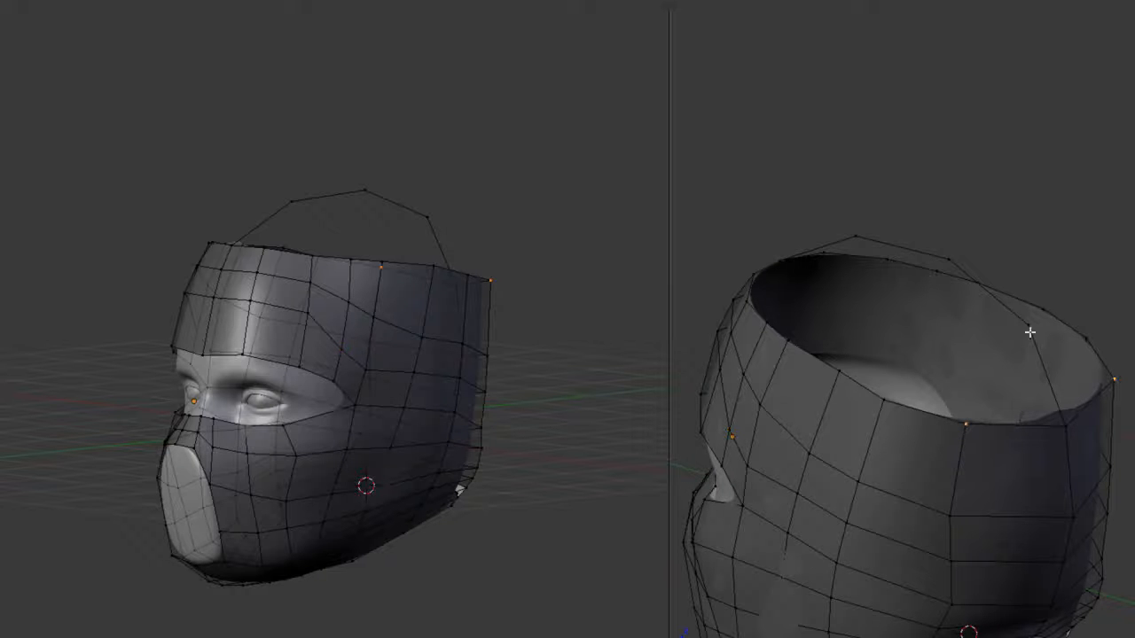
shift+right_click(951, 257)
key(f)
middle_drag(906, 310, 934, 317)
key(2)
key(grave)
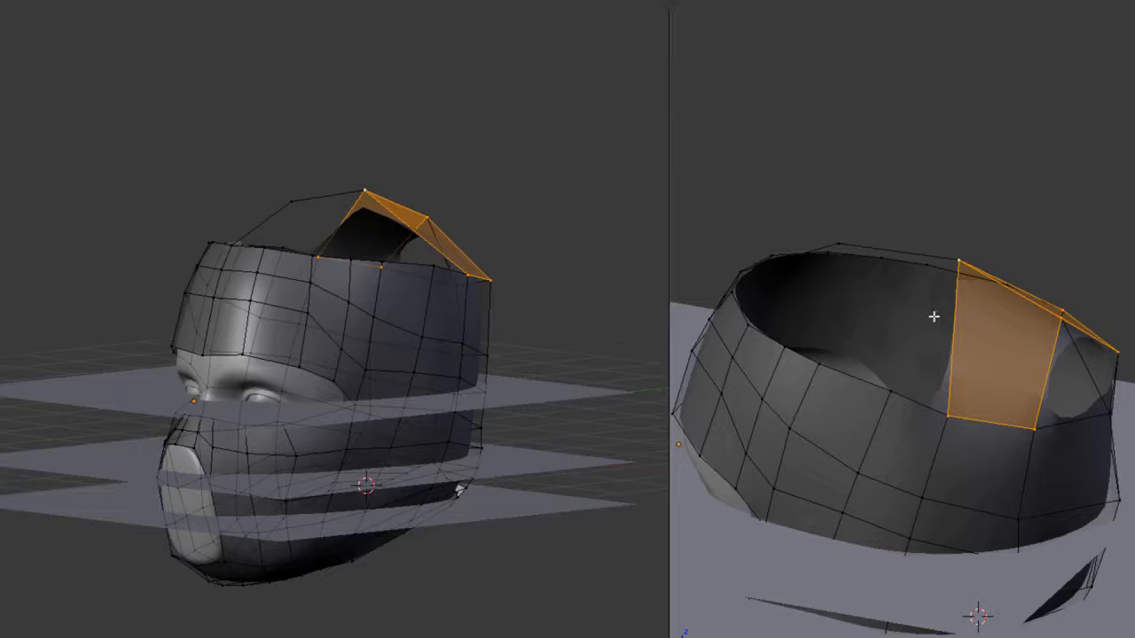
scroll(889, 423, down, 2)
key(Tab)
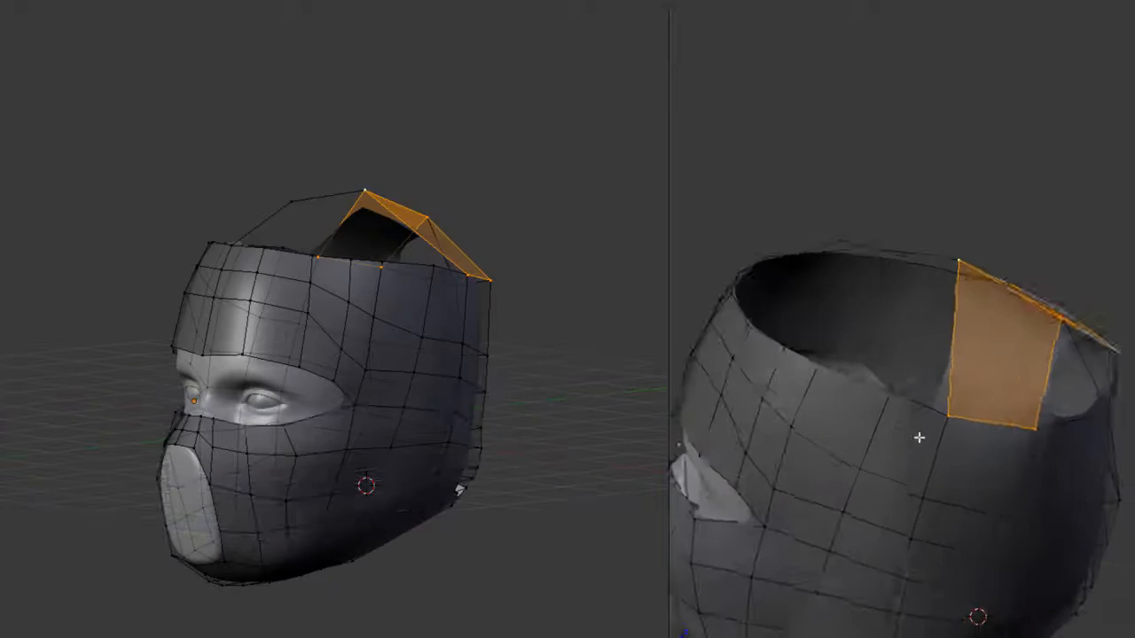
key(ctrl+Tab)
click(886, 449)
shift+right_click(926, 243)
key(f)
key(ctrl+z)
- Subdivide the crown's centre-line edge ahead of the filled face and select its new middle vertex in side view
right_click(821, 250)
key(w)
click(962, 243)
right_click(894, 243)
key(KP_3)
scroll(929, 282, down, 4)
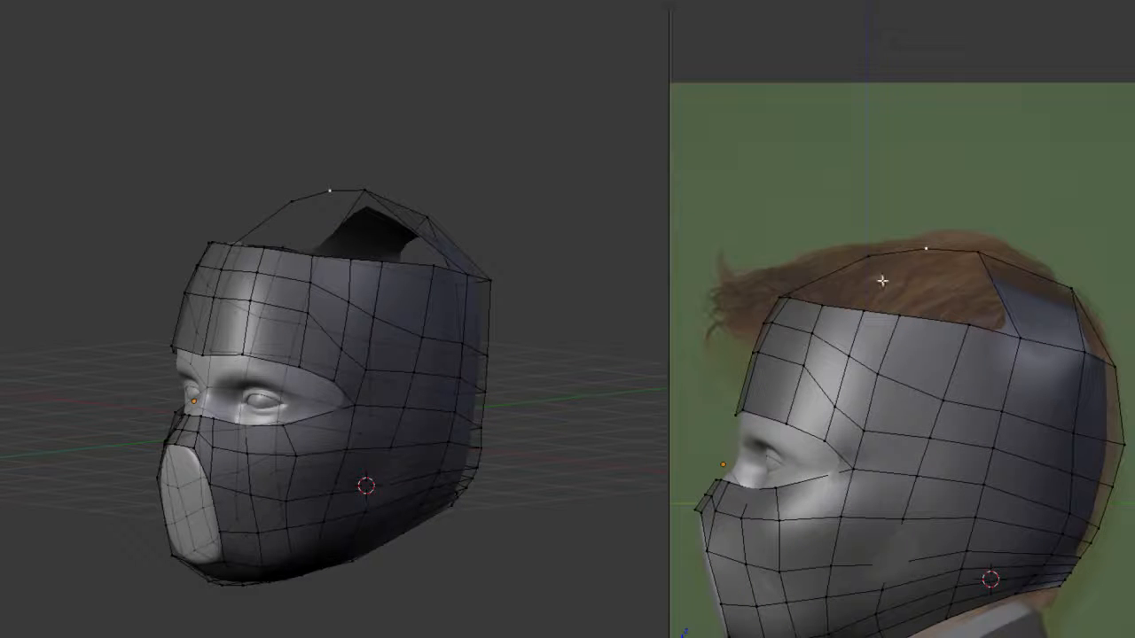
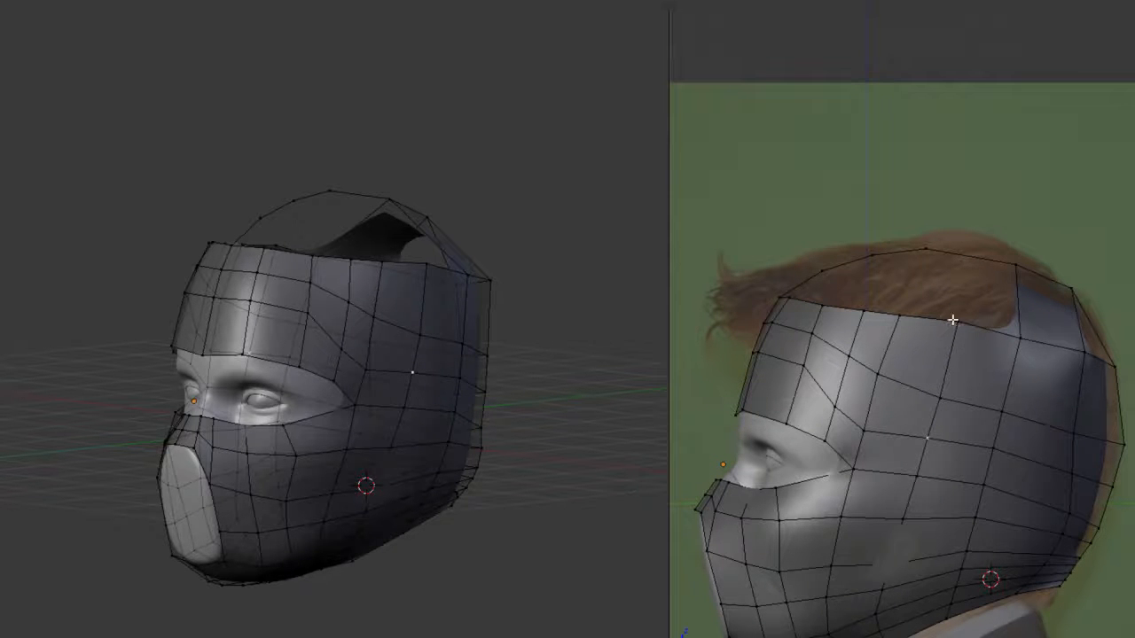
- Fill faces between the crown's centre line and the side rim, working forward over the temple
key(f)
middle_drag(923, 317, 911, 269)
right_click(848, 319)
shift+right_click(858, 344)
key(f)
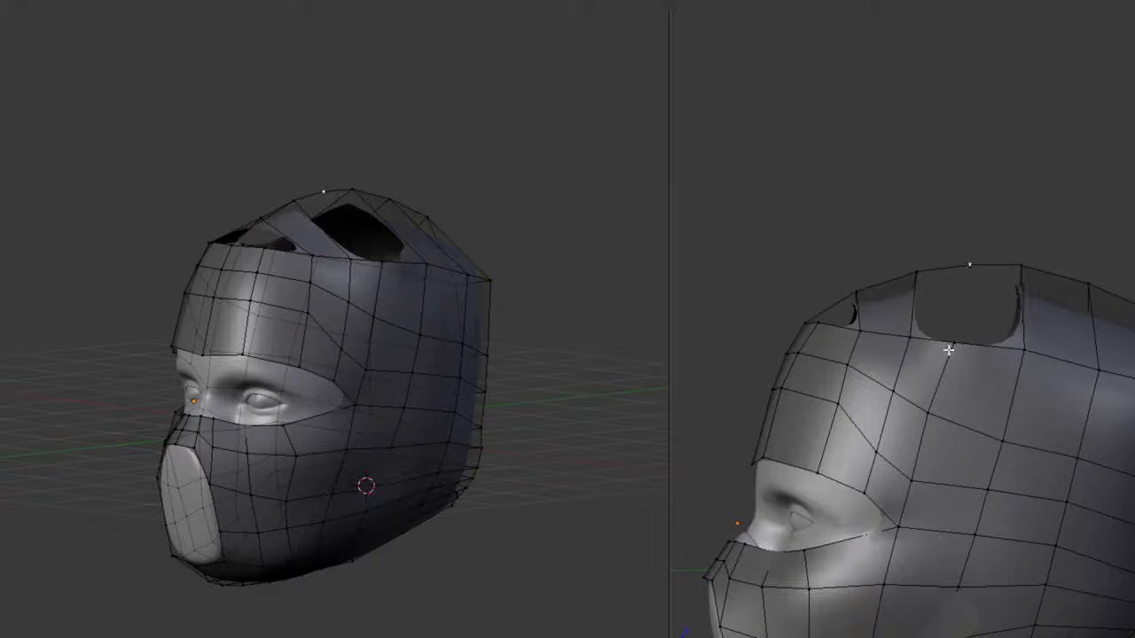
- Fill the remaining gap in the middle of the crown between the centre line and the side rim
key(f)
right_click(957, 265)
shift+right_click(952, 328)
key(f)
middle_drag(955, 325, 932, 351)
- Add a lengthwise loop cut through the new crown faces and move it outward to round the crown
key(ctrl+Tab)
click(977, 347)
key(a)
scroll(983, 357, up, 2)
scroll(898, 306, down, 3)
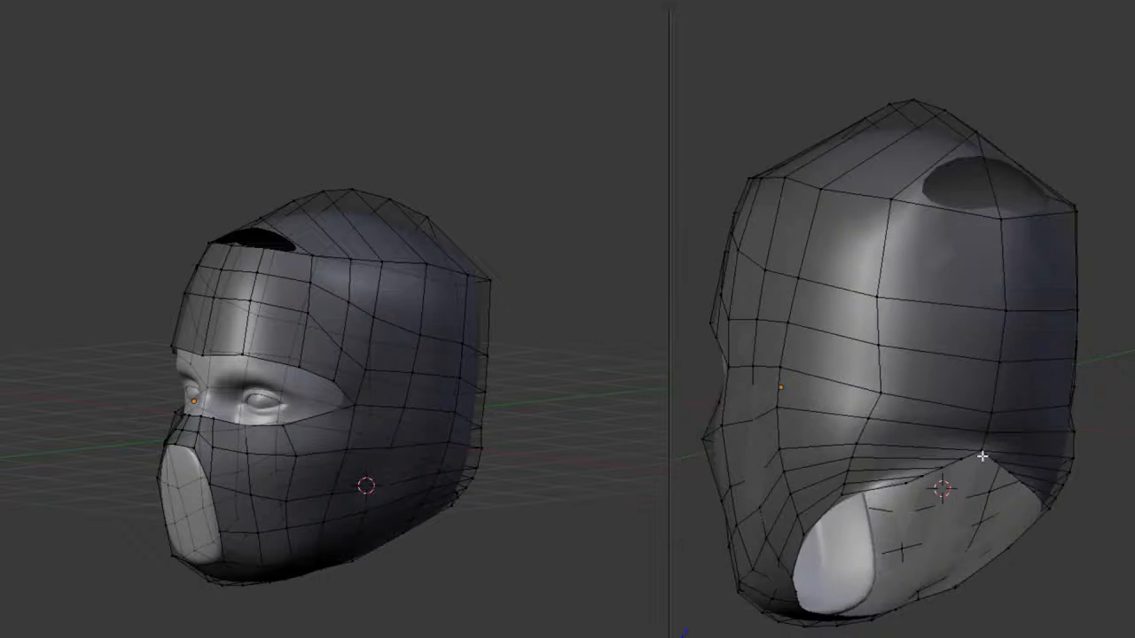
scroll(982, 455, up, 1)
middle_drag(940, 291, 1081, 316)
alt+click(1010, 198)
key(g)
click(1081, 311)
key(KP_3)
key(KP_1)
key(z)
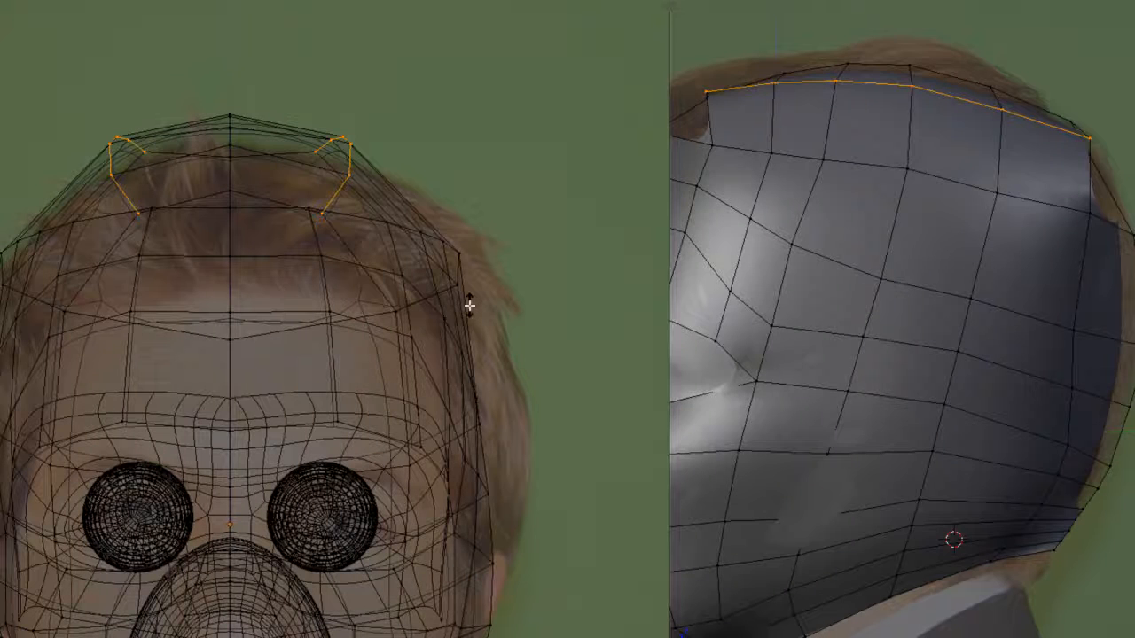
- Try to fill a face across the opening at the front of the crown
middle_drag(993, 213, 874, 191)
scroll(884, 244, down, 4)
shift+right_click(869, 309)
key(f)
key(Tab)
- Fill the opening at the front of the crown with faces joining the centre line to the forehead rim
key(Tab)
key(ctrl+z)
click(1001, 314)
right_click(894, 322)
right_click(949, 231)
right_click(933, 210)
right_click(825, 121)
middle_drag(825, 121, 922, 256)
right_click(802, 138)
right_click(895, 302)
shift+right_click(805, 287)
shift+right_click(843, 230)
shift+right_click(900, 252)
key(f)
- Examine the smoothed crown and the back and underside of the wrap for remaining gaps
key(Tab)
scroll(975, 266, down, 6)
key(Tab)
scroll(1020, 266, up, 6)
right_click(878, 188)
right_click(1035, 188)
right_click(1095, 189)
middle_drag(1096, 190, 1081, 261)
key(Tab)
scroll(1081, 265, down, 4)
middle_drag(1075, 299, 917, 322)
key(Tab)
scroll(919, 314, up, 3)
scroll(916, 321, down, 3)
scroll(917, 322, up, 3)
shift+middle_drag(987, 532, 987, 407)
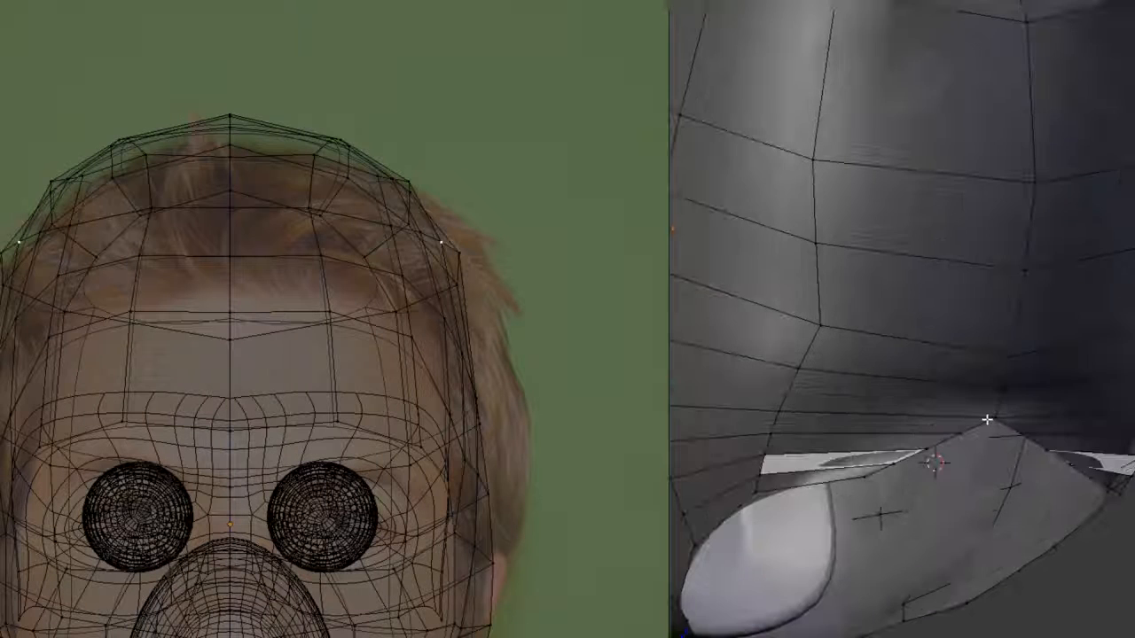
- Add a vertical loop cut down the back of the head below the crown's rear opening
click(789, 416)
scroll(797, 412, down, 2)
middle_drag(798, 412, 1003, 409)
key(ctrl+r)
click(942, 327)
click(942, 327)
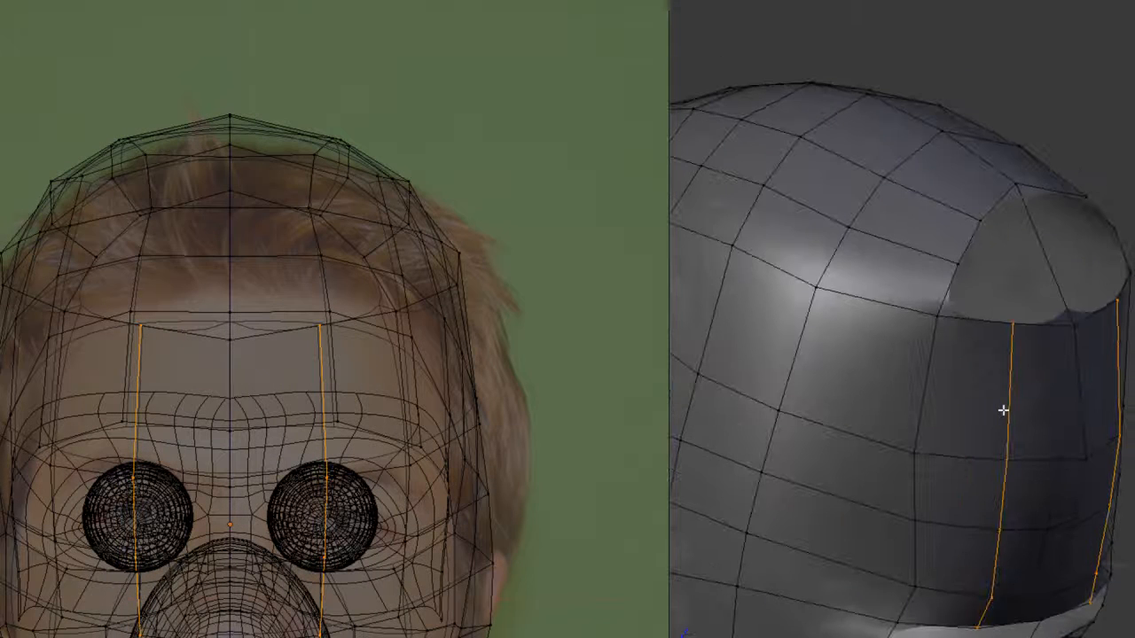
- Fill faces across the rear crown opening, starting from its upper edge
right_click(1044, 254)
middle_drag(1044, 254, 896, 317)
right_click(1045, 256)
shift+right_click(878, 266)
key(f)
key(f)
- Close the last gap at the back of the crown with a face and check the smoothed wrap
key(f)
right_click(853, 324)
shift+right_click(830, 385)
shift+right_click(915, 380)
shift+right_click(912, 342)
key(f)
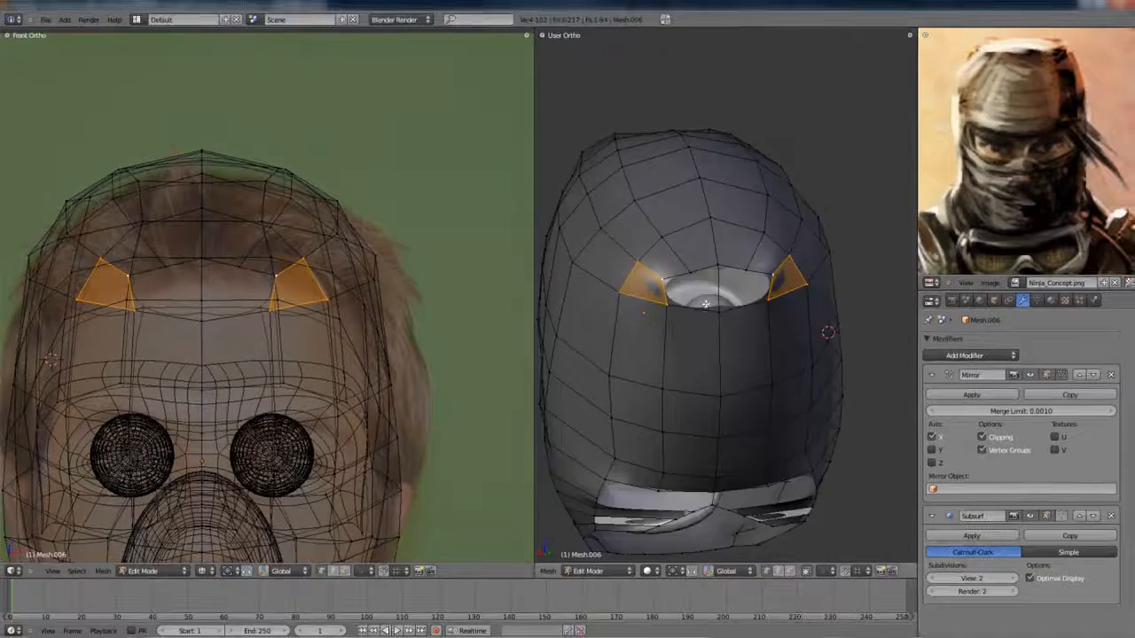
middle_drag(706, 304, 829, 300)
key(Tab)
scroll(820, 299, down, 6)
scroll(827, 298, down, 1)
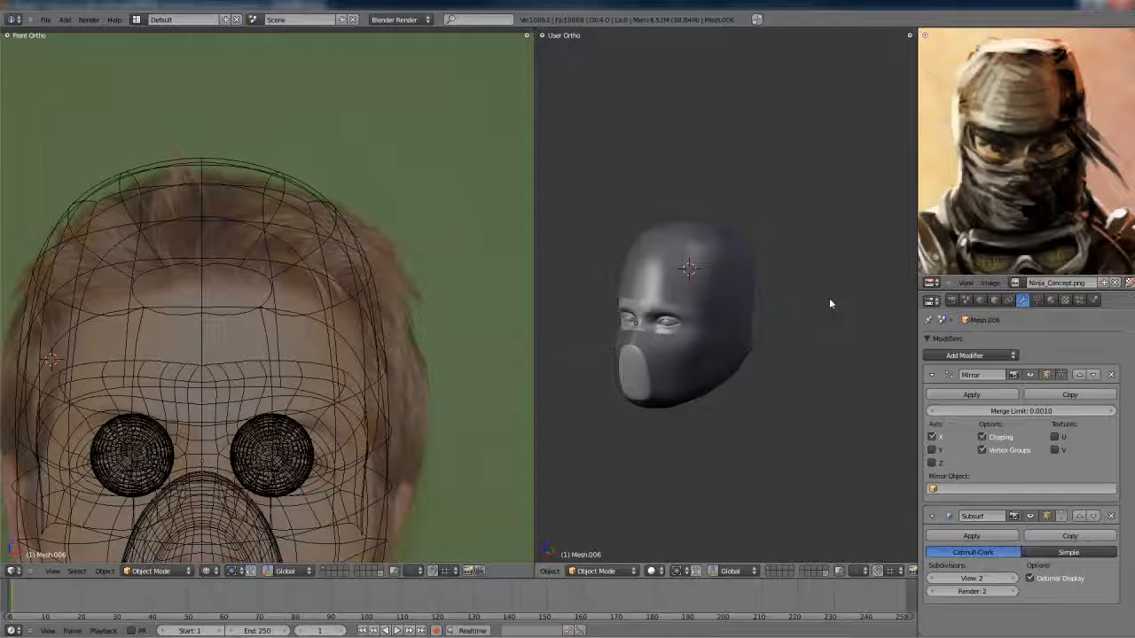
- Maximise the 3D view and examine the closed wrap's mesh from several sides
key(shift+space)
scroll(709, 296, up, 2)
scroll(681, 291, down, 2)
middle_drag(697, 296, 628, 332)
scroll(679, 289, up, 3)
key(Tab)
scroll(643, 304, up, 3)
scroll(590, 370, down, 2)
scroll(630, 339, up, 3)
scroll(630, 339, down, 4)
- Select a vertex at the back of the head and adjust it with Shrink/Fatten in side view
click(582, 232)
click(582, 232)
middle_drag(585, 237, 621, 420)
scroll(620, 273, up, 3)
right_click(604, 271)
scroll(605, 268, down, 3)
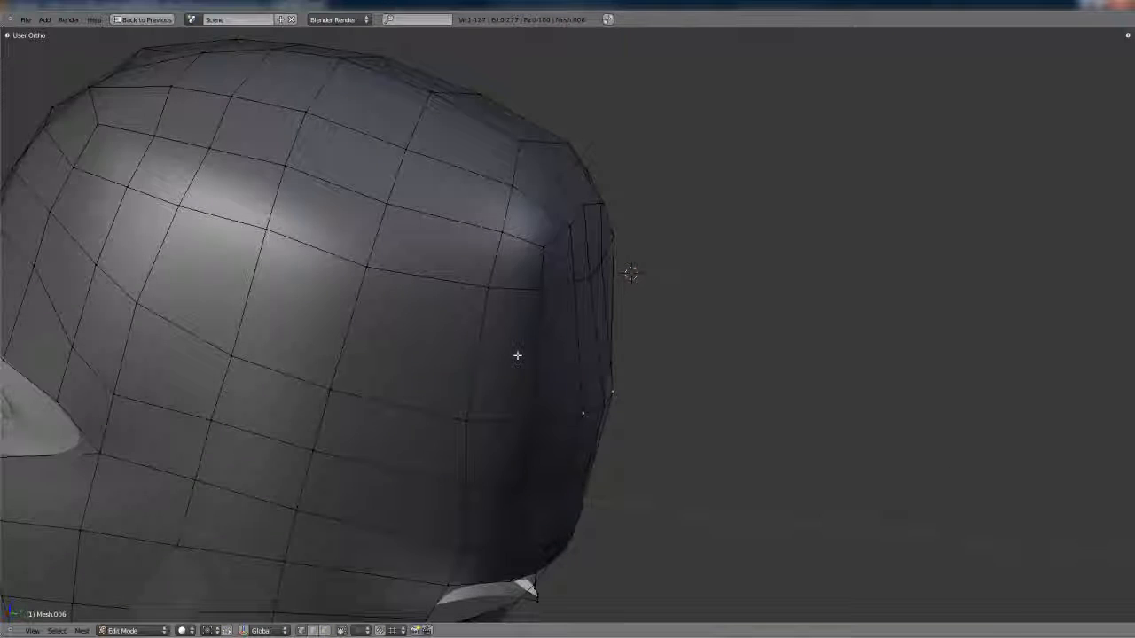
key(KP_3)
key(alt+s)
click(624, 480)
key(z)
middle_drag(624, 480, 538, 342)
- Delete the badly stretched edges beneath the nape at the wrap's lower rim
scroll(538, 342, down, 4)
key(Tab)
key(Tab)
scroll(585, 382, up, 4)
middle_drag(585, 382, 585, 377)
key(x)
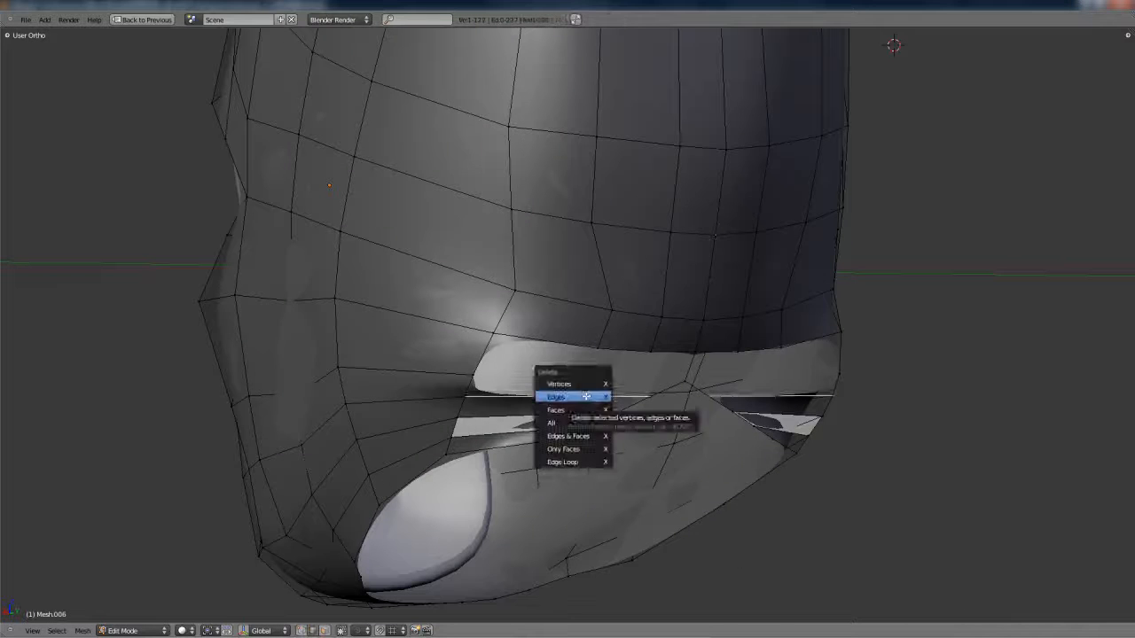
click(554, 397)
key(x)
click(554, 428)
- Switch to vertex selection and delete the leftover geometry at the nape's lower rim
key(ctrl+Tab)
middle_drag(554, 427, 651, 390)
click(586, 411)
right_click(599, 357)
key(f)
key(x)
click(572, 391)
right_click(603, 369)
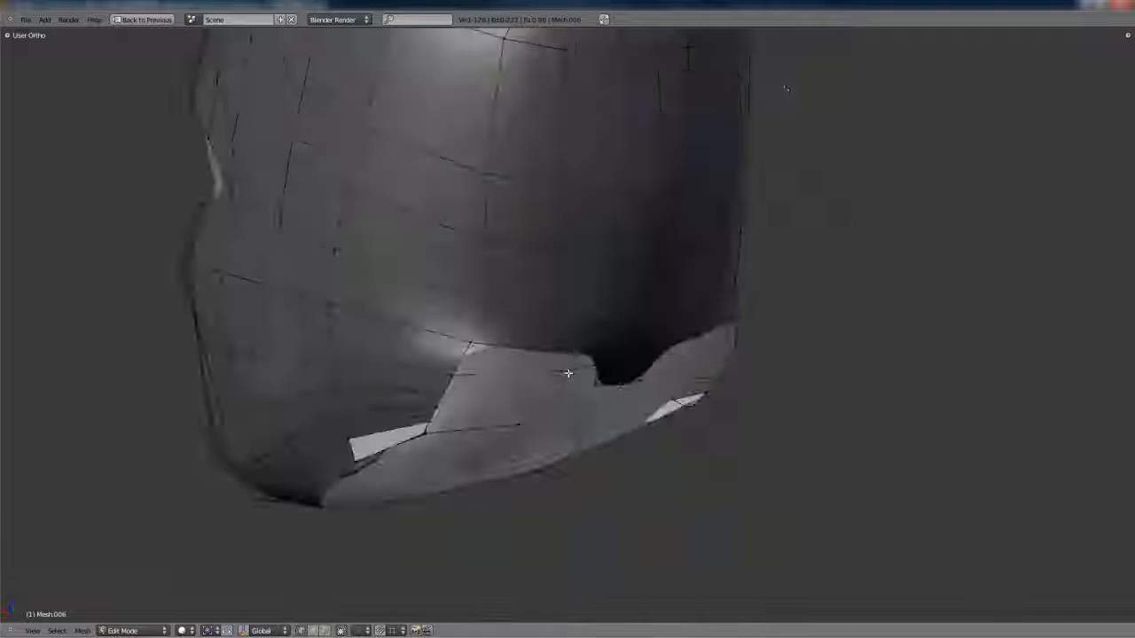
- Rebuild the face at the centre of the nape's lower rim
mouse_move(576, 381)
middle_down()
mouse_move(544, 337)
mouse_move(610, 383)
mouse_move(689, 392)
mouse_move(596, 378)
middle_up()
middle_drag(547, 415, 600, 390)
key(ctrl+z)
shift+right_click(525, 430)
key(f)
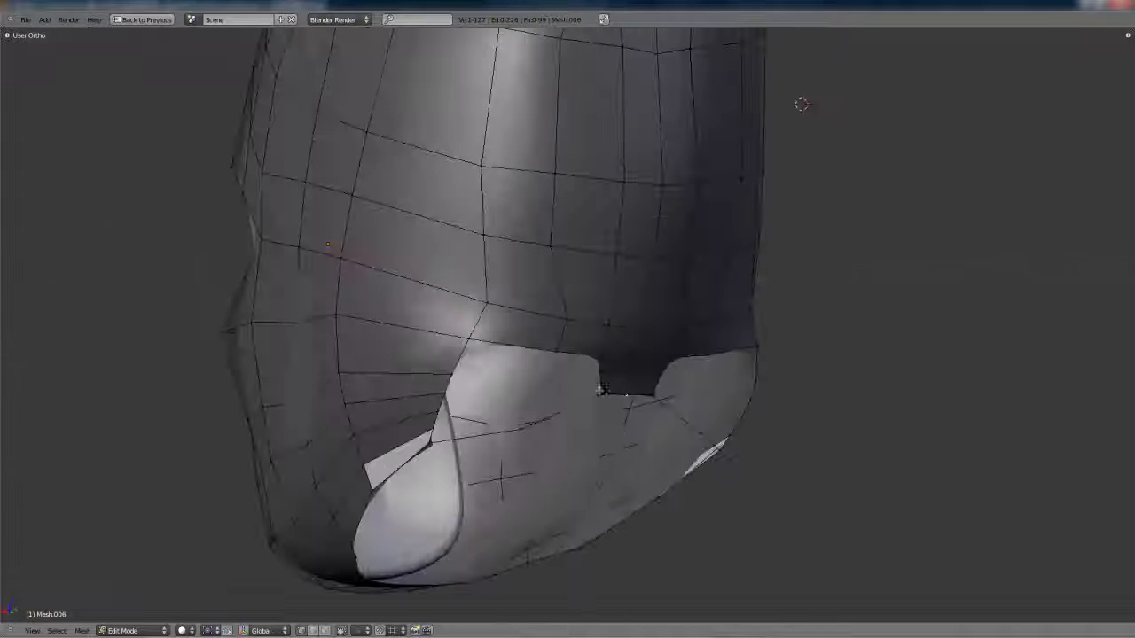
- Extend the nape's centre strip downward and fill faces from it to the side rim behind the jaw
middle_drag(560, 381, 661, 431)
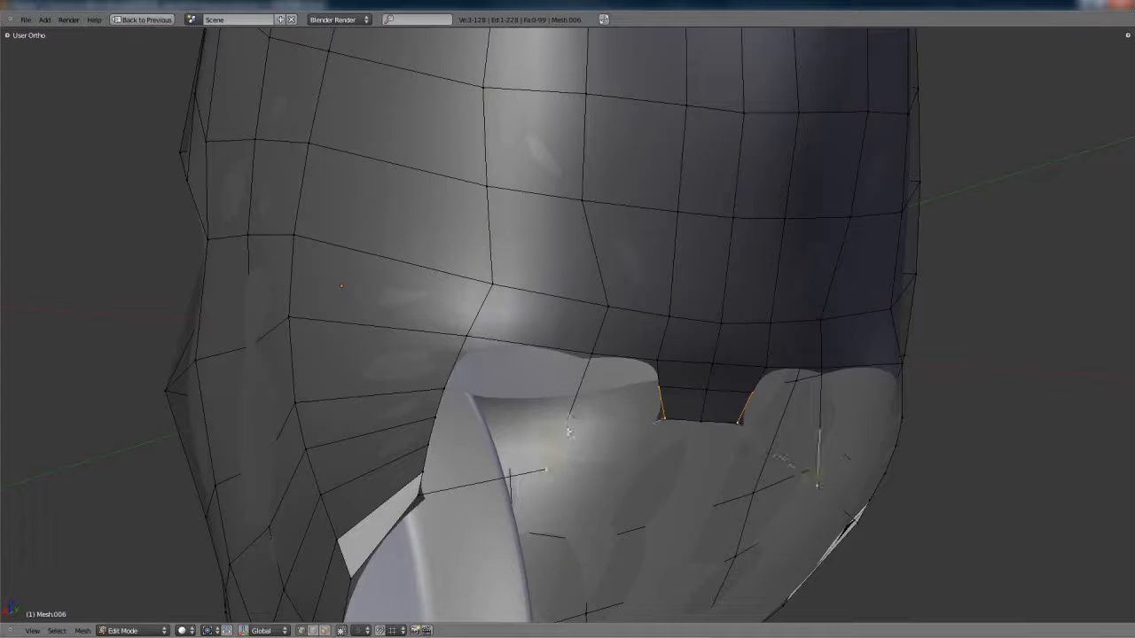
shift+right_click(570, 426)
key(f)
right_click(573, 419)
shift+right_click(644, 392)
key(f)
middle_drag(645, 392, 608, 405)
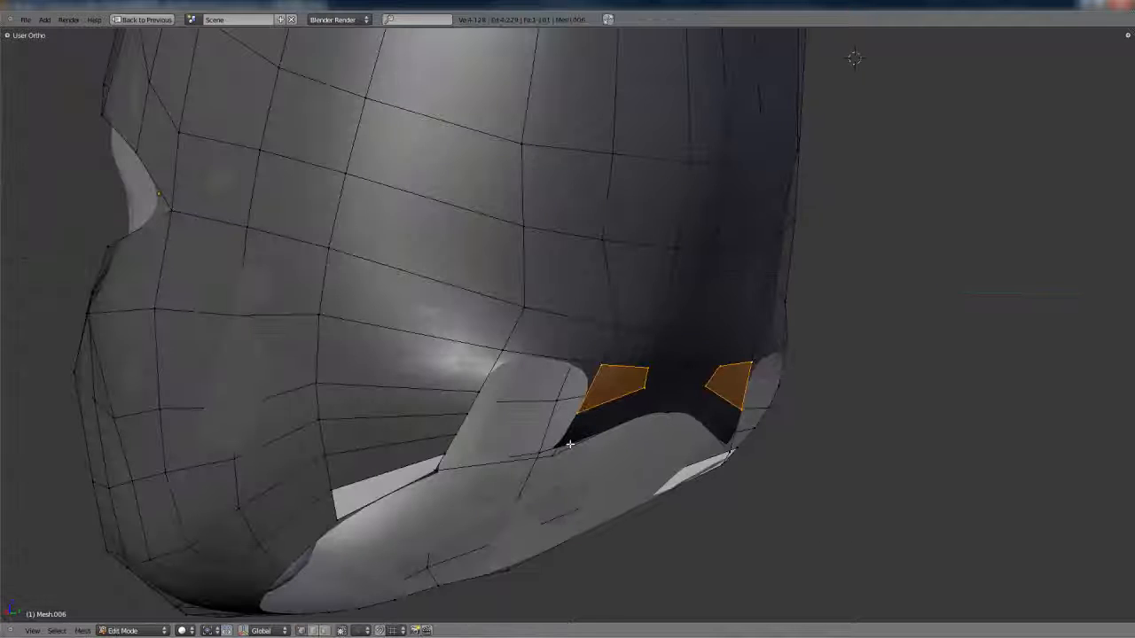
key(f)
right_click(498, 397)
middle_drag(498, 397, 812, 131)
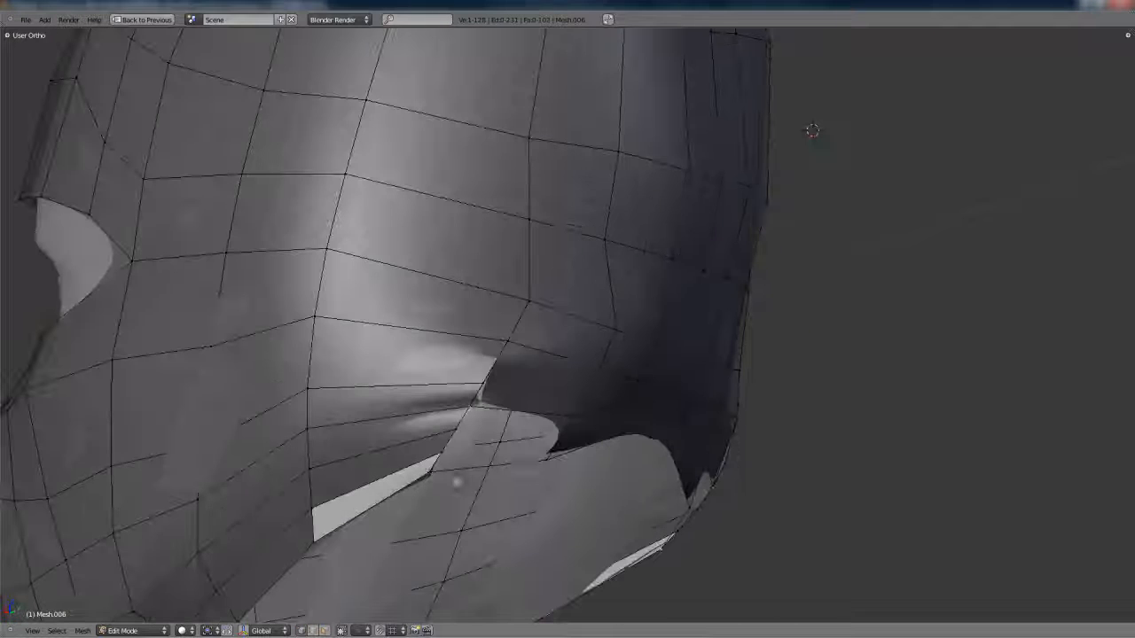
- Check the smoothed nape and reposition the vertex on its lower part
key(Tab)
middle_drag(543, 473, 624, 388)
key(Tab)
key(f)
right_click(575, 391)
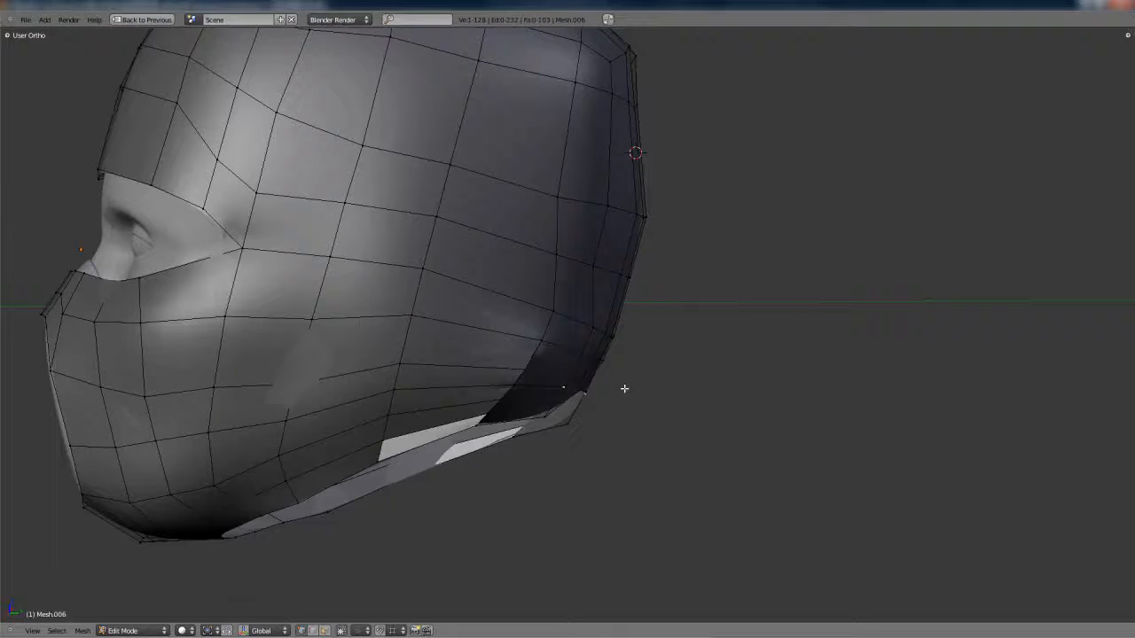
key(g)
middle_drag(557, 419, 534, 408)
click(567, 390)
- Add edge loops with Loop Cut across the nape strip behind the jaw to match the adjoining side faces
key(Tab)
- Reposition the vertex on the nape's side seam and merge the neighbouring seam vertices into one
key(Tab)
scroll(496, 397, up, 3)
key(ctrl+r)
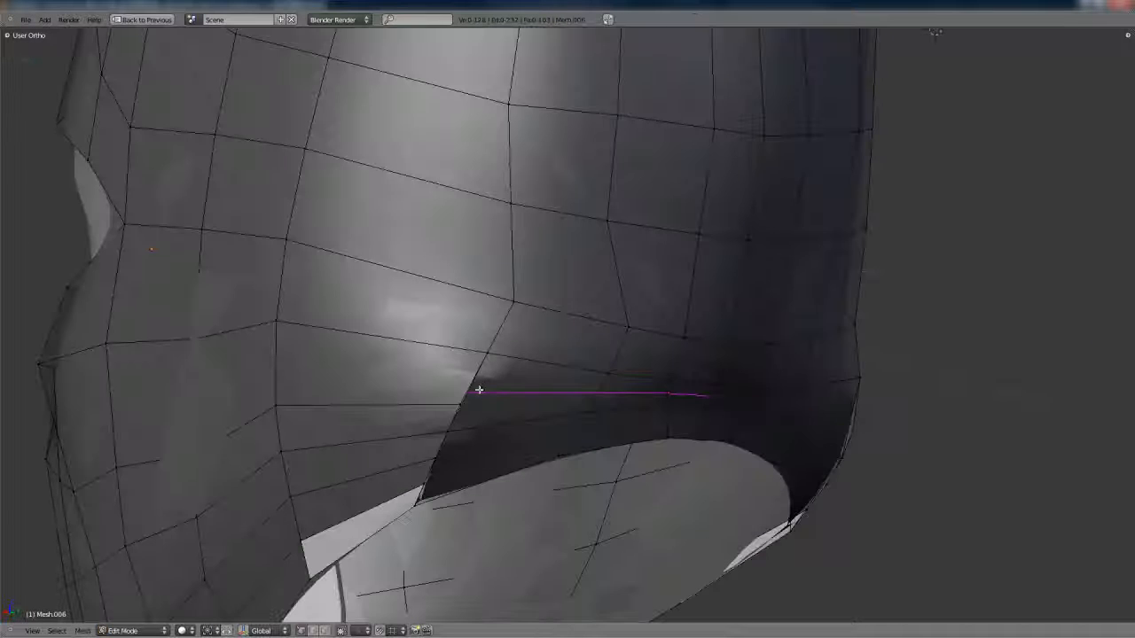
key(g)
click(452, 413)
key(ctrl+r)
click(451, 469)
middle_drag(518, 470, 420, 470)
right_click(461, 463)
key(g)
key(Tab)
middle_drag(517, 462, 683, 392)
key(Tab)
alt+right_click(532, 393)
scroll(629, 408, up, 2)
key(alt+m)
click(574, 460)
- Move another vertex on the nape's side seam to even out the smoothed surface behind the jaw
key(Tab)
key(Tab)
right_click(423, 305)
key(g)
click(433, 369)
key(Tab)
scroll(647, 404, down, 6)
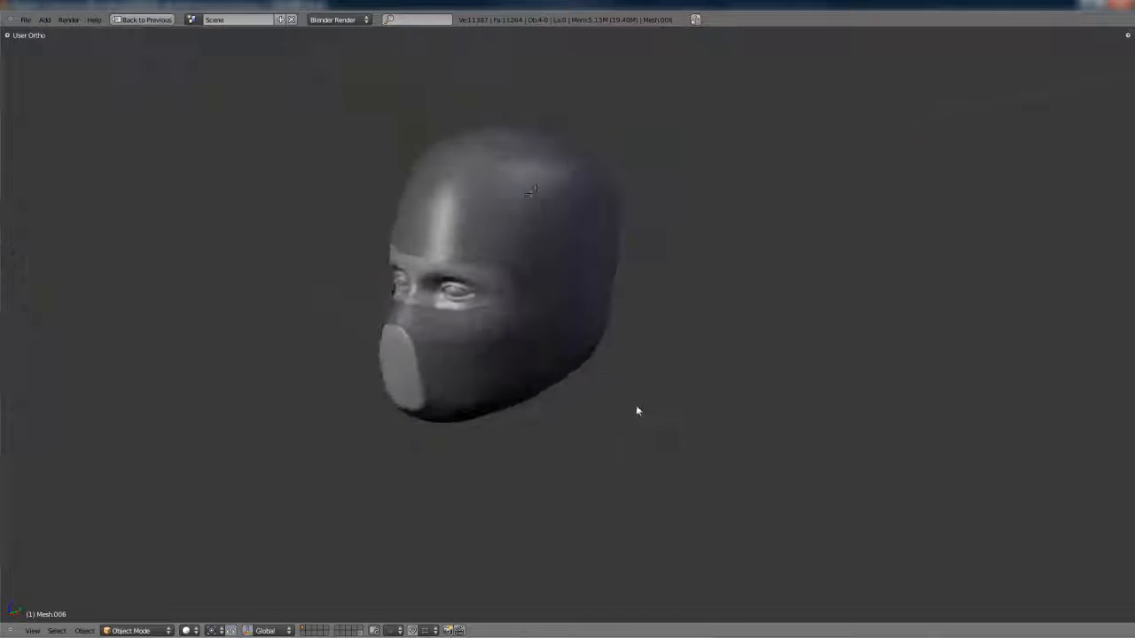
- Select the edge over the ear in the wireframe side view and Shrink/Fatten it with proportional editing
key(KP_1)
key(KP_3)
key(shift+space)
key(z)
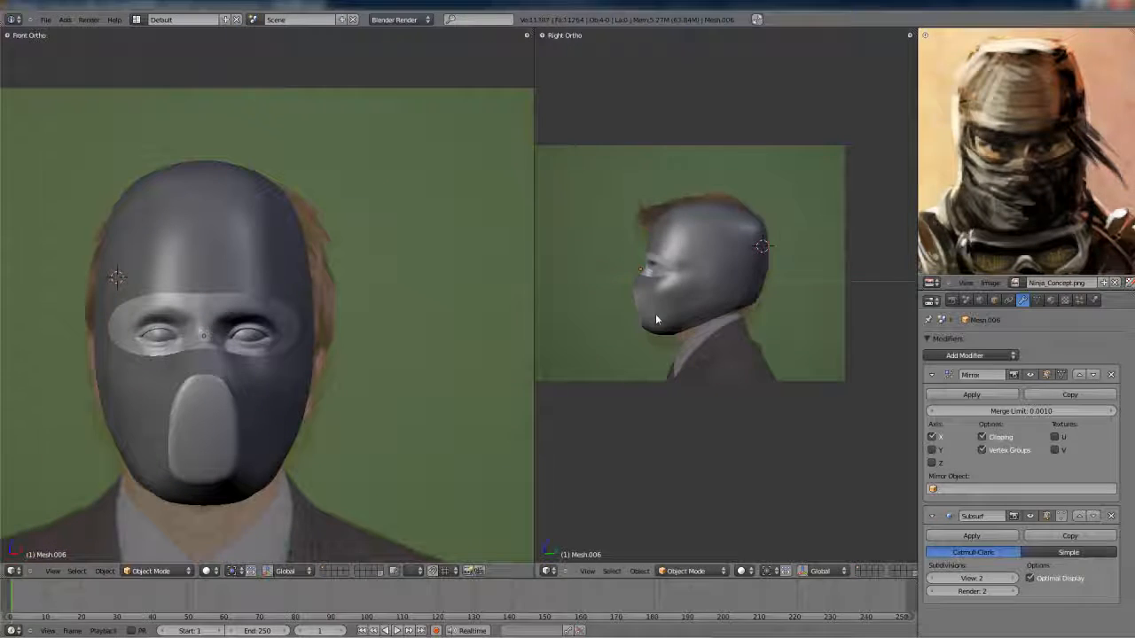
key(Tab)
key(z)
scroll(658, 311, up, 6)
shift+middle_drag(682, 204, 741, 316)
right_click(699, 343)
shift+right_click(975, 376)
scroll(511, 417, up, 1)
key(alt+s)
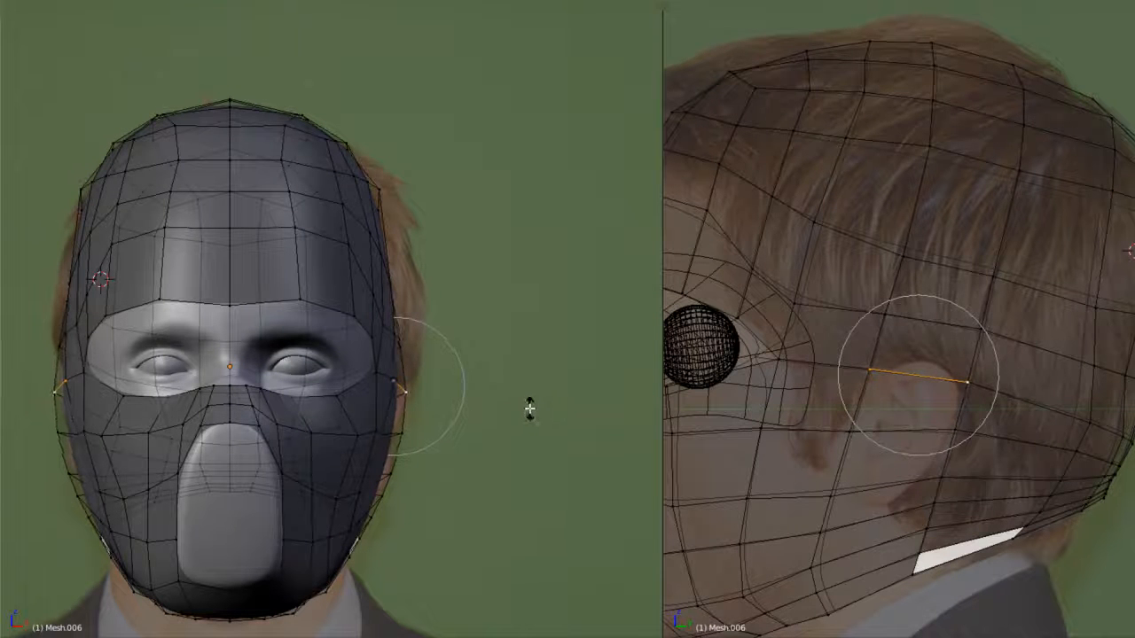
- Adjust the wrap's side above the ear with Shrink/Fatten so the surface bulges evenly
shift+right_click(999, 275)
key(alt+s)
scroll(461, 284, down, 5)
click(461, 283)
key(Tab)
middle_drag(461, 284, 413, 344)
key(Tab)
- Select the lower jaw vertex below the ear and adjust it with Shrink/Fatten against the front reference
scroll(394, 386, up, 3)
right_click(381, 569)
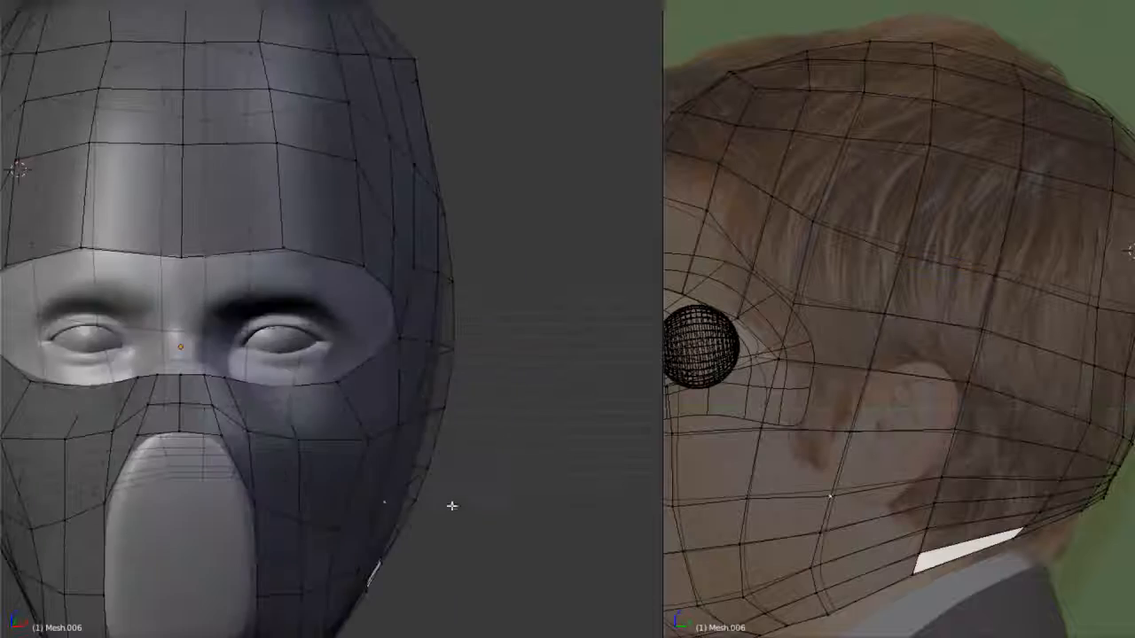
key(KP_1)
key(z)
key(alt+s)
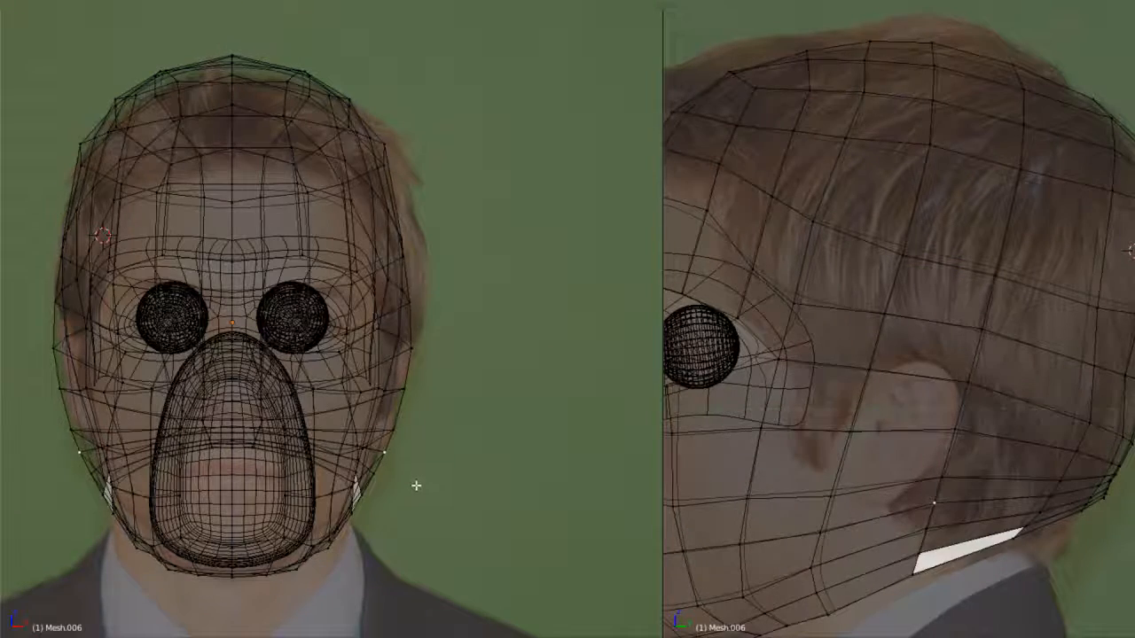
- Set the front view's background image X offset to 0.210
key(Tab)
key(n)
middle_drag(588, 434, 588, 310)
drag(584, 596, 571, 596)
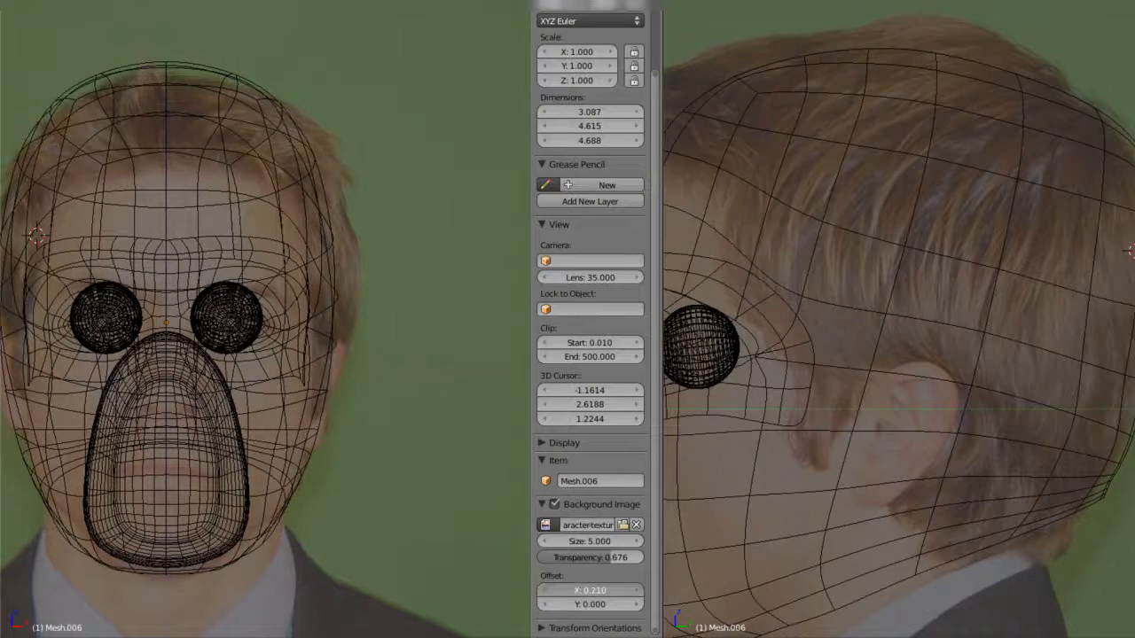
- Move the vertex at the back of the ear in the front view to follow the head's outline
right_click(333, 432)
key(Tab)
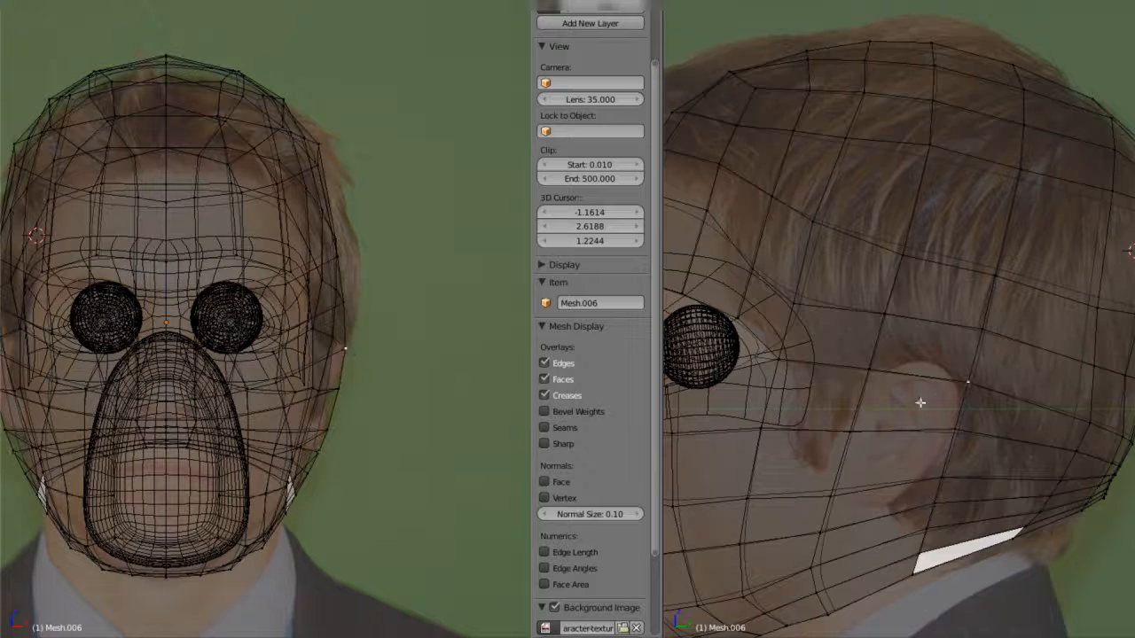
click(379, 436)
key(n)
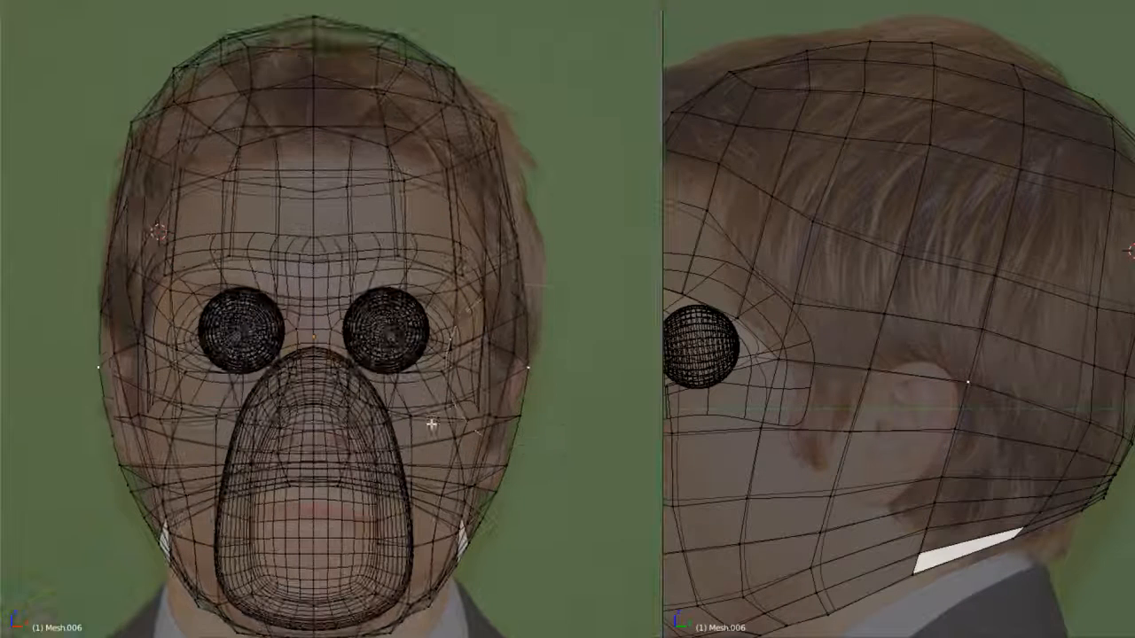
shift+middle_drag(431, 423, 388, 396)
key(g)
click(513, 415)
- Examine the shaded head wrap from the side and back for unevenness
key(Tab)
key(z)
mouse_move(513, 415)
middle_down()
mouse_move(415, 413)
mouse_move(312, 387)
mouse_move(408, 378)
mouse_move(469, 398)
mouse_move(428, 370)
mouse_move(435, 349)
middle_up()
key(a)
scroll(435, 349, up, 1)
key(z)
scroll(865, 355, down, 3)
middle_drag(858, 351, 939, 428)
scroll(939, 428, up, 2)
- Adjust the mirrored rim vertices halfway down the opening at the back of the head
key(Tab)
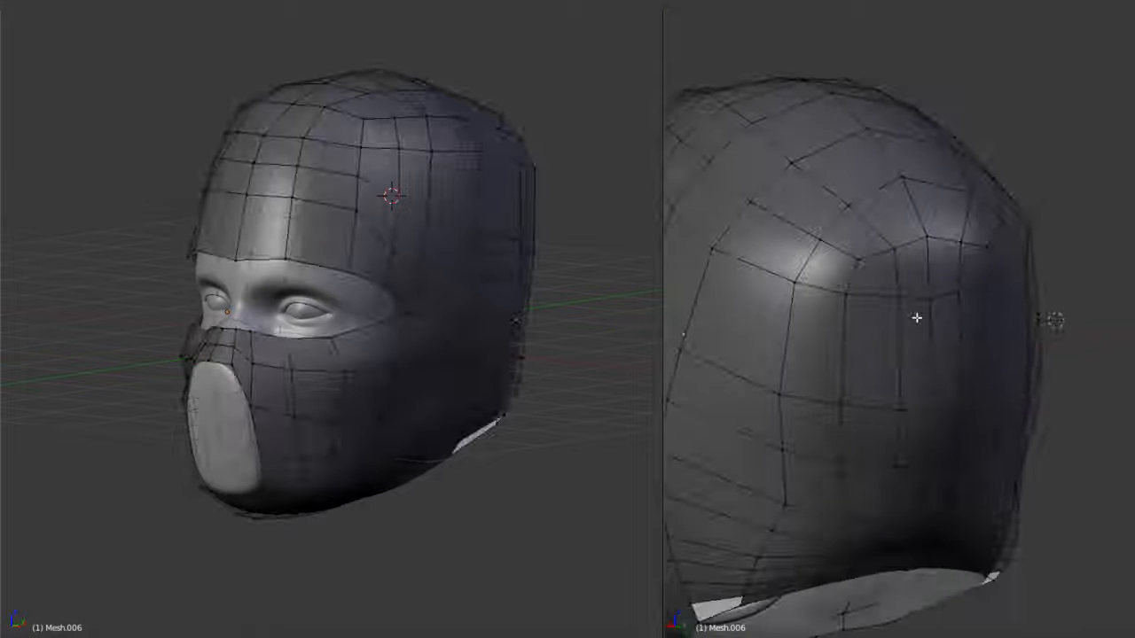
scroll(922, 346, up, 4)
scroll(913, 353, down, 2)
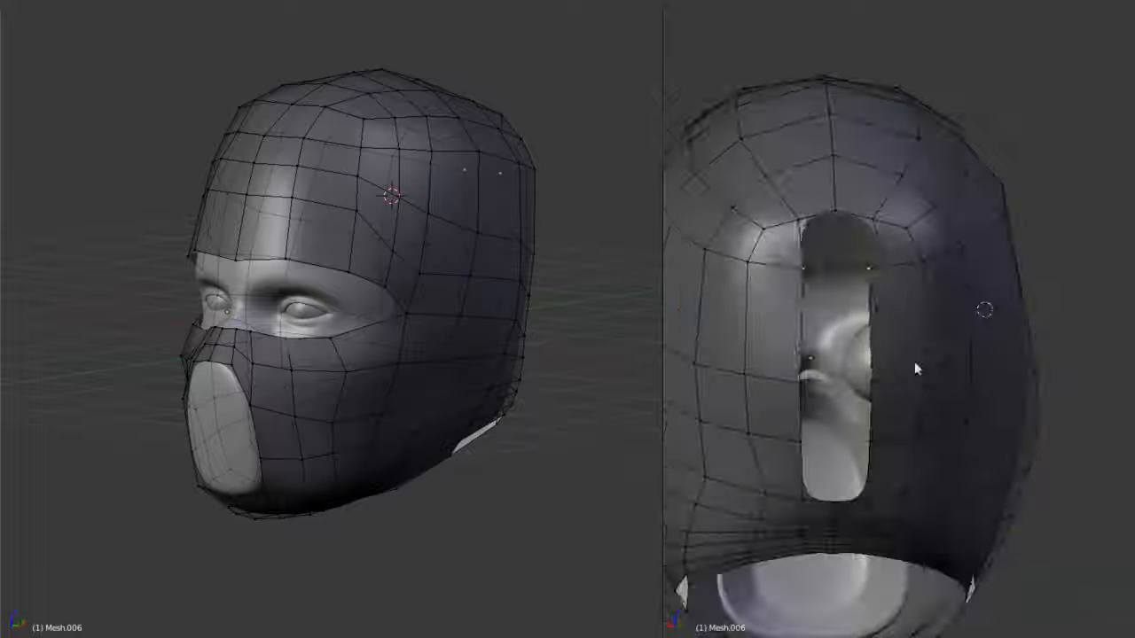
right_drag(822, 404, 833, 404)
right_drag(802, 451, 807, 450)
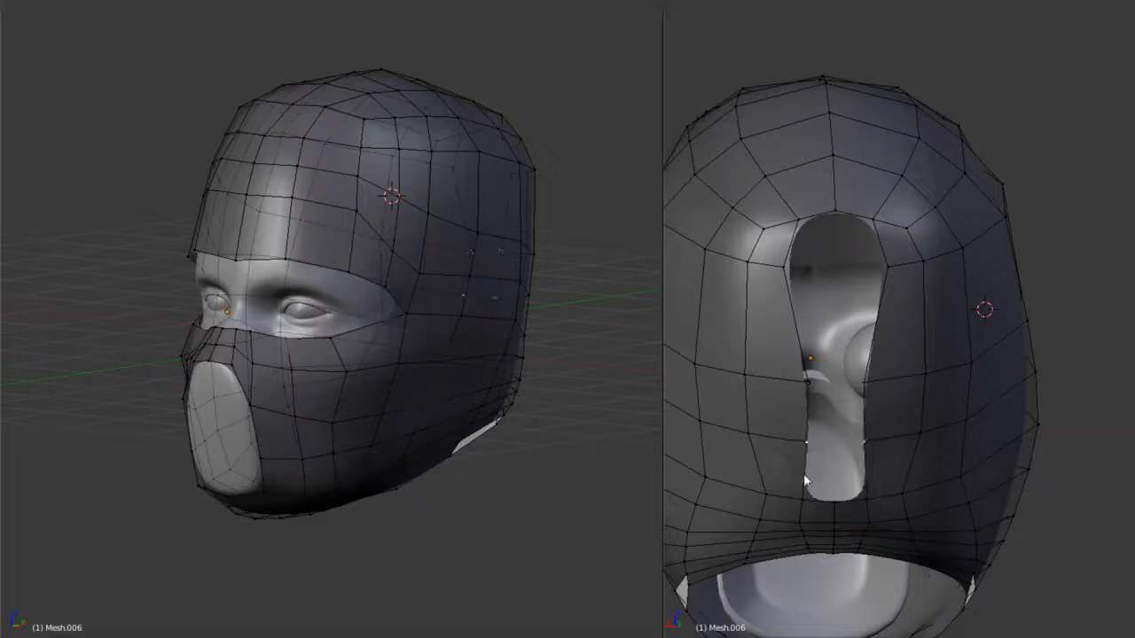
- Reshape the lower end of the opening's rim at the back of the head and check the smoothed wrap
middle_drag(820, 487, 899, 450)
alt+right_click(872, 407)
middle_drag(807, 525, 841, 451)
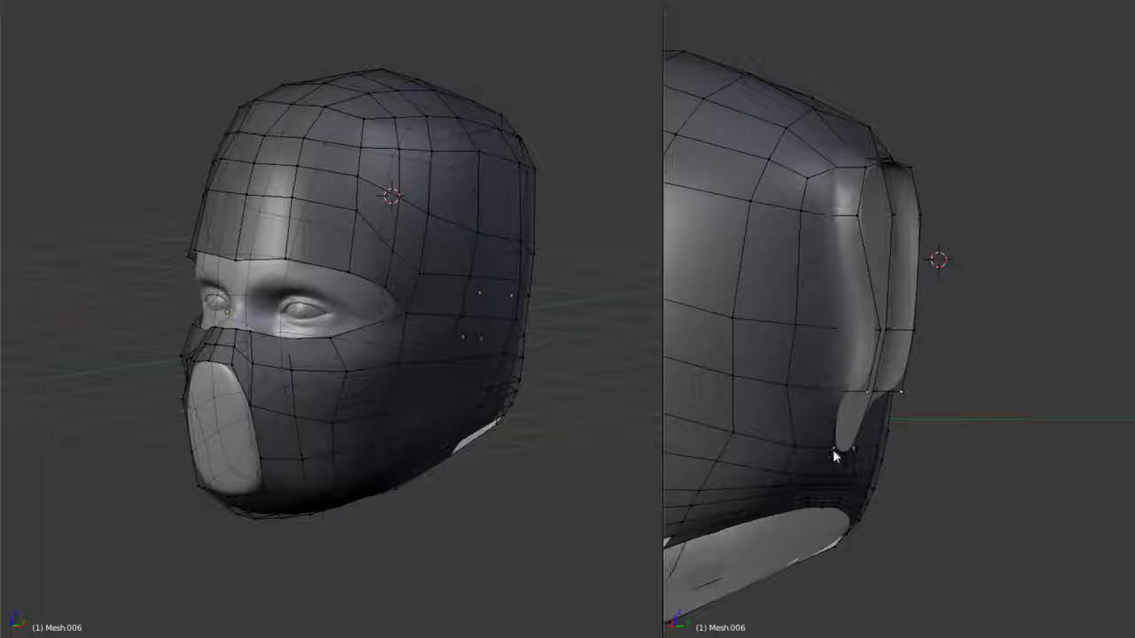
scroll(924, 433, up, 2)
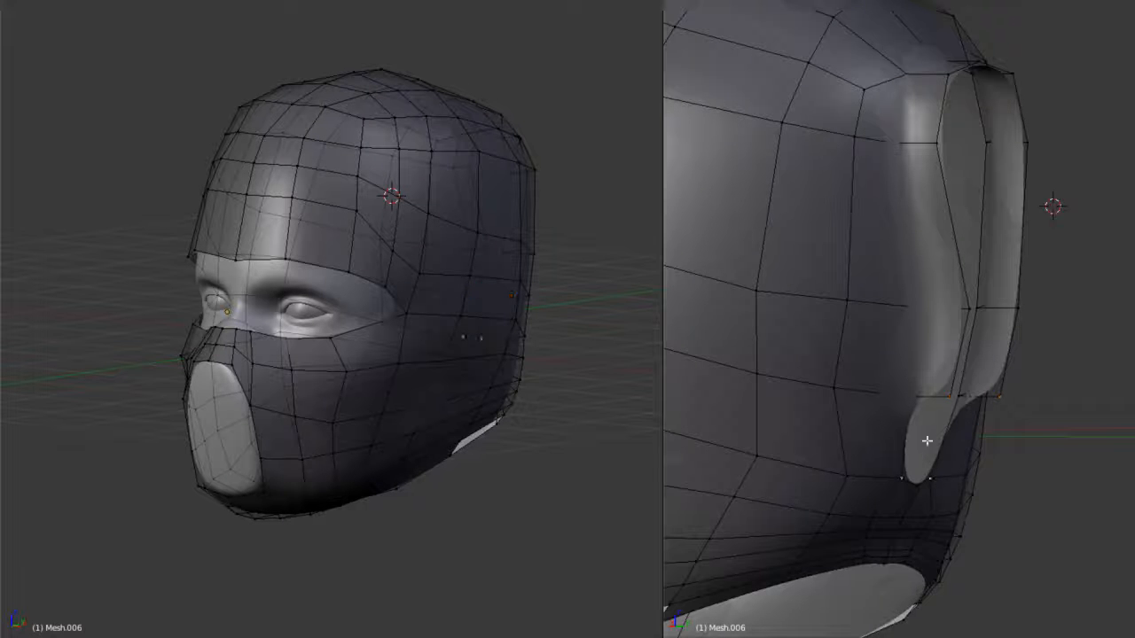
middle_drag(944, 399, 815, 404)
middle_drag(810, 330, 997, 398)
key(Tab)
scroll(996, 398, down, 4)
scroll(966, 388, down, 4)
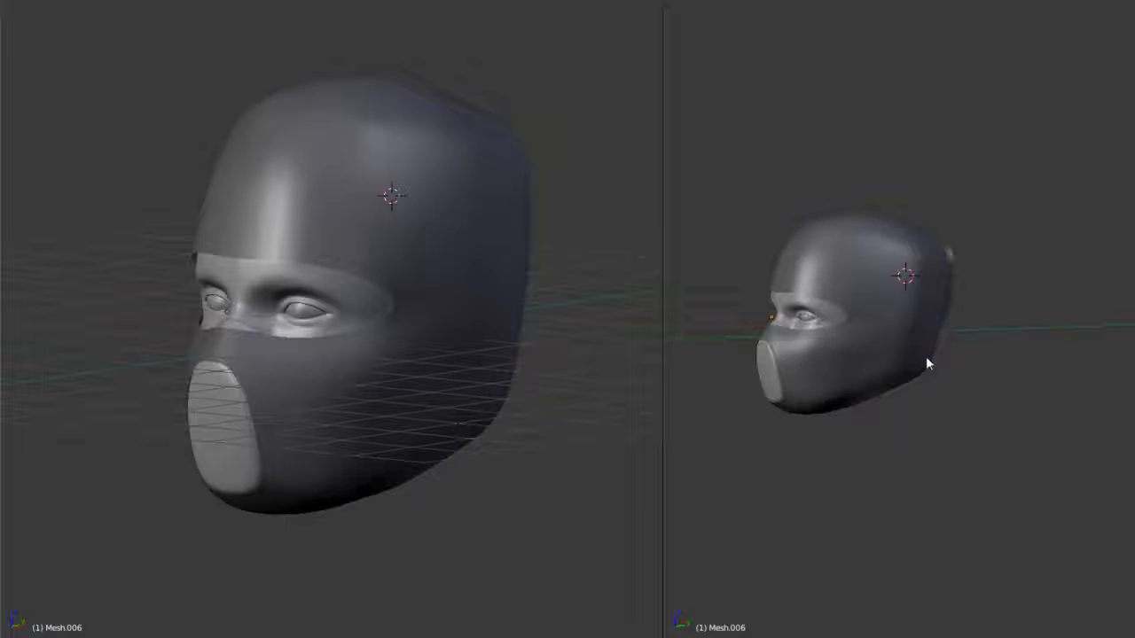
middle_drag(889, 365, 999, 380)
- Extrude the upper side edge of the mouth opening inward to the mirror centre line
key(Tab)
scroll(931, 379, up, 4)
shift+middle_drag(921, 381, 863, 287)
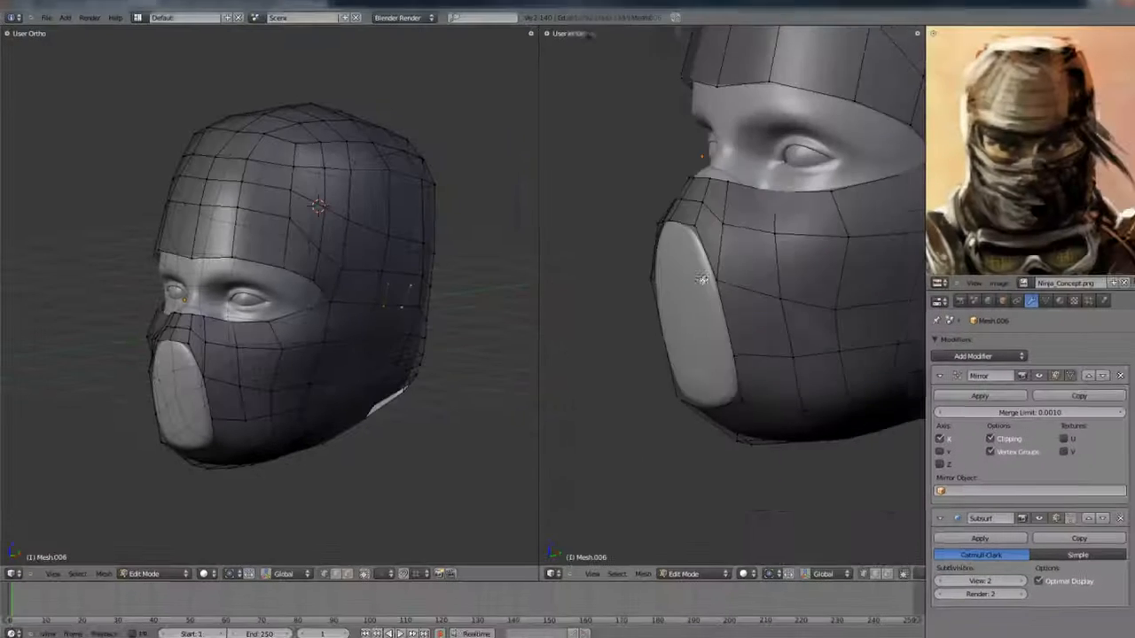
scroll(701, 279, up, 6)
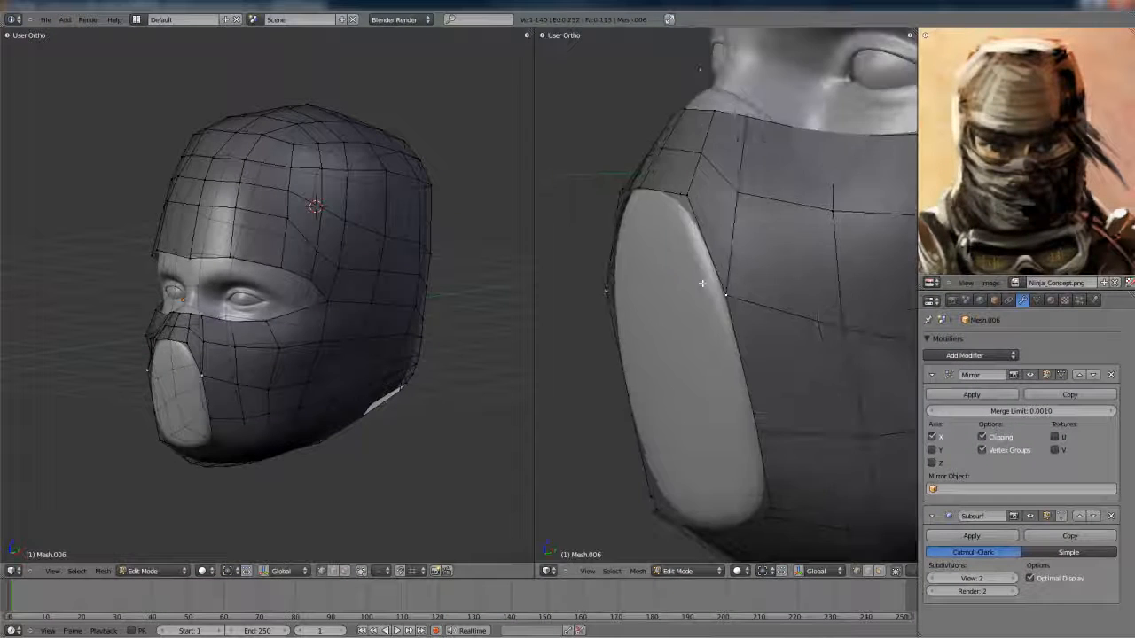
key(ctrl+Up)
scroll(666, 318, down, 6)
middle_drag(633, 342, 600, 384)
scroll(582, 430, up, 3)
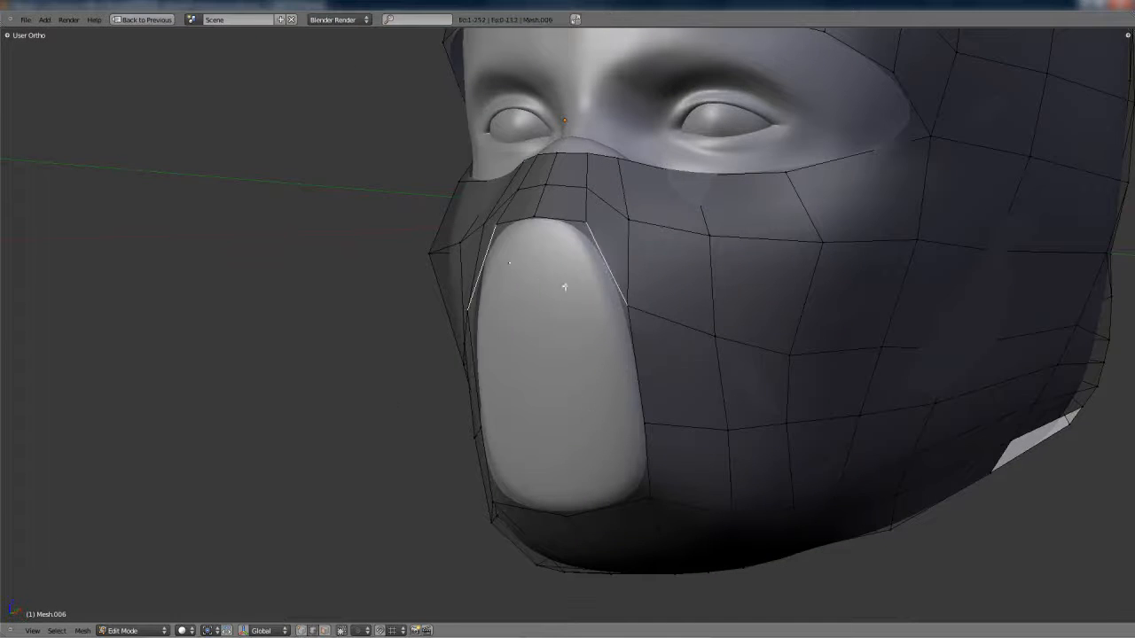
middle_drag(564, 286, 483, 315)
key(z)
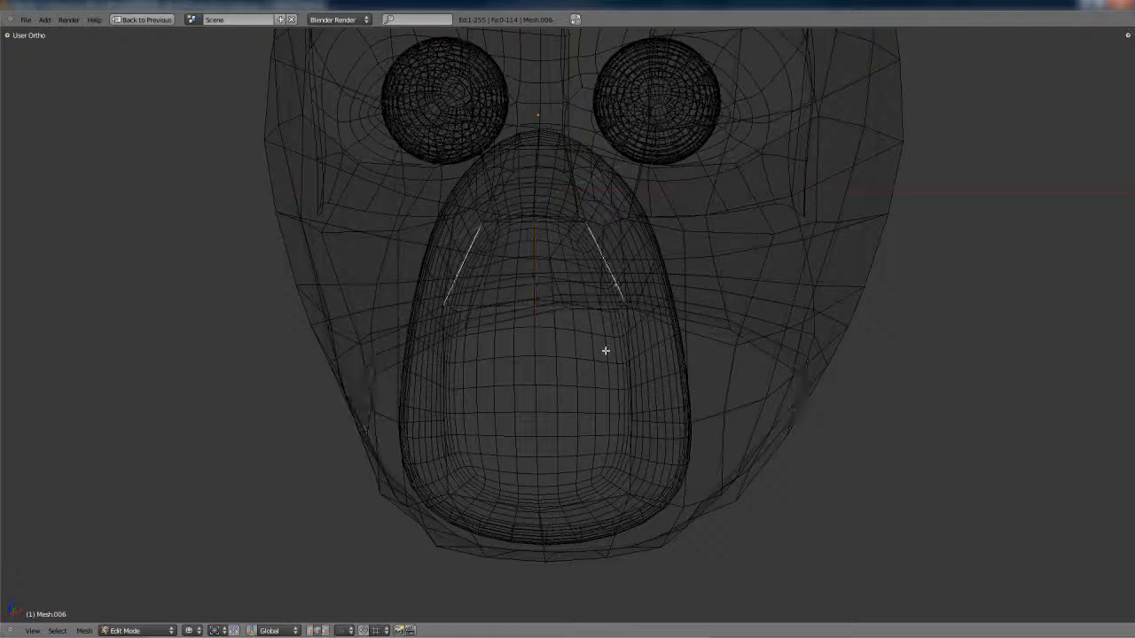
key(z)
- Extrude the remaining side edges of the mouth opening along X to the centre line
shift+right_click(630, 379)
shift+right_click(630, 461)
shift+middle_drag(630, 461, 705, 443)
mouse_move(705, 443)
middle_down()
mouse_move(727, 425)
mouse_move(581, 390)
mouse_move(635, 364)
middle_up()
key(e)
key(x)
click(524, 408)
key(z)
- Reposition the new centre-line vertices over the mouth, moving them along Y to round out the mask's front
key(g)
right_click(704, 384)
key(z)
key(g)
key(y)
click(584, 368)
key(KP_1)
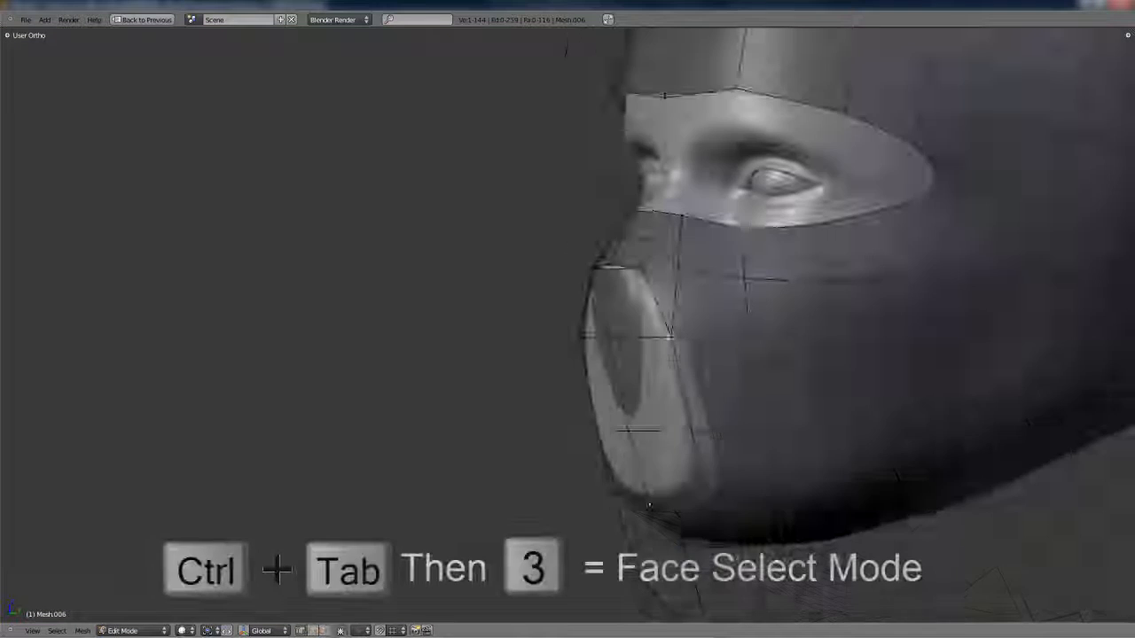
scroll(641, 219, up, 3)
key(g)
click(644, 221)
key(Tab)
- Switch to face selection and select the three faces filling the mouth opening
scroll(645, 223, down, 2)
middle_drag(646, 223, 707, 350)
key(Tab)
key(ctrl+Tab)
key(3)
right_click(660, 387)
shift+right_click(667, 310)
shift+right_click(686, 494)
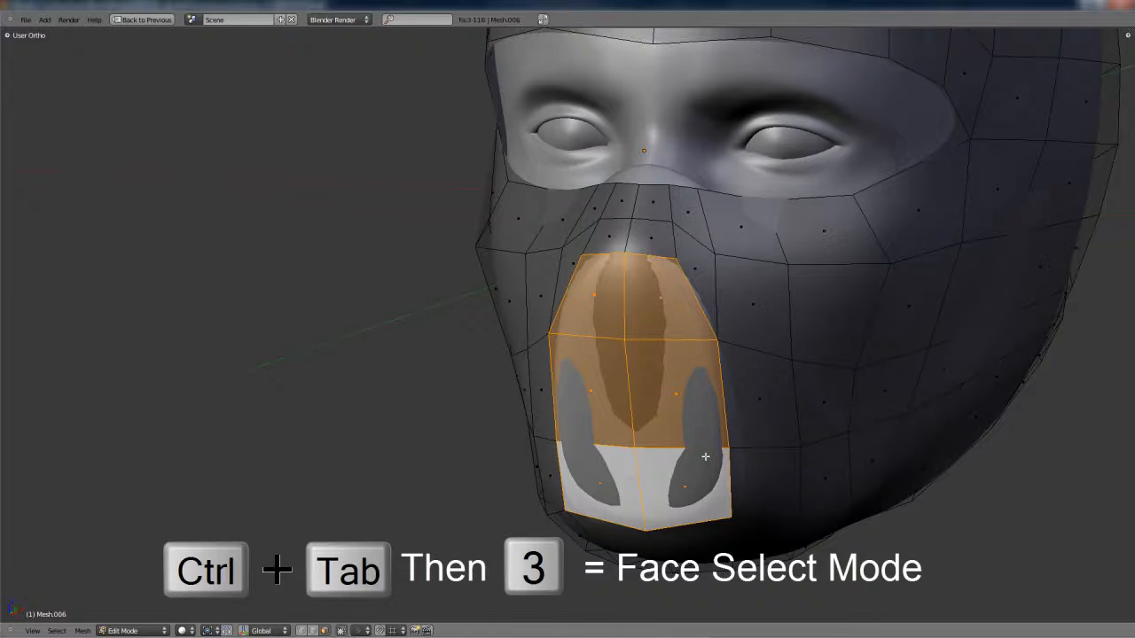
- Extrude the mouth faces outward by about 0.028 and scale them to about 0.95
key(KP_3)
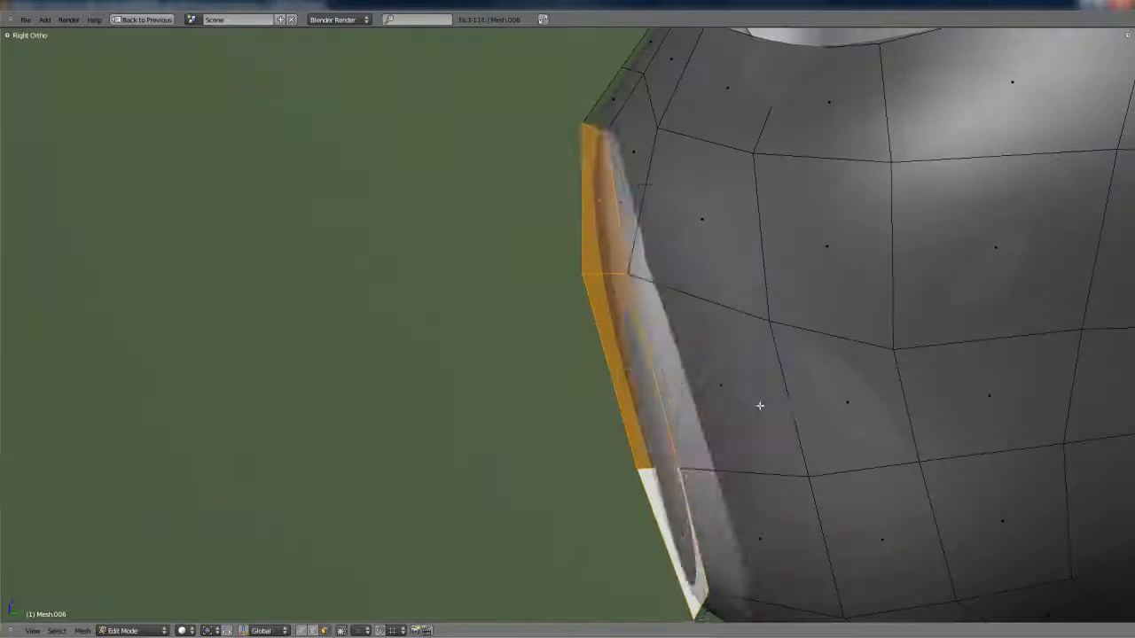
key(e)
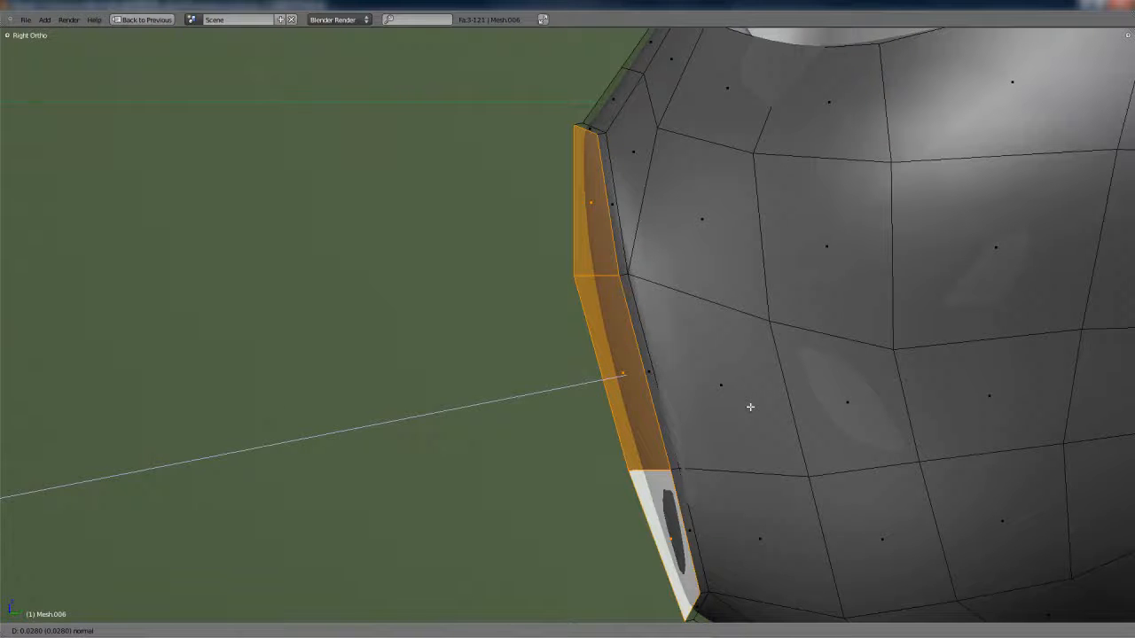
key(s)
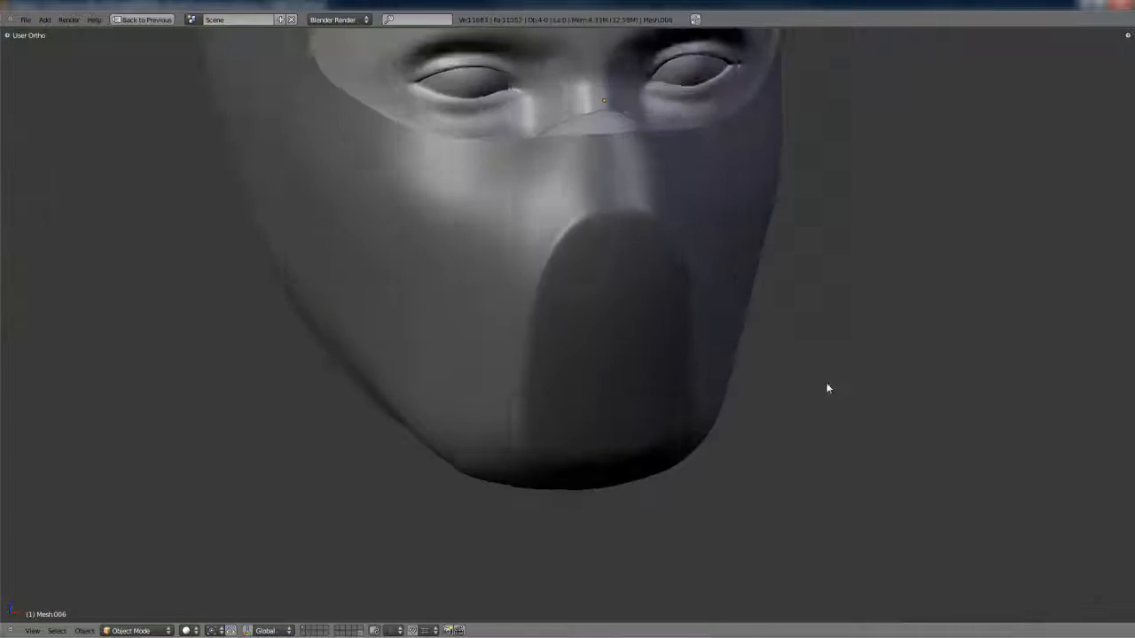
middle_drag(826, 382, 679, 367)
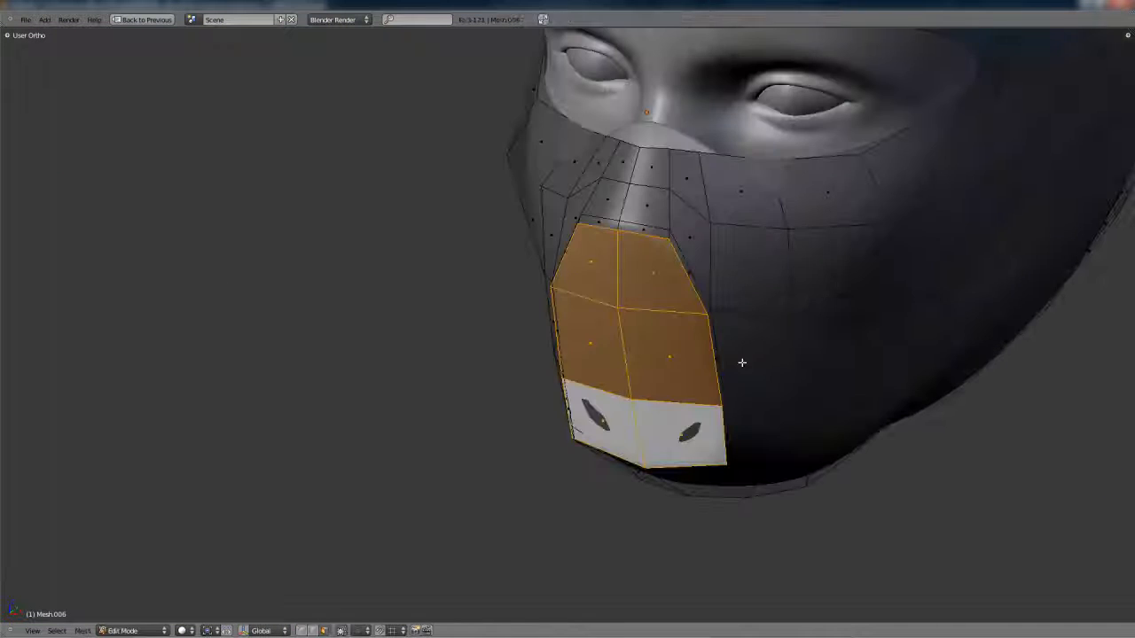
- Move the extruded mouth faces along the global Y axis by about -0.014
middle_drag(741, 367, 703, 340)
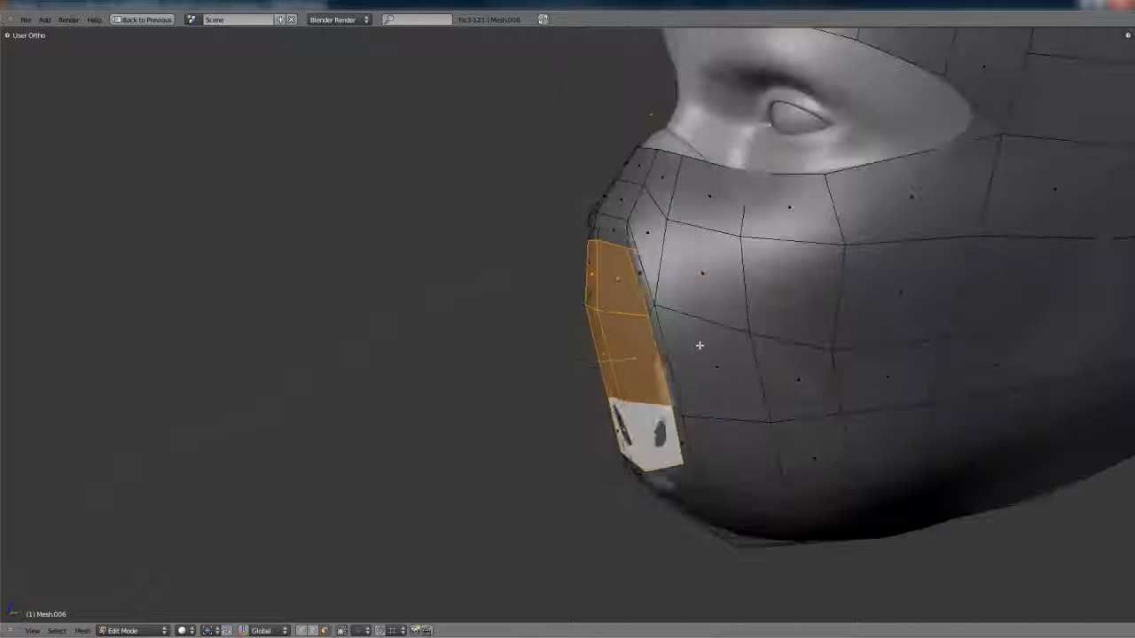
key(g)
key(x)
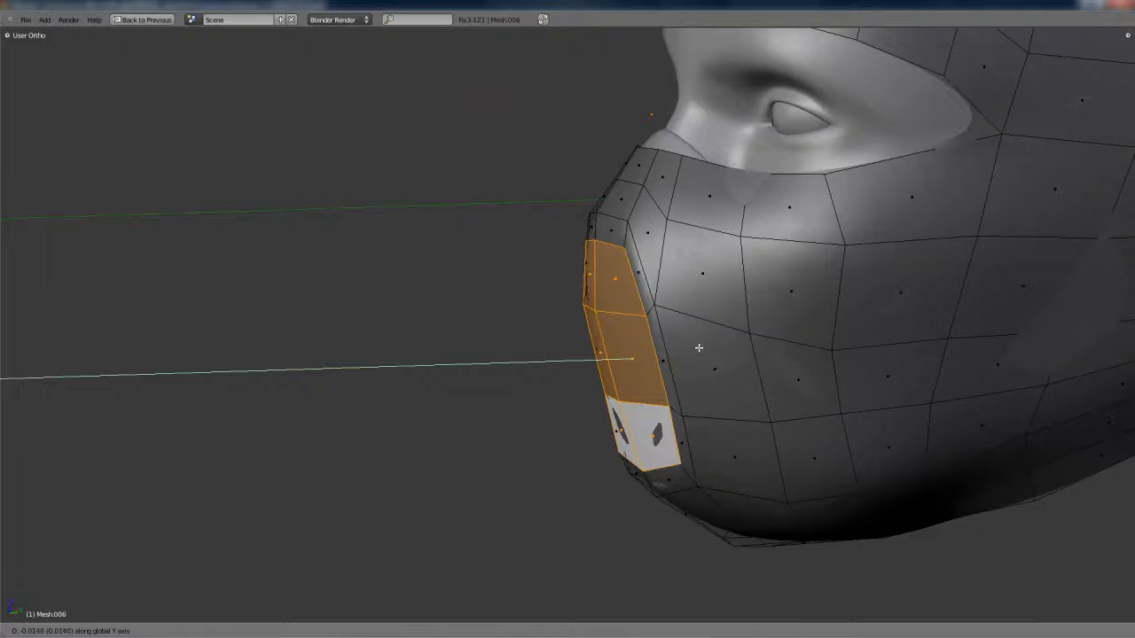
click(669, 467)
- Select the outer edge loop around the raised mouth patch, move it along Y and check the smoothed mask
right_click(666, 497)
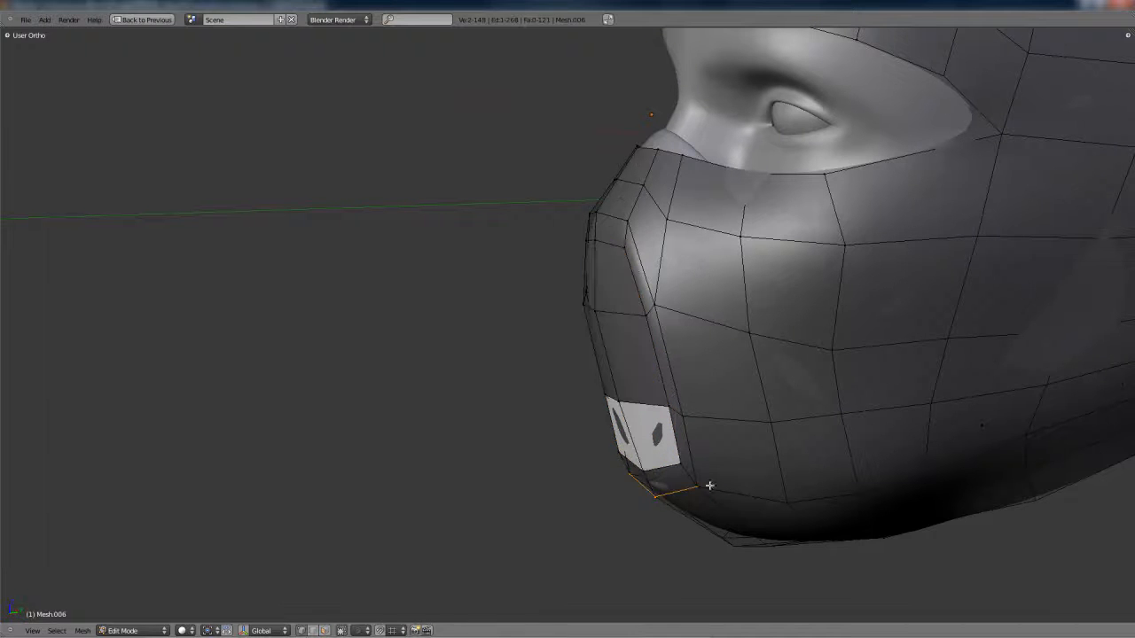
shift+right_click(694, 487)
middle_drag(695, 488, 735, 430)
alt+right_click(665, 436)
middle_drag(665, 436, 669, 272)
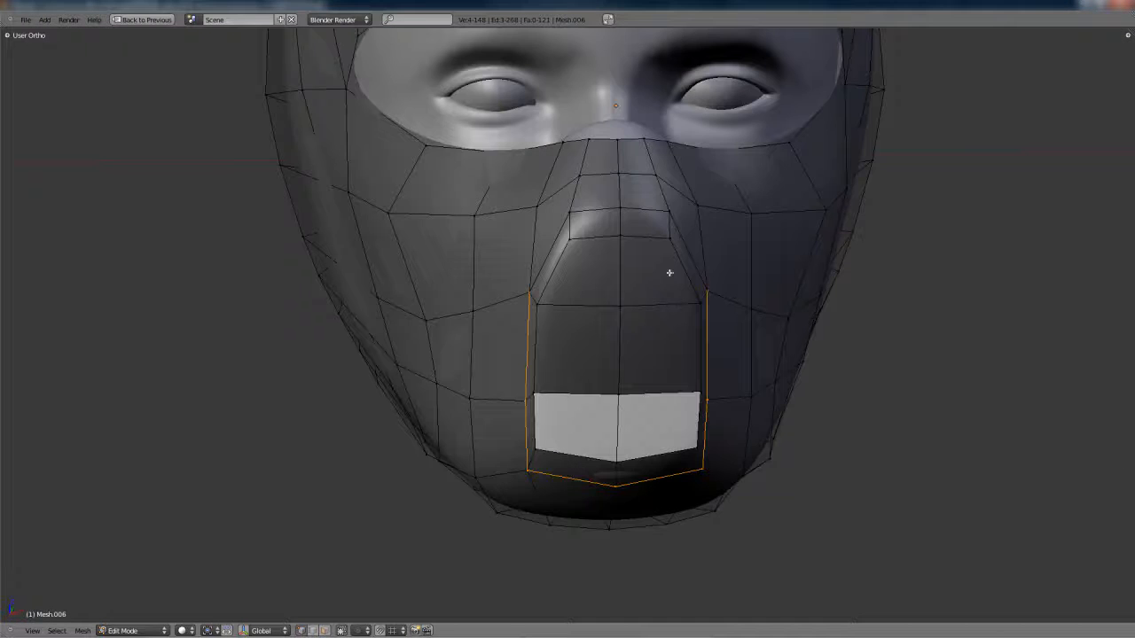
middle_drag(638, 210, 659, 363)
key(g)
key(y)
click(760, 379)
key(Tab)
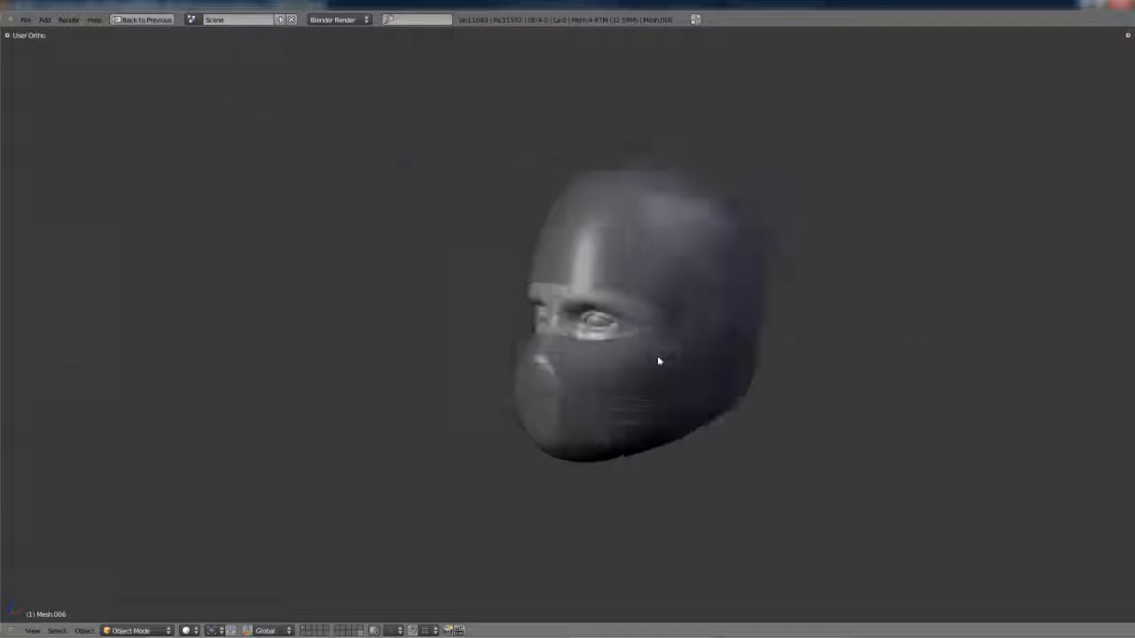
key(ctrl+Up)
scroll(729, 337, up, 4)
key(Tab)
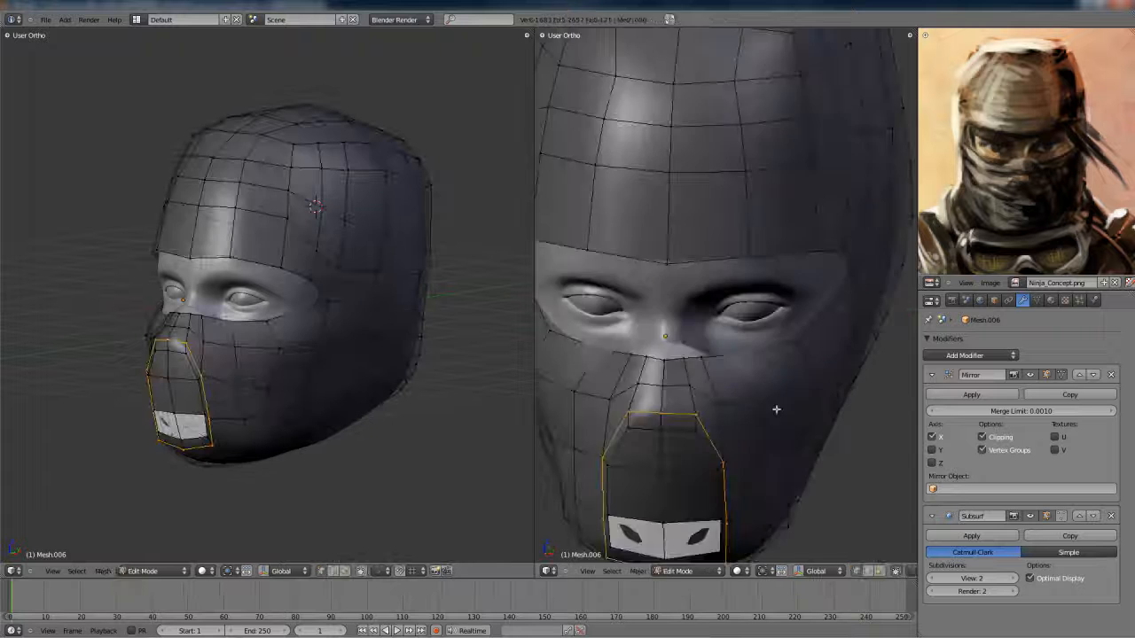
- Reposition individual vertices around the upper part of the raised mouth patch
scroll(739, 386, up, 2)
middle_drag(740, 387, 737, 362)
scroll(723, 388, up, 3)
right_click(732, 393)
key(g)
right_click(658, 459)
key(g)
click(682, 437)
- Adjust a further vertex beside the mouth patch and inspect the smoothed mask in Object Mode
shift+middle_drag(673, 537, 736, 395)
right_click(696, 422)
key(g)
key(Tab)
scroll(677, 454, down, 4)
scroll(736, 395, up, 3)
key(Tab)
key(g)
middle_drag(677, 269, 696, 243)
key(g)
key(Tab)
scroll(709, 266, down, 5)
middle_drag(727, 337, 740, 364)
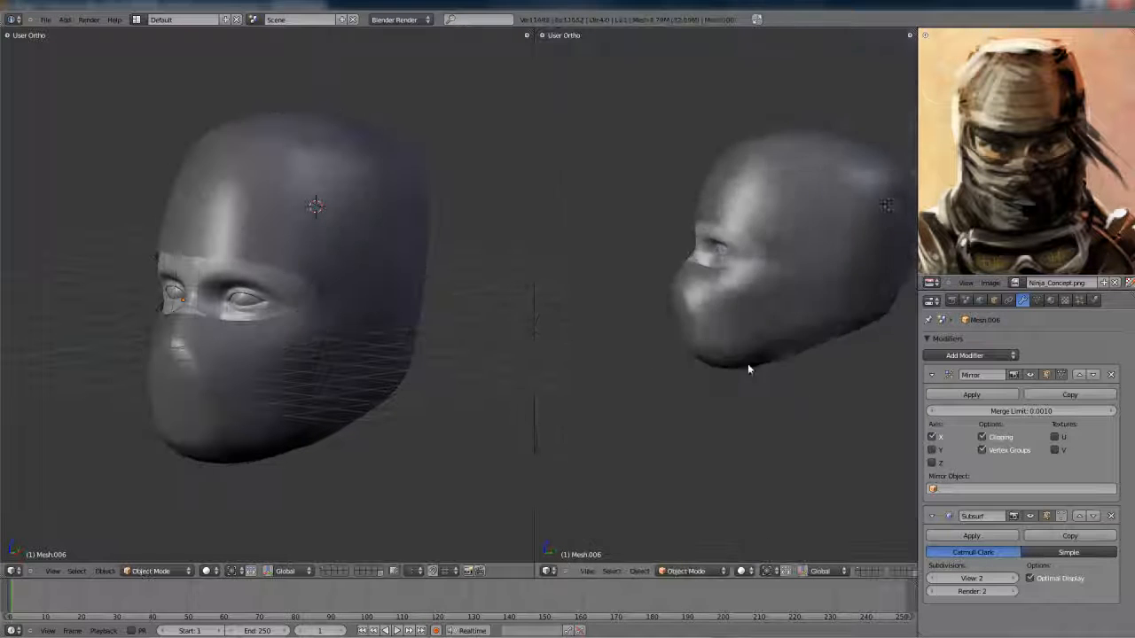
- Reposition vertices in the chin area below the mouth patch, using the side view and wireframe display
scroll(739, 365, up, 5)
key(Tab)
middle_drag(699, 476, 696, 381)
key(g)
click(633, 394)
key(KP_3)
key(z)
- Move another vertex on the lower face and check the smoothed chin shape in Object Mode
key(z)
middle_drag(684, 435, 752, 408)
right_click(709, 453)
key(g)
click(709, 471)
click(690, 461)
key(Tab)
scroll(740, 407, up, 2)
key(Tab)
right_click(701, 405)
key(z)
key(z)
key(g)
click(723, 364)
key(Tab)
middle_drag(722, 368, 747, 425)
- Shrink/Fatten the central chin vertex by about 0.014 so the mask covers the chin, and check the smoothed result
scroll(734, 360, up, 6)
key(Tab)
right_click(777, 349)
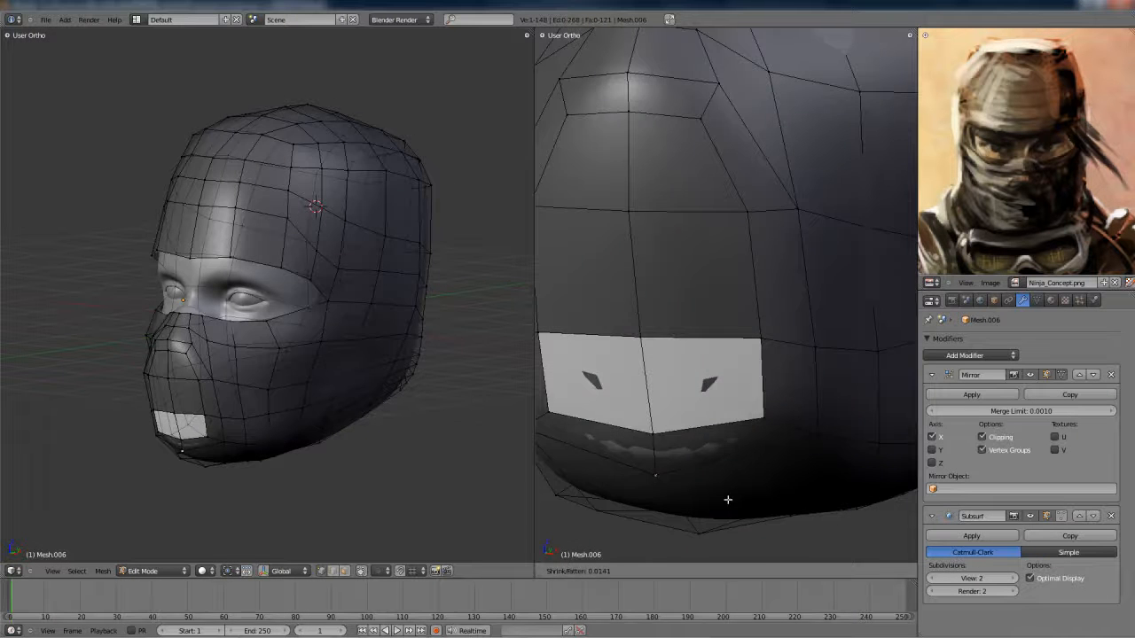
key(Tab)
scroll(798, 425, down, 5)
middle_drag(733, 365, 709, 339)
- Select the three edges running back from the eye corner, rip them apart and maximize the 3D view
key(Tab)
scroll(713, 341, up, 4)
right_click(653, 342)
shift+right_click(738, 354)
shift+right_click(842, 373)
middle_drag(842, 373, 761, 311)
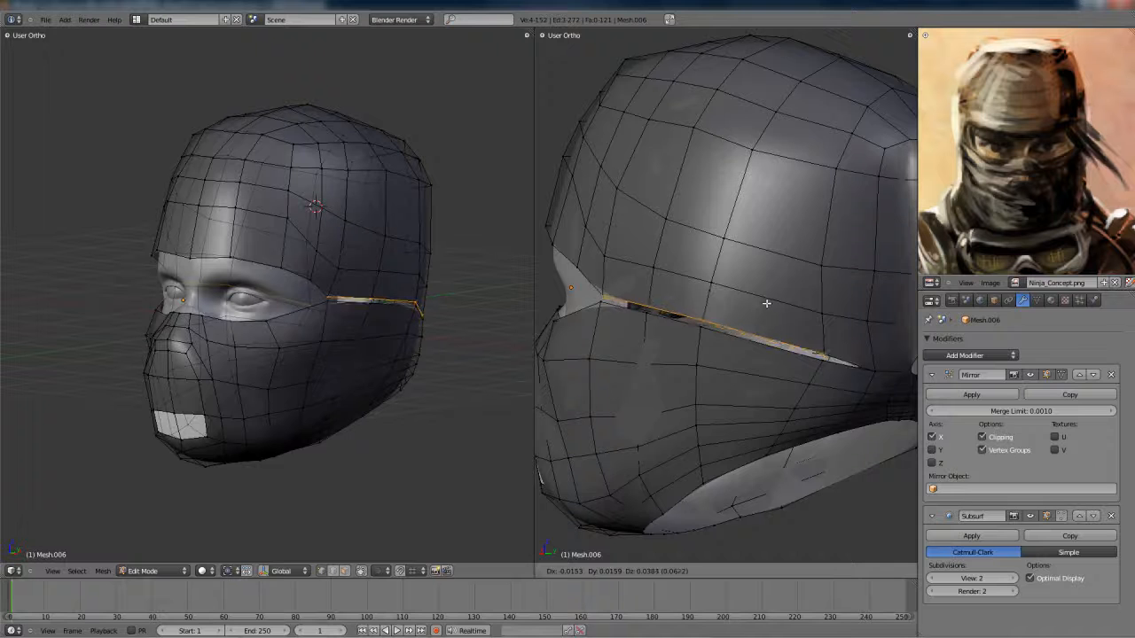
click(764, 310)
middle_drag(764, 310, 680, 294)
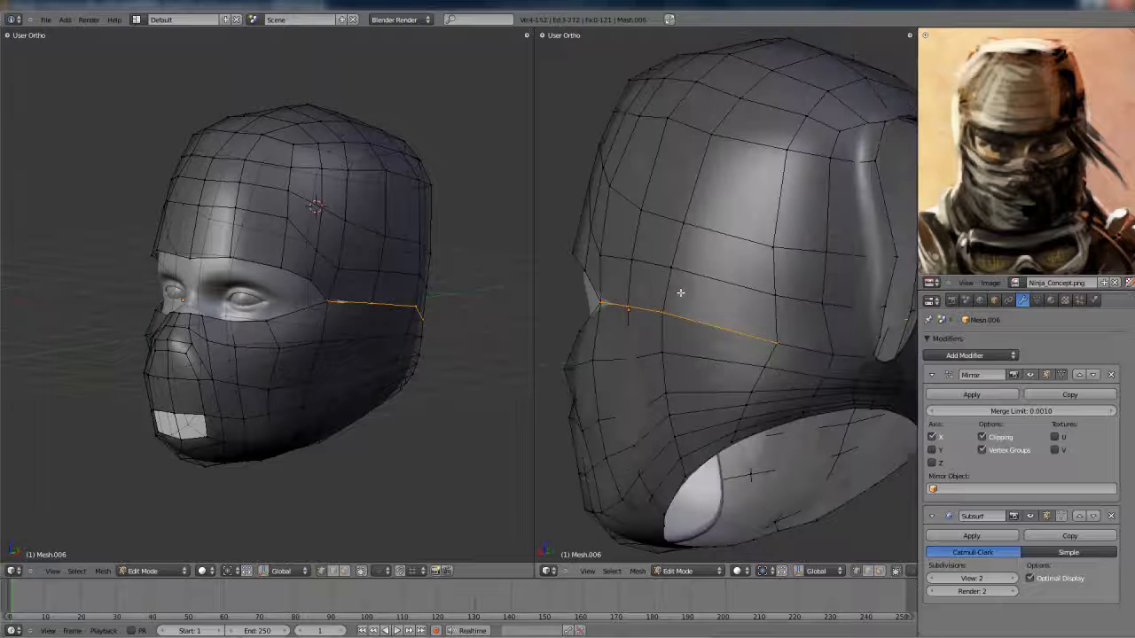
key(ctrl+Up)
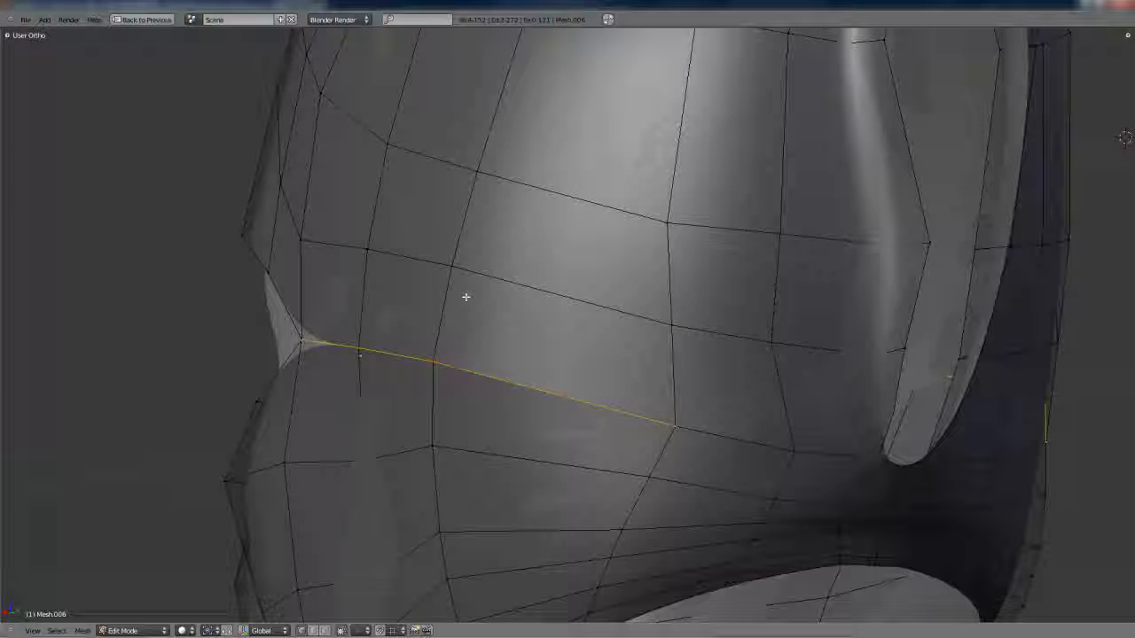
scroll(465, 297, down, 4)
- Try moving the ripped side edges upward by about 0.086
key(g)
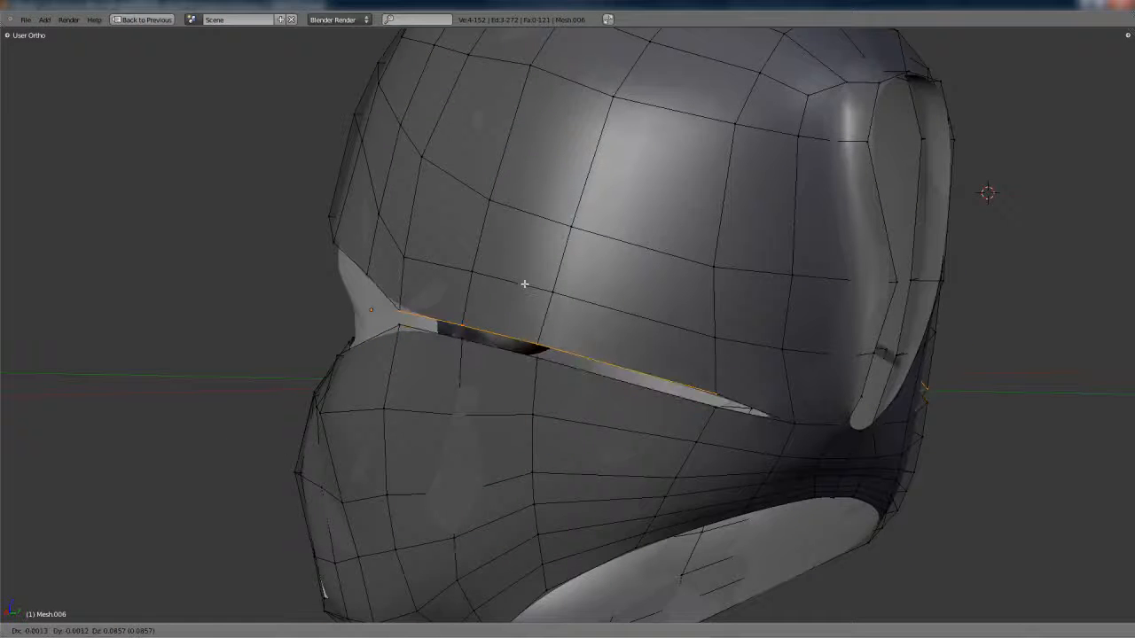
click(521, 284)
middle_drag(521, 283, 504, 292)
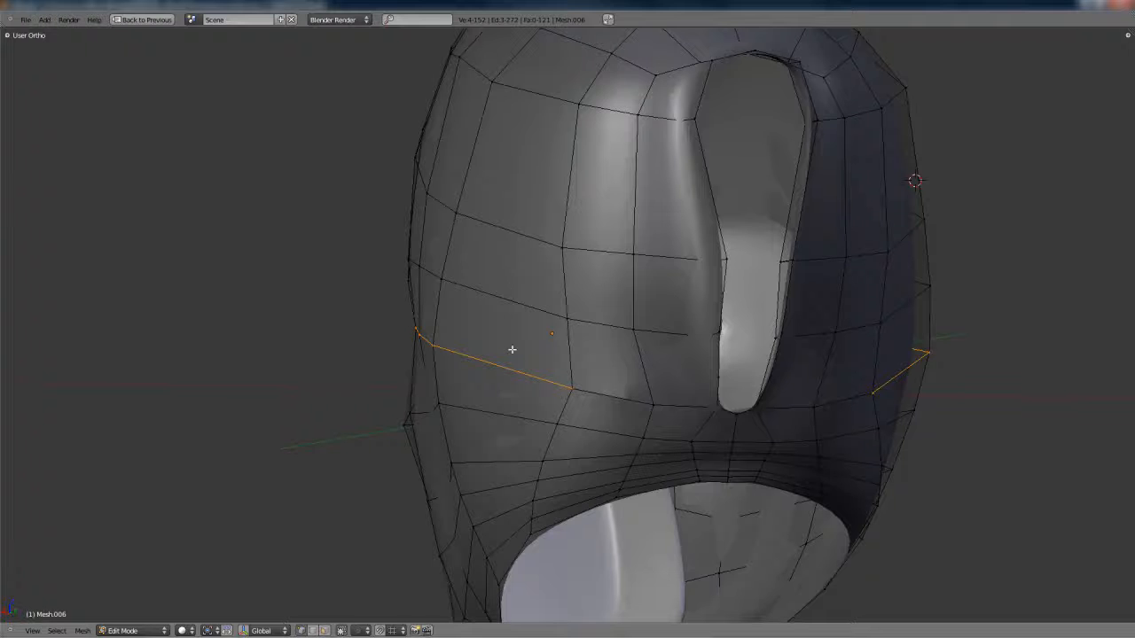
- Shrink/Fatten the ripped seam edges and lower them along the global Z axis to open a gap
middle_drag(548, 376, 800, 352)
scroll(562, 376, up, 2)
key(g)
click(560, 372)
key(alt+s)
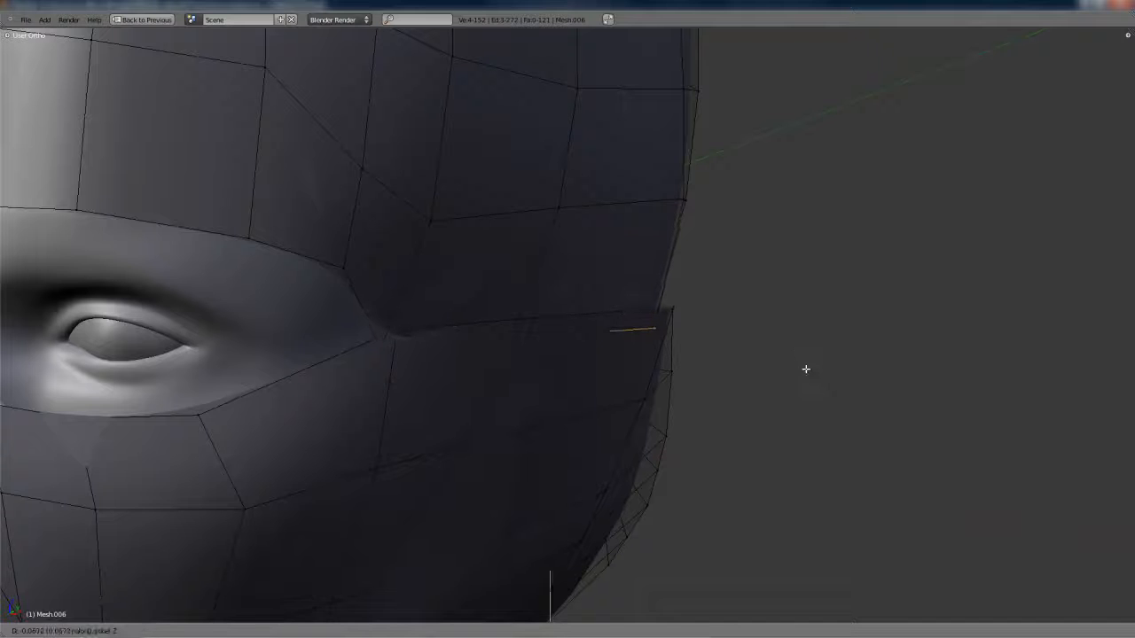
middle_drag(741, 328, 757, 341)
key(z)
- Fill the side seam gap with three faces between its upper and lower edges, working in wireframe where needed
mouse_move(693, 356)
middle_down()
mouse_move(611, 351)
mouse_move(578, 315)
mouse_move(448, 342)
middle_up()
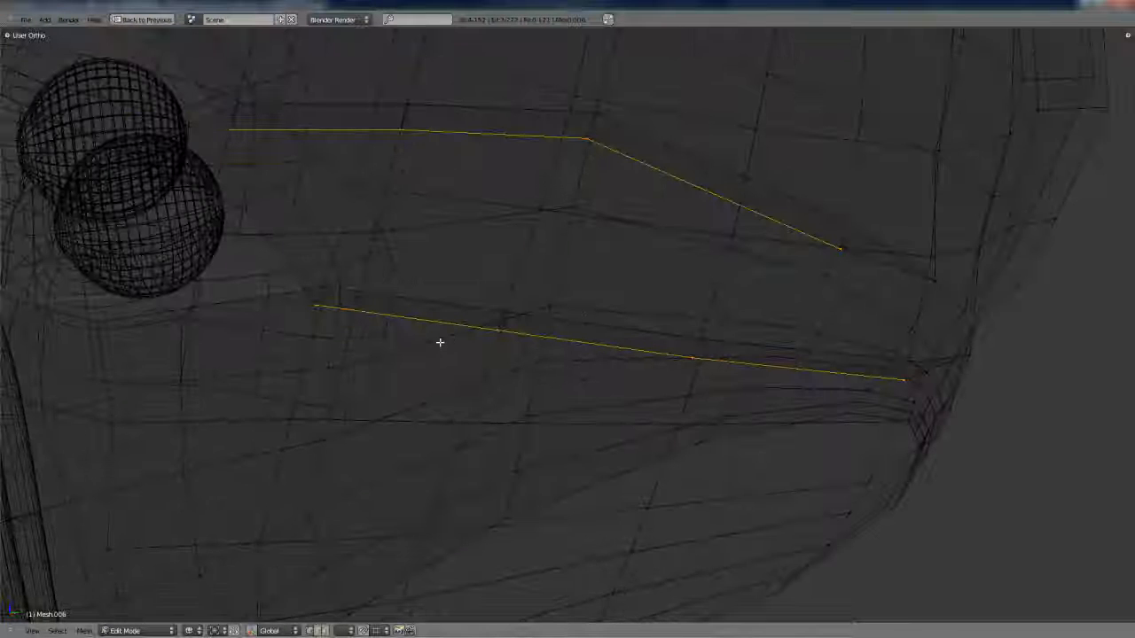
key(e)
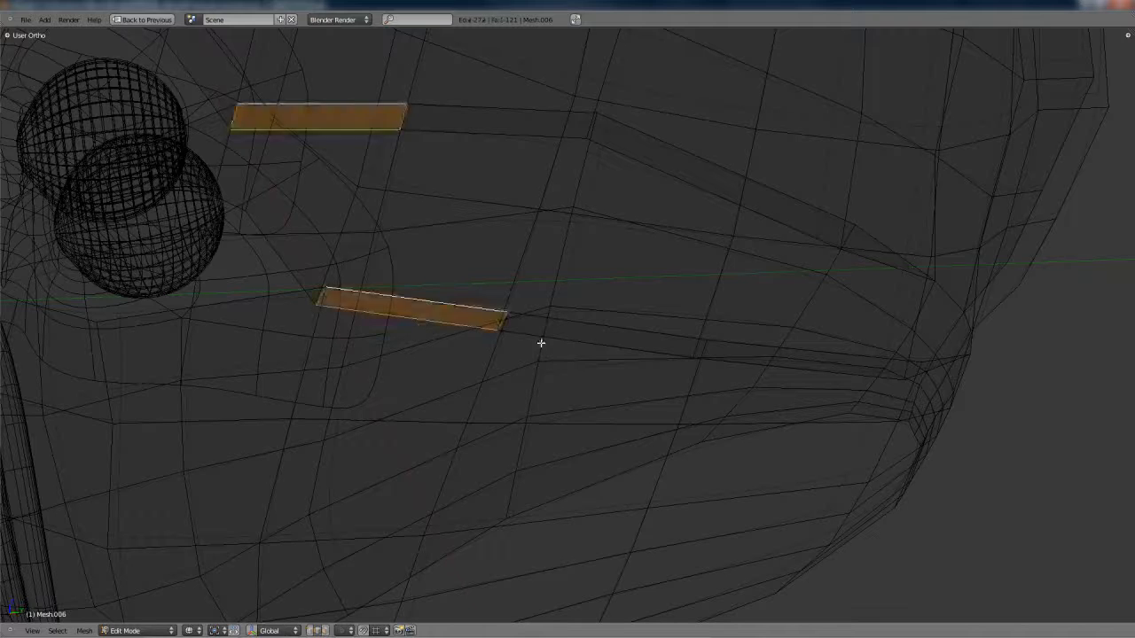
middle_drag(640, 334, 644, 335)
key(z)
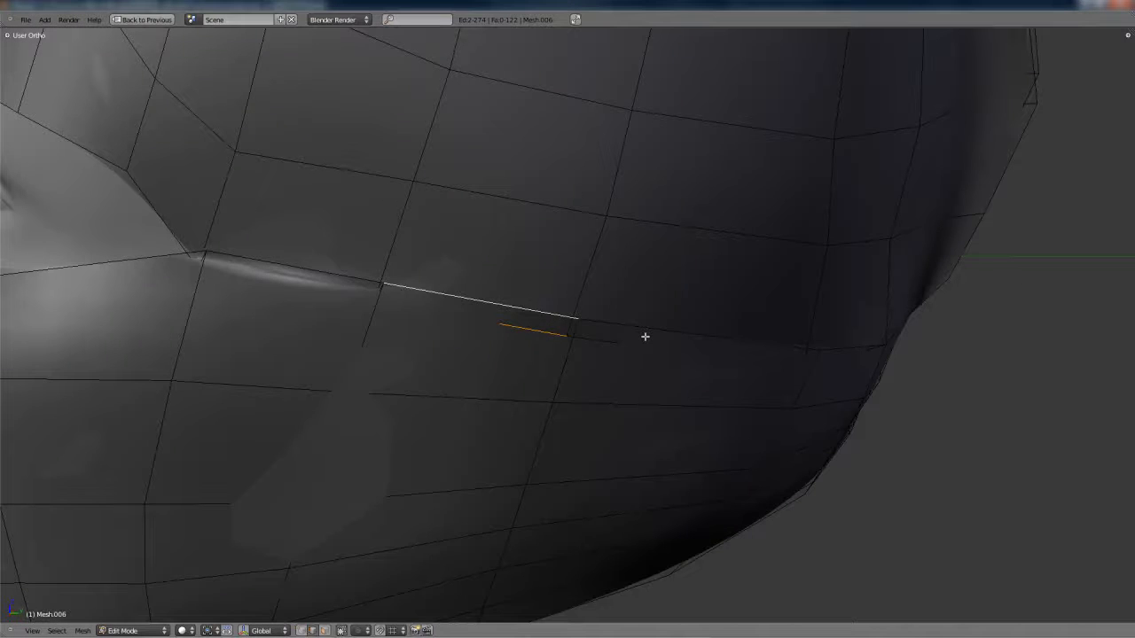
key(f)
key(z)
right_click(647, 335)
key(f)
mouse_move(662, 332)
middle_down()
mouse_move(774, 324)
mouse_move(700, 328)
middle_up()
key(z)
- Switch to vertex selection and reposition a vertex at the rear end of the filled side seam
key(ctrl+Tab)
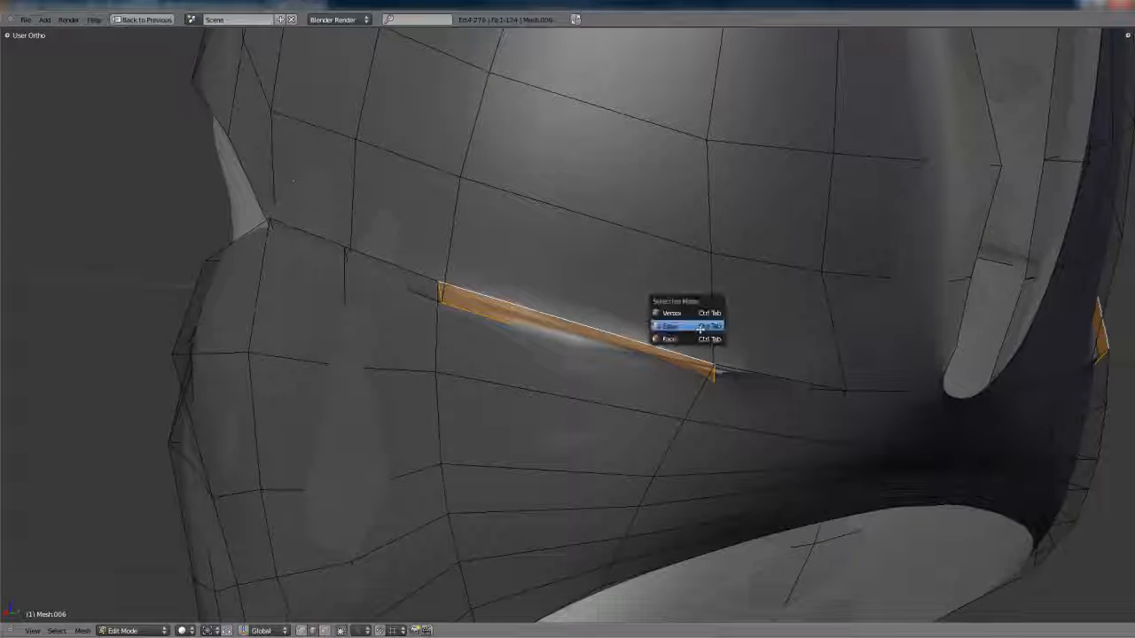
middle_drag(734, 370, 715, 368)
key(g)
right_click(713, 342)
right_click(698, 365)
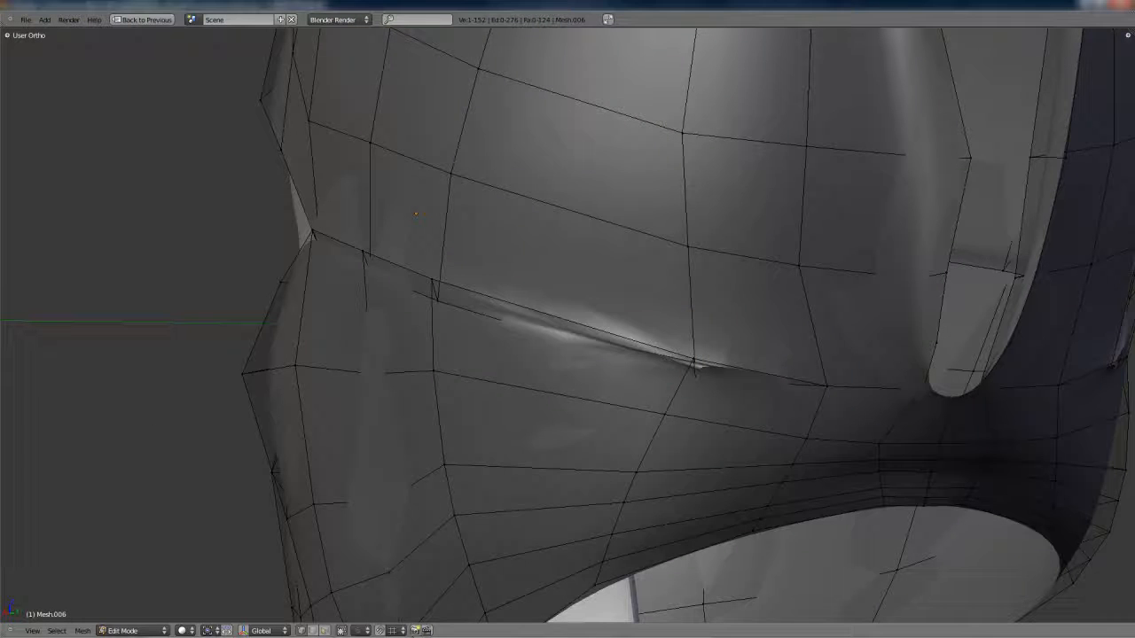
middle_drag(438, 525, 664, 398)
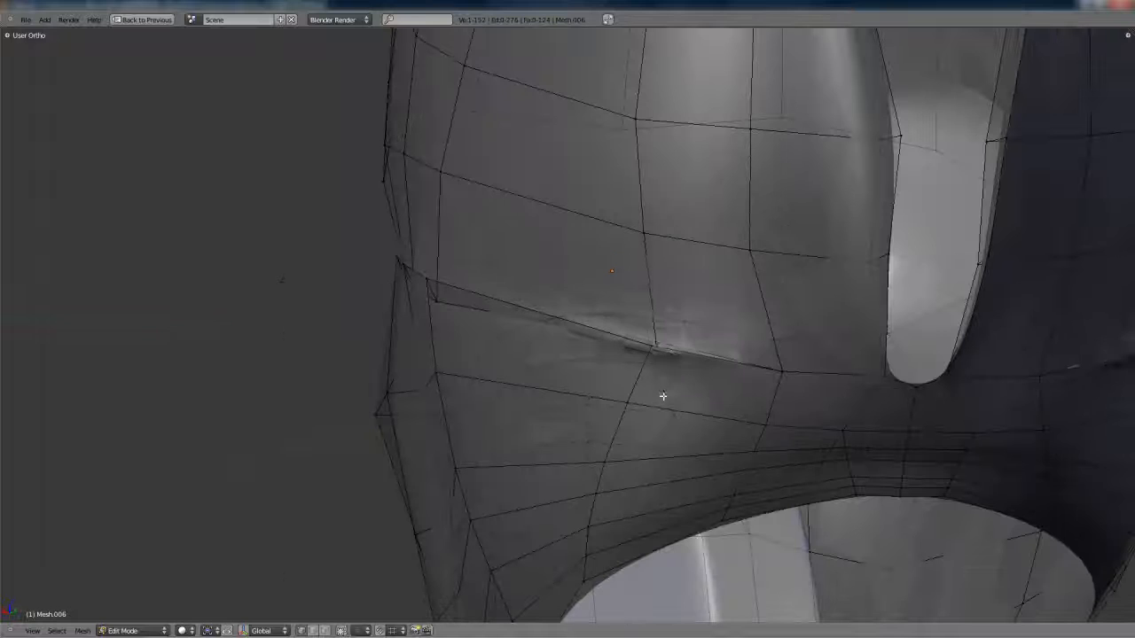
key(g)
click(671, 357)
- Move further vertices along the filled side seam to even out the fold and check the smoothed mask
middle_drag(670, 357, 522, 299)
key(g)
click(712, 375)
key(g)
click(477, 317)
key(g)
click(558, 271)
key(g)
click(522, 299)
scroll(522, 299, down, 8)
key(Tab)
middle_drag(676, 319, 693, 361)
key(Tab)
scroll(621, 261, up, 3)
key(Tab)
scroll(692, 362, down, 8)
scroll(617, 374, up, 7)
scroll(617, 375, down, 5)
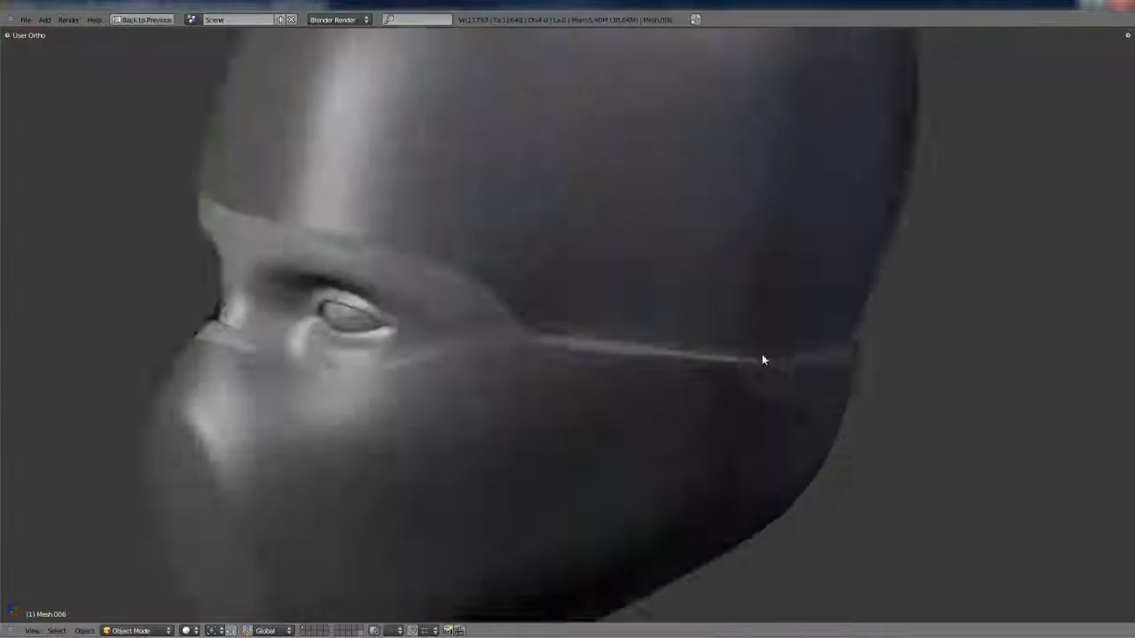
- Move the seam vertices behind the eye corner along the global Z axis and check the smoothed fold
key(Tab)
right_click(677, 373)
key(g)
key(z)
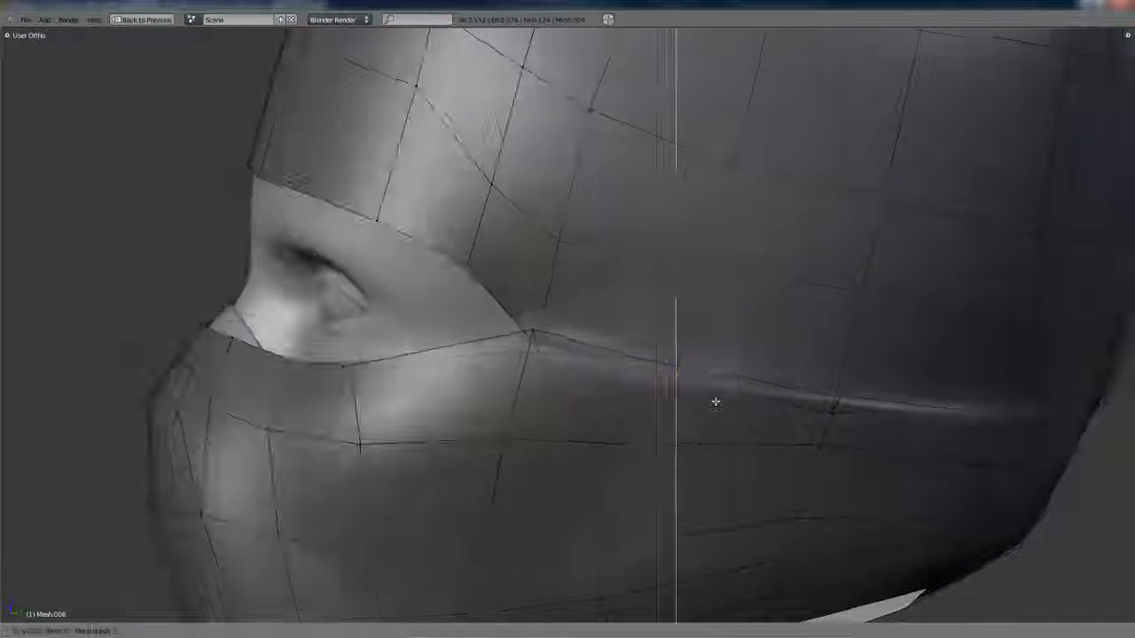
click(714, 399)
key(Tab)
scroll(698, 381, down, 6)
scroll(550, 368, up, 9)
key(Tab)
scroll(697, 407, down, 5)
key(Tab)
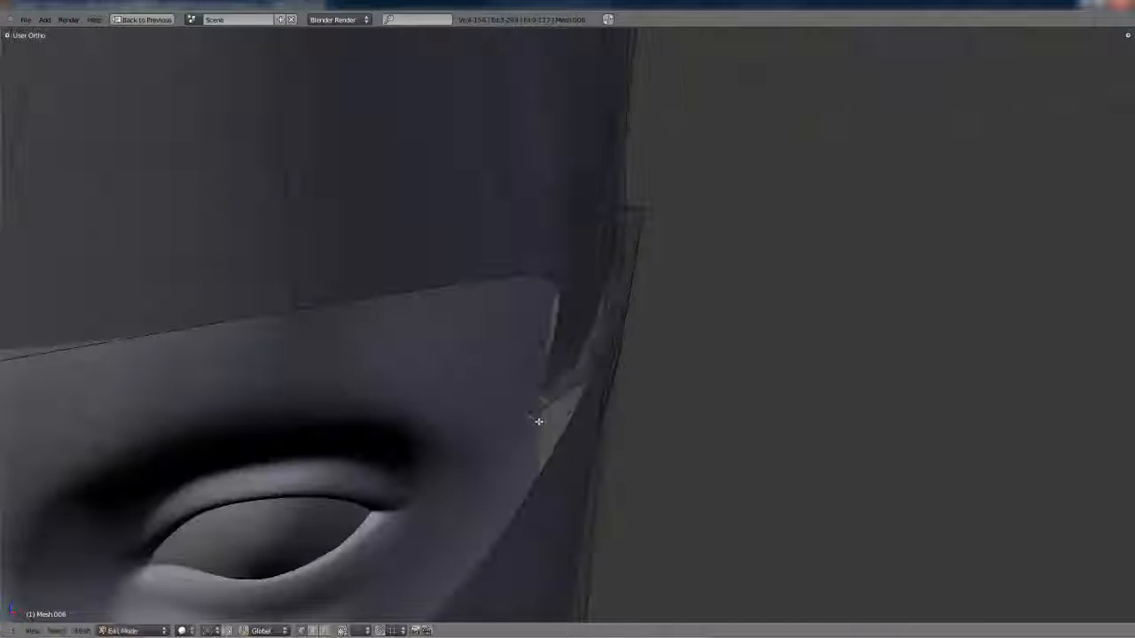
- Extrude the filled side seam into a raised strip and reposition its geometry near the temple
middle_drag(538, 421, 644, 410)
right_click(553, 389)
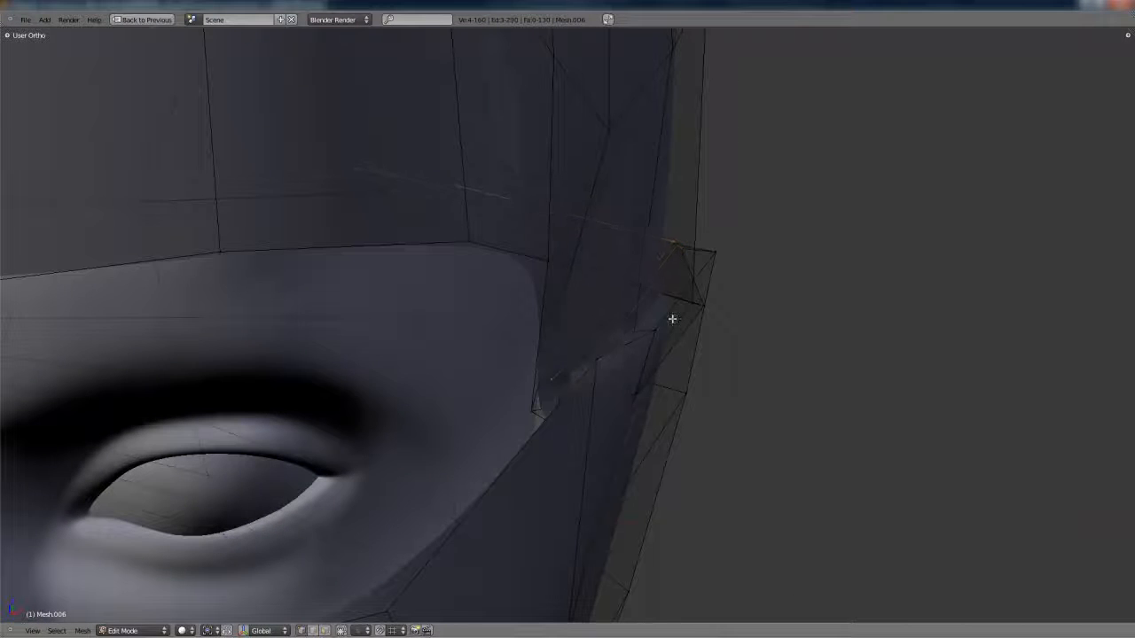
key(g)
middle_drag(800, 319, 630, 369)
key(Tab)
key(Tab)
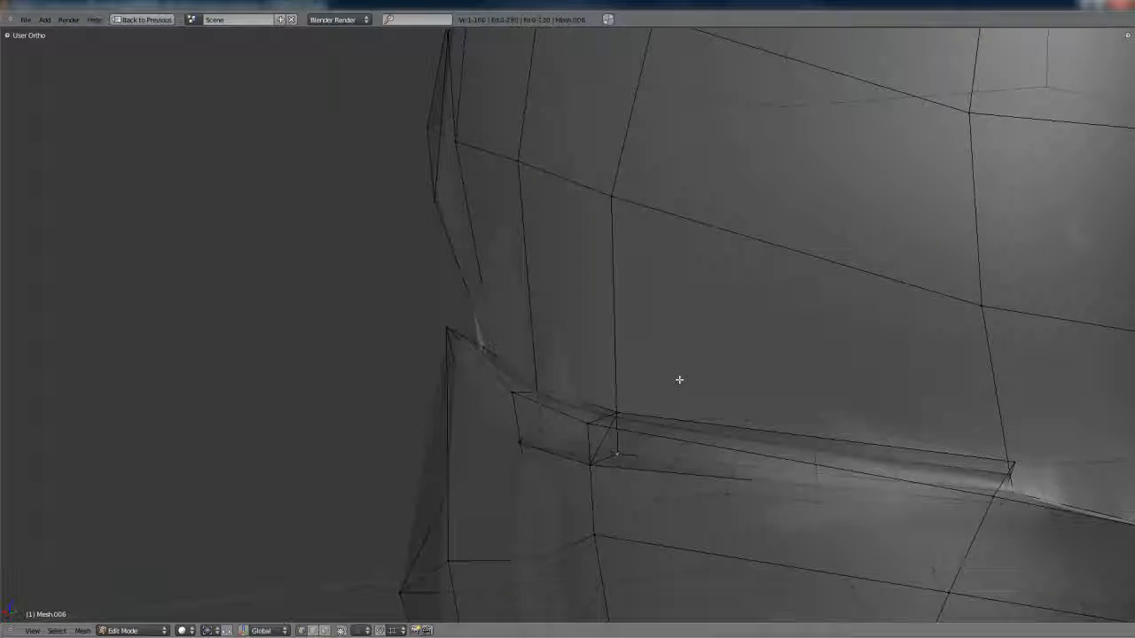
- Reposition vertices on the raised seam strip and check the smoothed shape
key(shift+space)
key(shift+space)
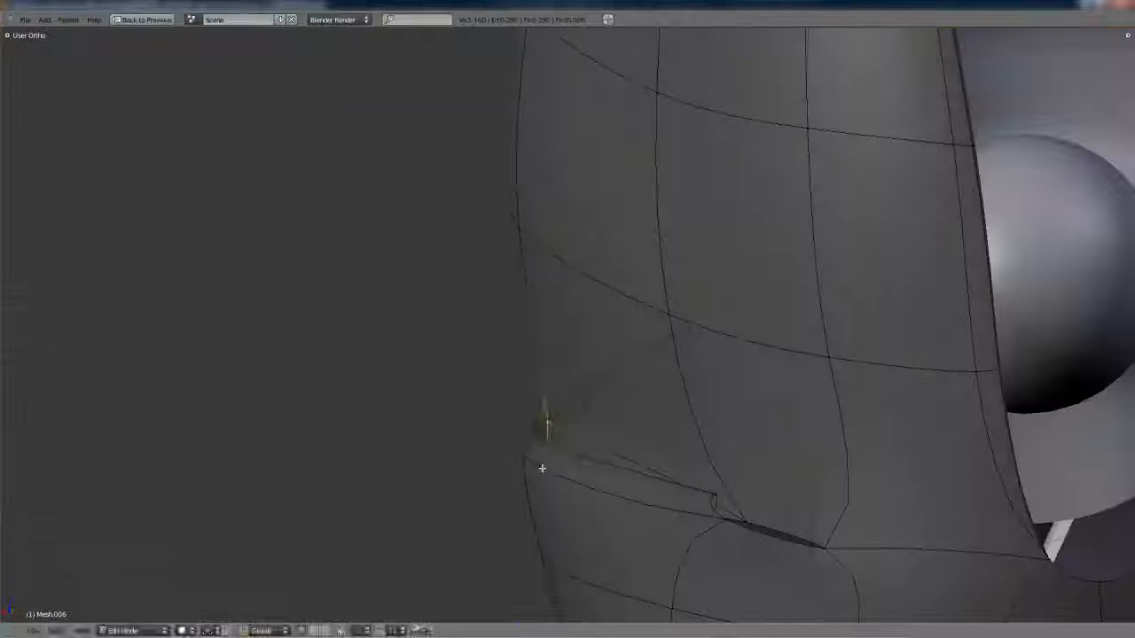
click(546, 425)
middle_drag(546, 425, 670, 403)
key(g)
click(605, 420)
key(g)
key(Tab)
- Move a hidden seam strip vertex with the help of wireframe, delete surplus strip geometry and check the smoothed mask
key(Tab)
key(z)
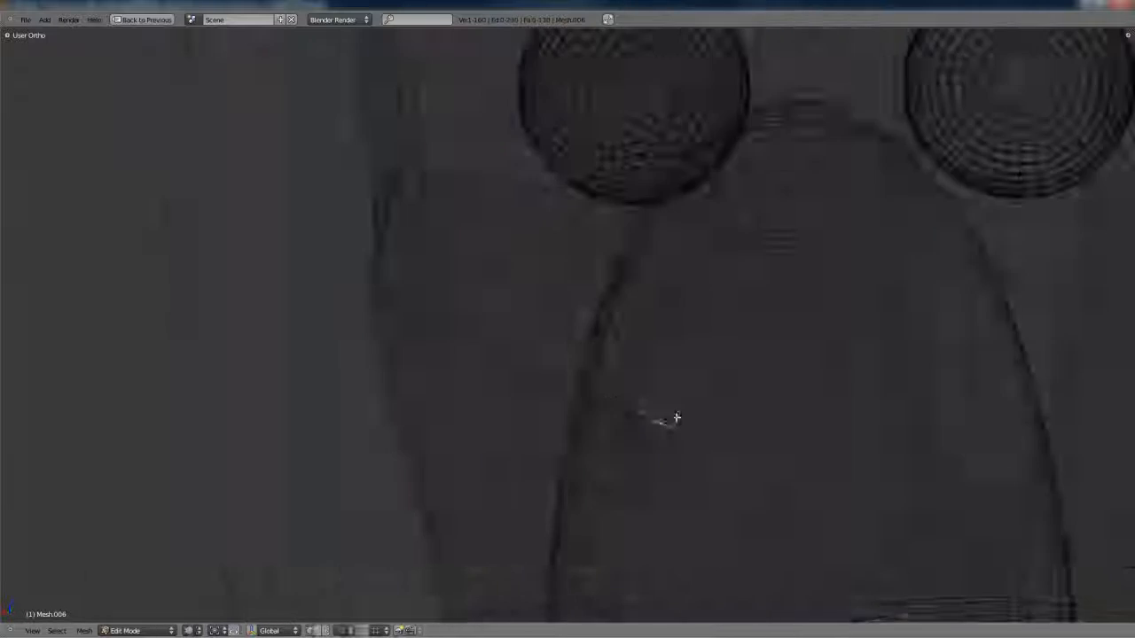
key(z)
key(g)
click(682, 319)
middle_drag(682, 319, 579, 384)
key(z)
key(z)
key(x)
click(587, 449)
key(Tab)
middle_drag(588, 450, 724, 429)
key(Tab)
key(z)
- Move another seam vertex to tidy the fold and compare it in Object Mode
key(Tab)
scroll(618, 361, up, 6)
key(Tab)
middle_drag(697, 322, 612, 341)
key(g)
click(518, 343)
scroll(537, 342, down, 4)
- Reposition the vertices at the rear end of the side seam fold and check the smoothed head wrap in Object Mode
key(Tab)
key(Tab)
scroll(585, 358, up, 3)
right_click(519, 366)
scroll(519, 366, down, 4)
key(Tab)
key(Tab)
key(g)
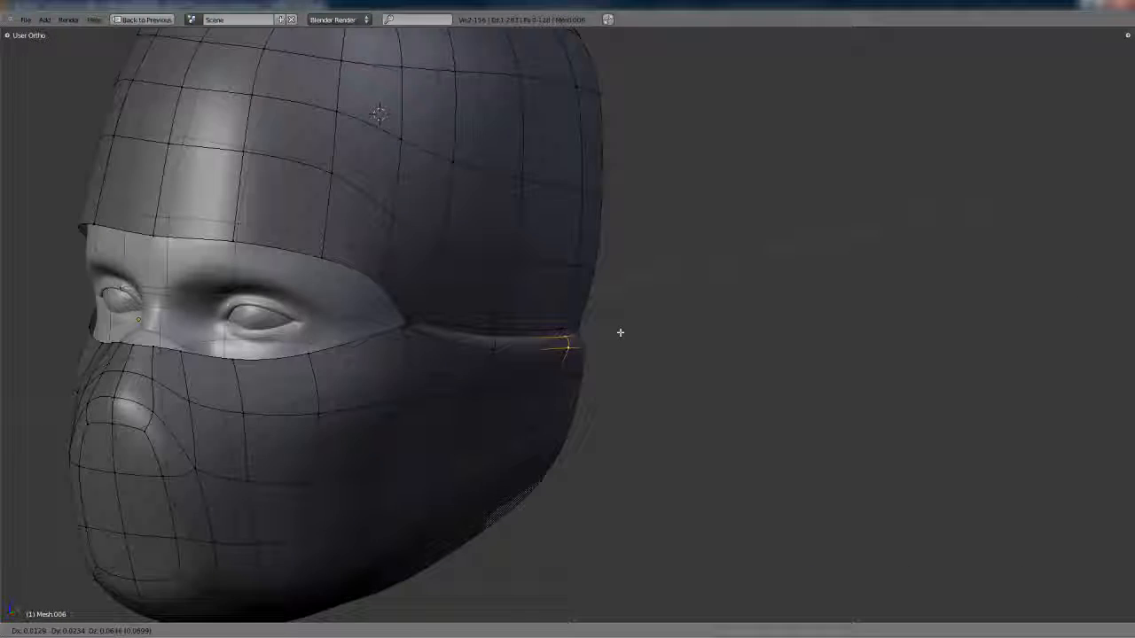
click(617, 331)
scroll(603, 352, up, 4)
middle_drag(513, 309, 648, 310)
scroll(559, 348, down, 4)
scroll(683, 349, down, 2)
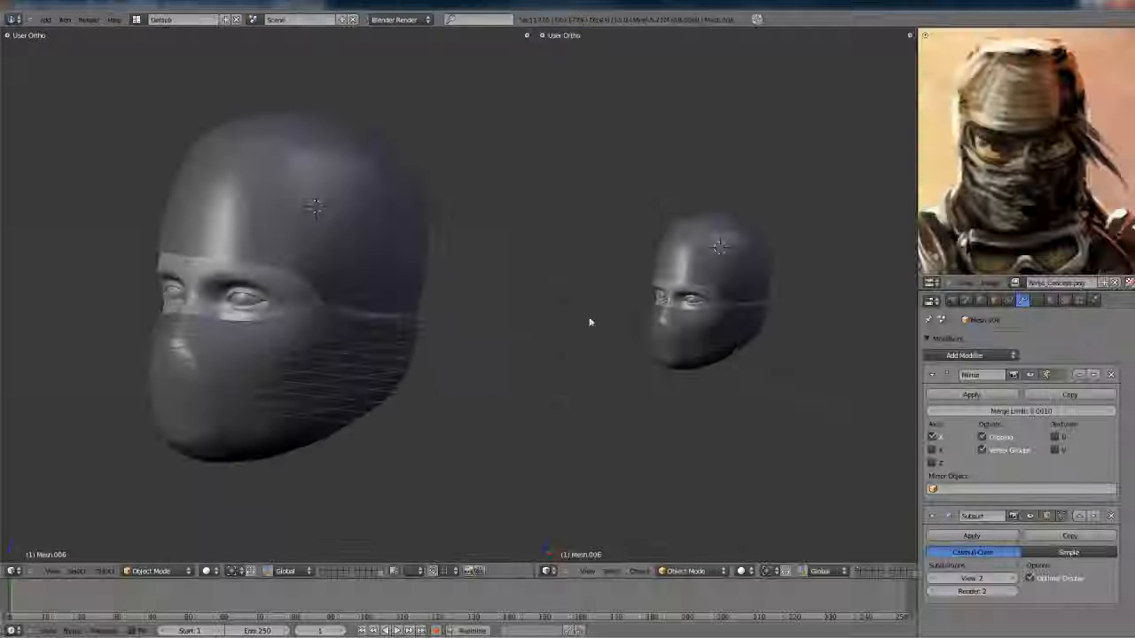
scroll(735, 311, down, 2)
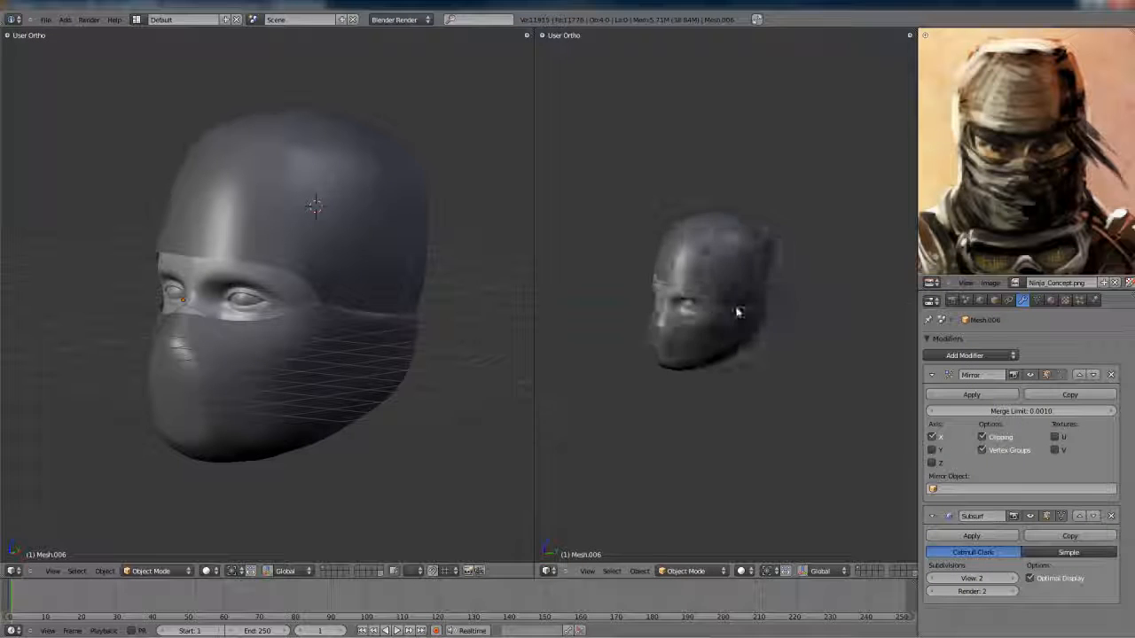